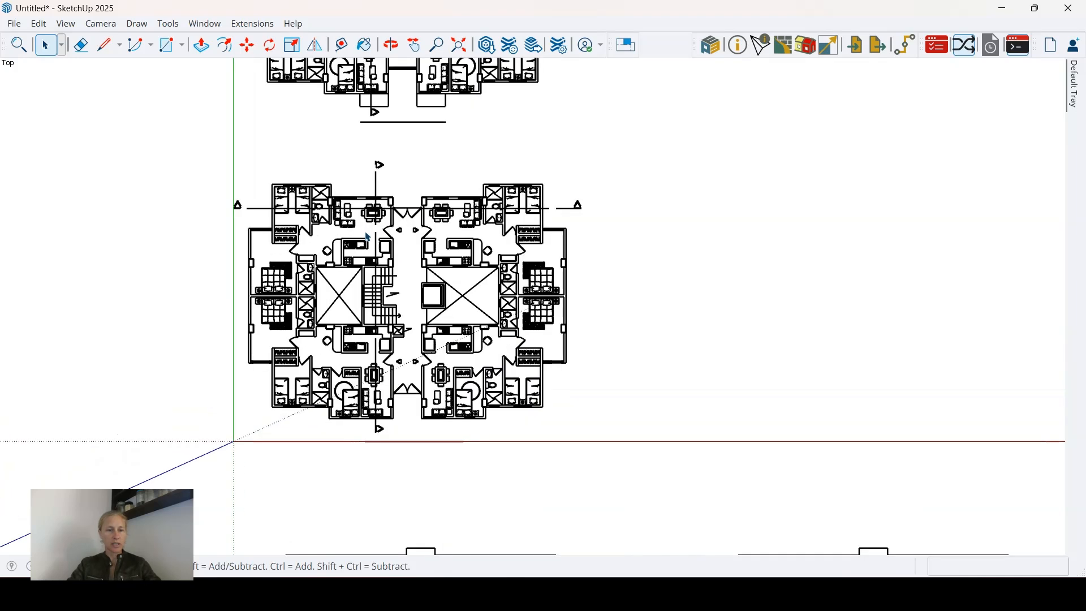
# Measure the overall width of the floor plan and its depth along the green axis with the Tape Measure tool.
pyautogui.press('t')
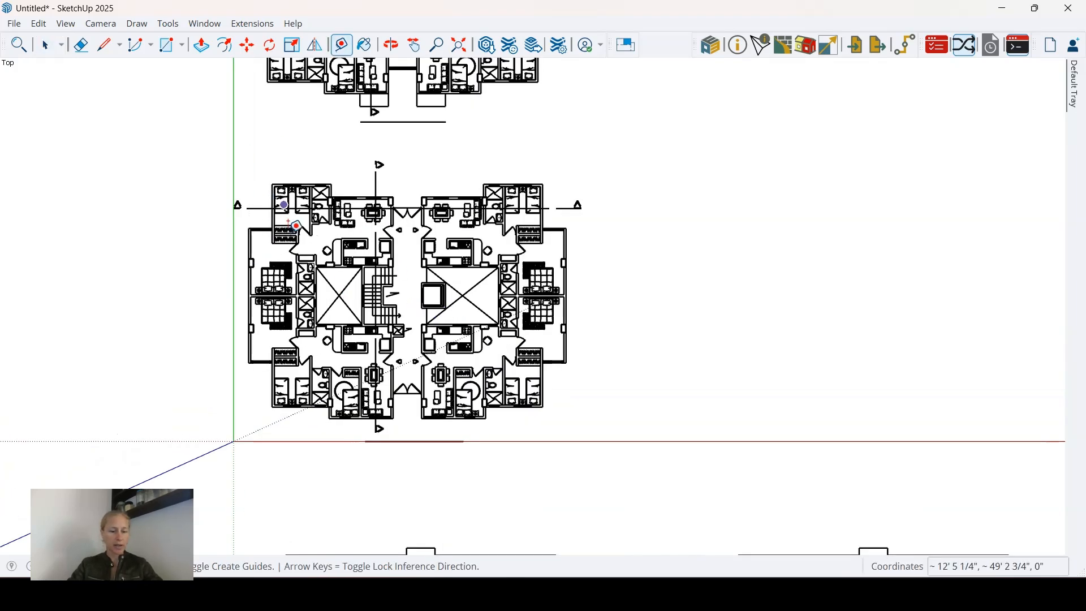
pyautogui.click(251, 244)
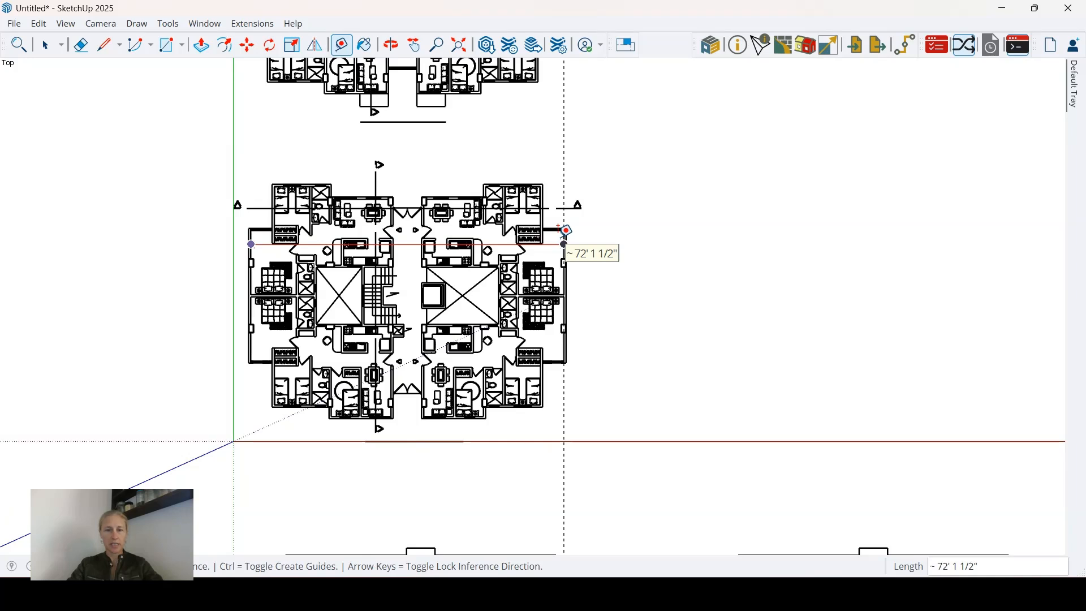
pyautogui.press('space')
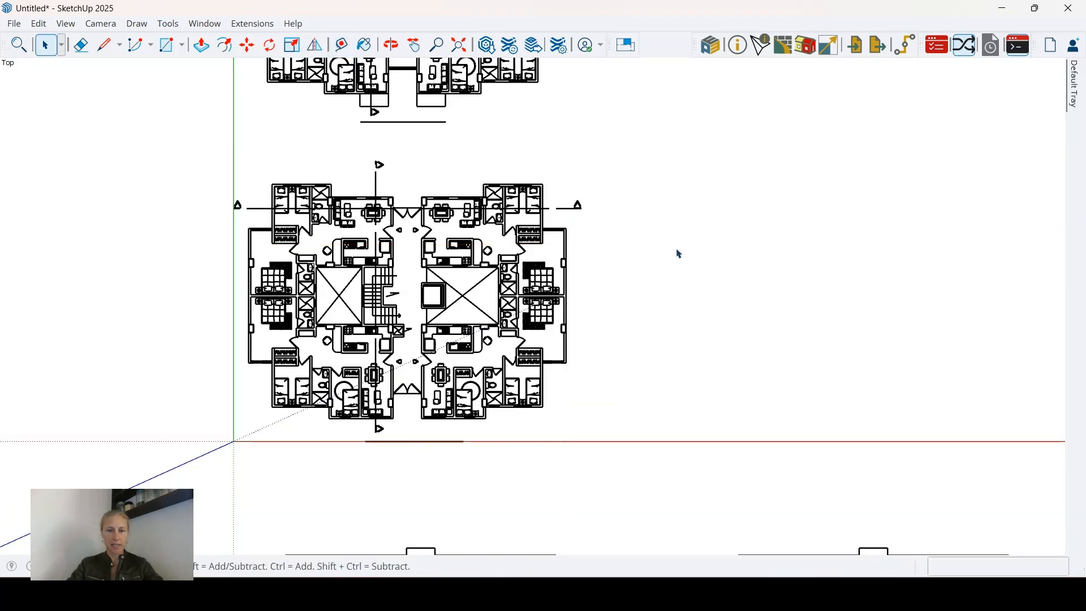
pyautogui.press('t')
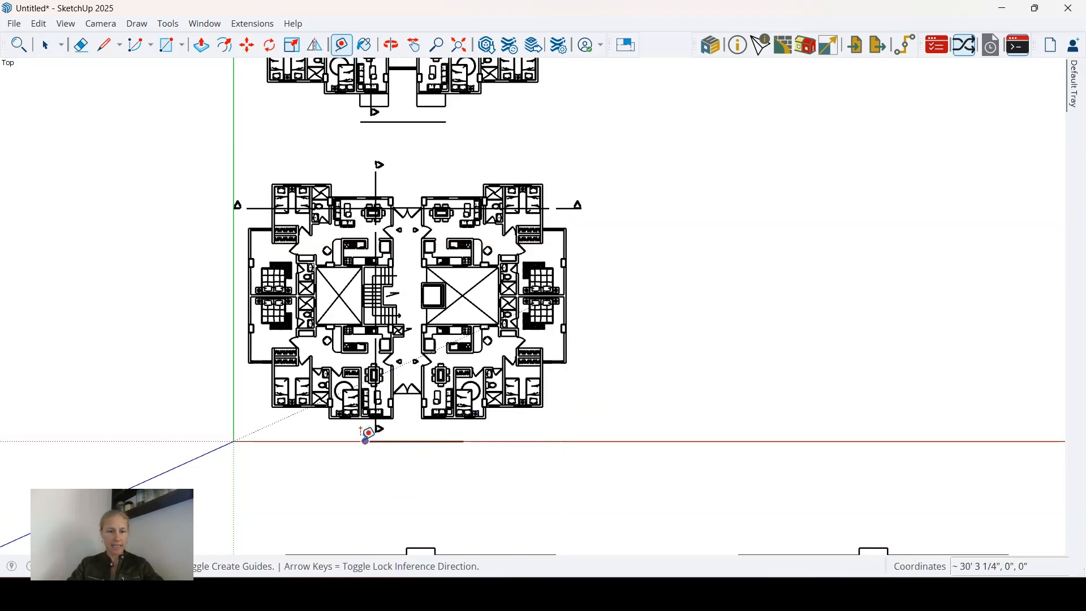
pyautogui.scroll(2, 328, 427)
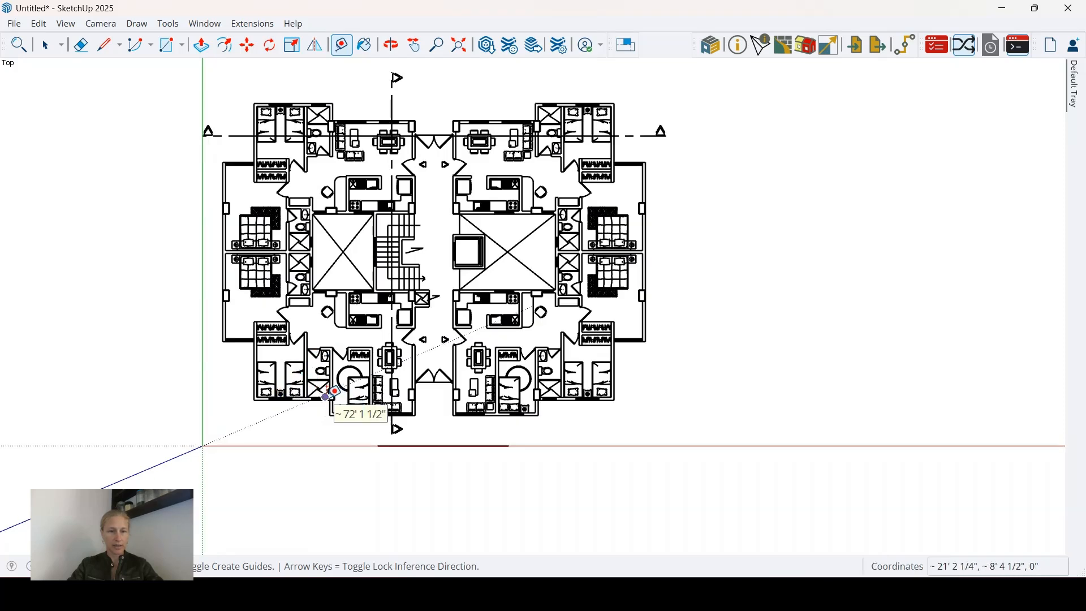
pyautogui.click(325, 396)
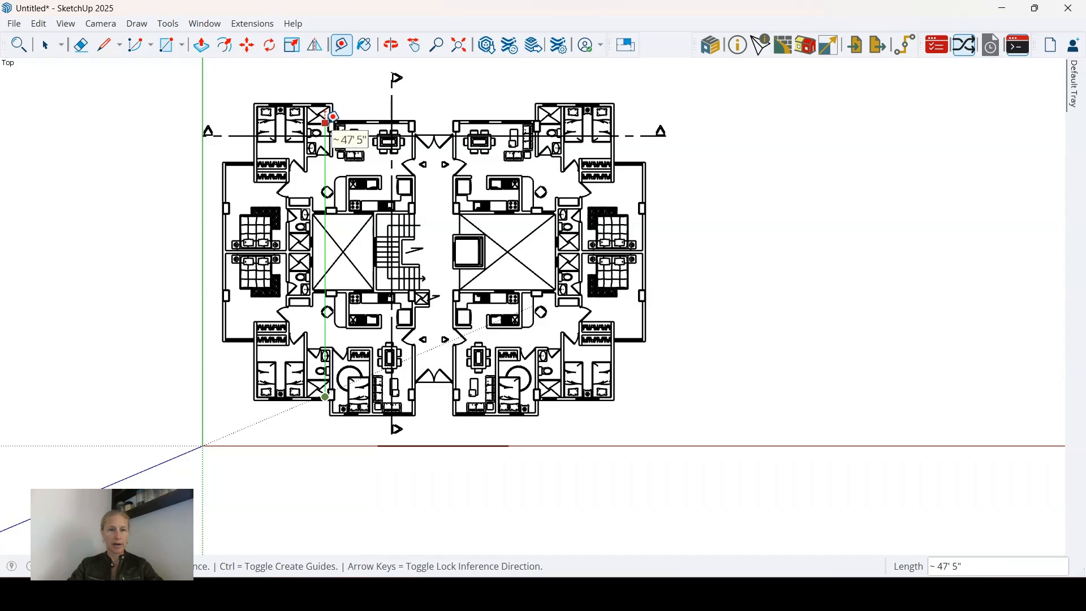
pyautogui.press('space')
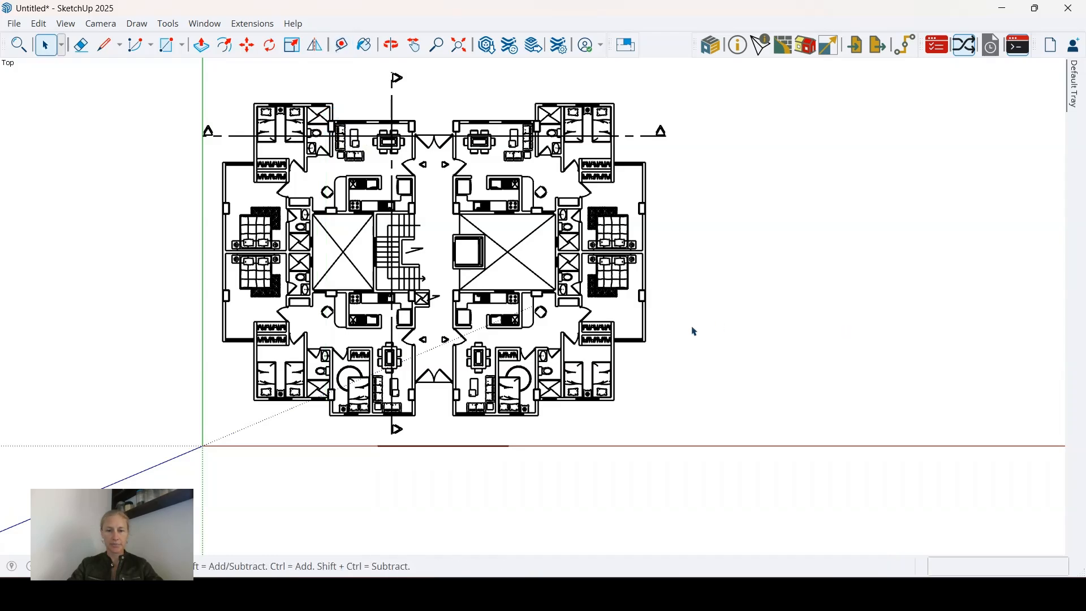
# Create a new model from the Architectural template in inches.
pyautogui.scroll(-2, 665, 342)
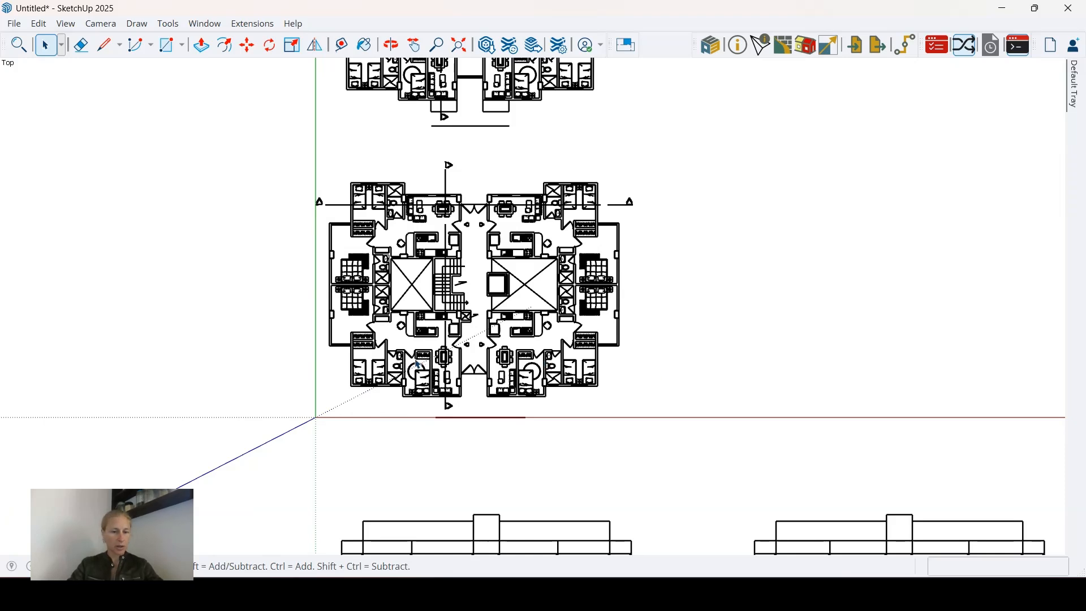
pyautogui.scroll(-1, 396, 362)
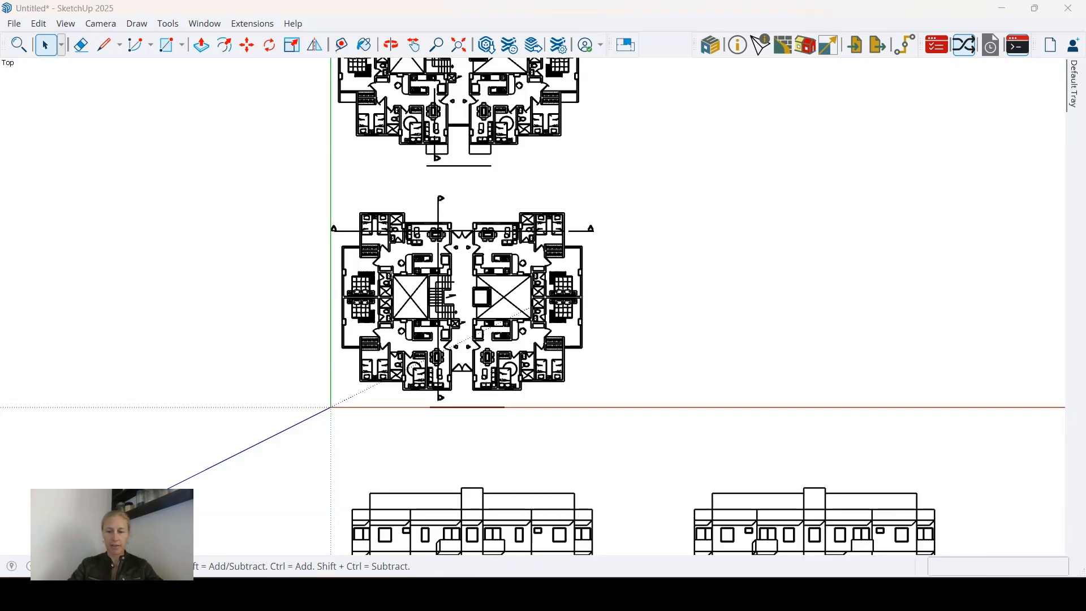
pyautogui.moveTo(809, 594)
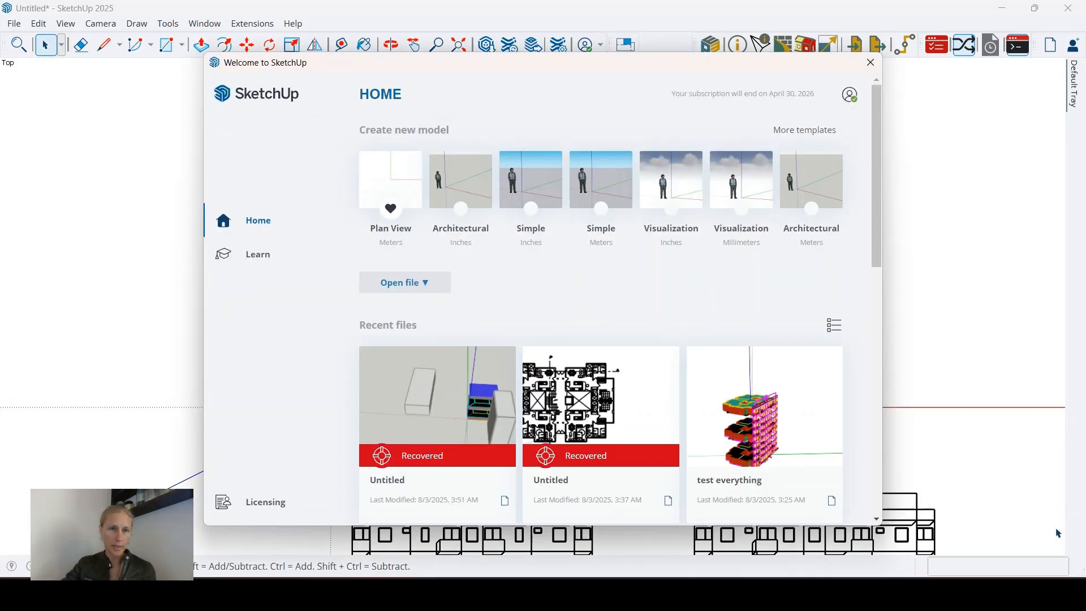
pyautogui.moveTo(412, 70)
pyautogui.mouseDown()
pyautogui.moveTo(428, 60)
pyautogui.moveTo(409, 72)
pyautogui.moveTo(428, 70)
pyautogui.mouseUp()
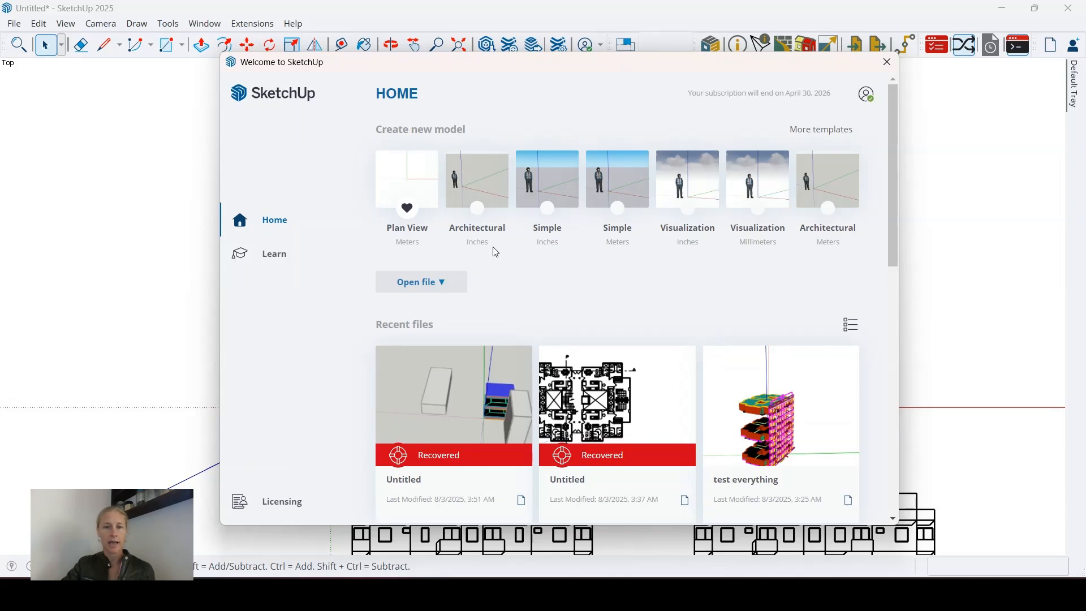
pyautogui.click(464, 175)
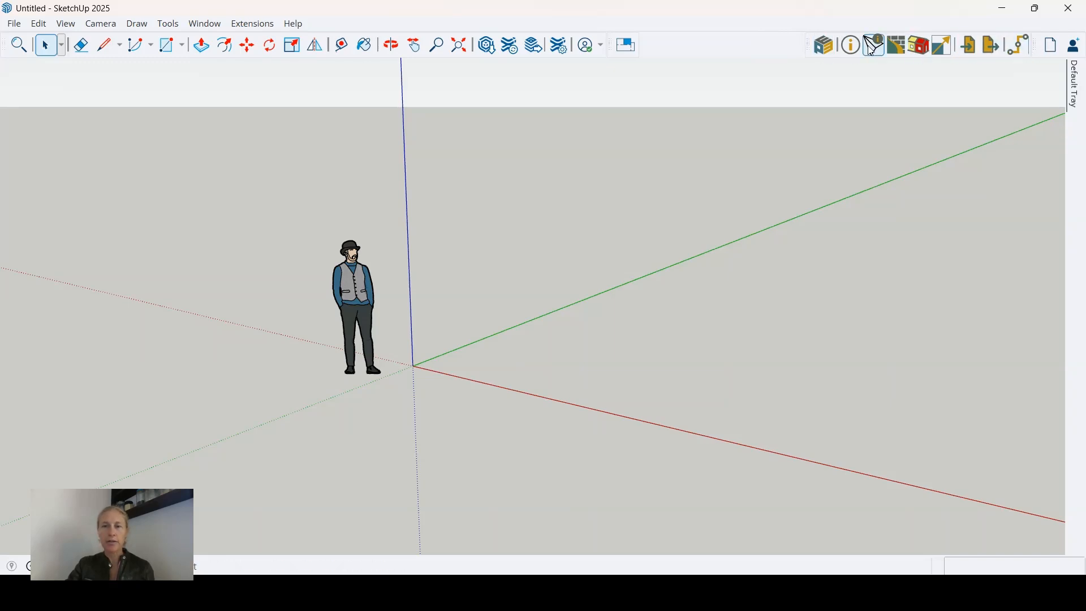
# Undock the EP3 toolbar and close it.
pyautogui.moveTo(812, 41); pyautogui.dragTo(769, 179)
pyautogui.click(976, 180)
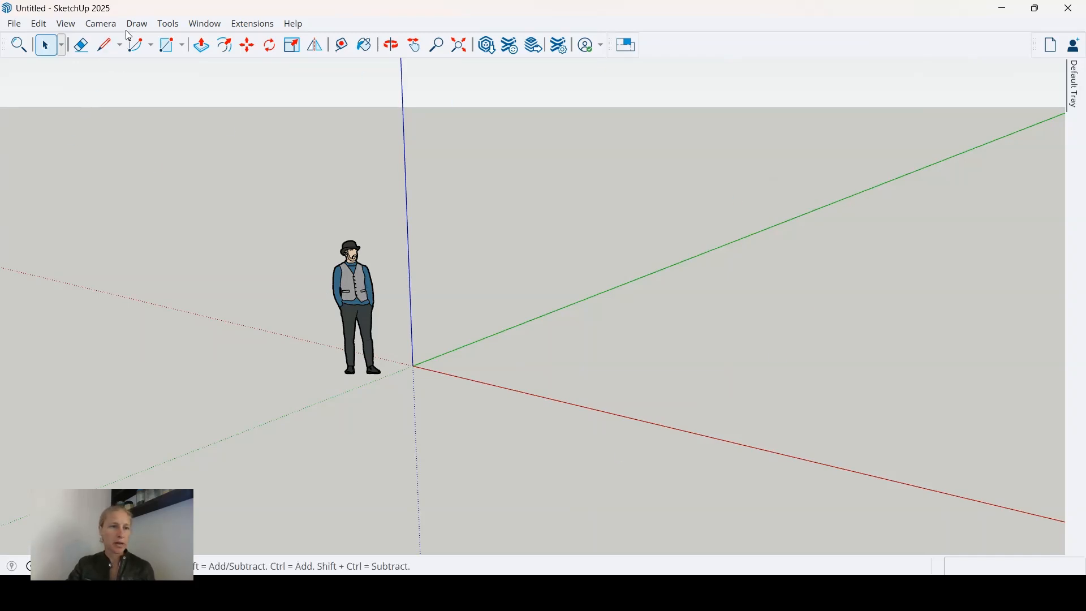
# Enable the EP3 toolbar and dock it in the row with the other toolbars.
pyautogui.click(67, 25)
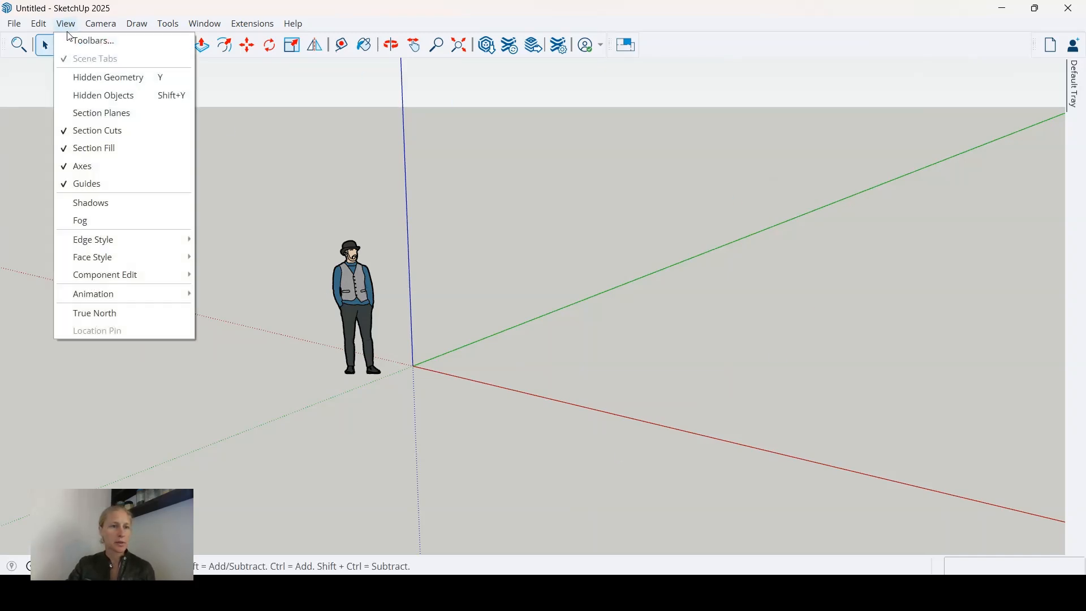
pyautogui.click(71, 40)
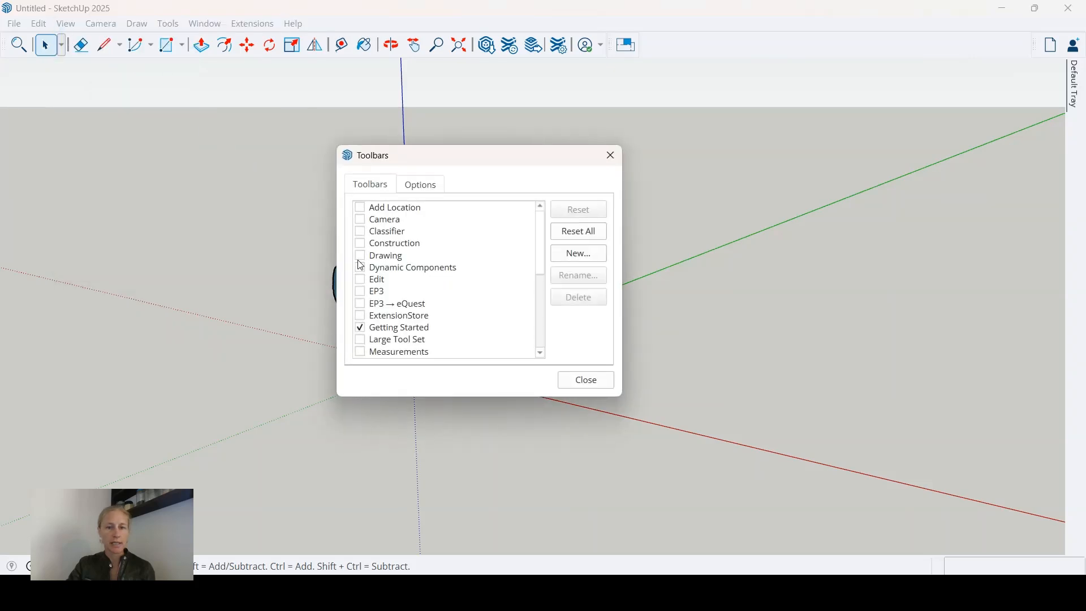
pyautogui.click(362, 293)
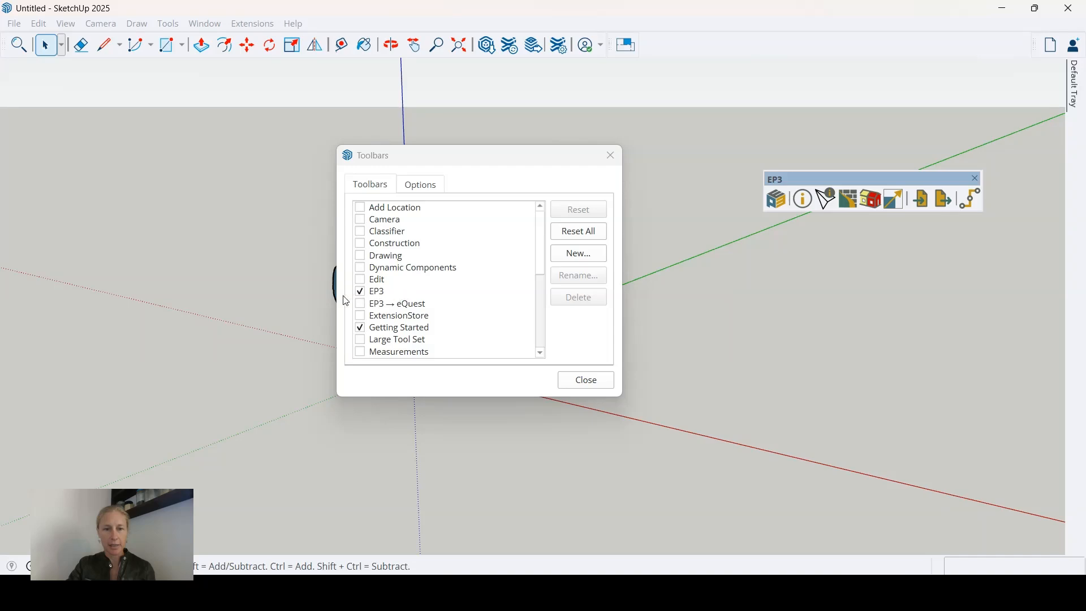
pyautogui.click(586, 381)
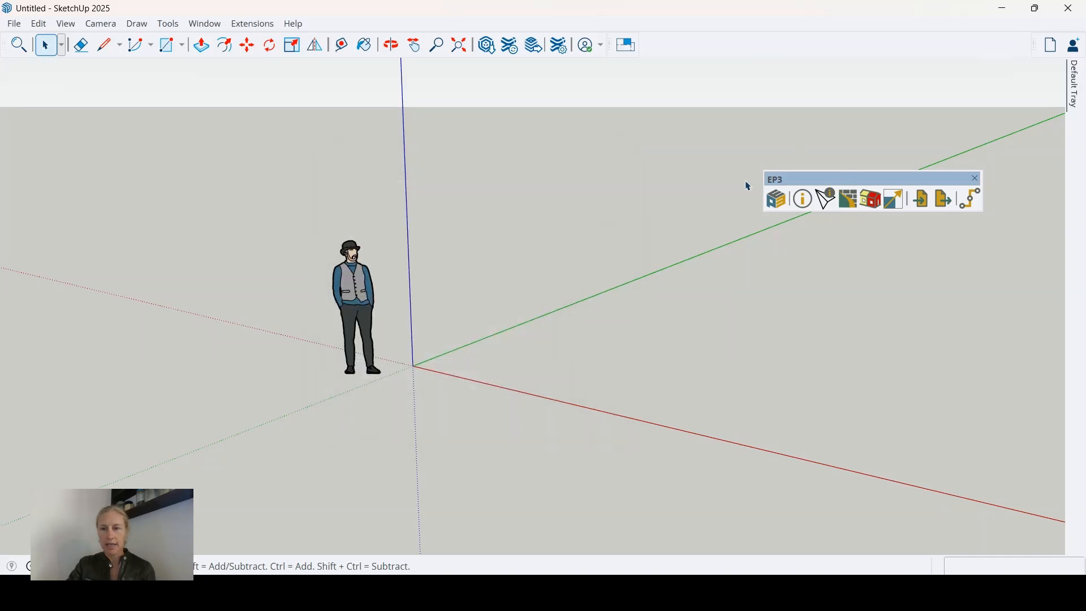
pyautogui.moveTo(812, 187); pyautogui.dragTo(878, 11)
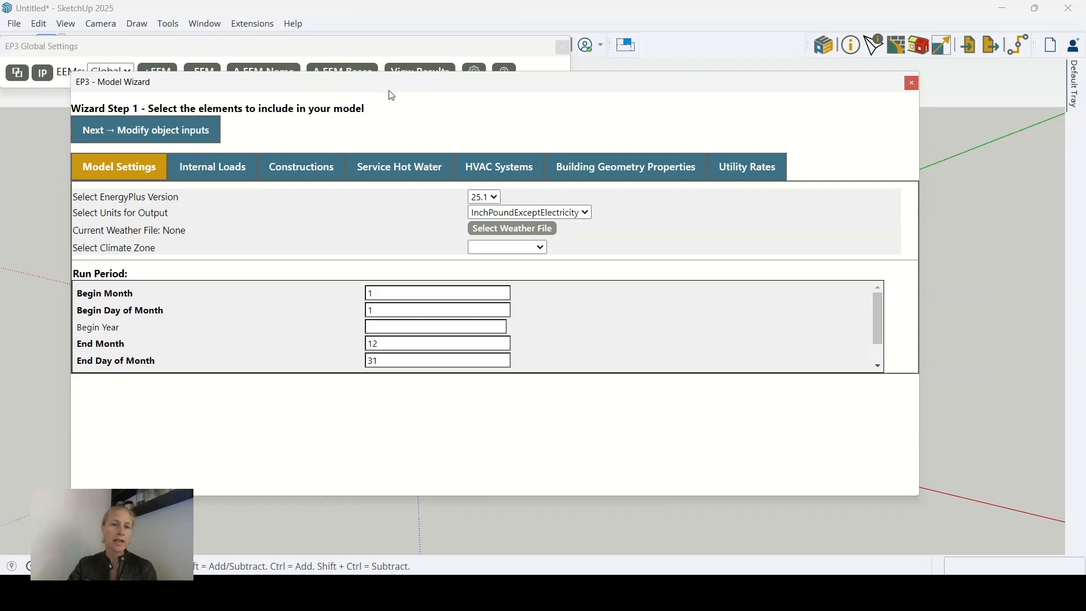
# Look through the Model Wizard's internal loads, constructions, service hot water and HVAC sections, and return to the model settings.
pyautogui.moveTo(392, 90); pyautogui.dragTo(394, 101)
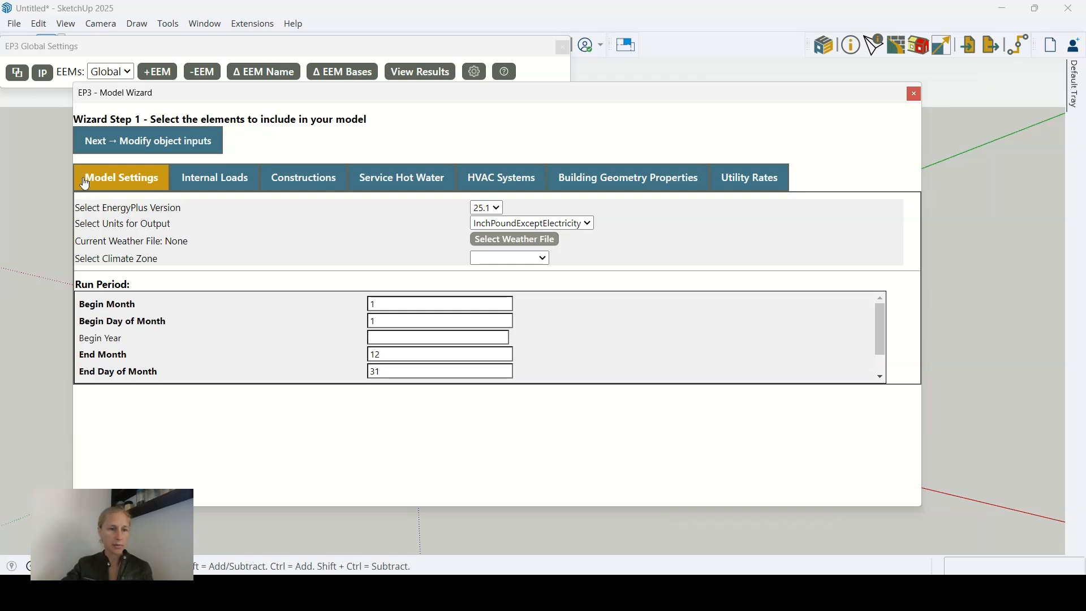
pyautogui.click(219, 186)
pyautogui.click(323, 182)
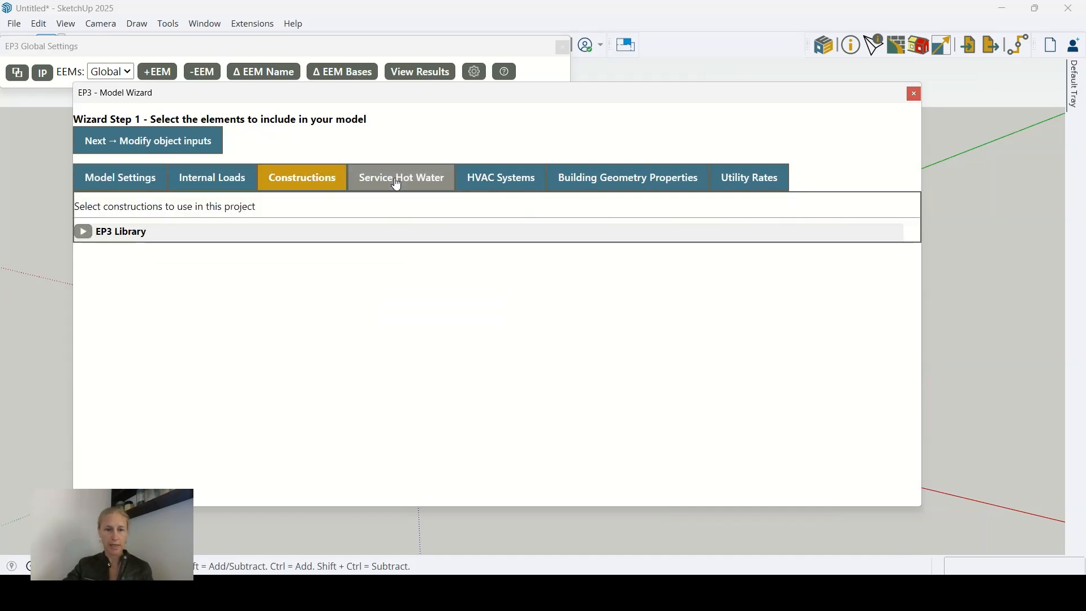
pyautogui.click(390, 181)
pyautogui.click(496, 182)
pyautogui.click(187, 187)
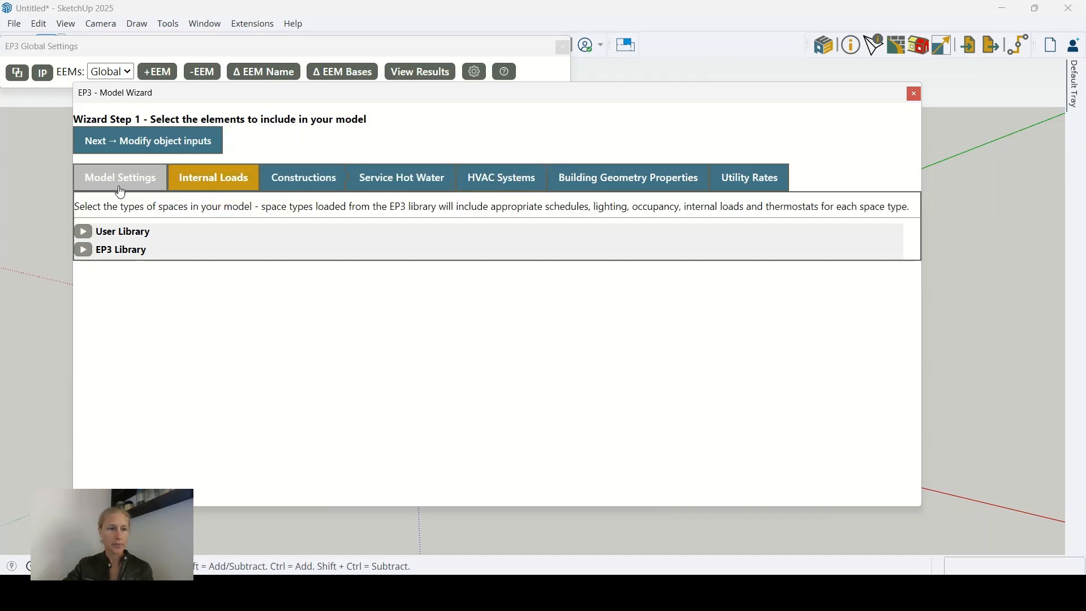
pyautogui.click(119, 184)
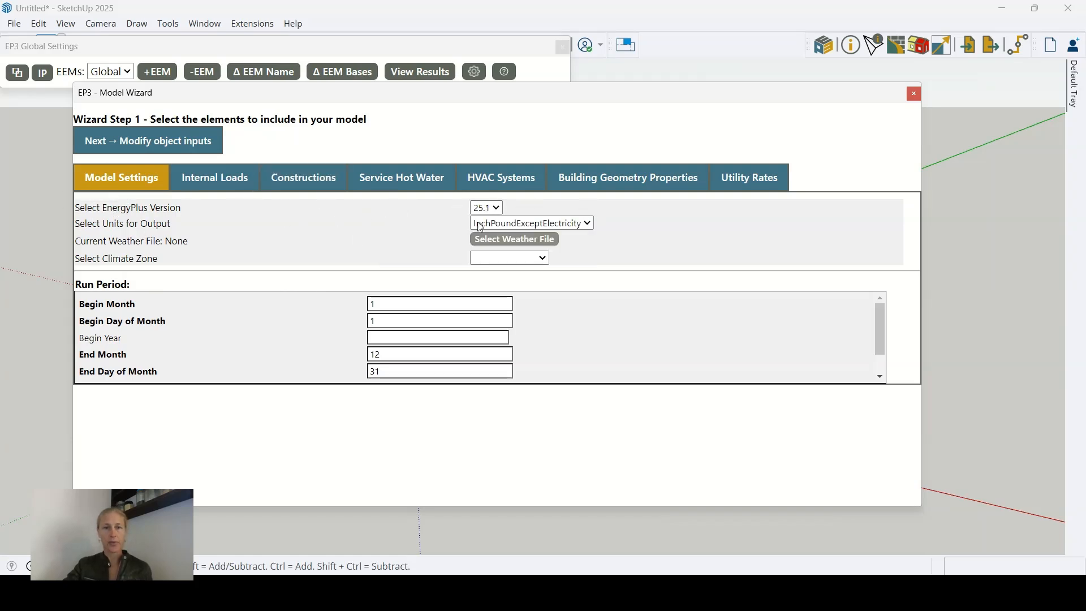
# Select EnergyPlus version 25.1 and check the available units for output.
pyautogui.click(501, 209)
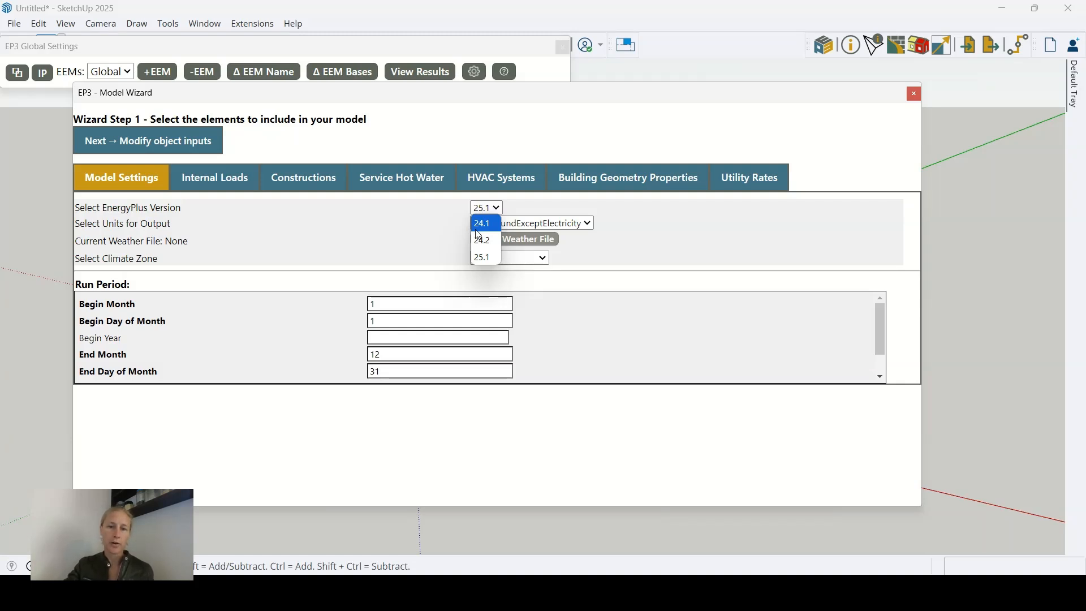
pyautogui.click(484, 256)
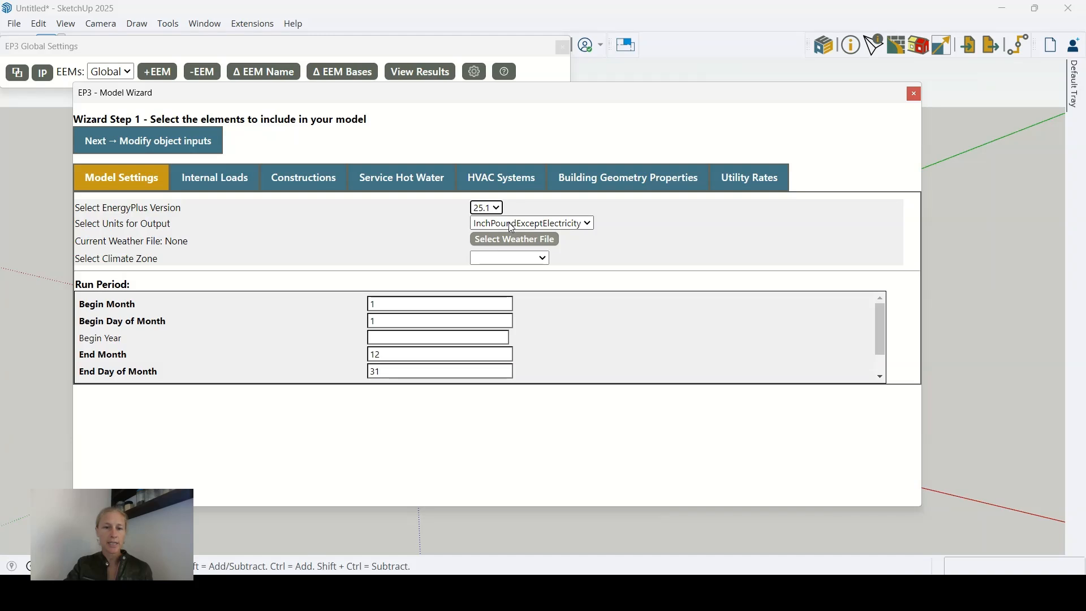
pyautogui.click(530, 224)
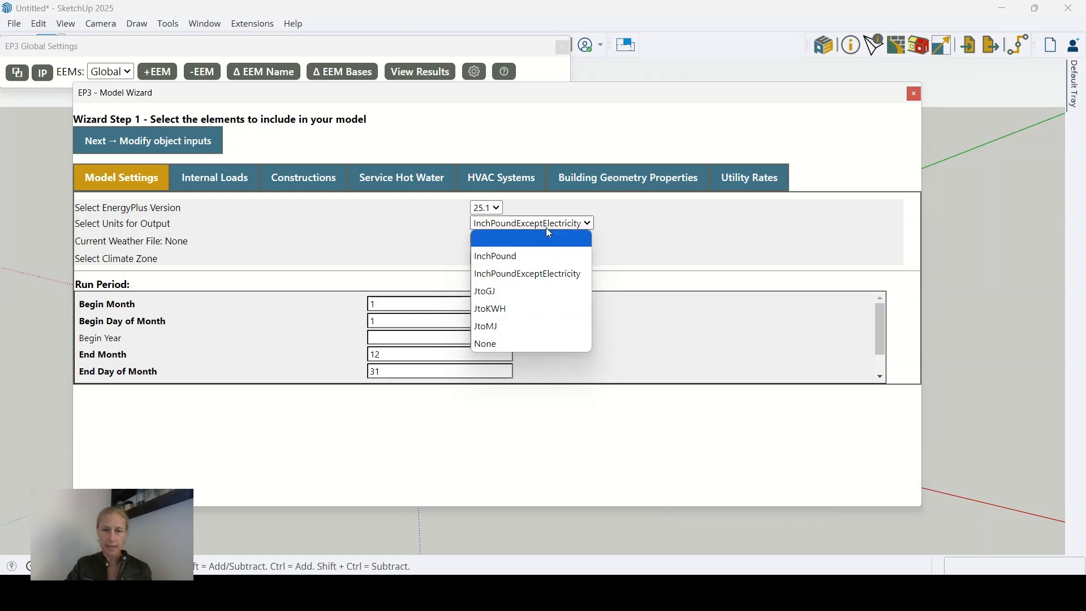
pyautogui.click(660, 224)
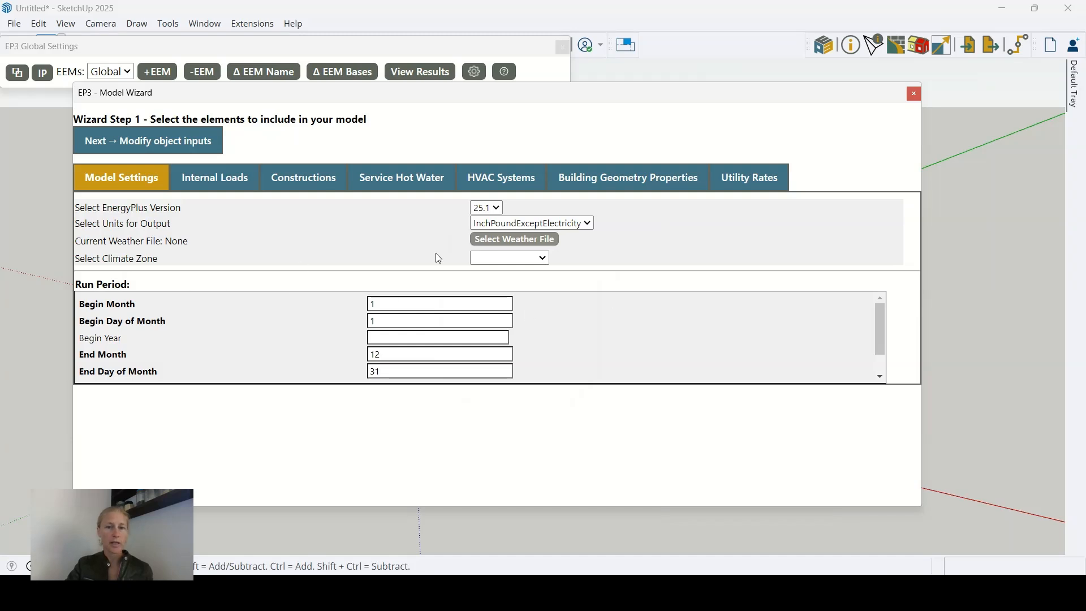
# Load the weather file USA_VT_Burlington.Intl.AP.726170_TMY3.epw and set the climate zone to ClimateZone 5.
pyautogui.click(527, 242)
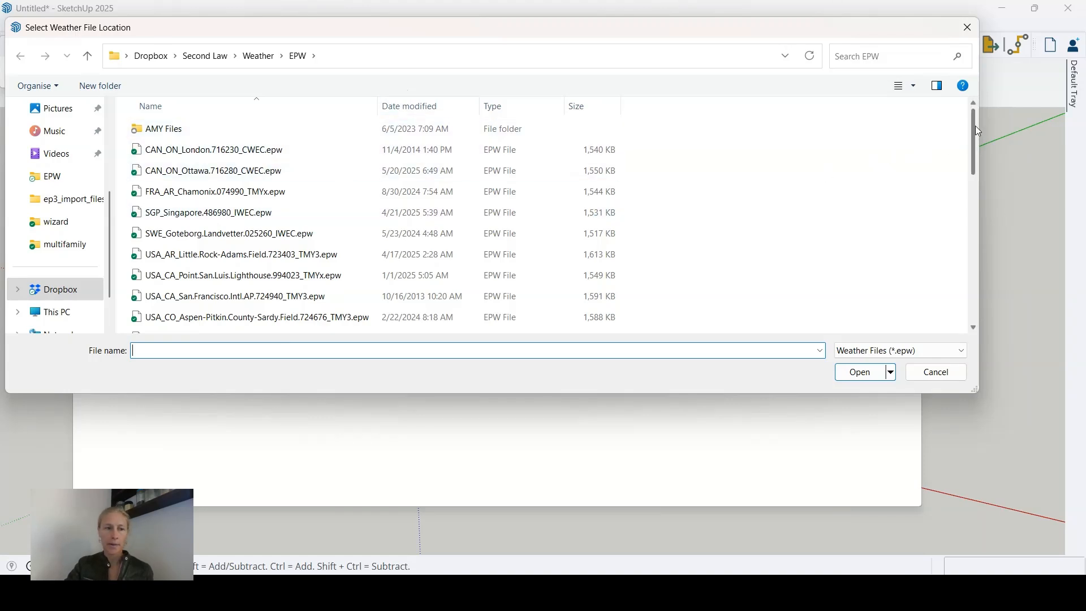
pyautogui.moveTo(975, 126); pyautogui.dragTo(956, 277)
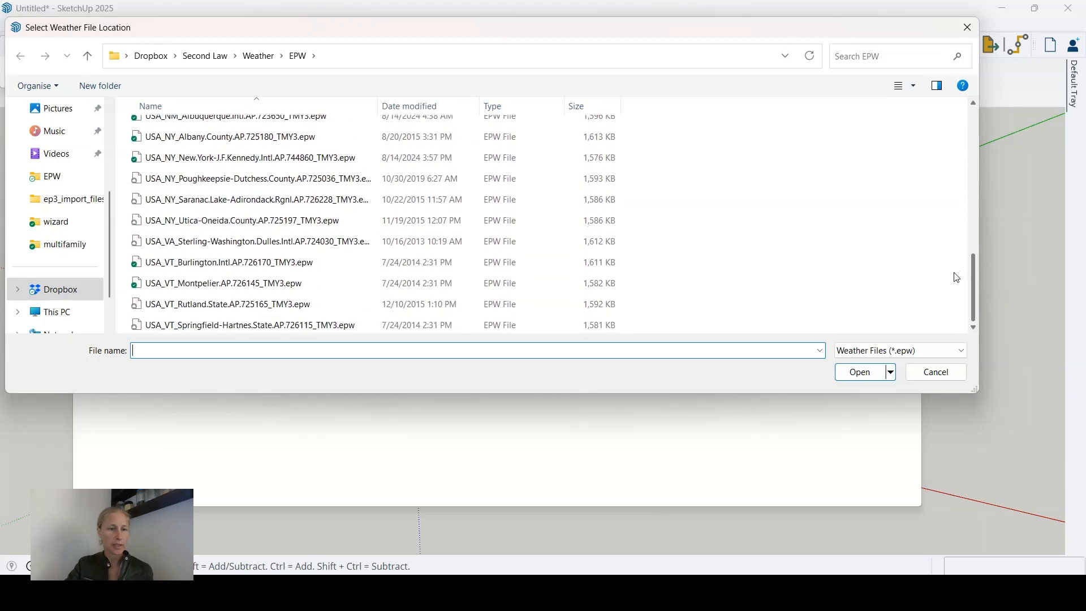
pyautogui.click(203, 270)
pyautogui.click(864, 373)
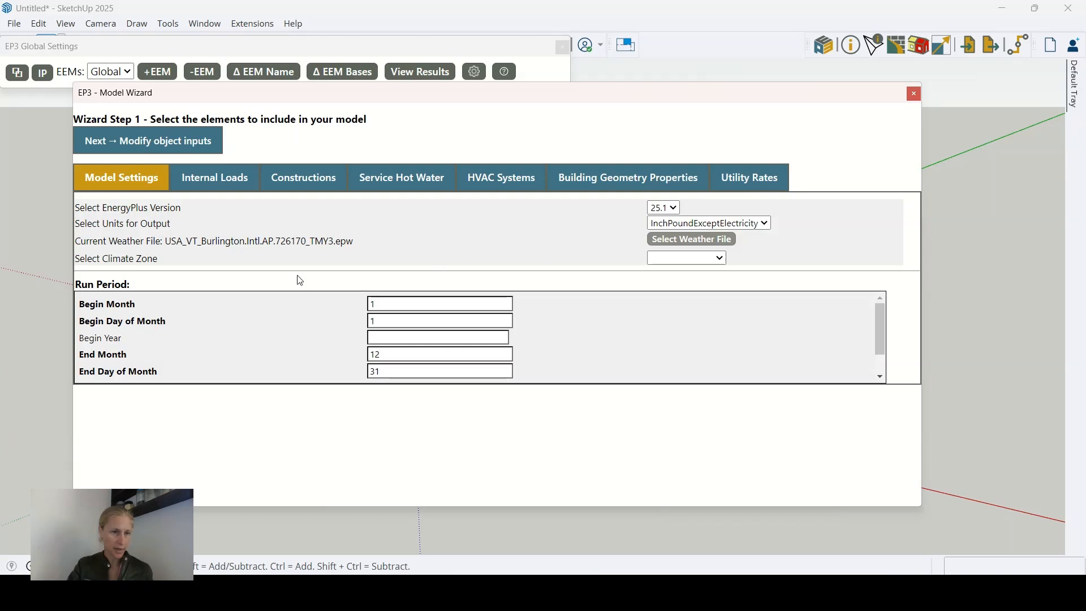
pyautogui.click(710, 263)
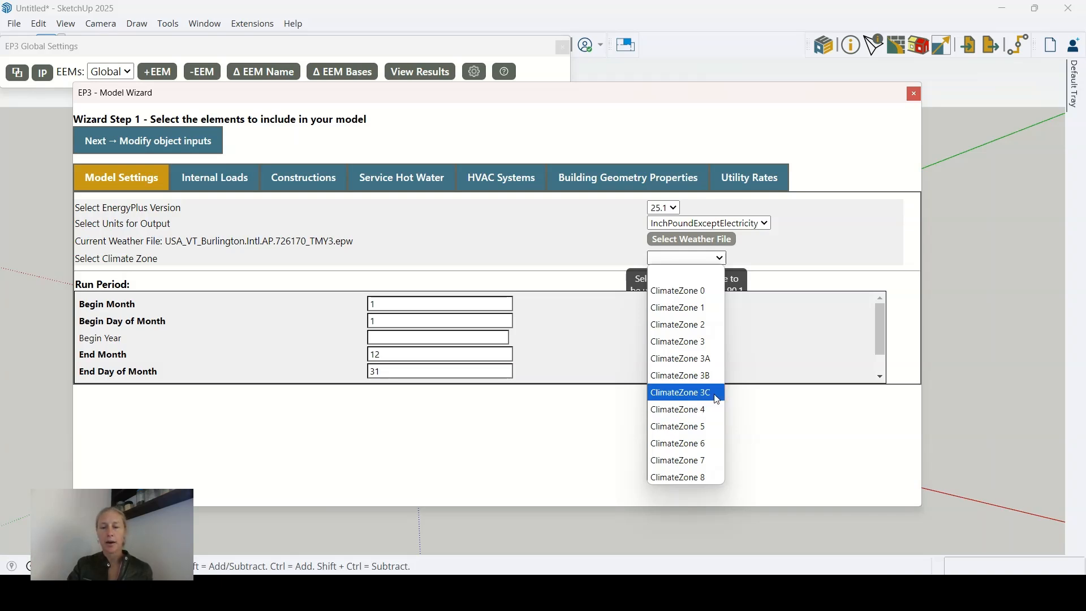
pyautogui.click(677, 428)
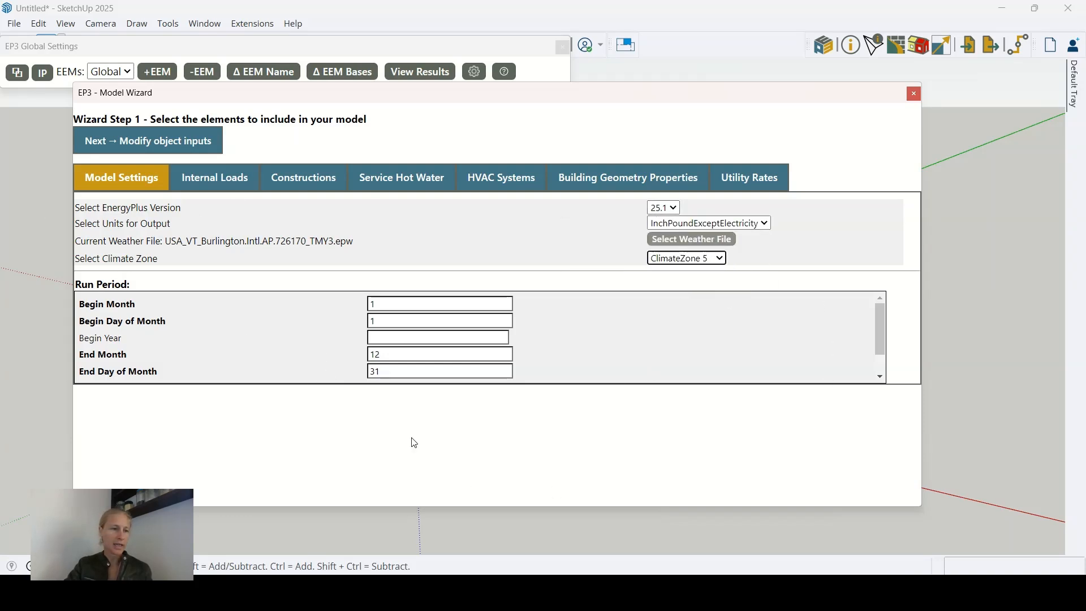
# Examine the space type groups offered for internal loads in the user library and the EP3 library.
pyautogui.click(216, 178)
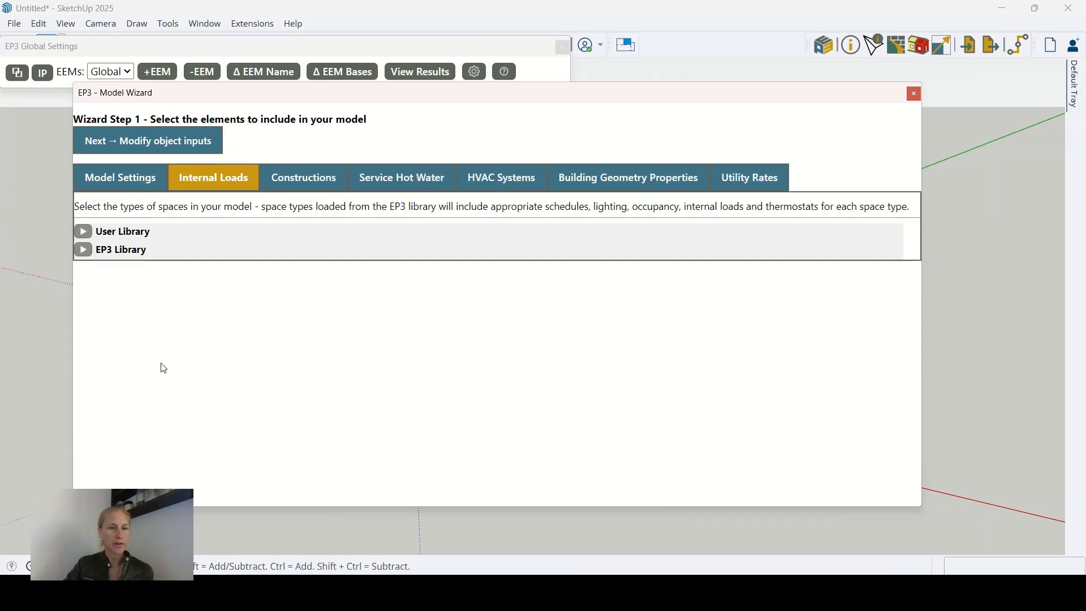
pyautogui.click(83, 249)
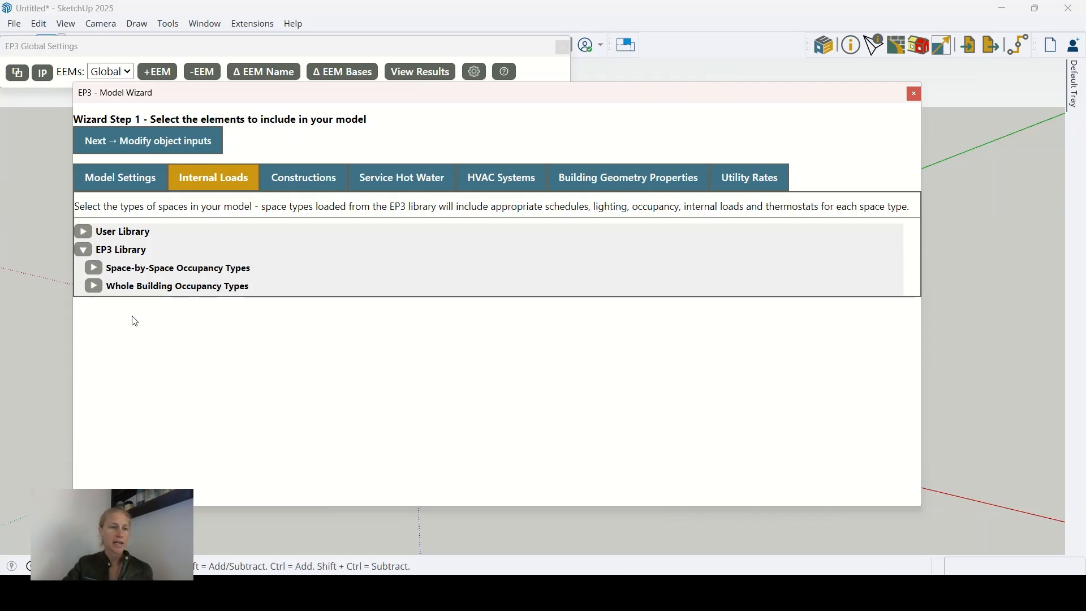
pyautogui.click(82, 232)
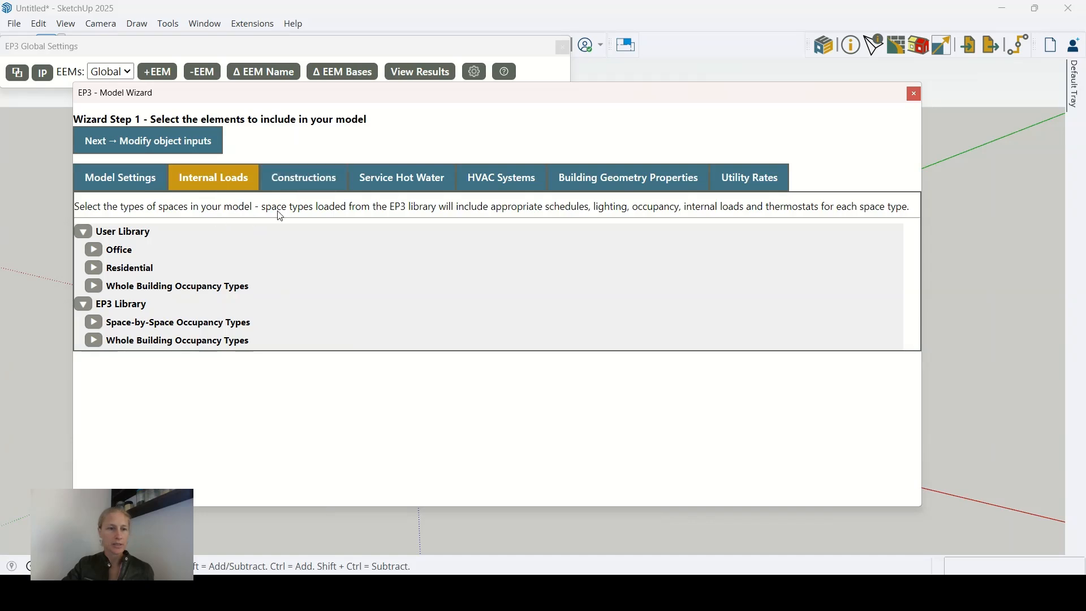
pyautogui.click(301, 188)
pyautogui.click(236, 189)
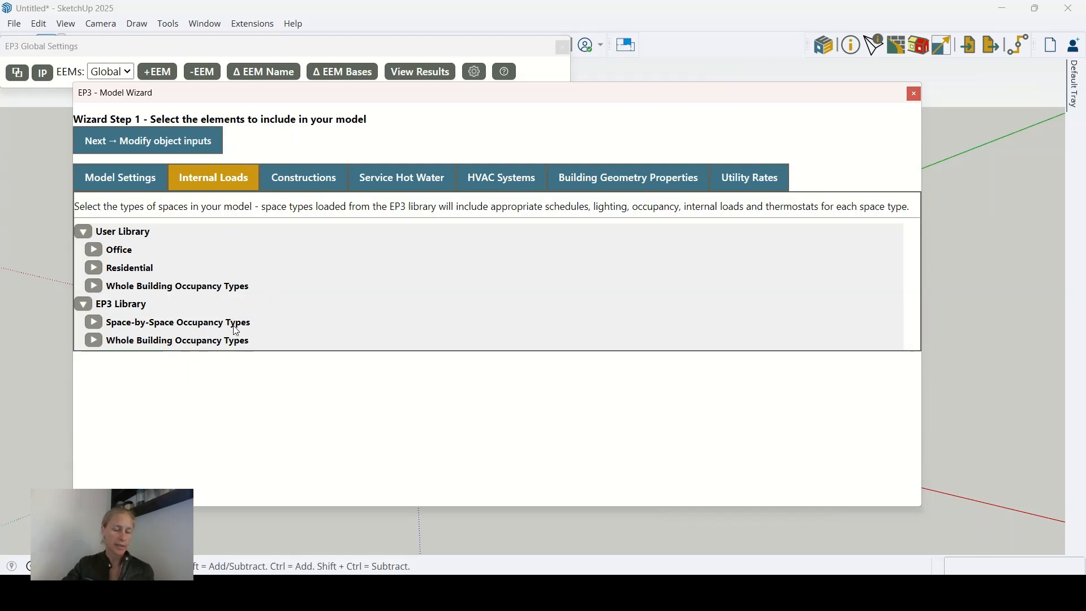
pyautogui.click(83, 232)
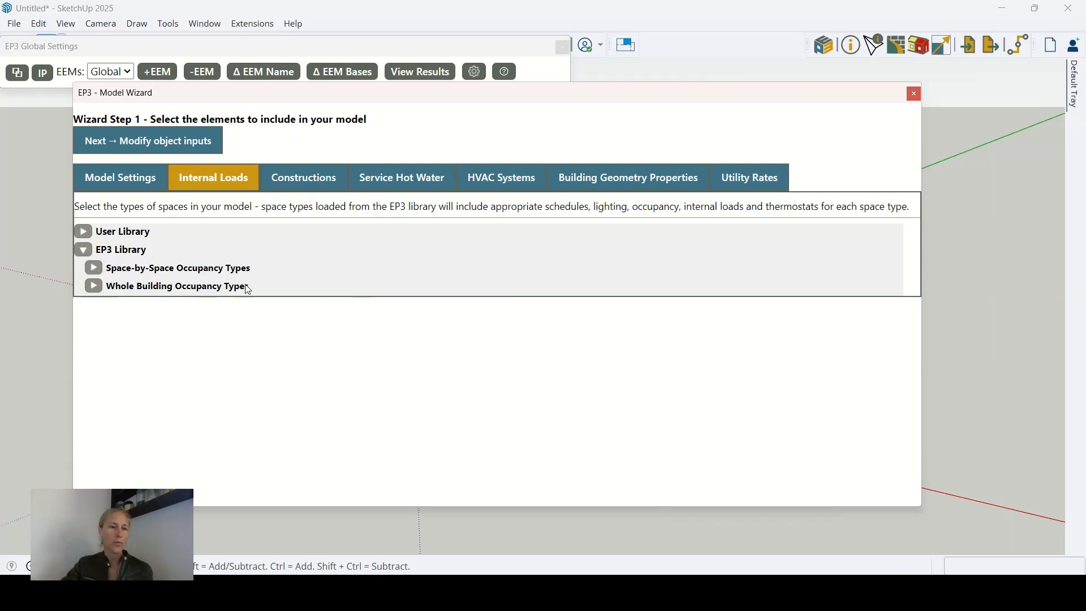
# Include the Residential Apartments and Residential Circulation space types from the EP3 library's space-by-space occupancy types.
pyautogui.click(94, 269)
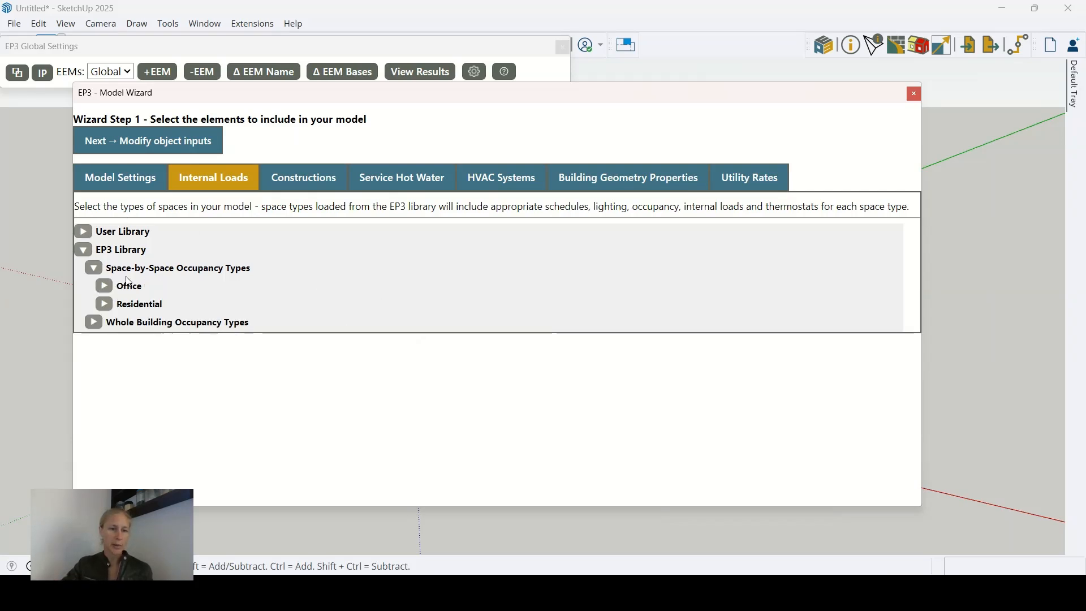
pyautogui.click(94, 323)
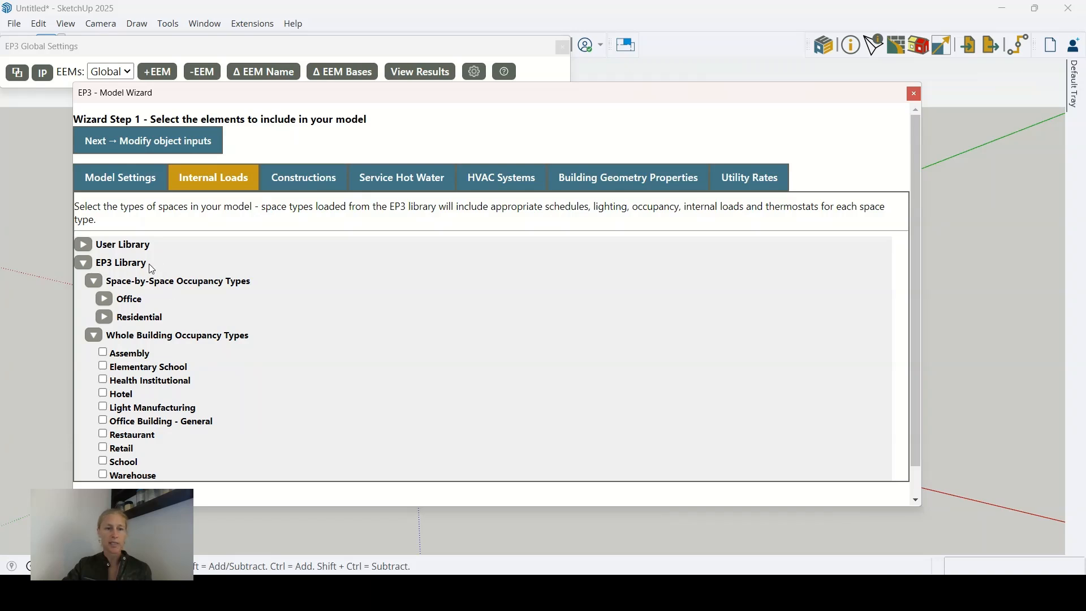
pyautogui.click(110, 304)
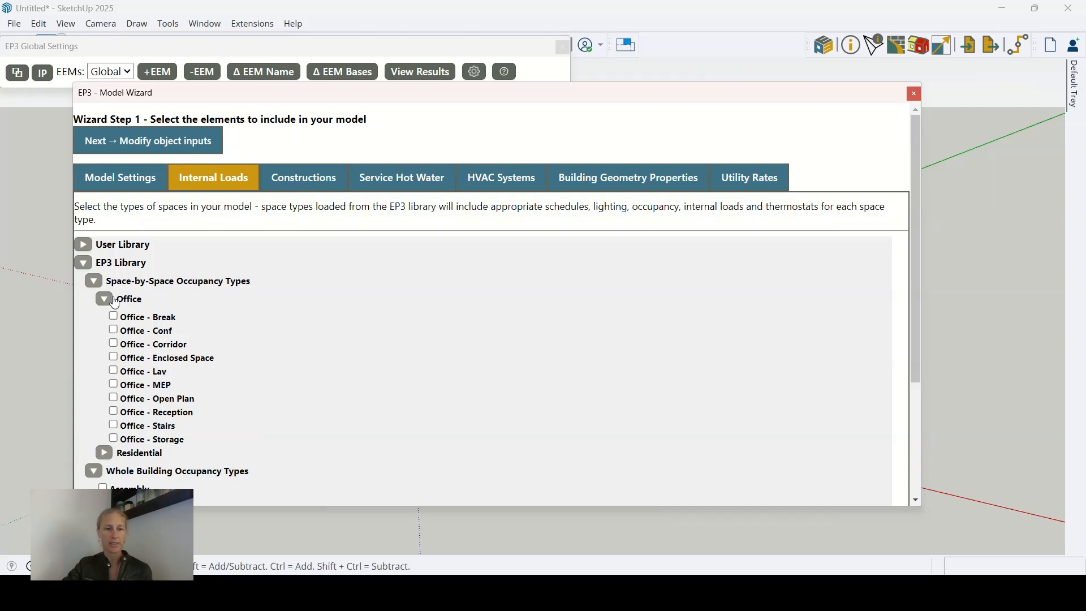
pyautogui.click(113, 302)
pyautogui.click(111, 318)
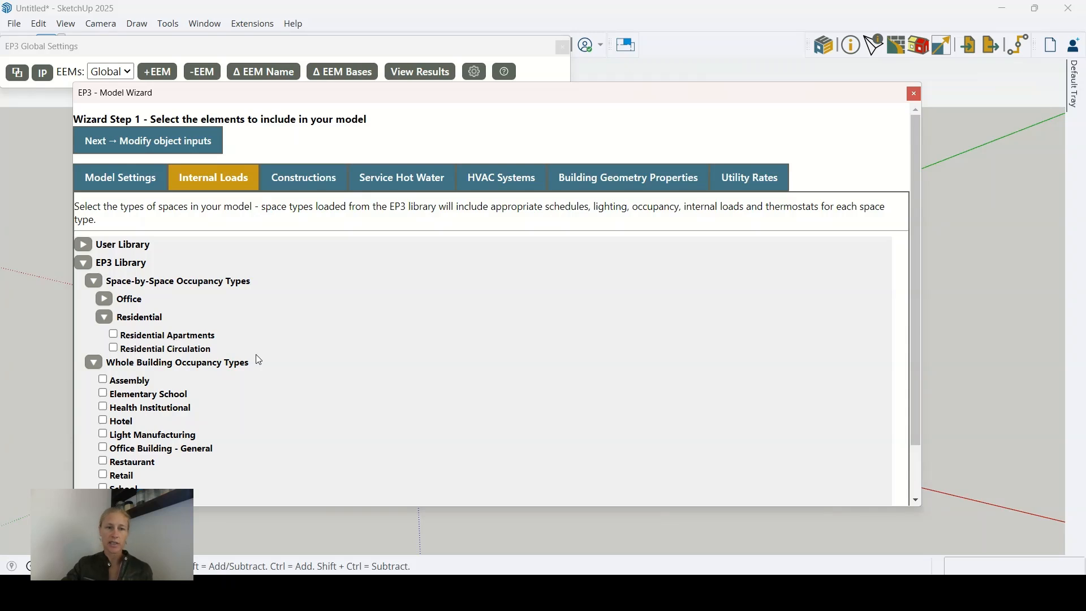
pyautogui.click(114, 336)
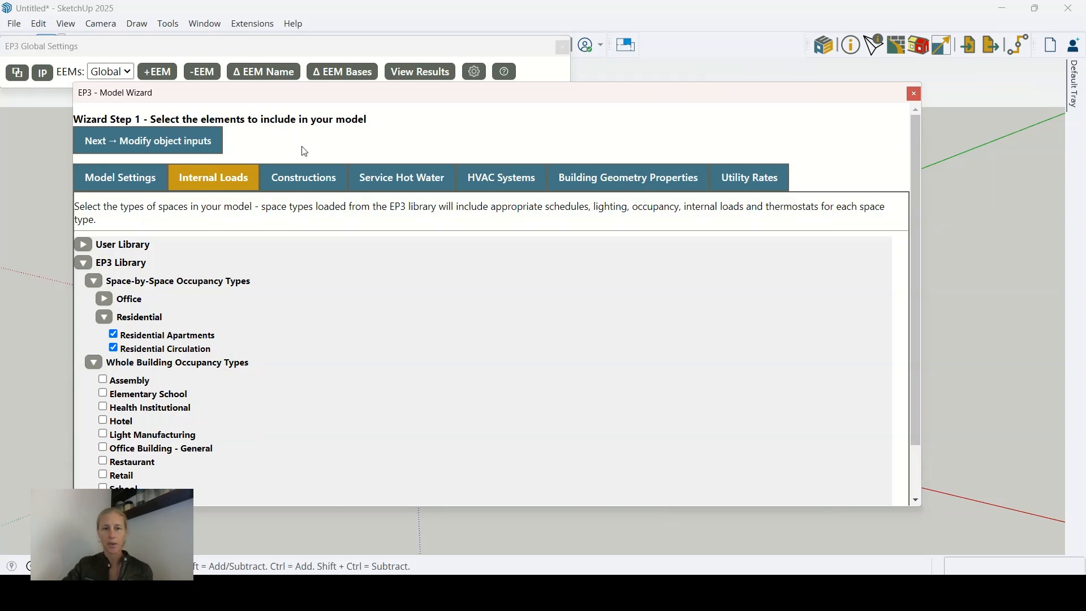
# Include all CZ5 Residential constructions of ASHRAE90_1 2022 from the EP3 library and review the selected set.
pyautogui.click(292, 179)
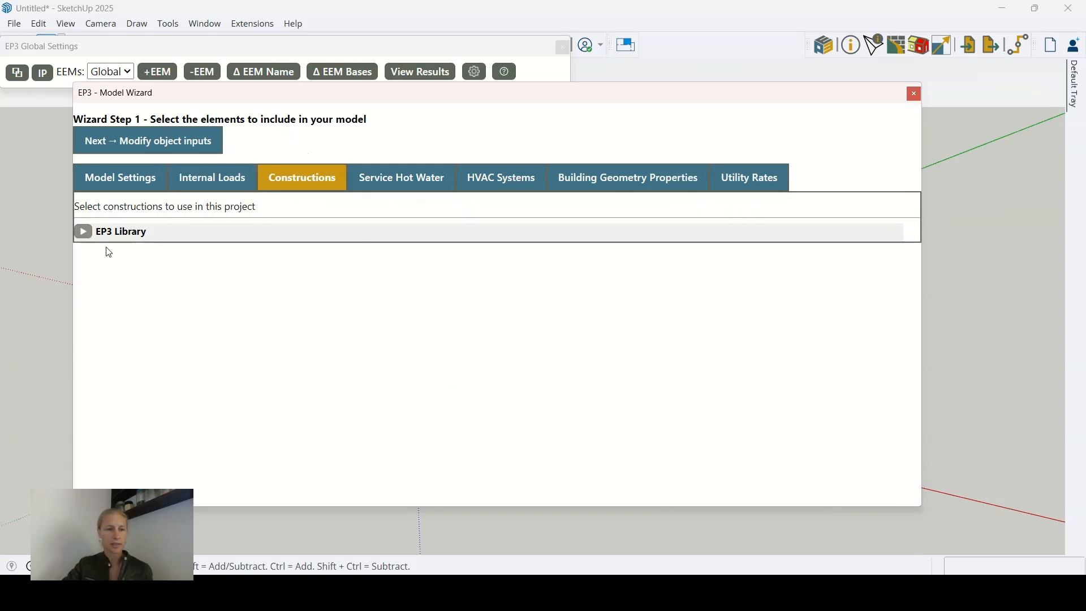
pyautogui.click(83, 231)
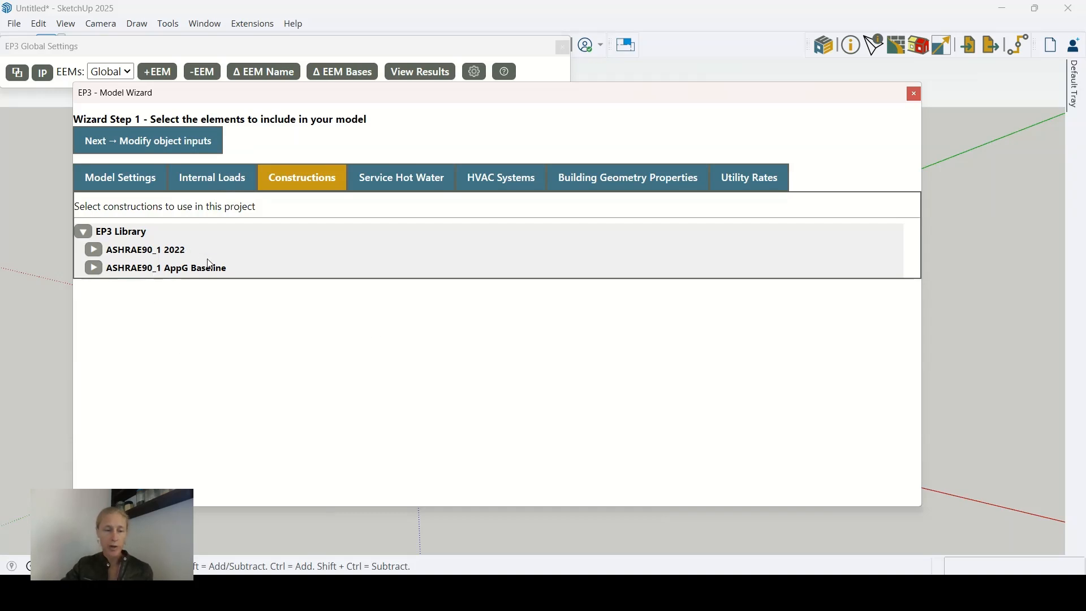
pyautogui.click(94, 267)
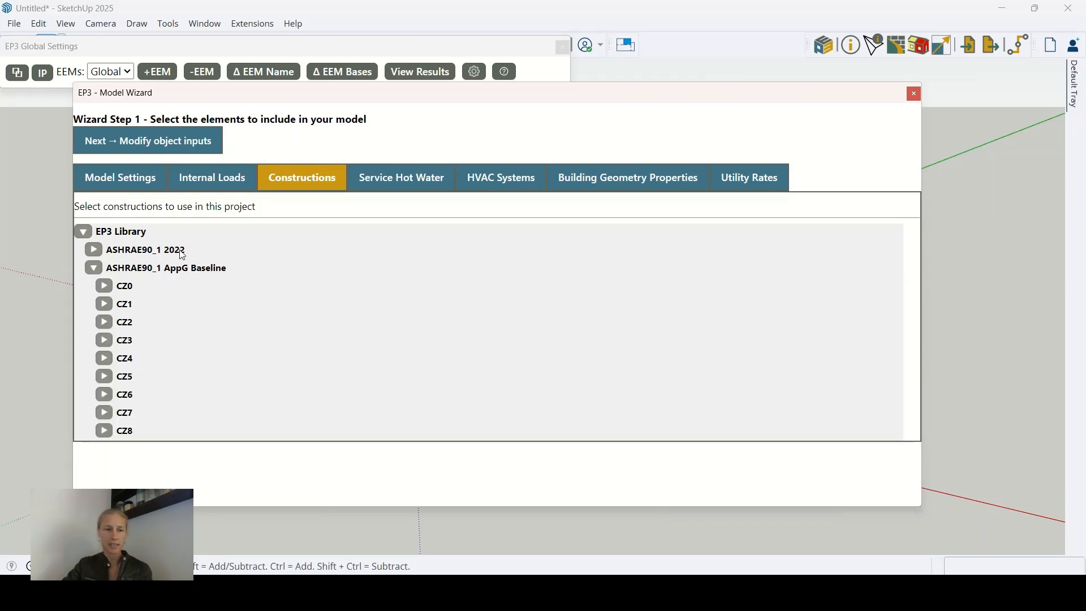
pyautogui.click(103, 255)
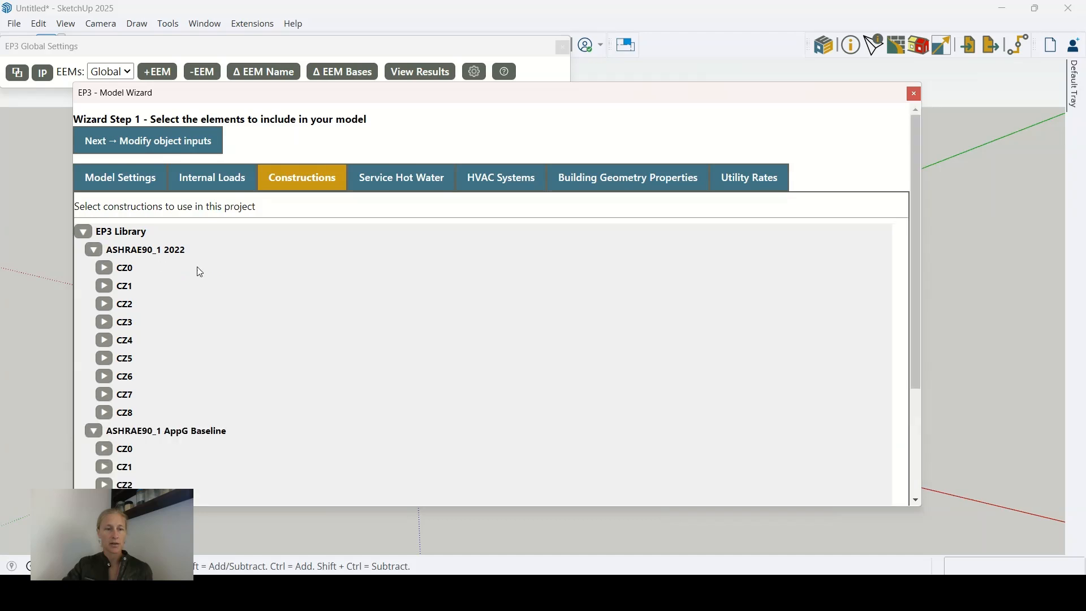
pyautogui.click(104, 358)
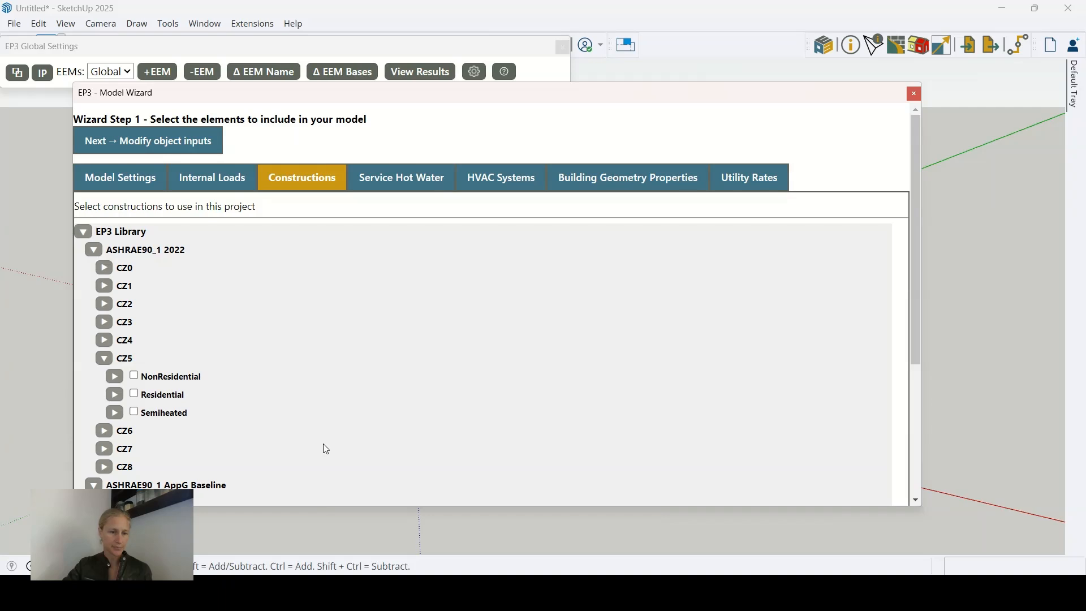
pyautogui.click(112, 396)
pyautogui.scroll(-3, 361, 308)
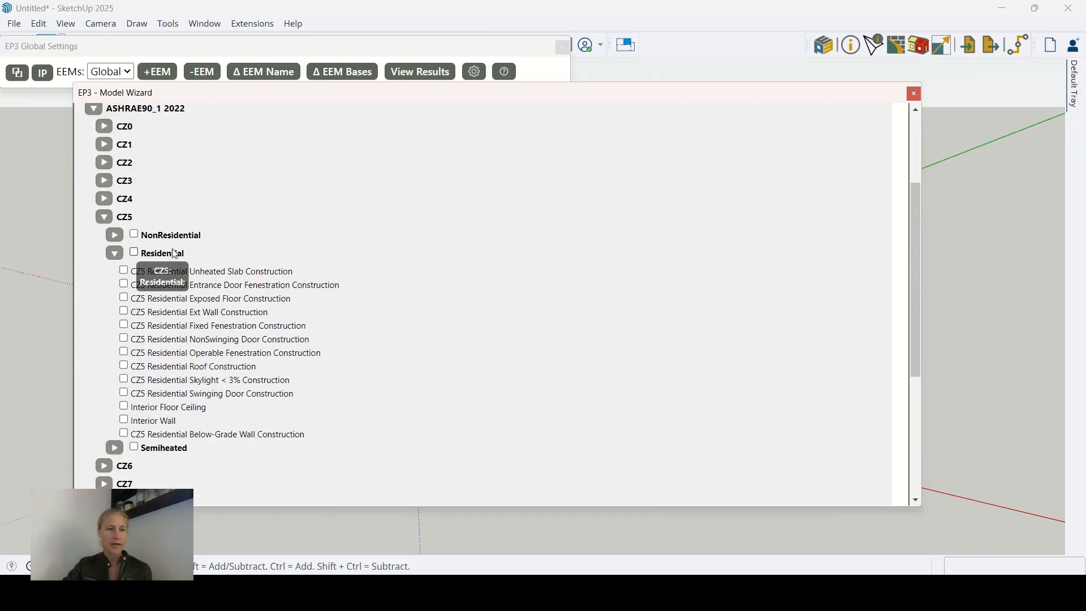
pyautogui.click(136, 255)
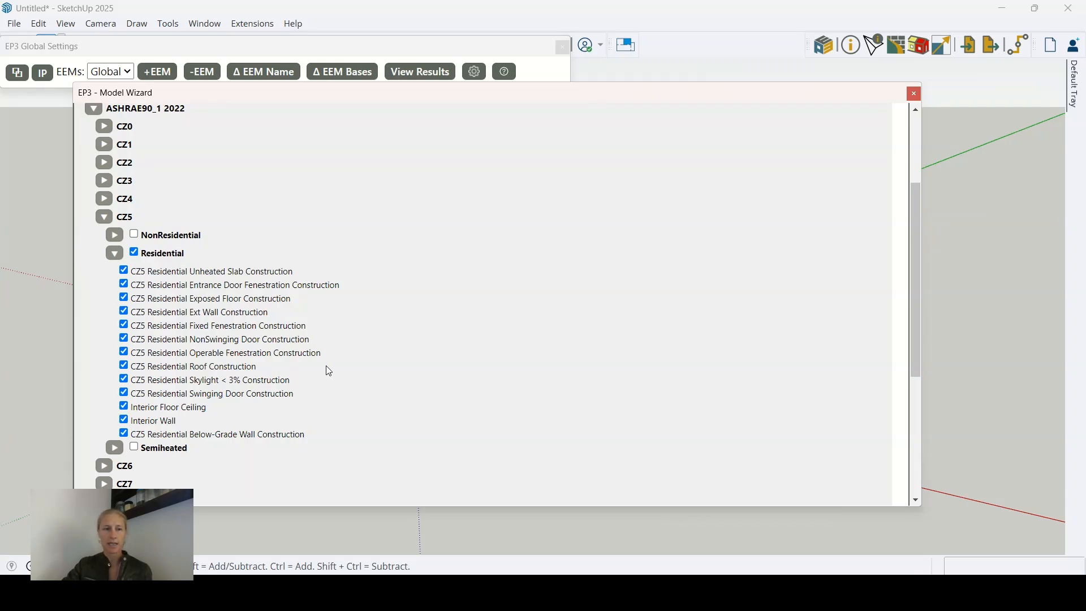
pyautogui.scroll(2, 339, 367)
pyautogui.scroll(2, 334, 356)
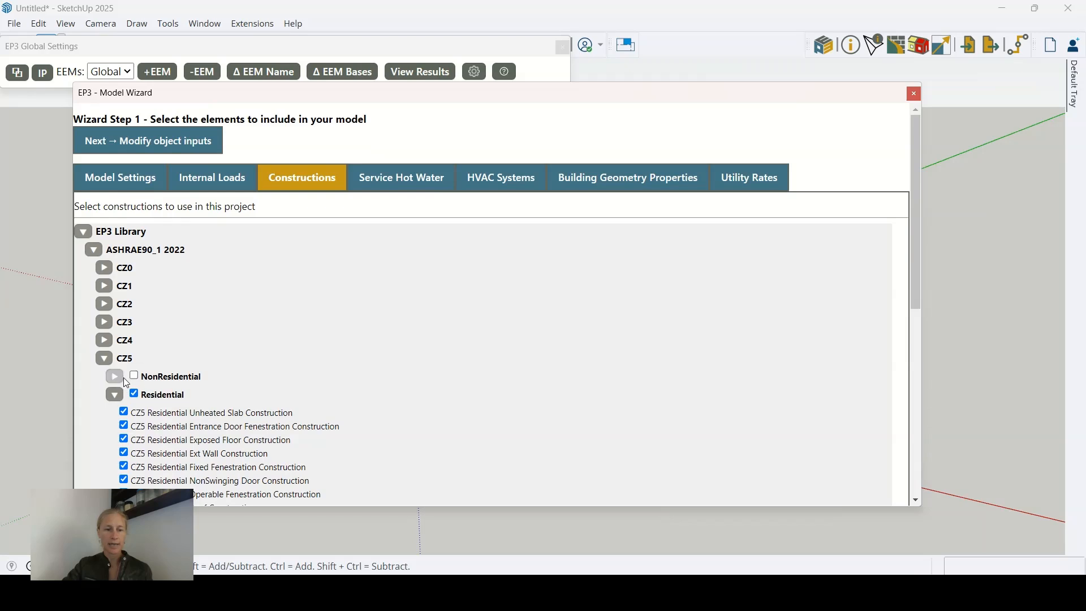
pyautogui.scroll(-4, 350, 332)
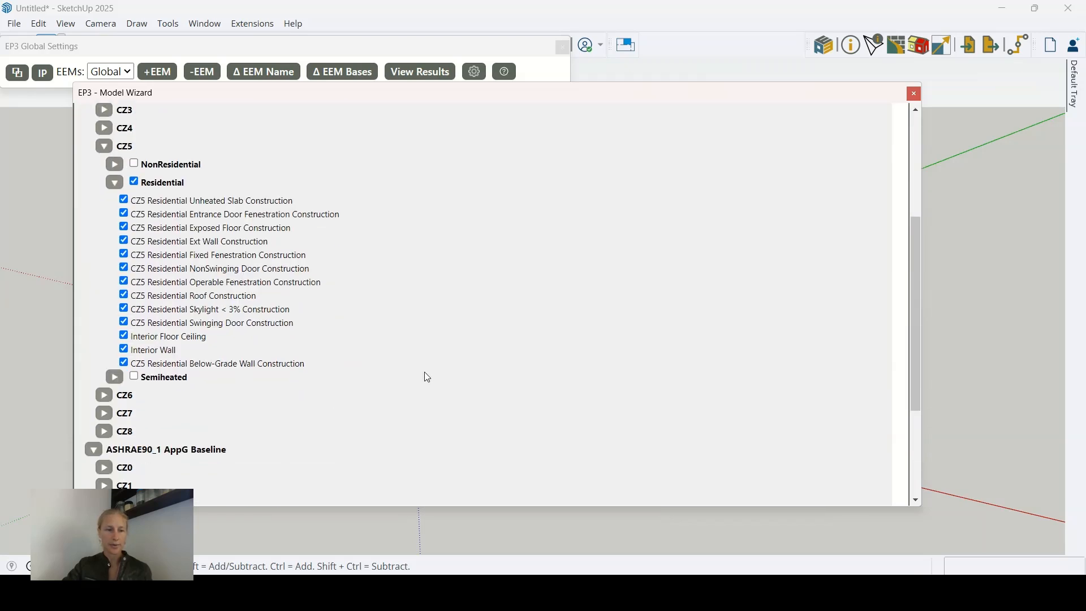
# Select the EP3 library's WaterHeater with Detailed Connections as the building's service water heater.
pyautogui.scroll(3, 427, 377)
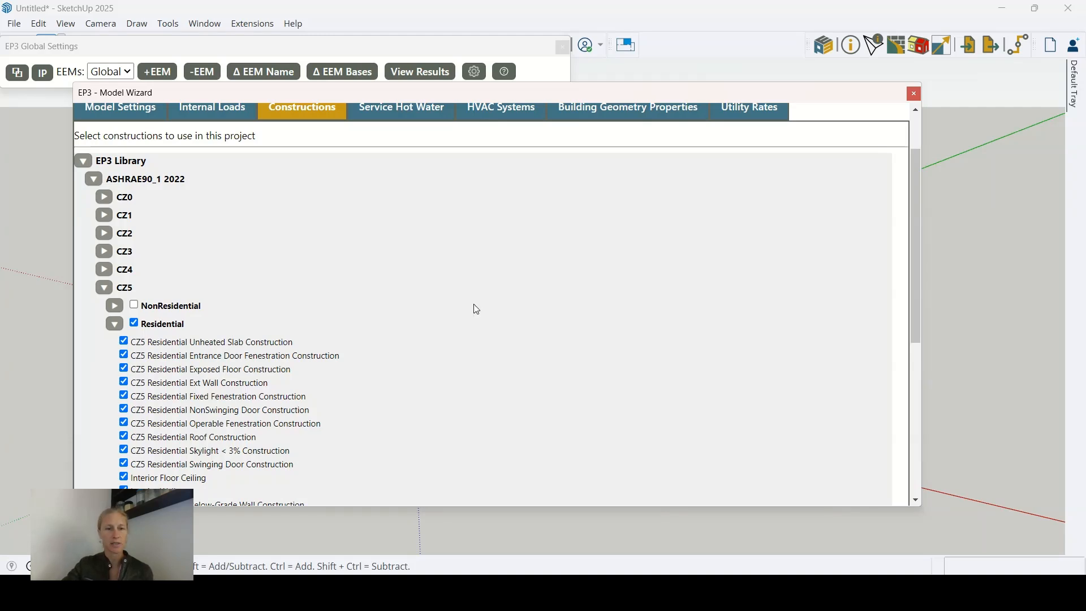
pyautogui.scroll(2, 476, 308)
pyautogui.click(428, 188)
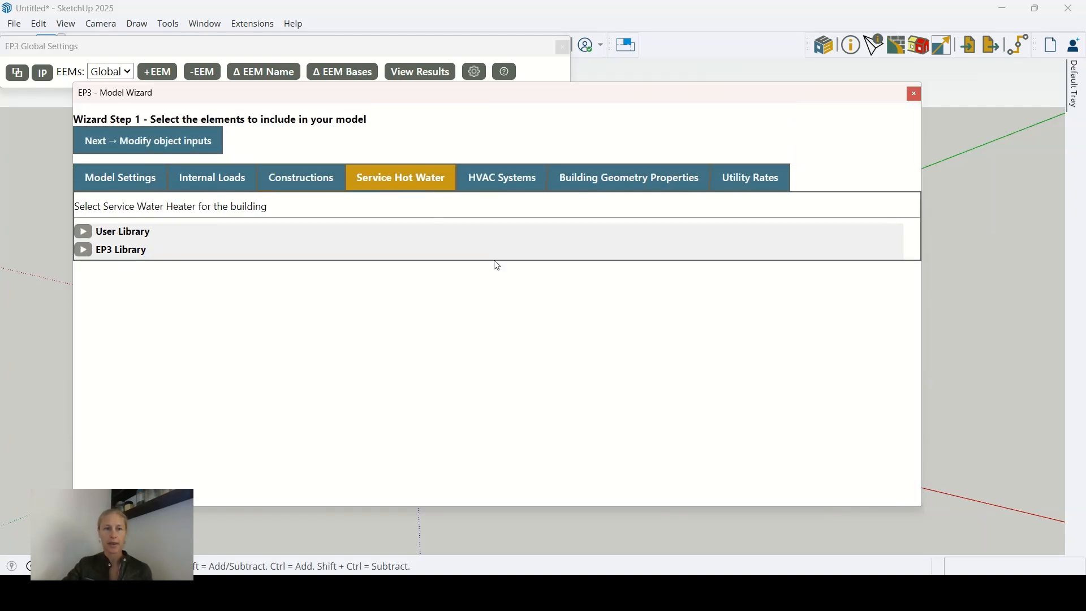
pyautogui.click(83, 249)
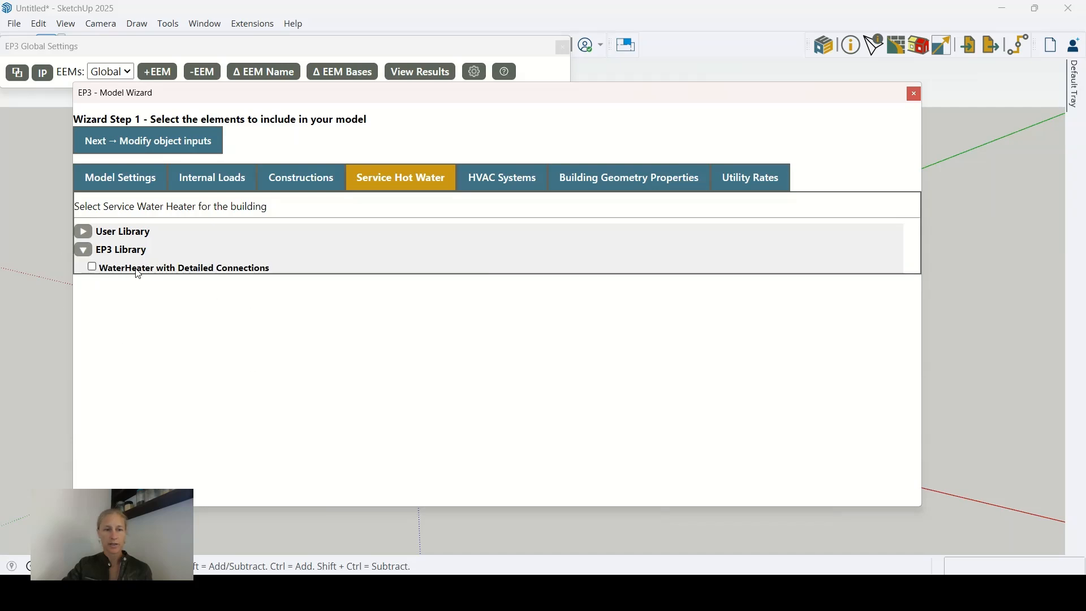
pyautogui.click(93, 268)
# Select the Fan Coil HVAC system from the EP3 library and read the descriptions of the available systems.
pyautogui.click(510, 182)
pyautogui.click(84, 250)
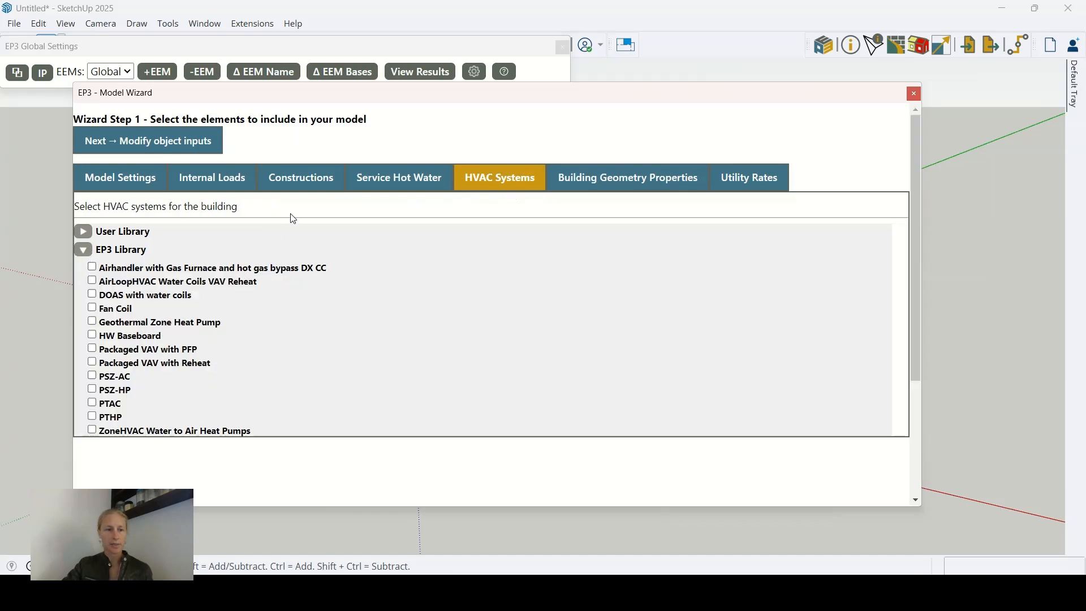
pyautogui.click(93, 309)
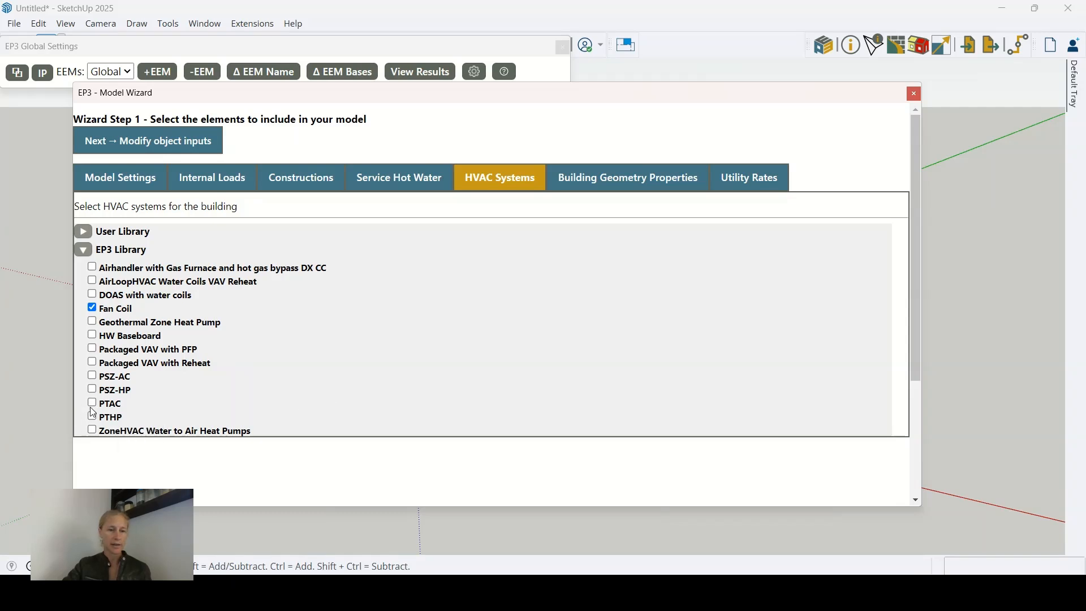
pyautogui.moveTo(120, 314)
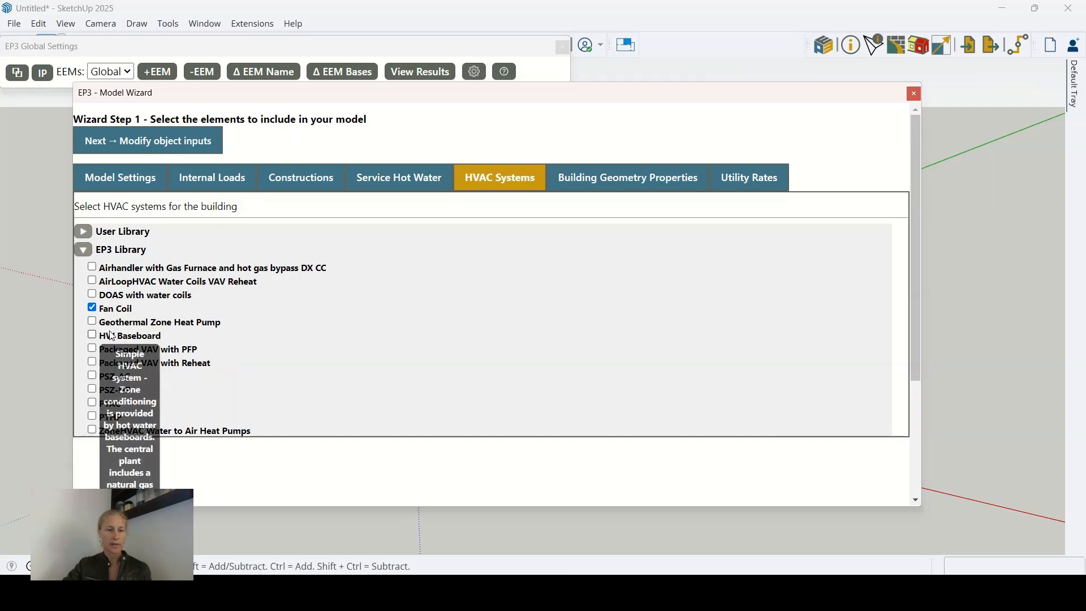
pyautogui.moveTo(115, 346)
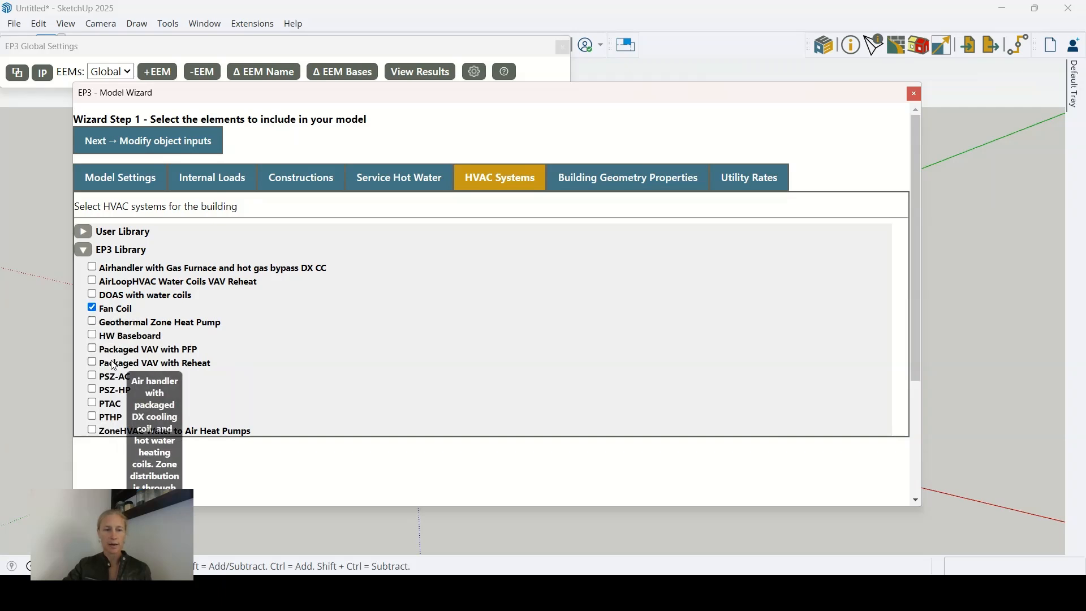
pyautogui.moveTo(134, 281)
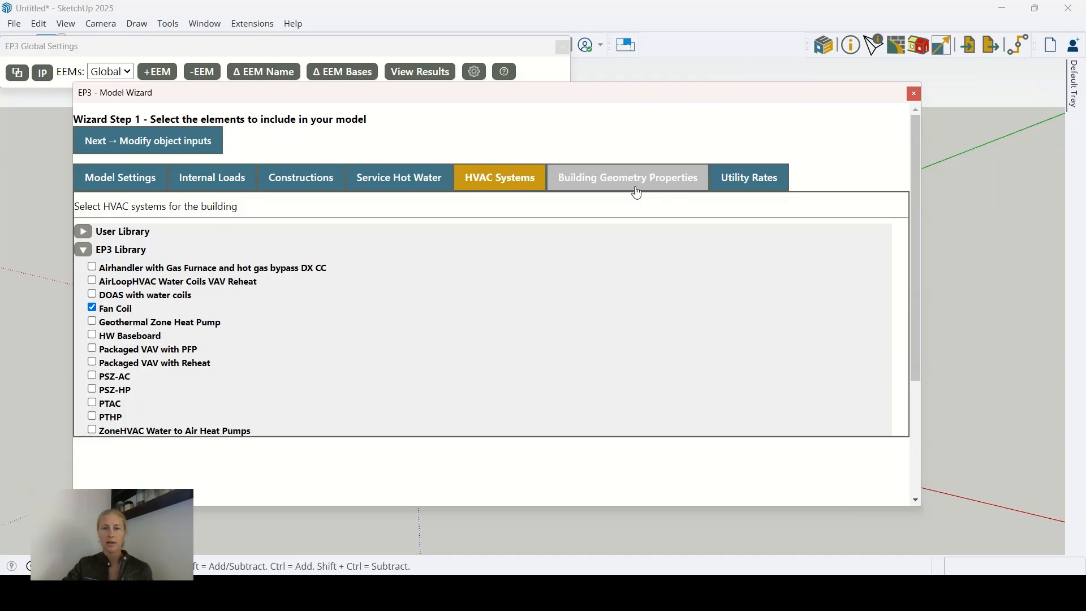
# Choose "Let EP3 draw a rectangular building for me" as the drawing method in the building geometry properties.
pyautogui.click(636, 190)
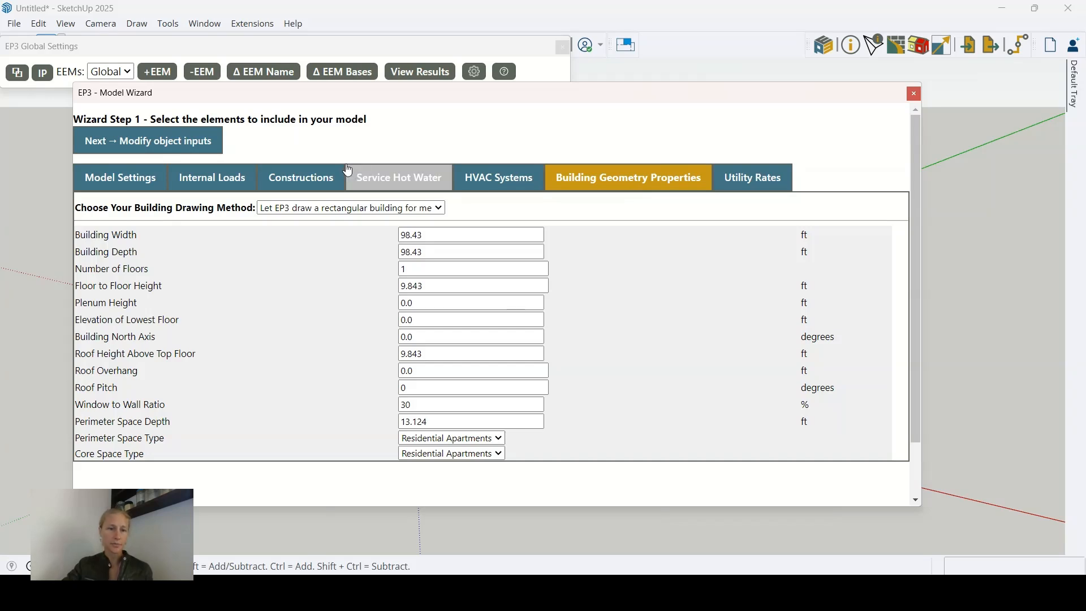
pyautogui.click(346, 208)
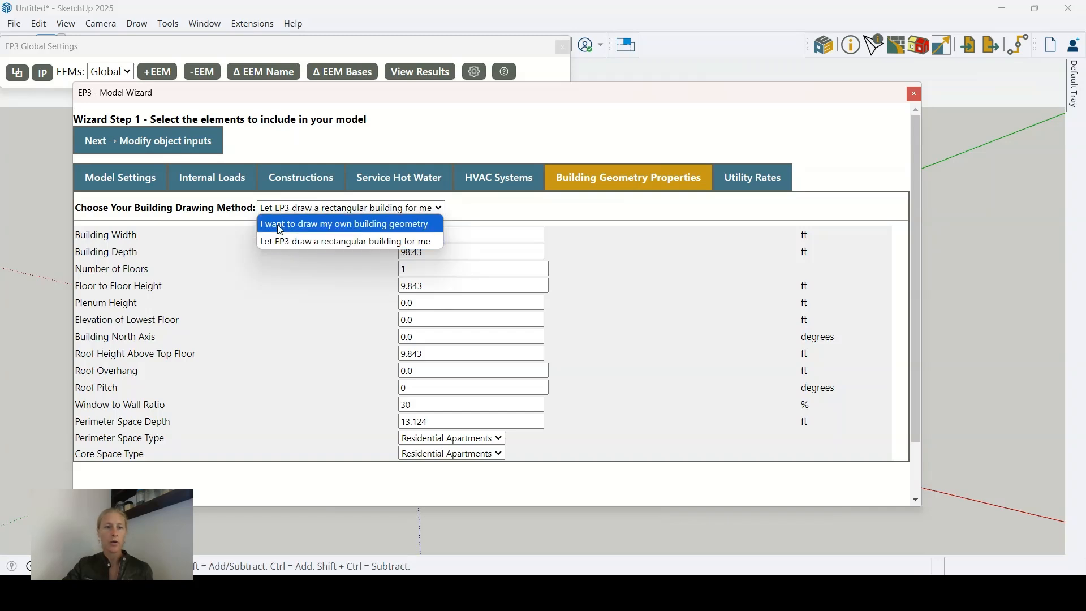
pyautogui.click(301, 243)
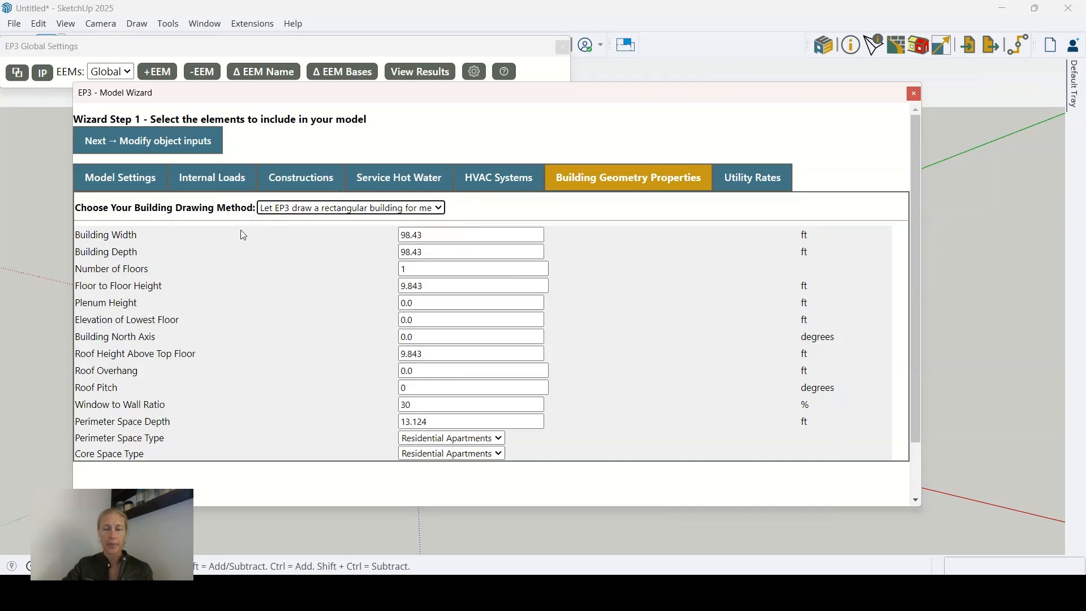
# Set the building width to 72 ft, the building depth to 48 ft and the number of floors to 9.
pyautogui.doubleClick(475, 234)
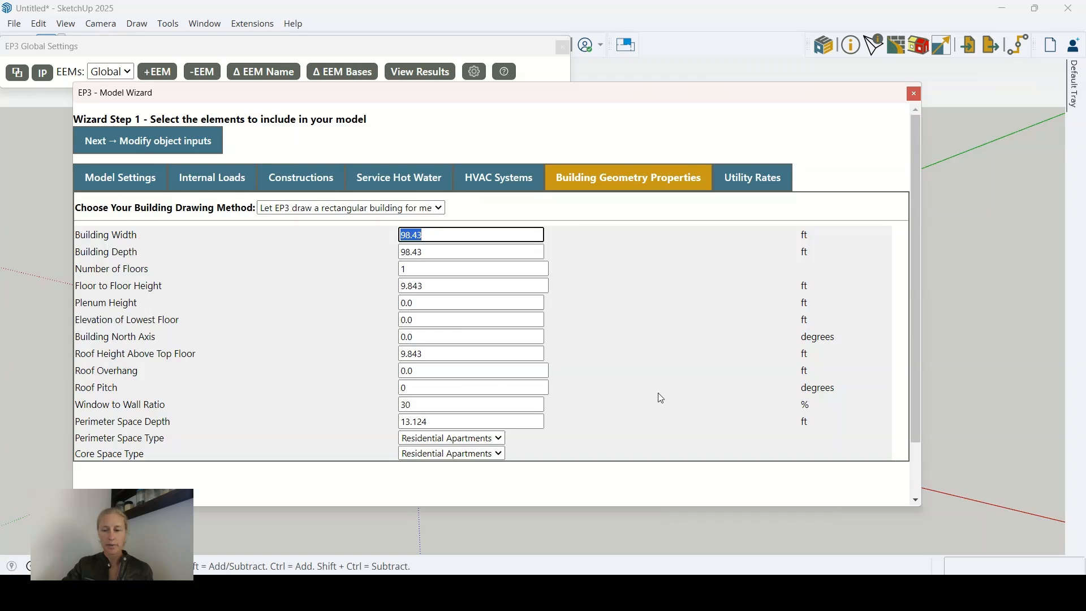
pyautogui.write('72')
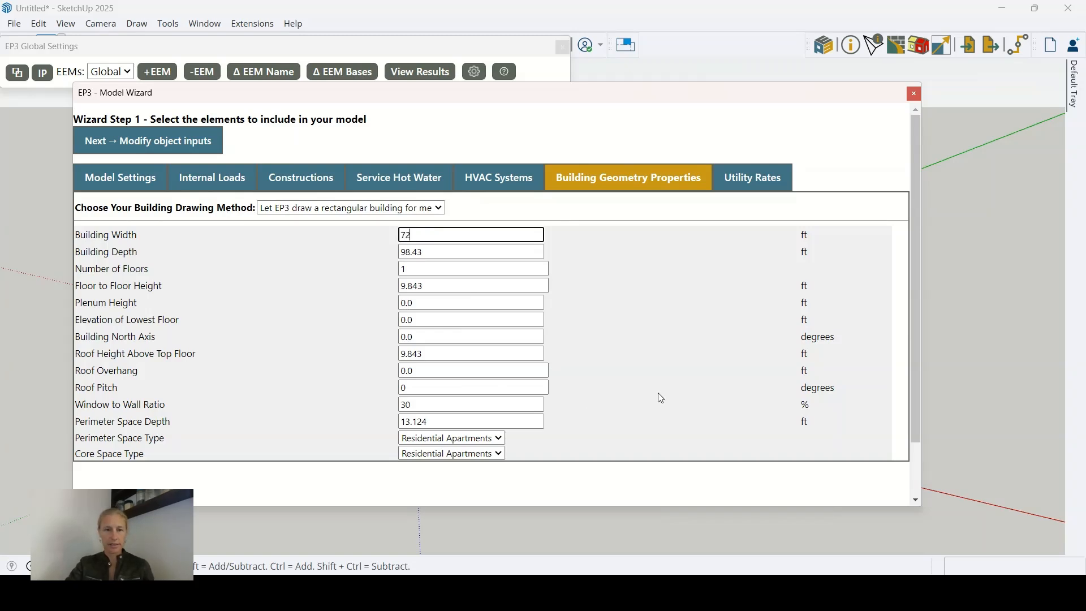
pyautogui.press('Tab')
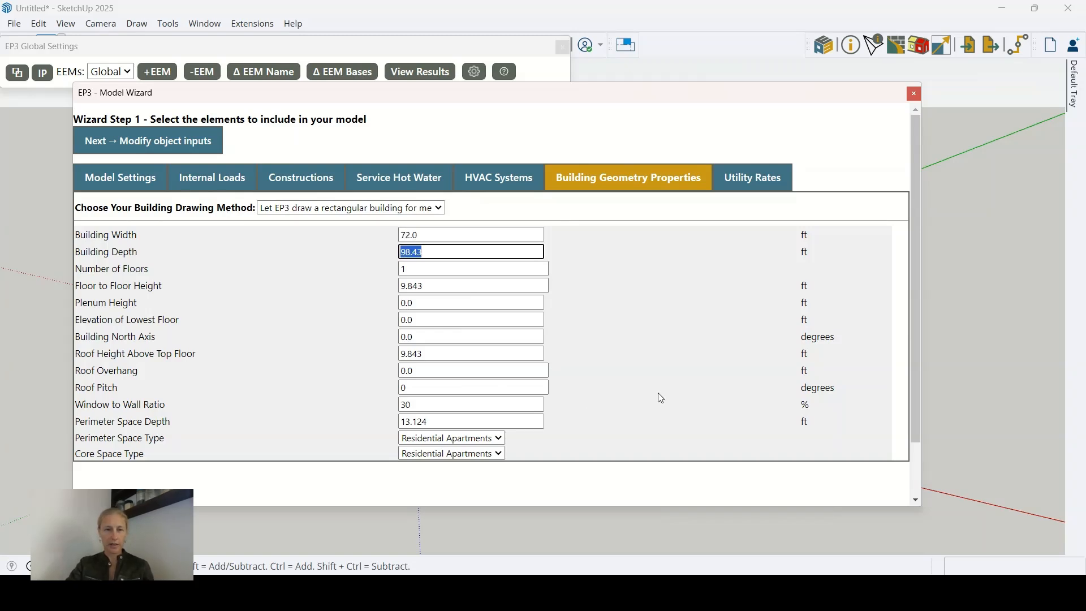
pyautogui.write('48')
pyautogui.press('Tab')
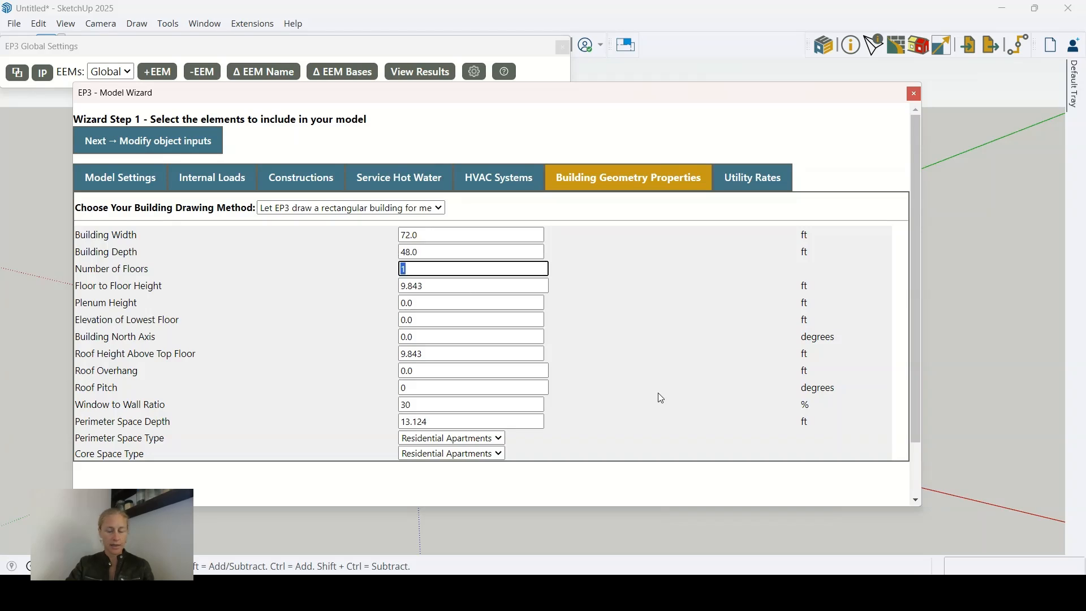
pyautogui.press('Tab')
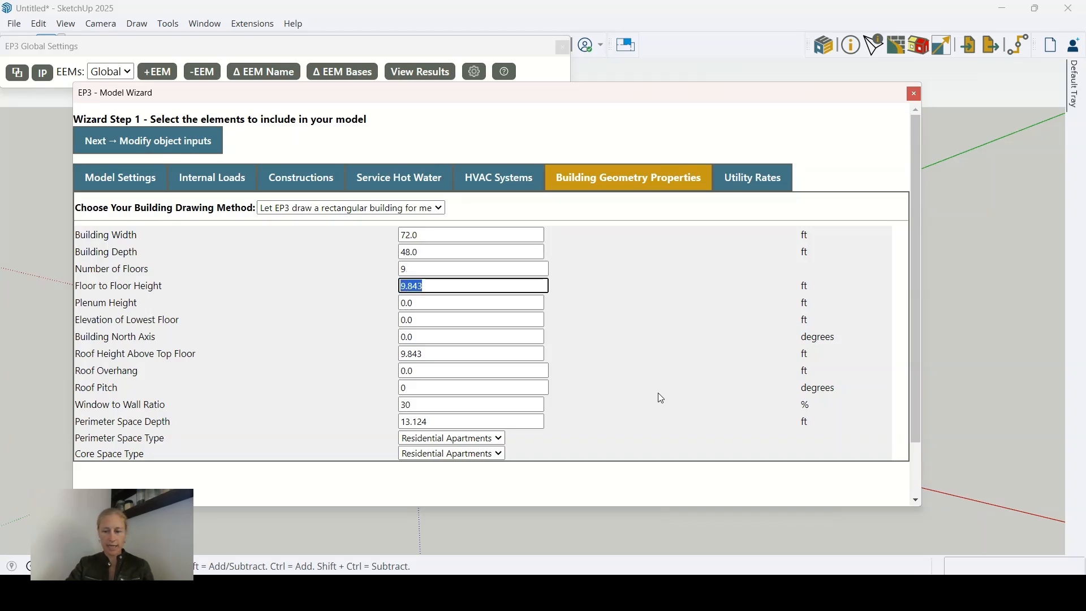
# Set the floor-to-floor height to 9.5 ft and the roof height above the top floor to 9.5 ft.
pyautogui.write('9.5')
pyautogui.press('Tab')
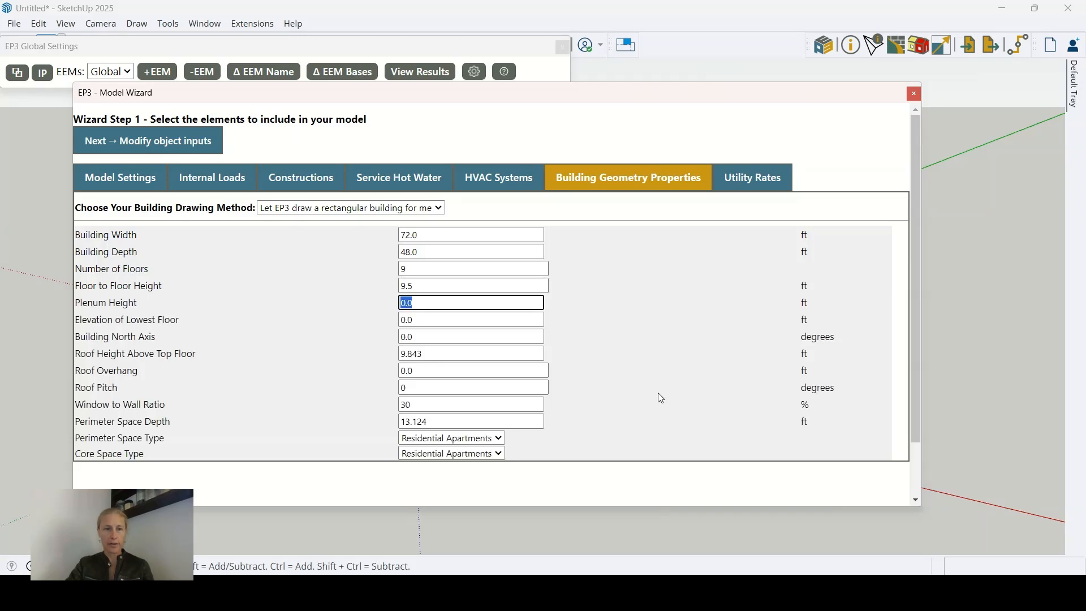
pyautogui.press('Tab')
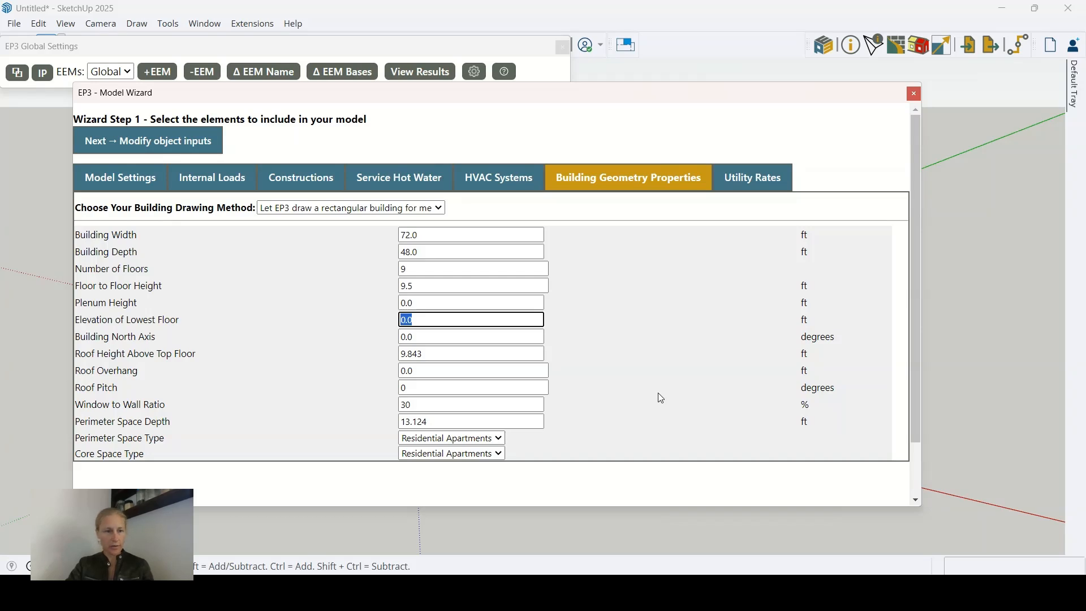
pyautogui.press('Tab')
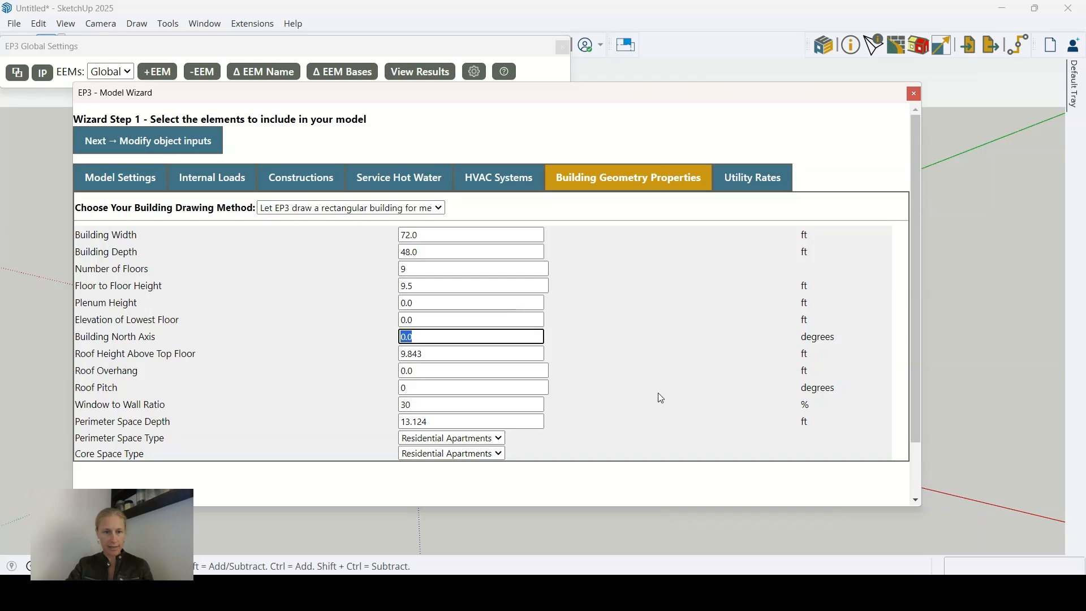
pyautogui.press('Tab')
pyautogui.write('9')
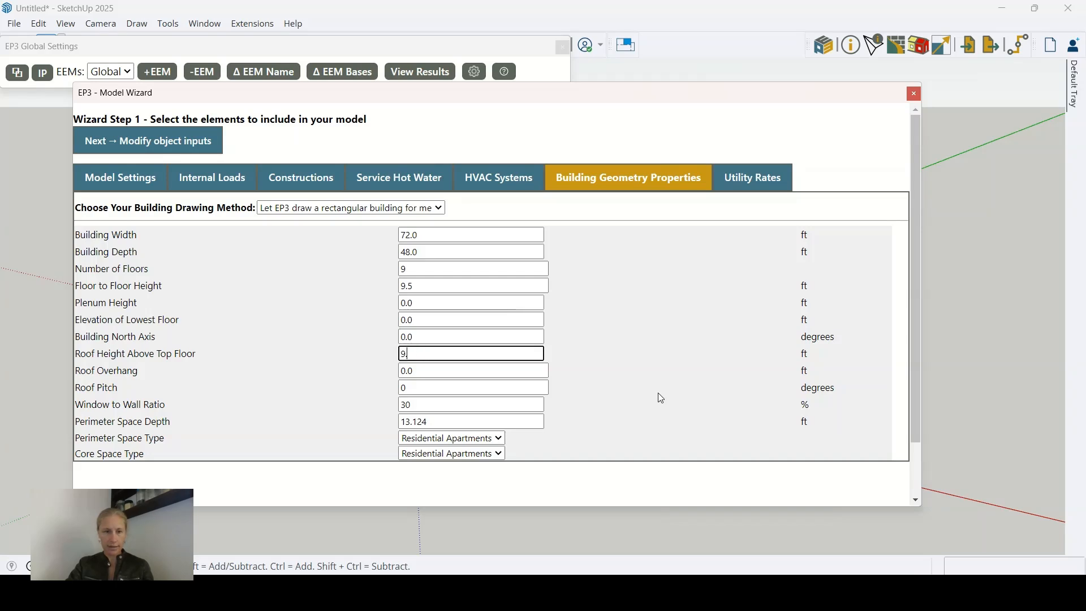
pyautogui.press('Tab')
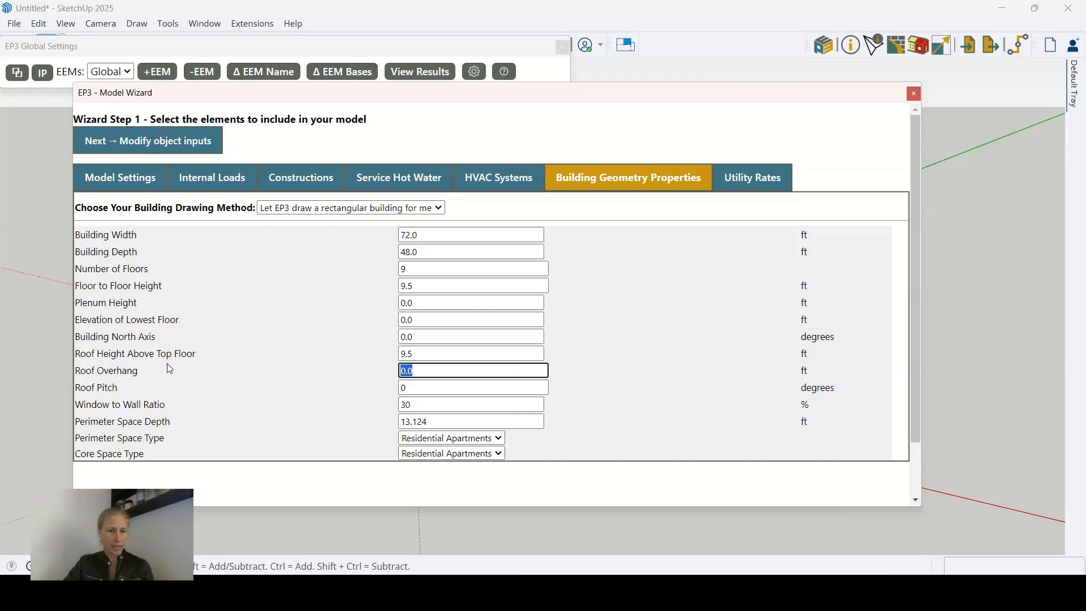
pyautogui.moveTo(80, 357); pyautogui.dragTo(235, 346)
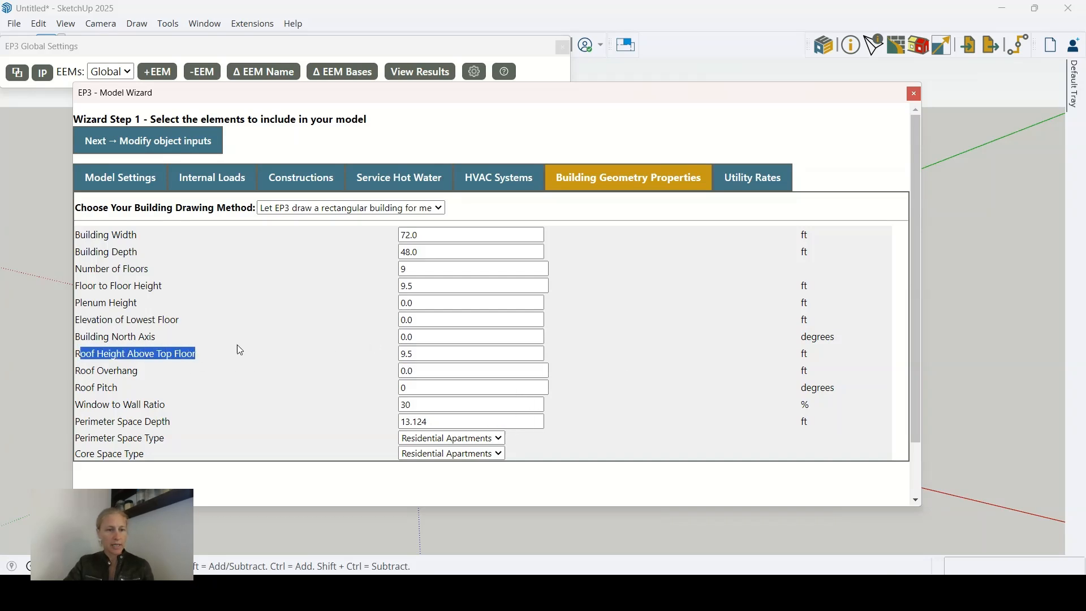
pyautogui.click(221, 365)
pyautogui.moveTo(124, 390); pyautogui.dragTo(79, 394)
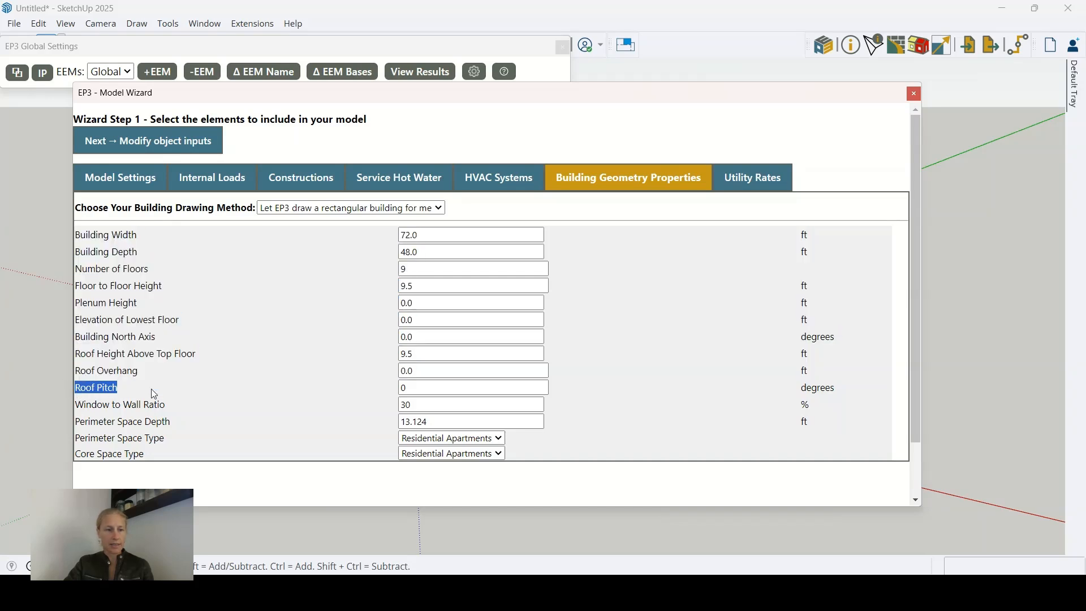
pyautogui.click(172, 394)
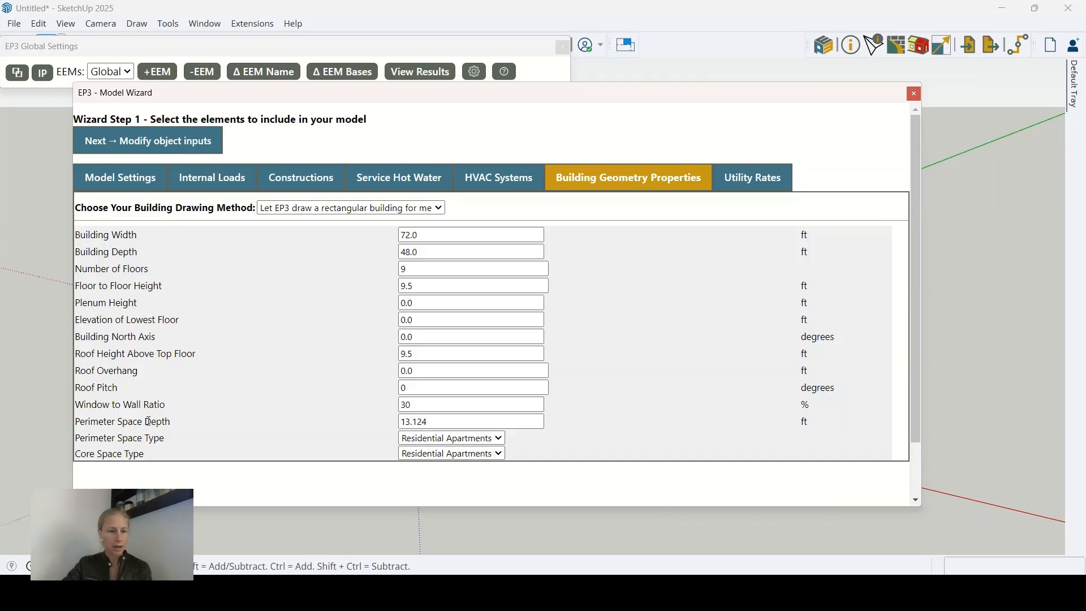
# Set the perimeter space depth of the rectangular building to 16 ft.
pyautogui.doubleClick(405, 406)
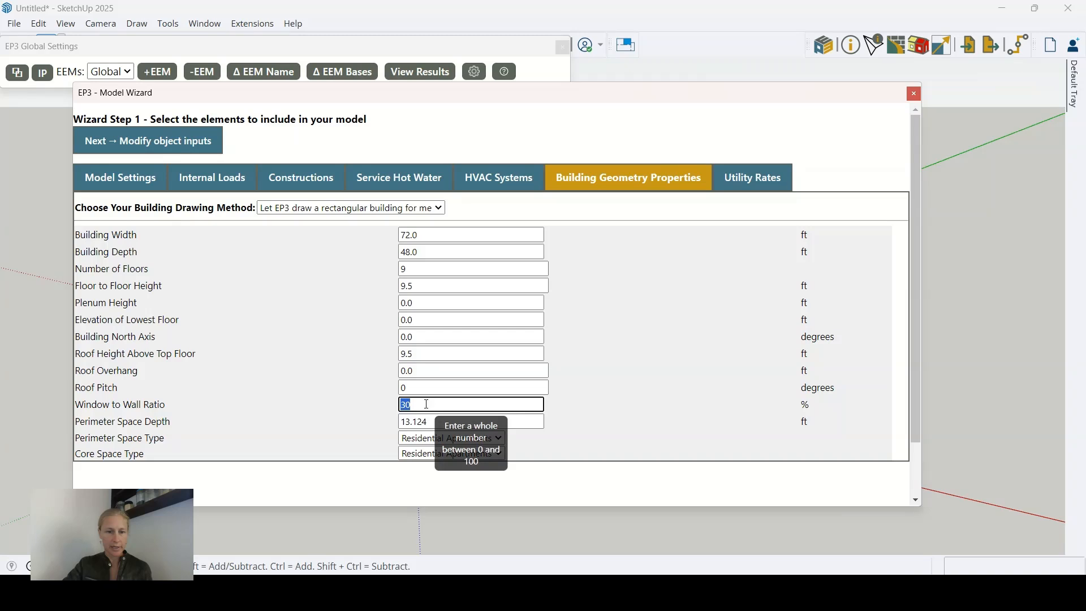
pyautogui.click(419, 406)
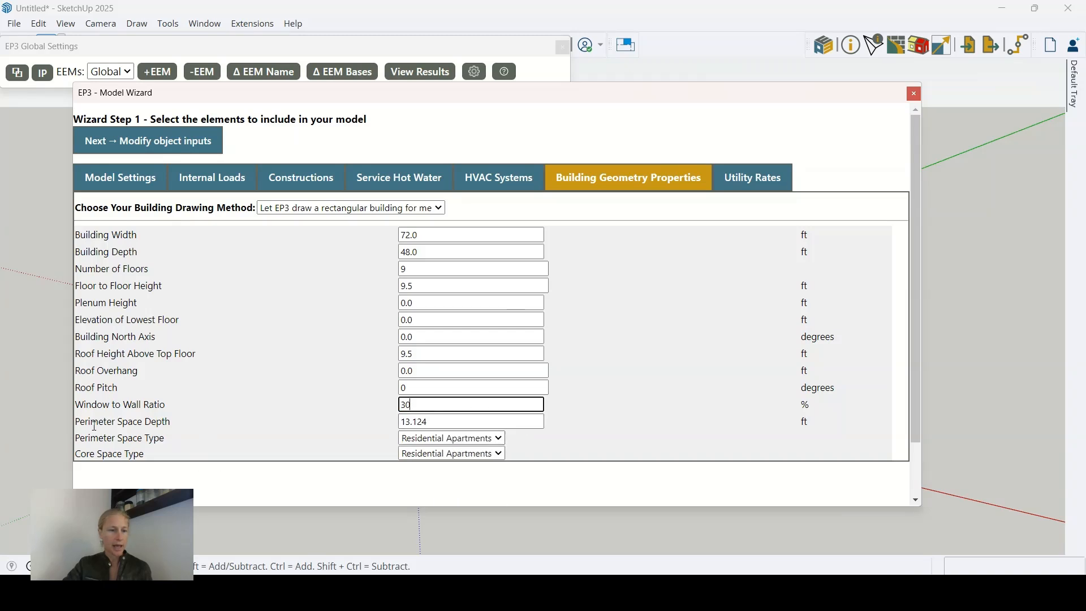
pyautogui.press('Tab')
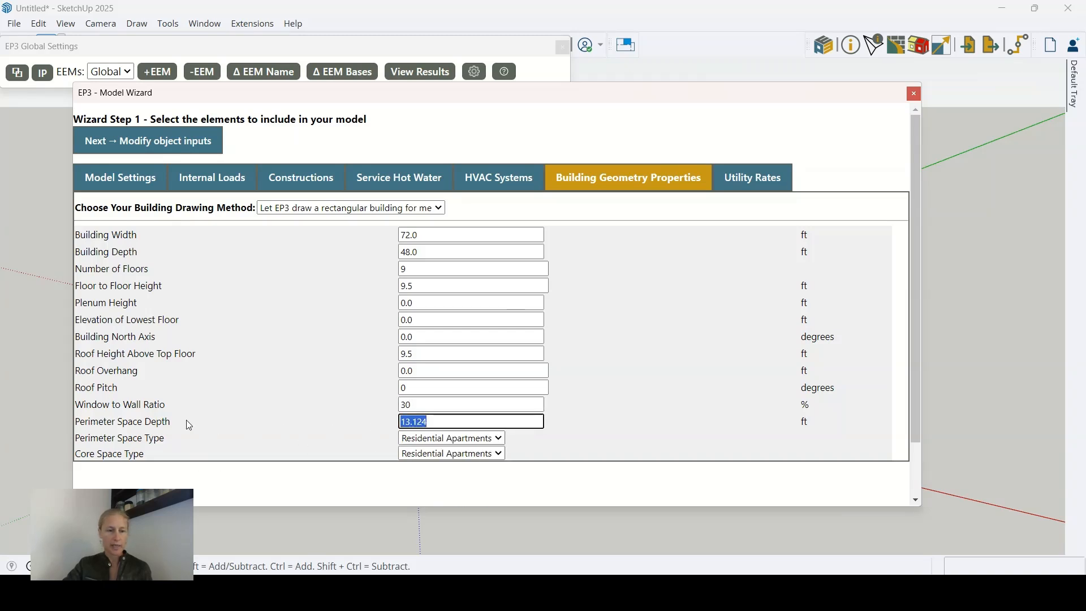
pyautogui.write('16')
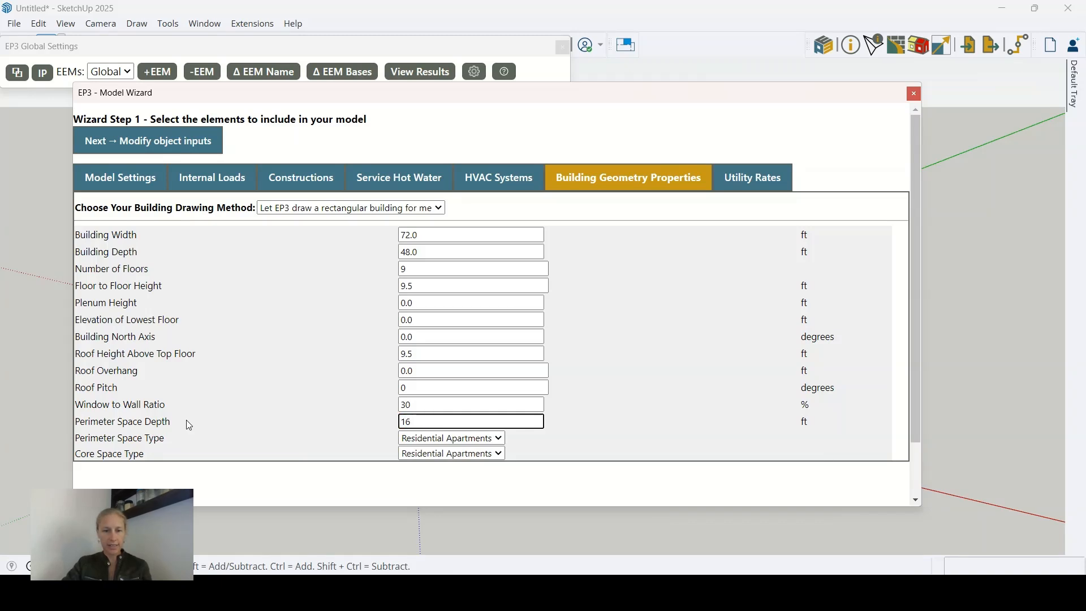
pyautogui.press('Tab')
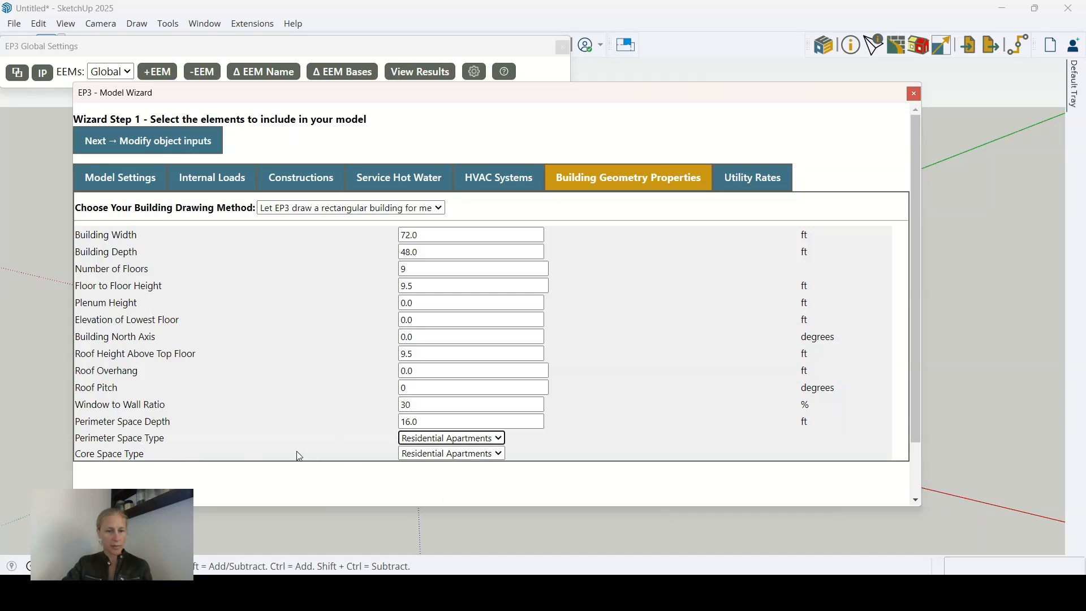
# Assign Residential Apartments as the perimeter space type and Residential Circulation as the core space type.
pyautogui.click(458, 439)
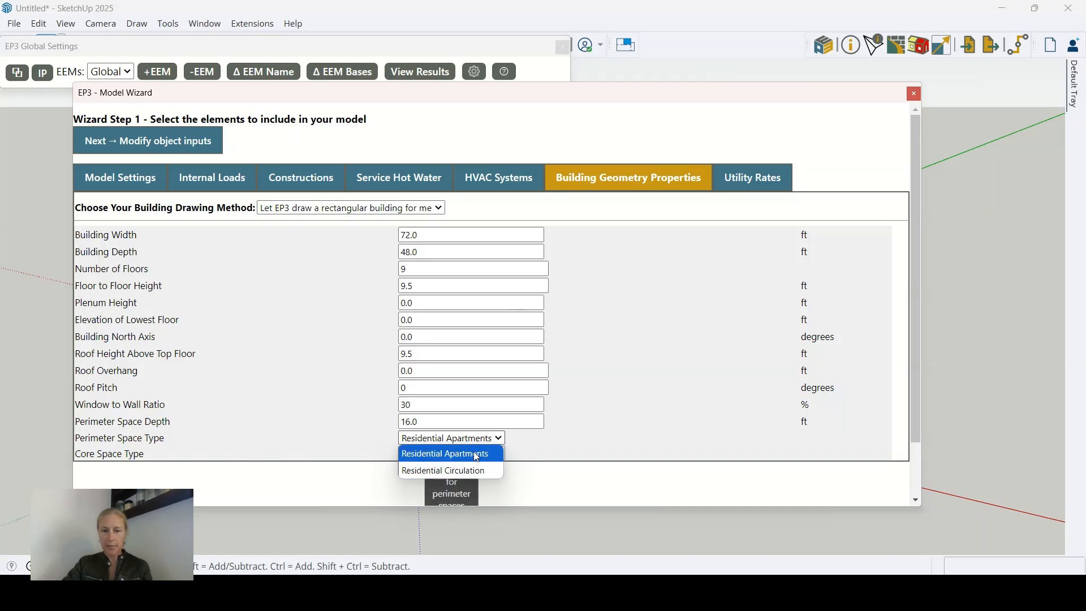
pyautogui.click(477, 455)
pyautogui.click(455, 454)
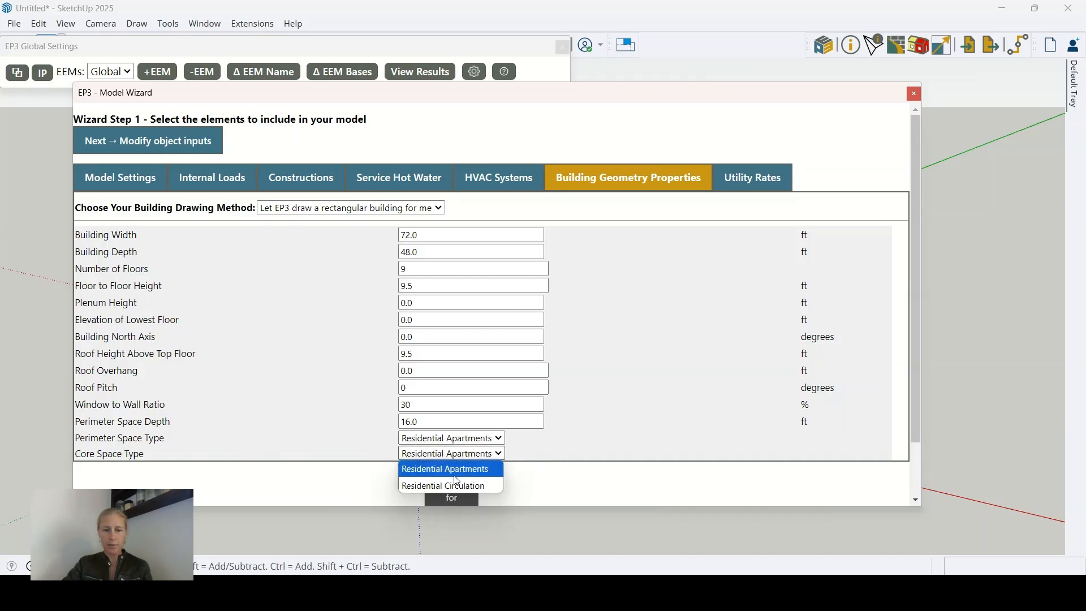
pyautogui.click(451, 486)
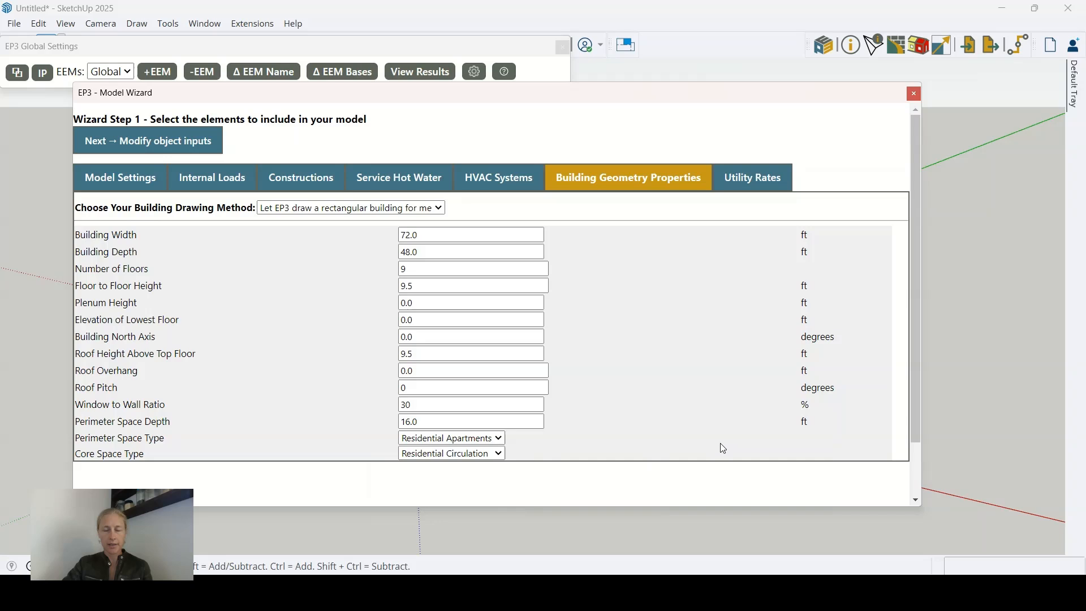
# Choose USD as the monetary unit for the model's utility rates.
pyautogui.click(766, 178)
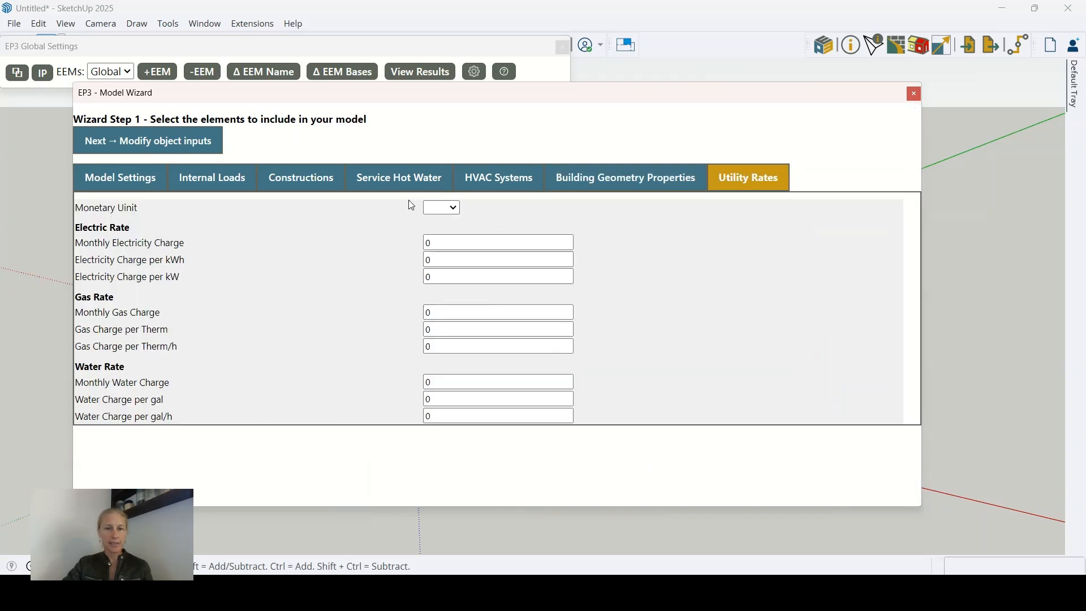
pyautogui.click(439, 212)
pyautogui.write('us')
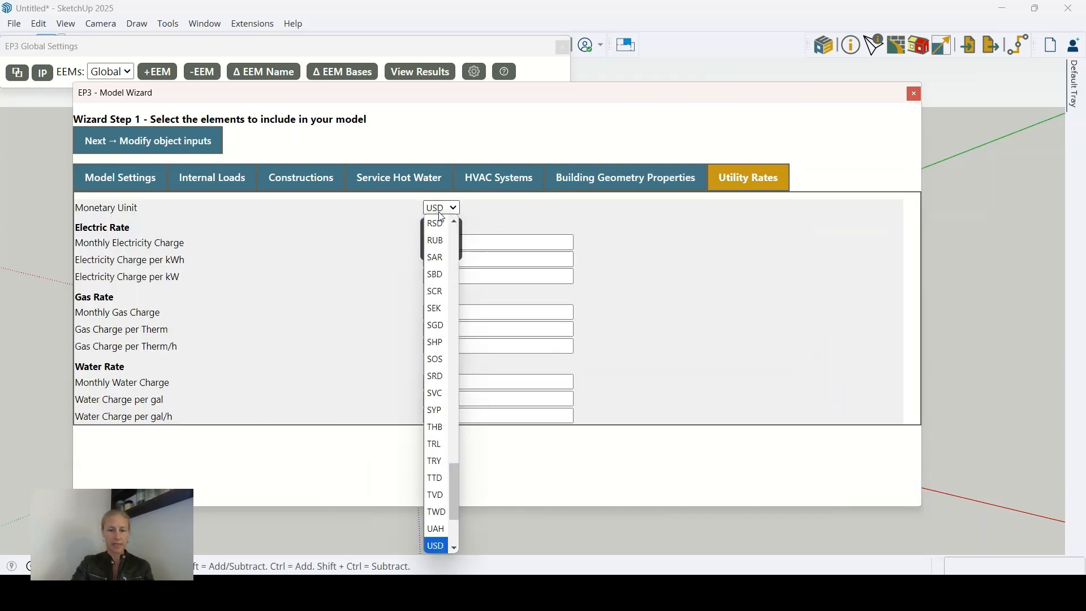
pyautogui.press('Return')
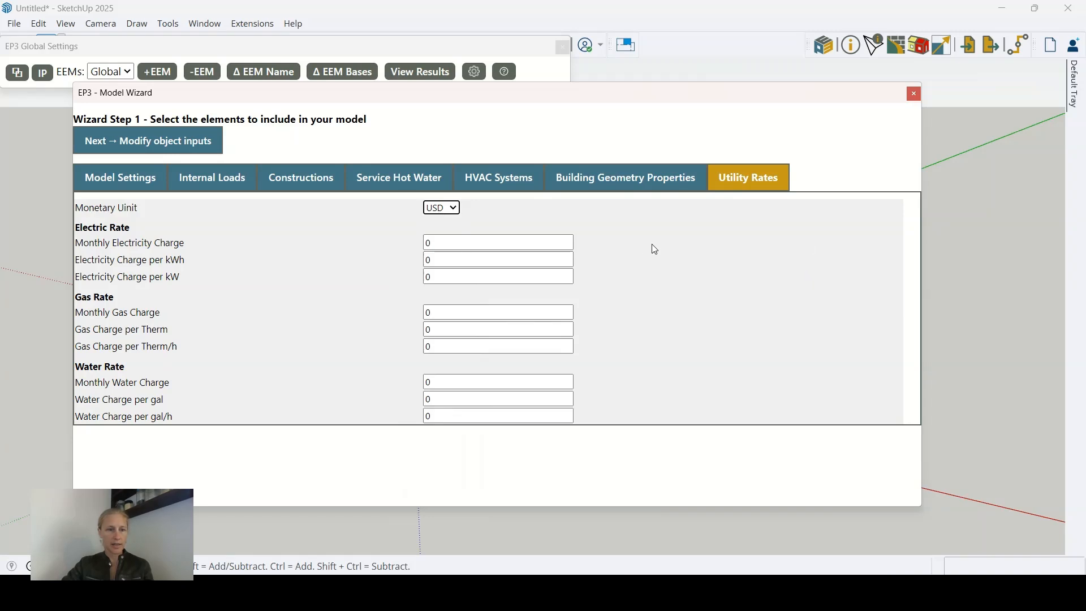
# Set the electric rate to 50 per month, 0.2 per kWh and 5 per kW.
pyautogui.click(455, 244)
pyautogui.press('BackSpace')
pyautogui.write('5')
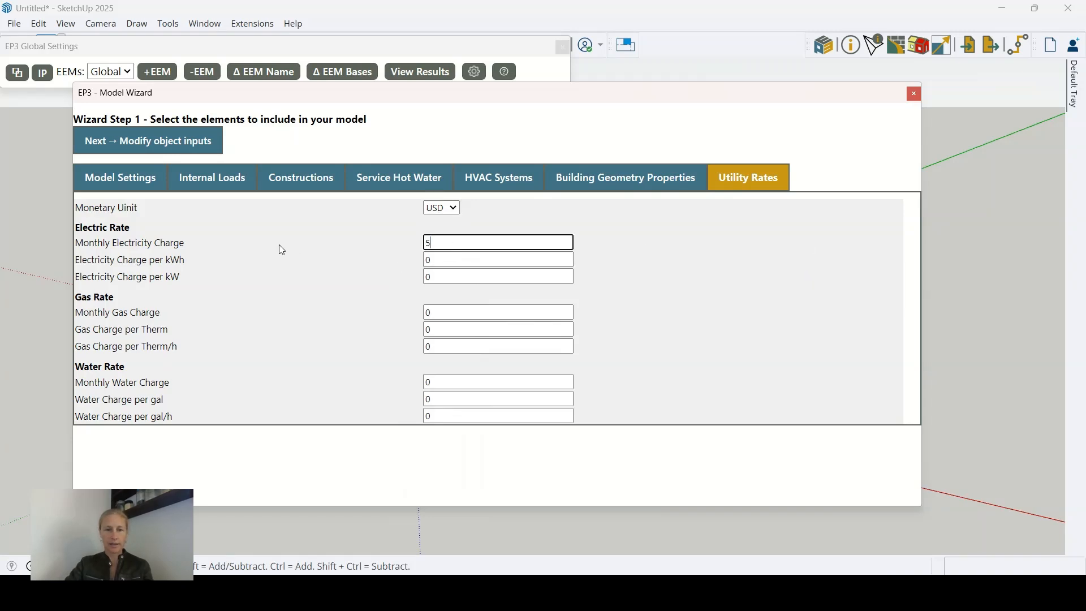
pyautogui.write('0')
pyautogui.press('Tab')
pyautogui.write('0.2')
pyautogui.press('Tab')
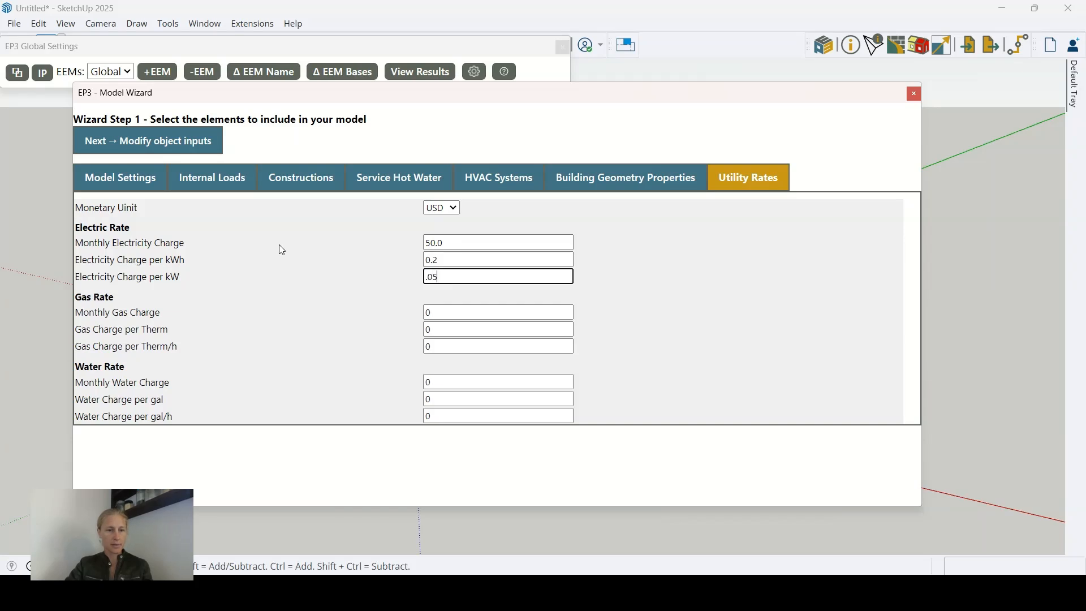
pyautogui.write('5')
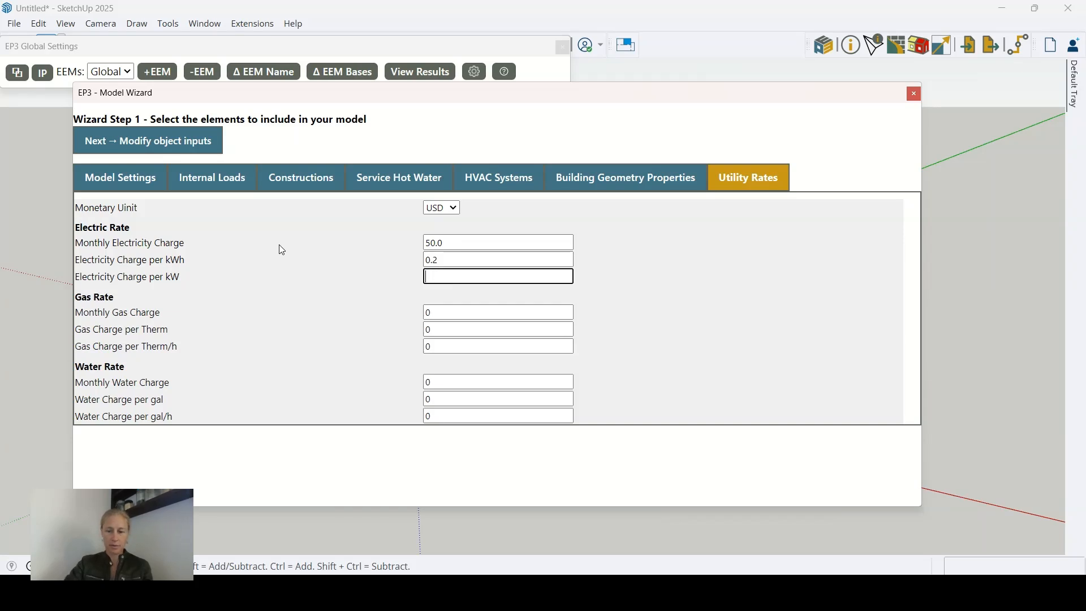
pyautogui.press('Tab')
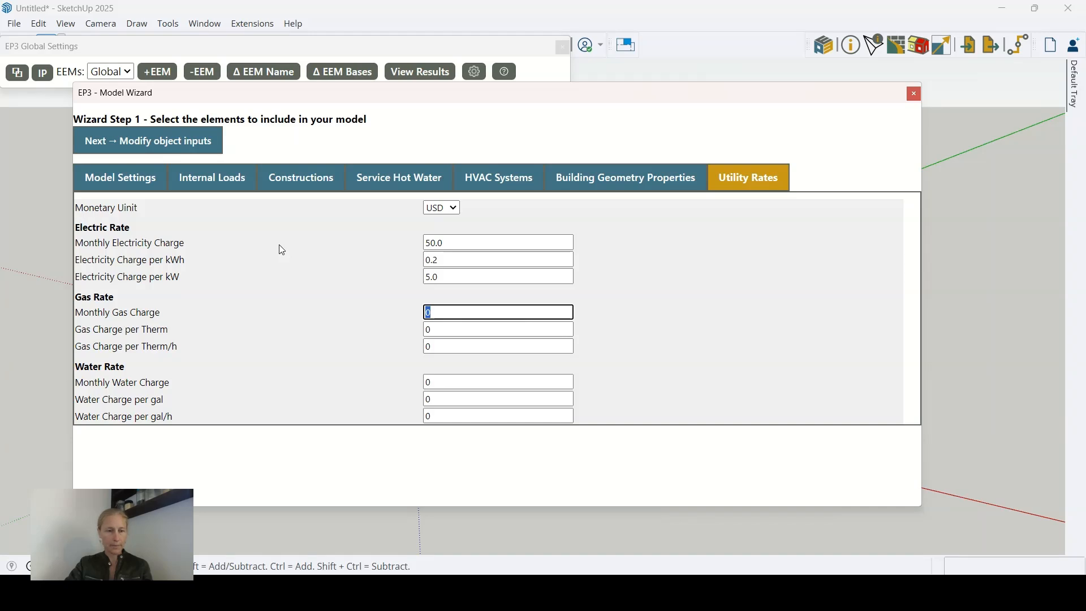
# Set the monthly gas charge to 120 and the gas charge per therm to 2.2.
pyautogui.write('12')
pyautogui.press('Tab')
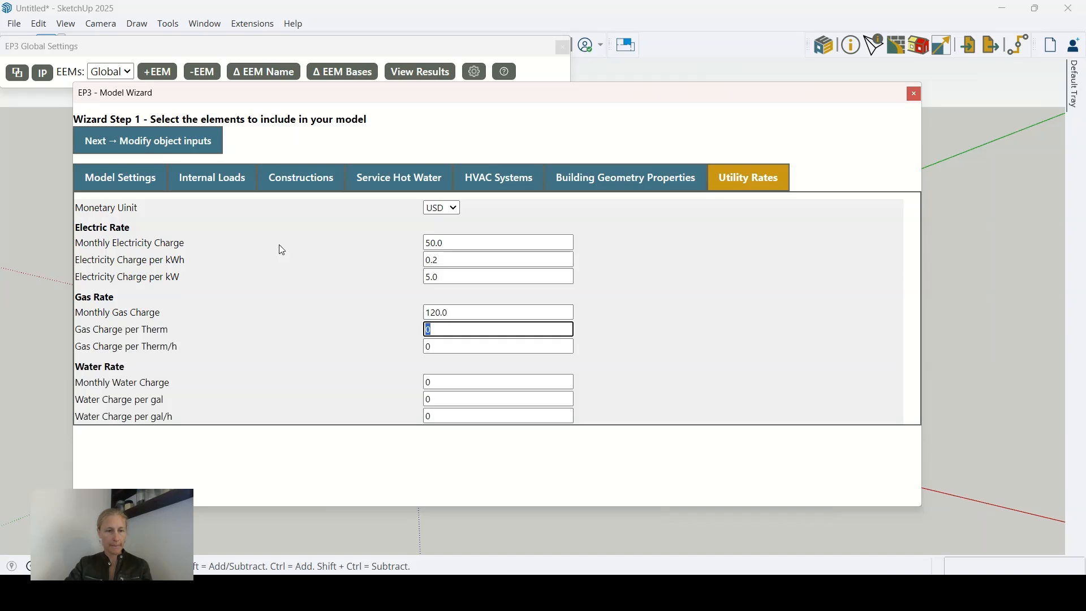
pyautogui.write('2.2')
pyautogui.press('Tab')
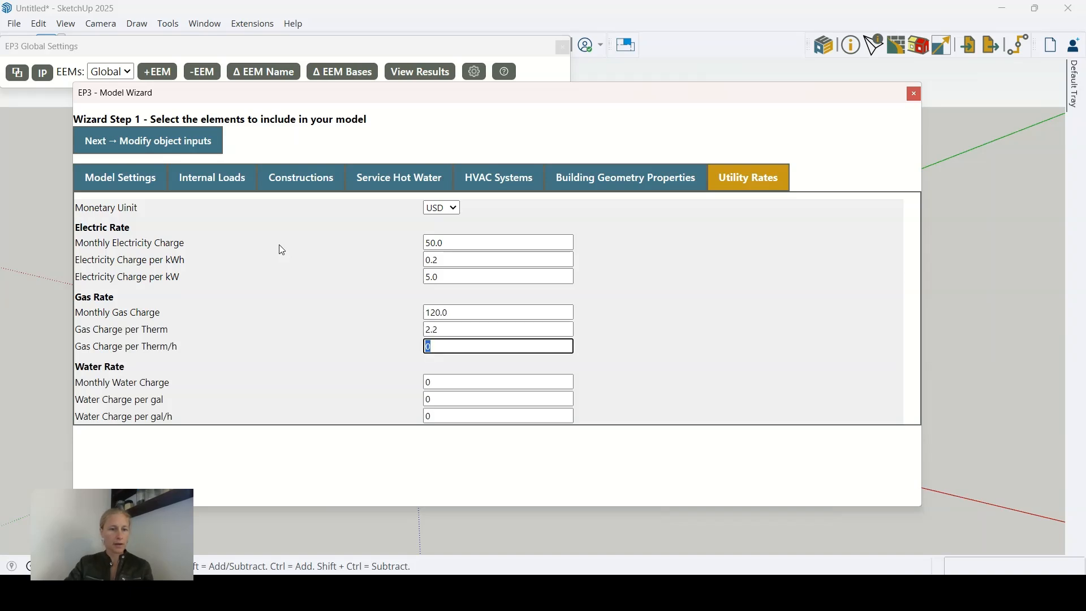
pyautogui.click(305, 358)
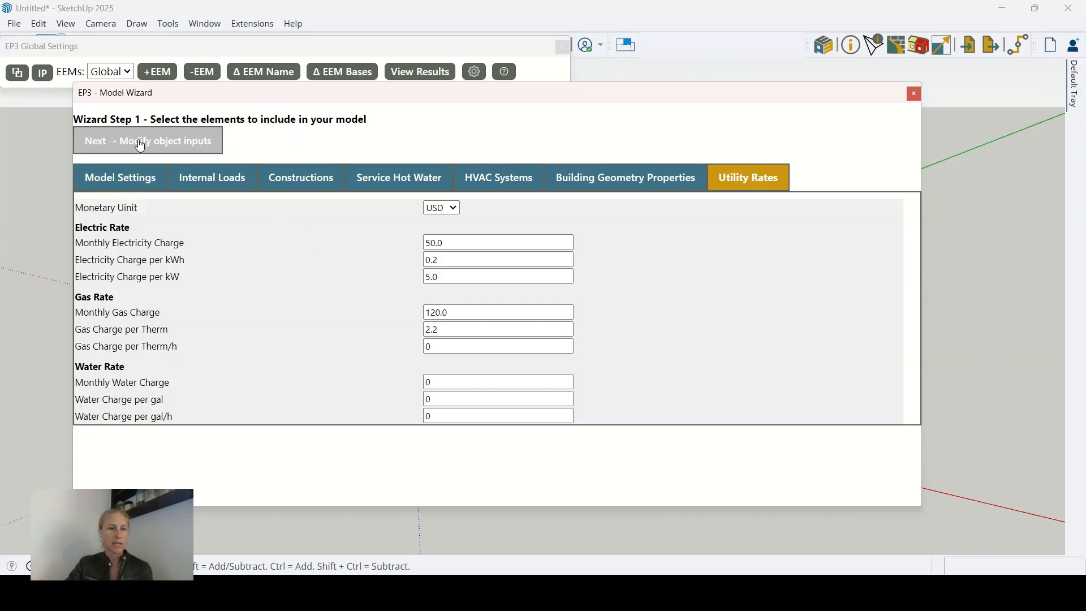
# Advance the wizard to modifying object inputs and look over the residential space and zone templates under internal loads.
pyautogui.click(142, 141)
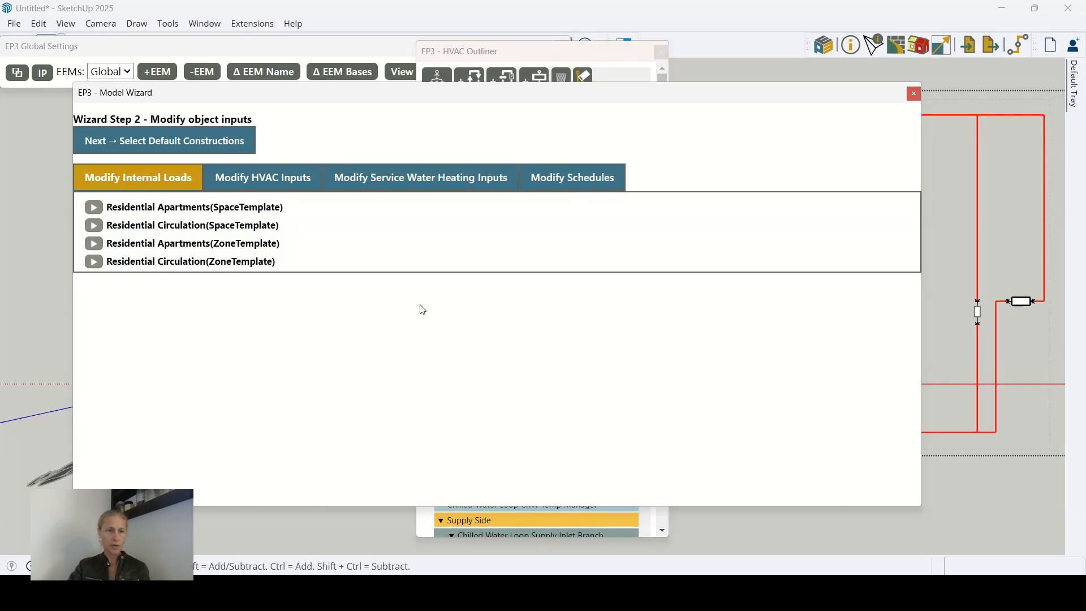
pyautogui.moveTo(108, 208); pyautogui.dragTo(212, 216)
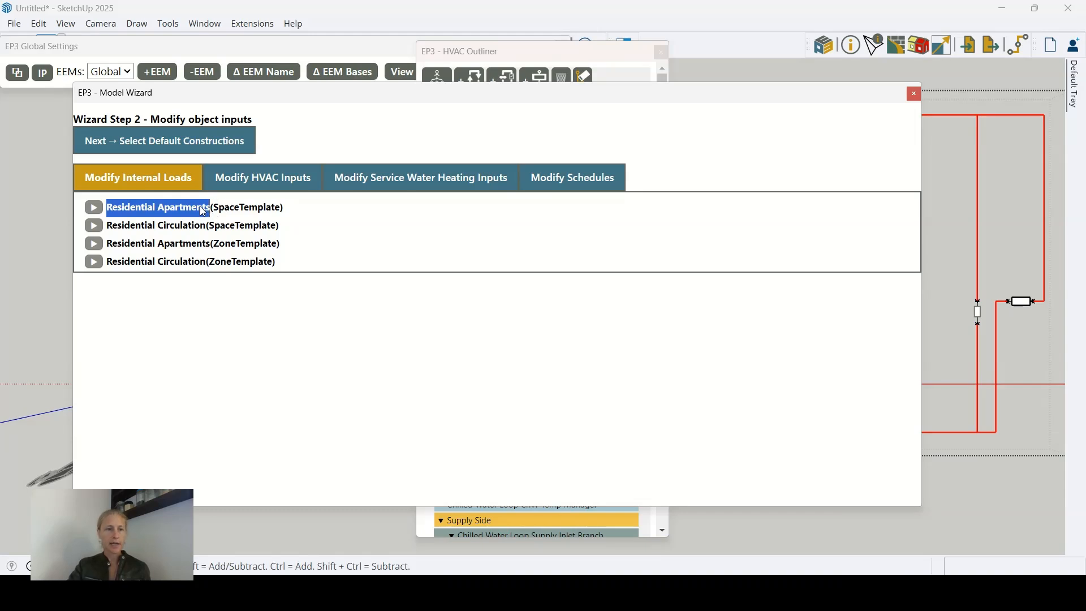
pyautogui.moveTo(110, 226); pyautogui.dragTo(280, 208)
pyautogui.moveTo(218, 246); pyautogui.dragTo(281, 247)
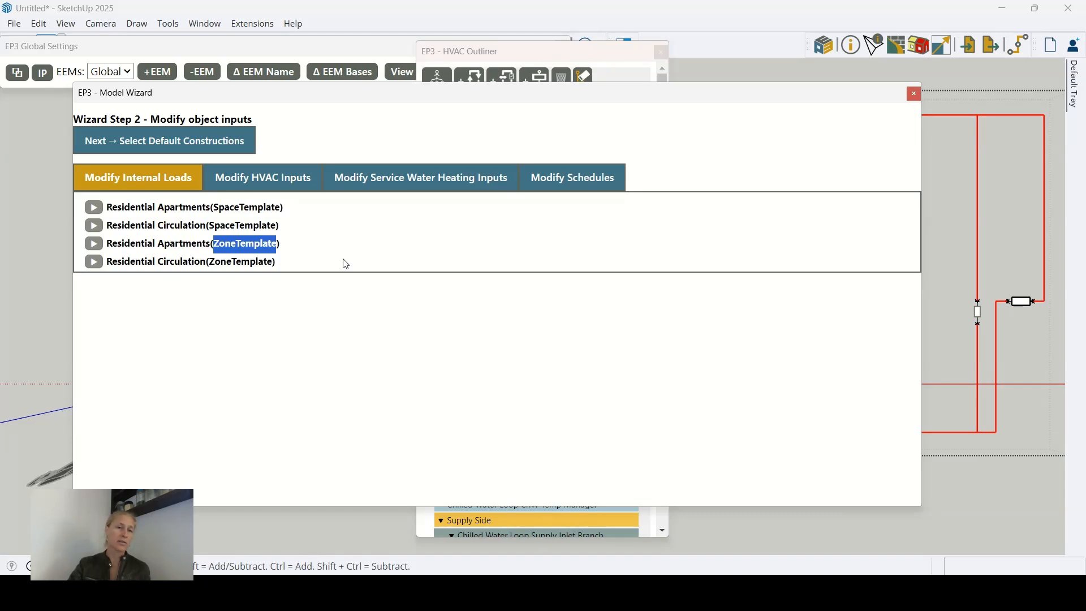
pyautogui.click(346, 264)
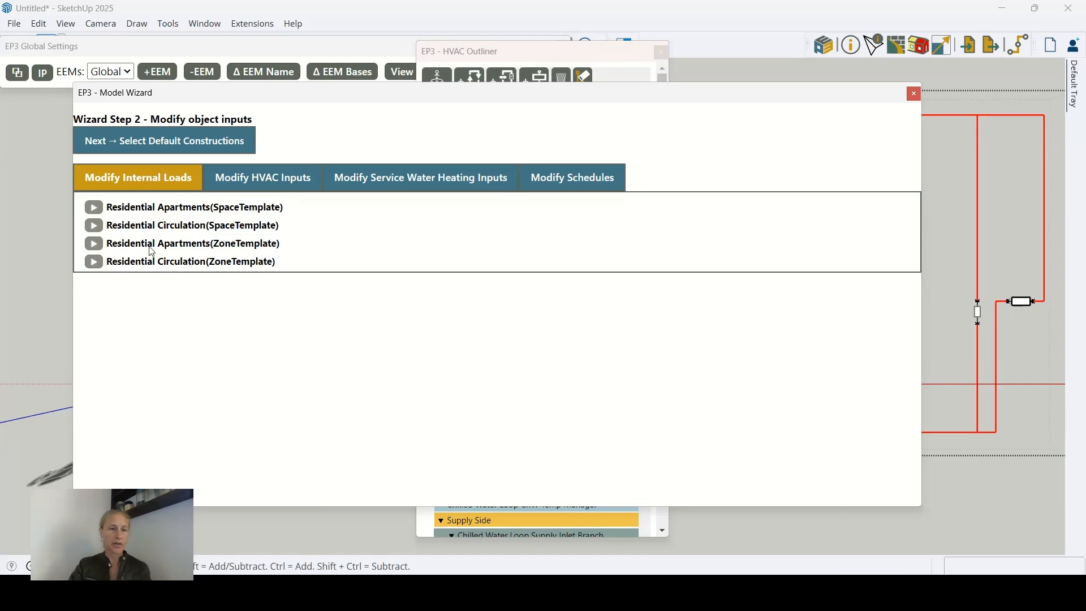
# Expand the Residential Apartments space template and examine its hardwired and plug-in lighting inputs.
pyautogui.click(92, 207)
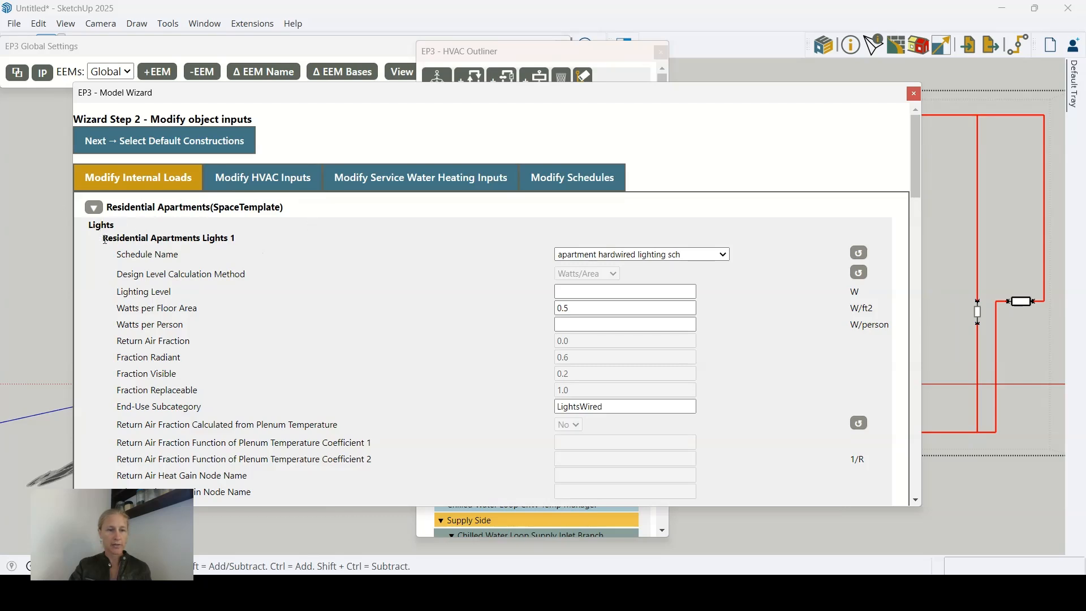
pyautogui.moveTo(919, 177); pyautogui.dragTo(919, 185)
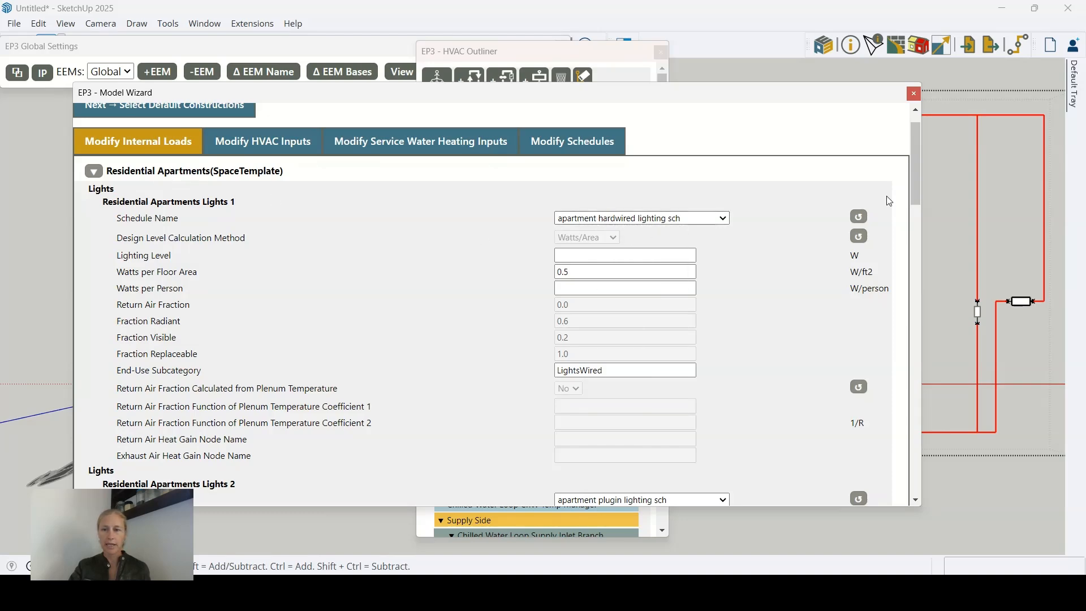
pyautogui.moveTo(914, 175); pyautogui.dragTo(914, 232)
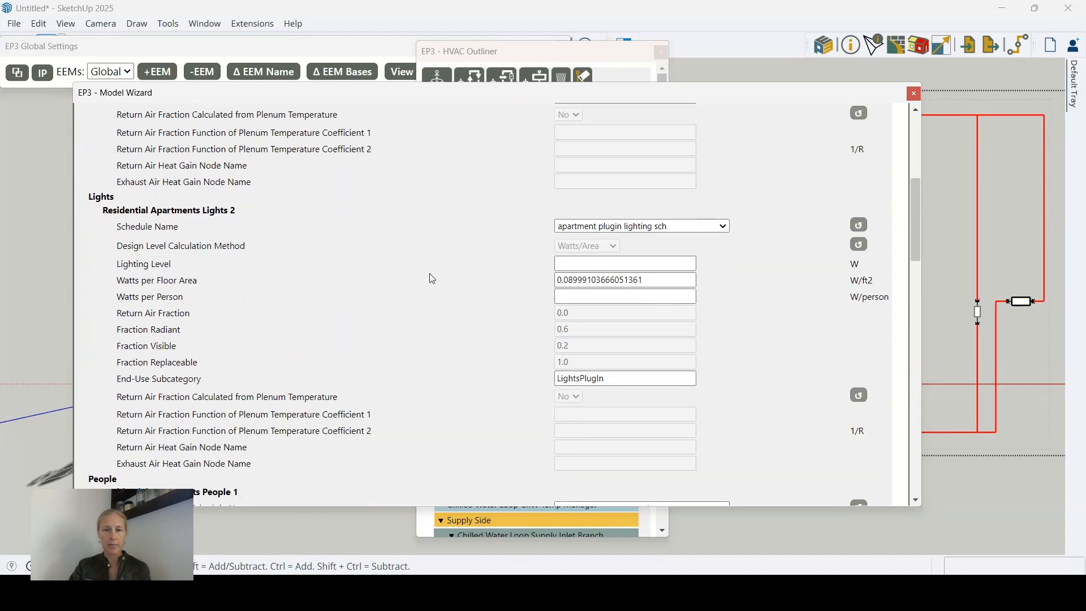
pyautogui.scroll(4, 907, 292)
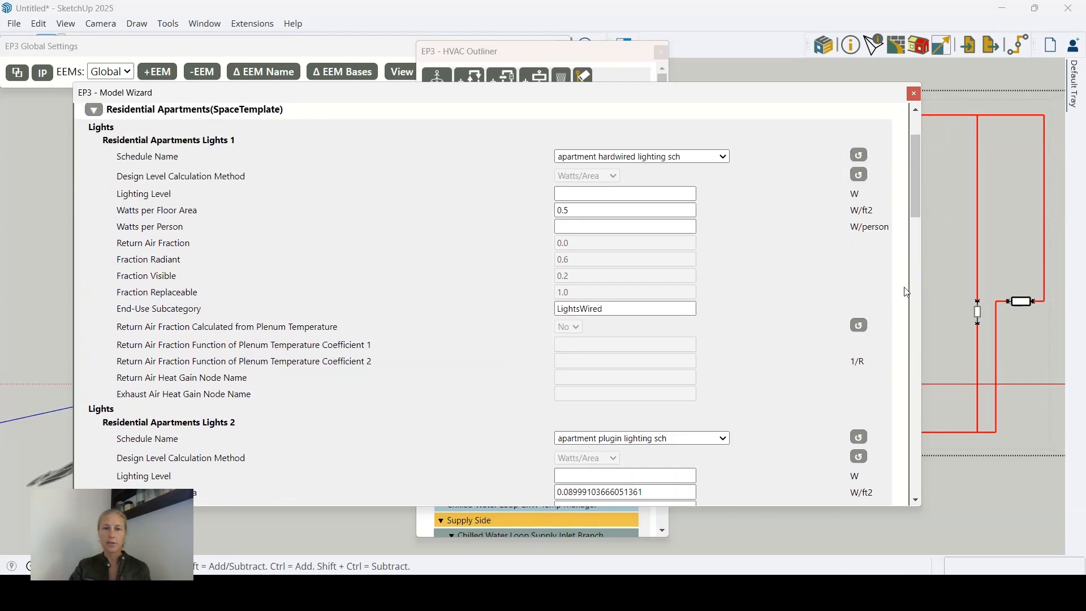
pyautogui.scroll(2, 907, 292)
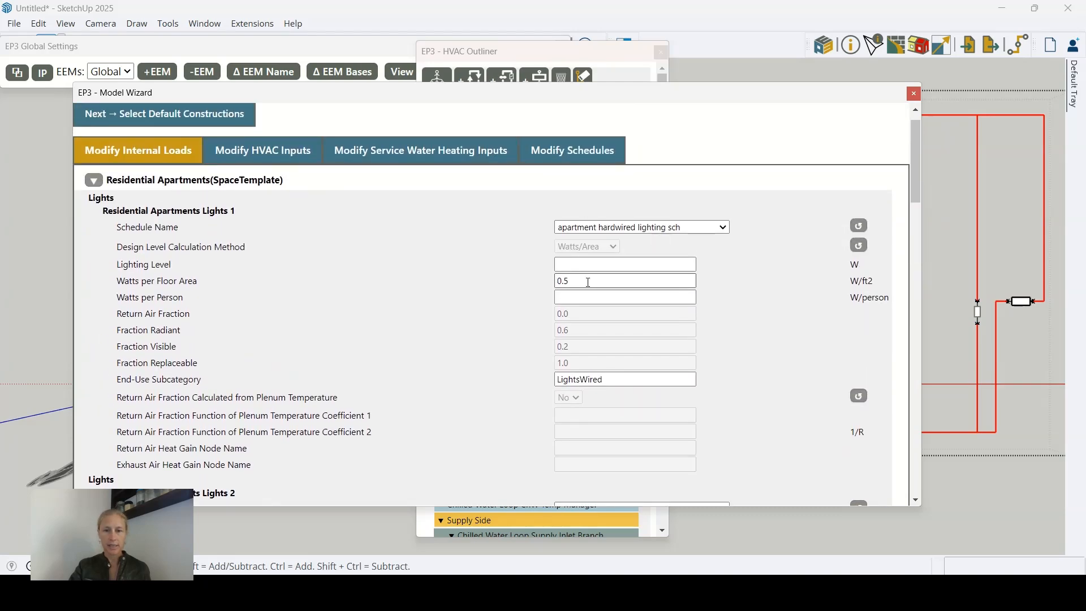
# Examine the plug-in lighting, people, electric equipment and infiltration inputs of the Residential Apartments space template.
pyautogui.scroll(-5, 738, 347)
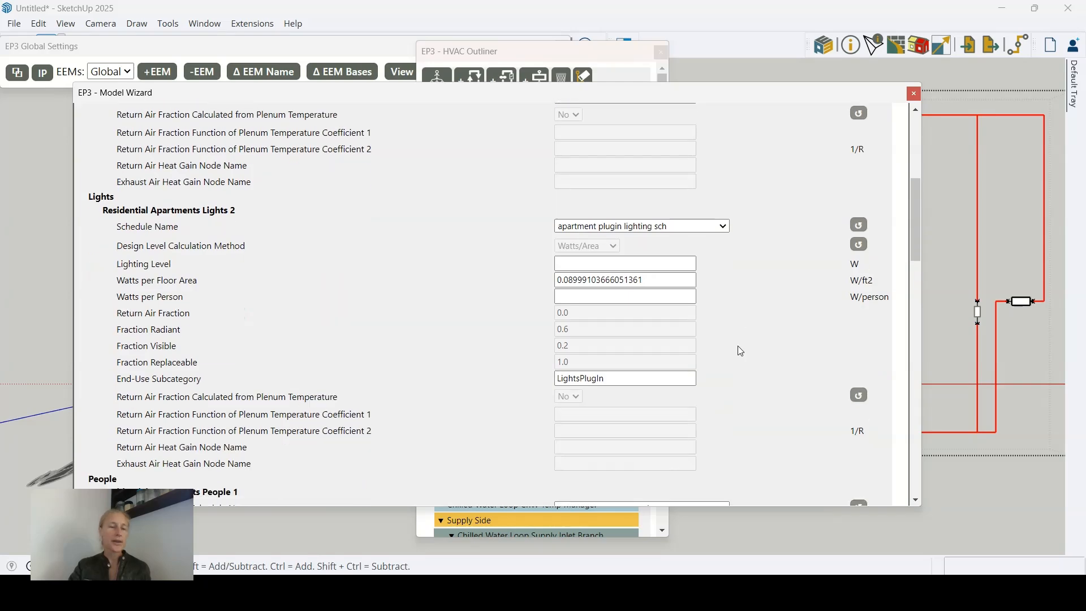
pyautogui.scroll(-1, 744, 353)
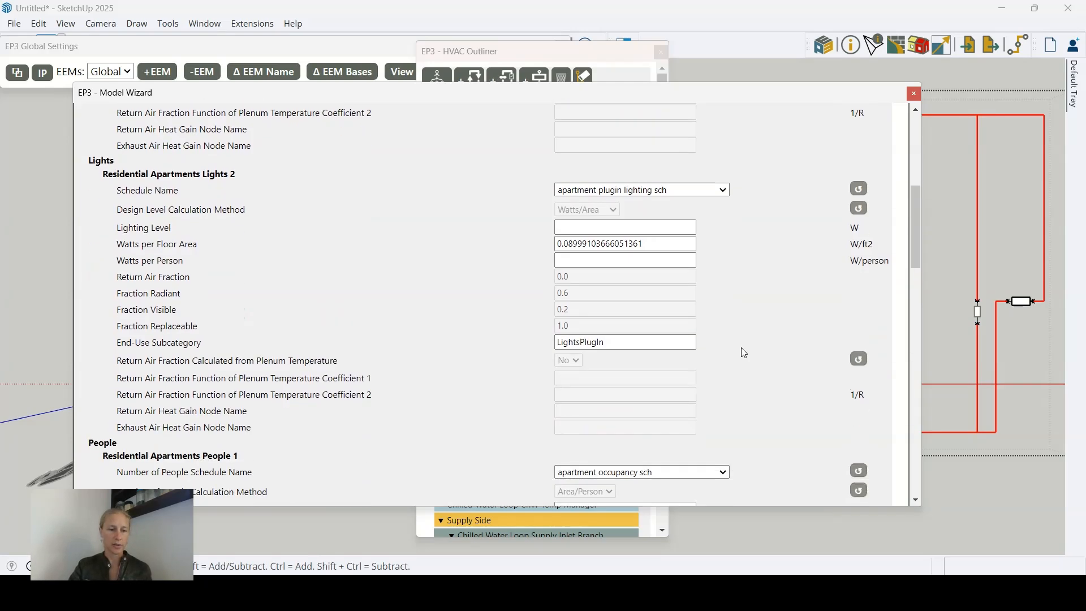
pyautogui.scroll(-4, 744, 353)
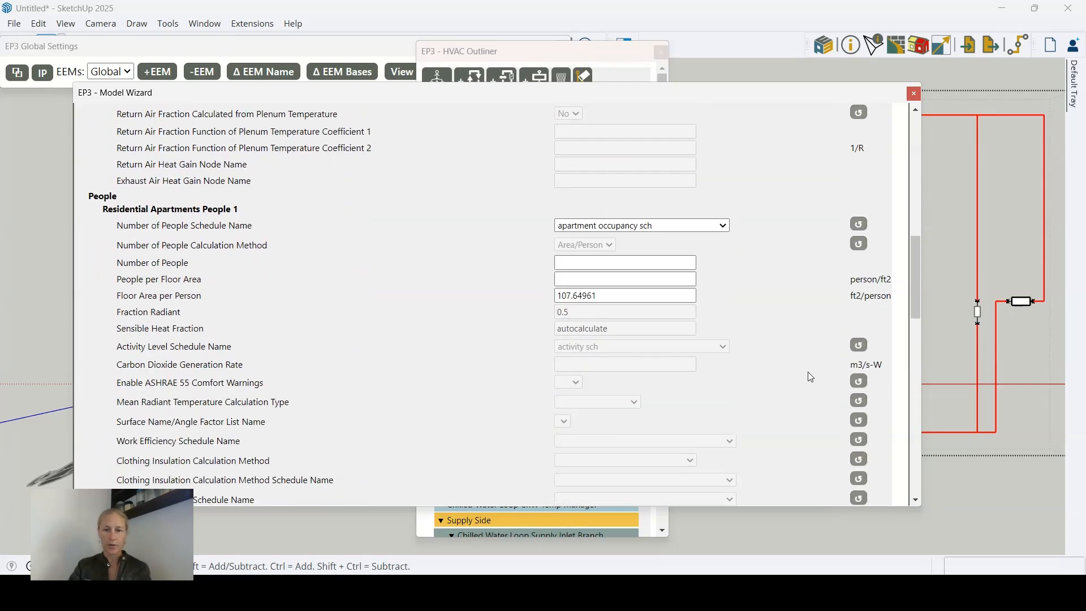
pyautogui.scroll(-9, 582, 296)
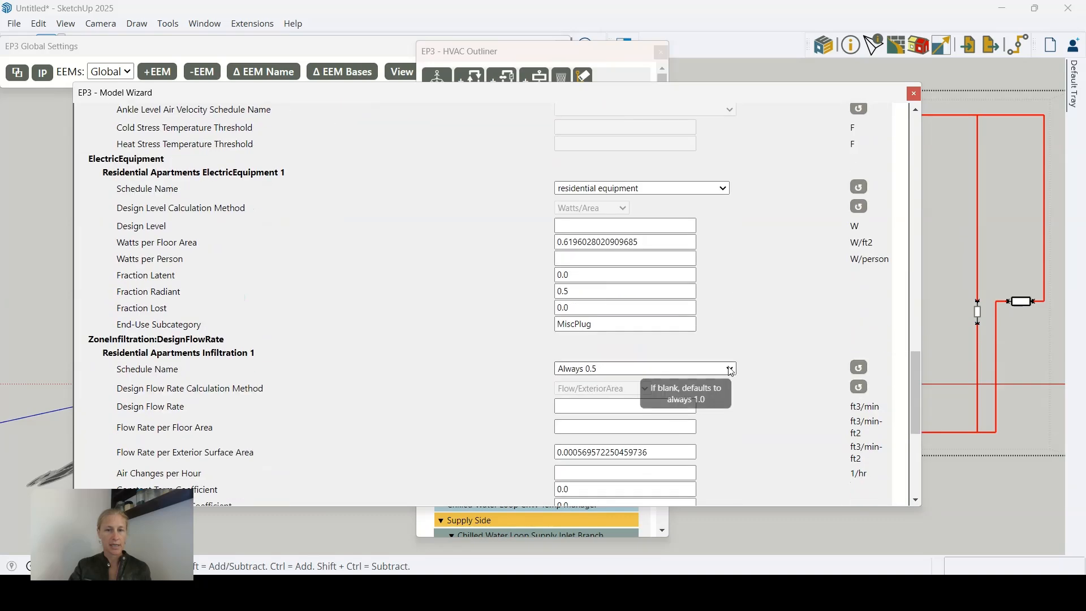
pyautogui.scroll(-3, 531, 328)
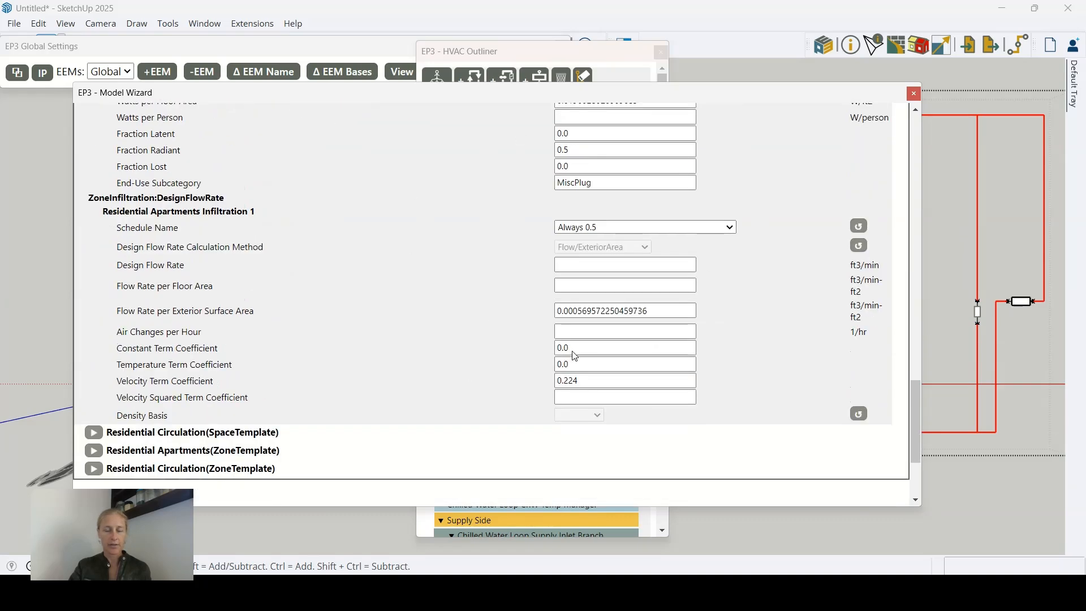
pyautogui.scroll(18, 538, 289)
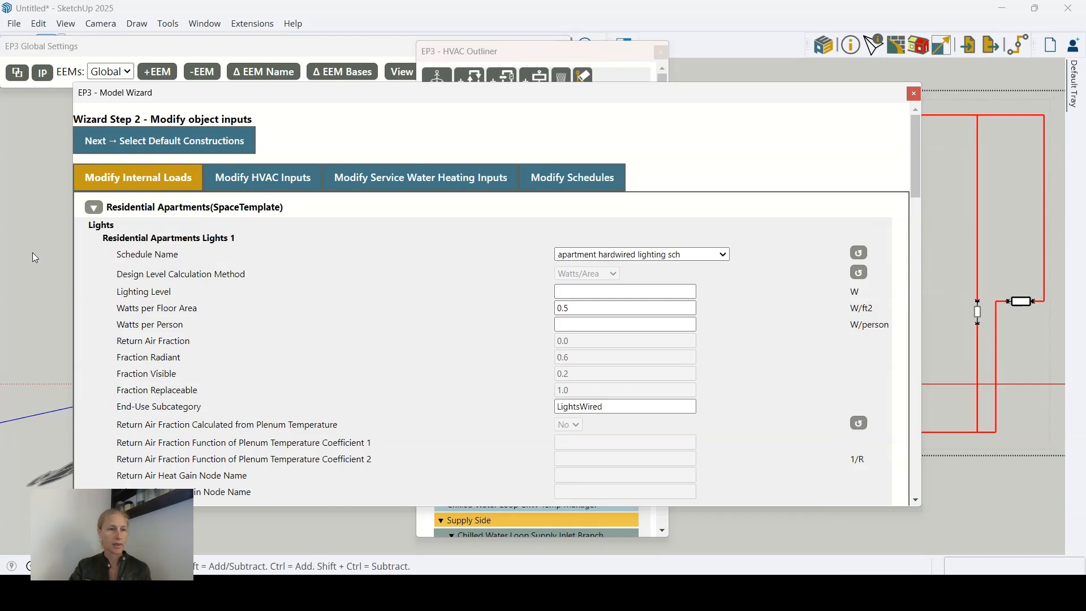
# Collapse the Residential Apartments space template and expand its zone template to examine the zone sizing inputs.
pyautogui.click(94, 206)
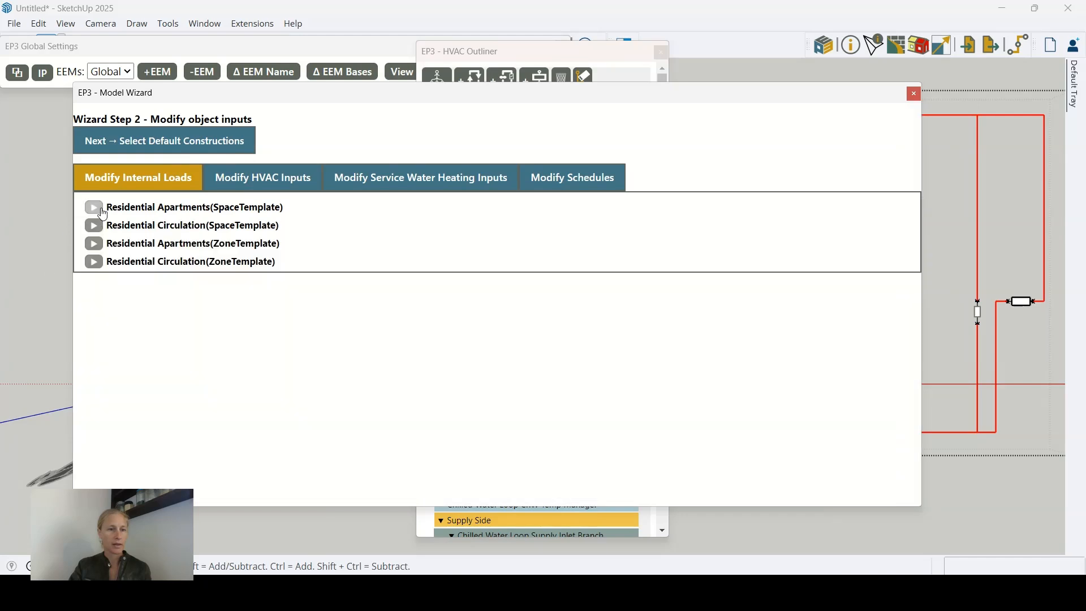
pyautogui.click(94, 243)
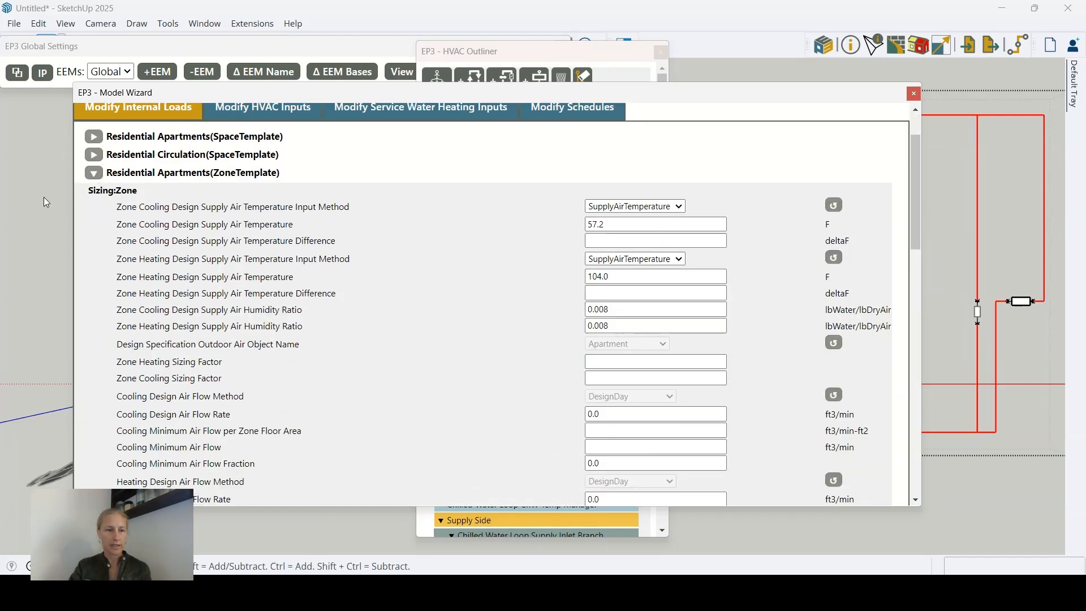
pyautogui.moveTo(917, 155); pyautogui.dragTo(934, 132)
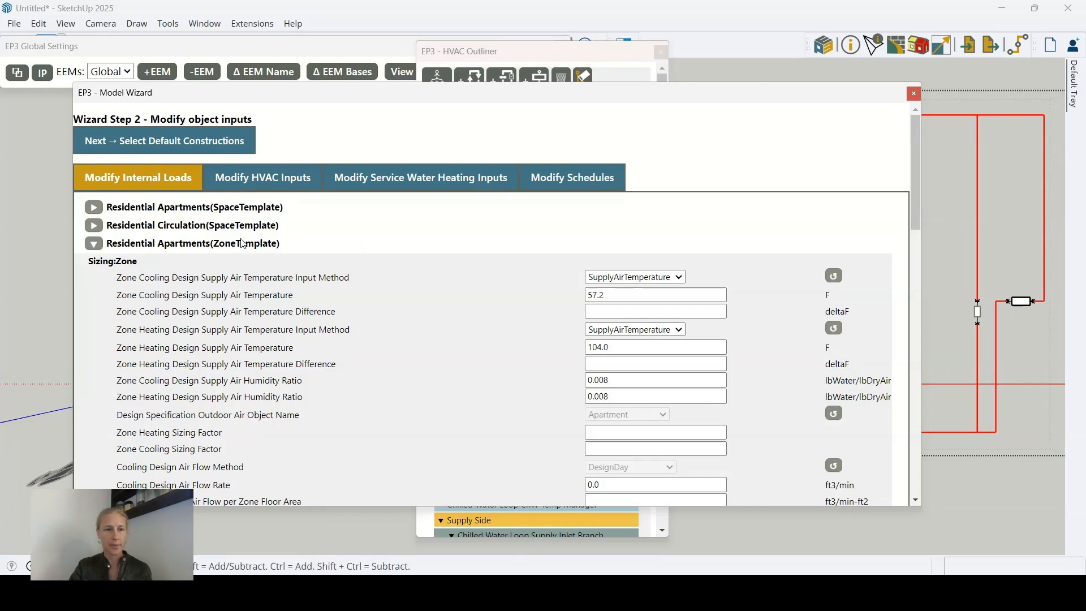
# Set the Main Boiler's nominal thermal efficiency to 0.92 in the HVAC inputs.
pyautogui.click(263, 179)
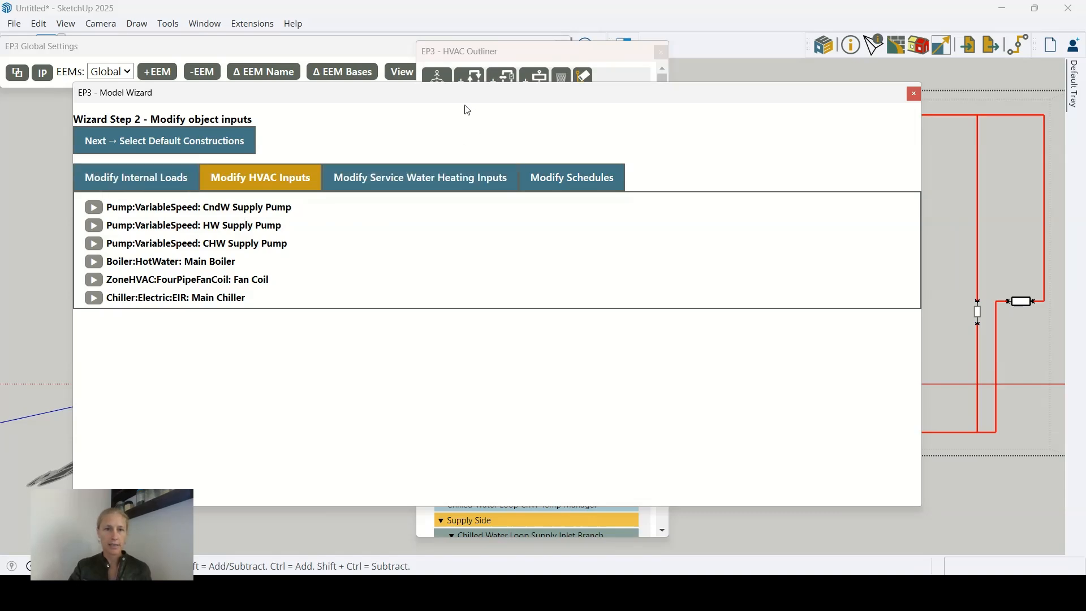
pyautogui.moveTo(464, 102); pyautogui.dragTo(515, 106)
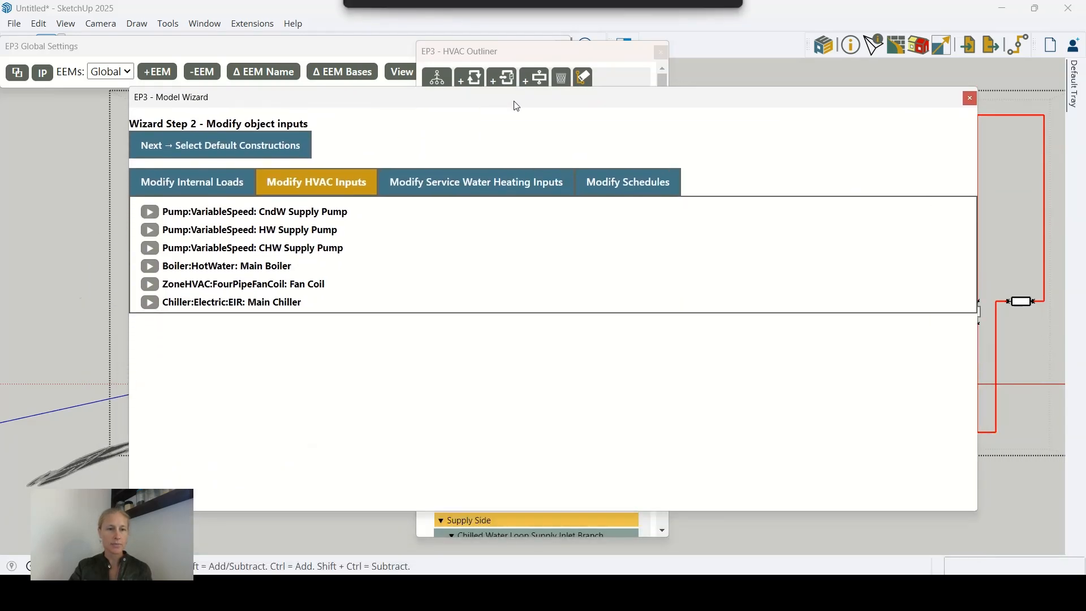
pyautogui.click(151, 267)
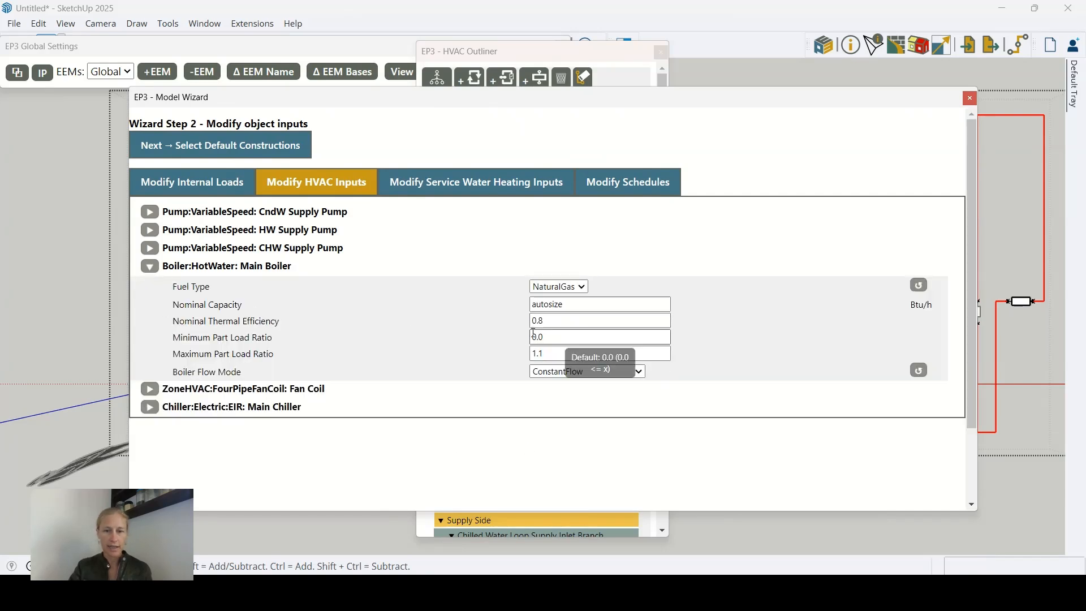
pyautogui.click(558, 327)
pyautogui.press('BackSpace')
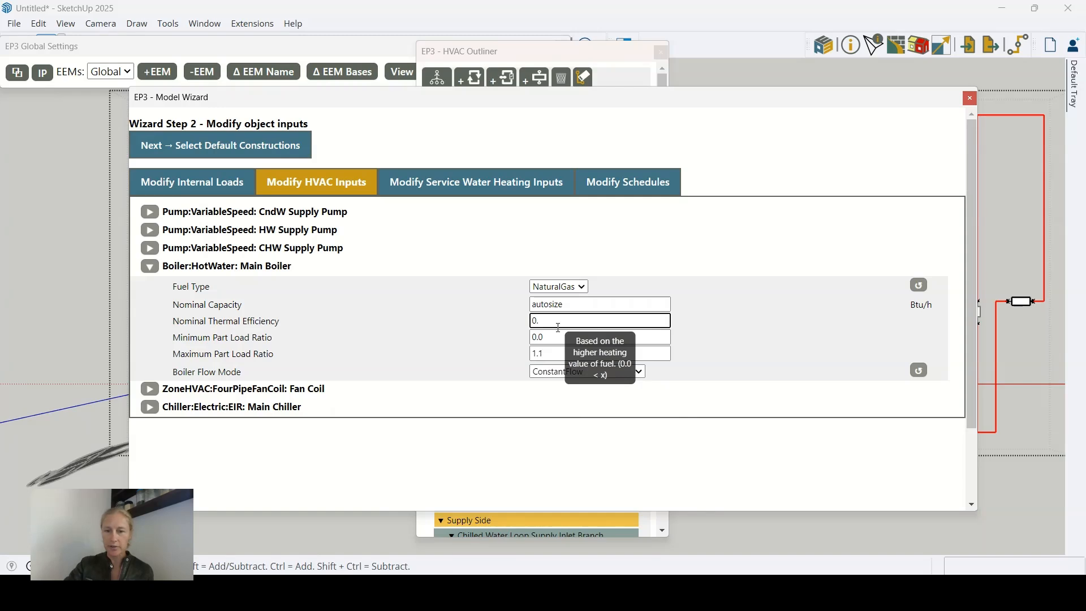
pyautogui.write('92')
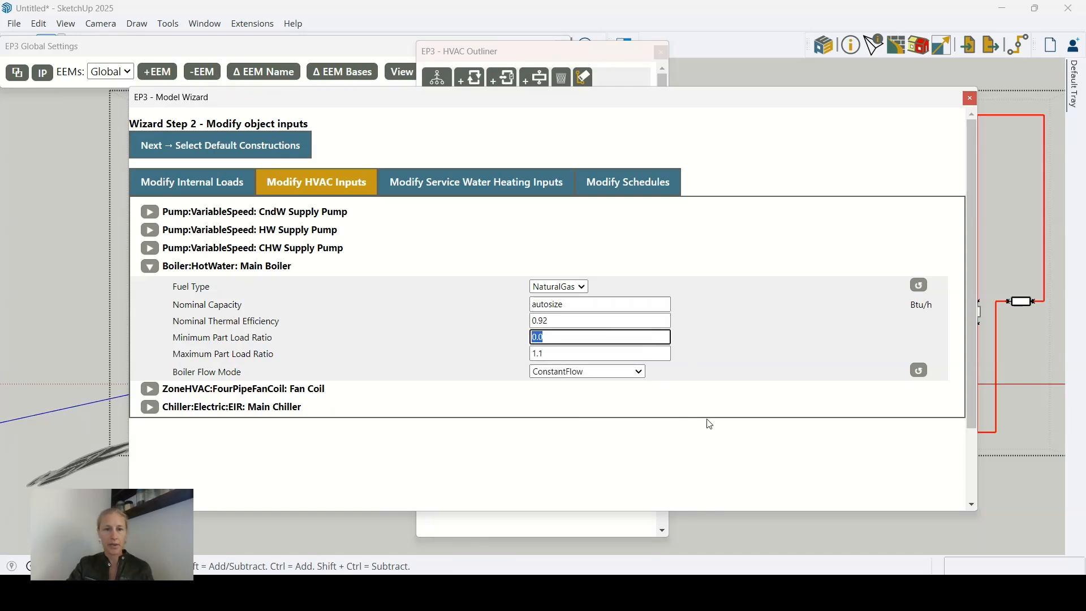
# Look over the service water heating inputs and the list of available schedules.
pyautogui.click(475, 182)
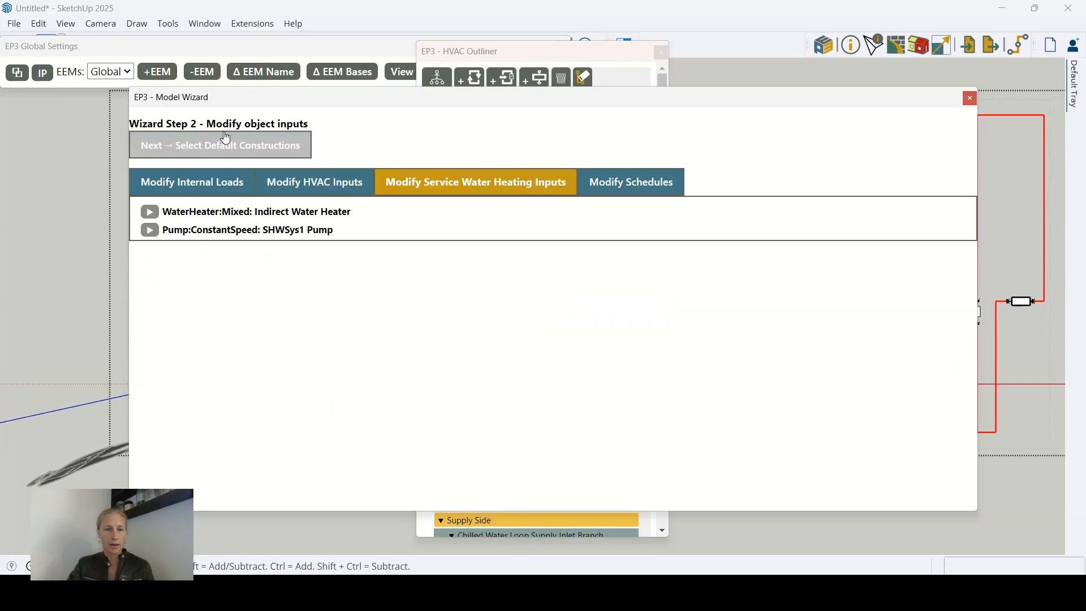
pyautogui.click(598, 185)
pyautogui.scroll(-1, 563, 369)
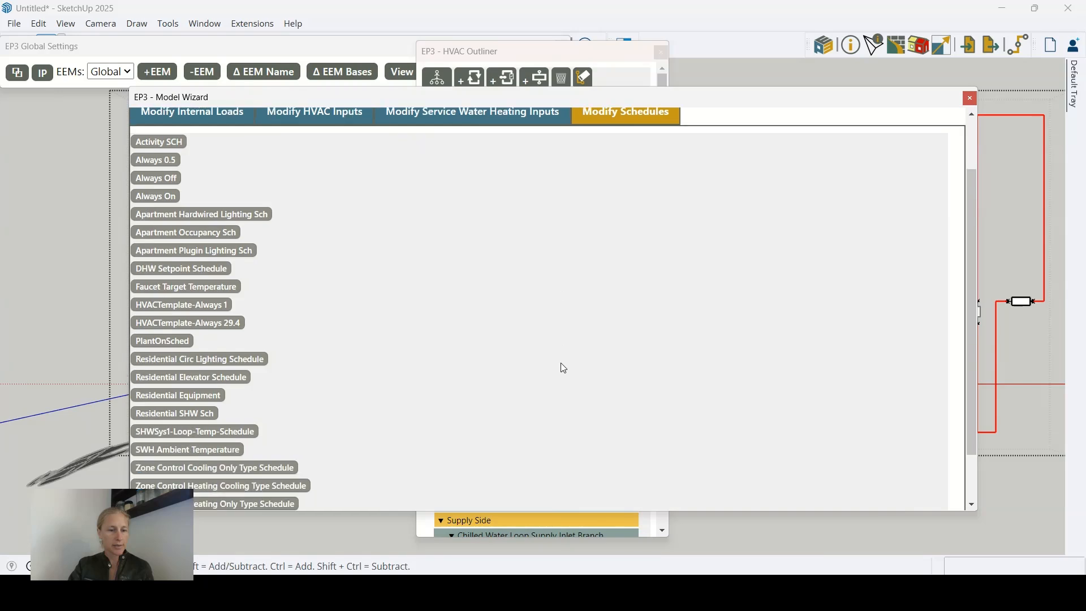
pyautogui.scroll(-1, 564, 368)
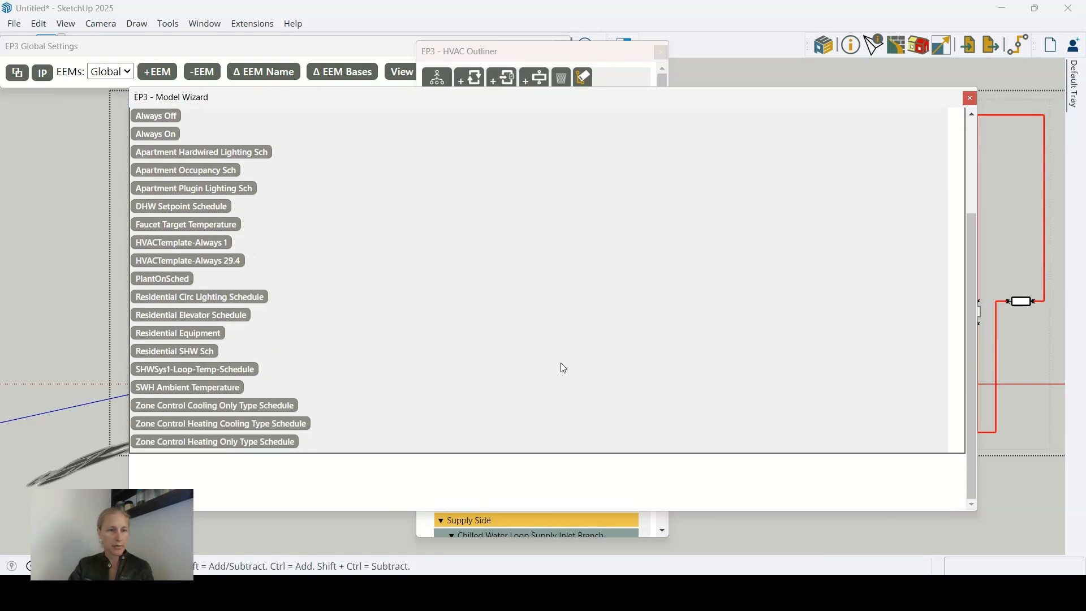
# Slightly lower the Weekend/AllOtherDays values on both sides of the midday dip in Apartment Occupancy Sch, and save the schedule data.
pyautogui.click(170, 170)
pyautogui.scroll(1, 885, 356)
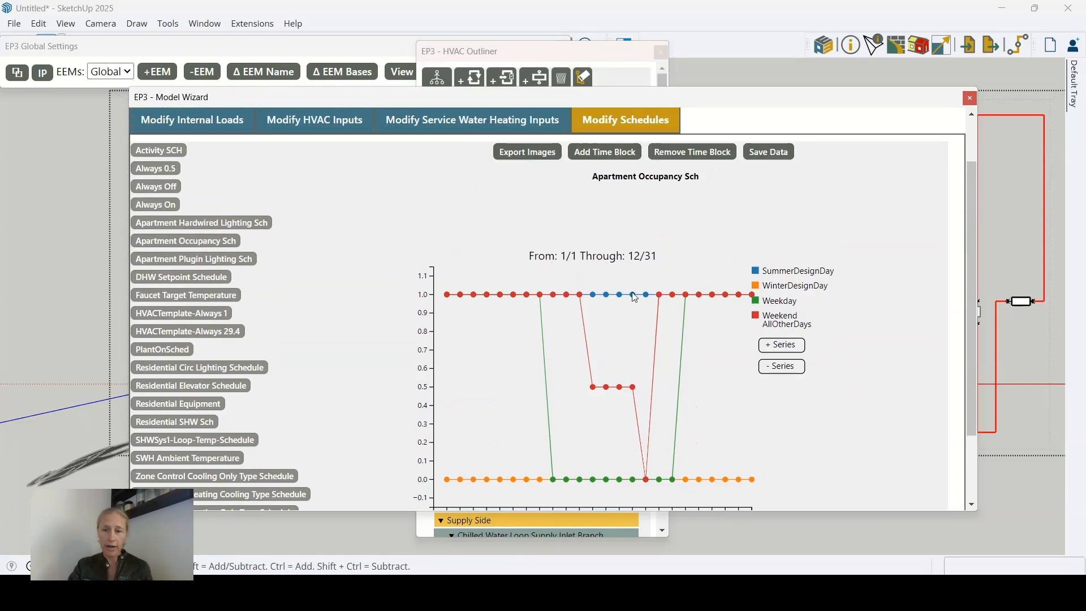
pyautogui.click(759, 319)
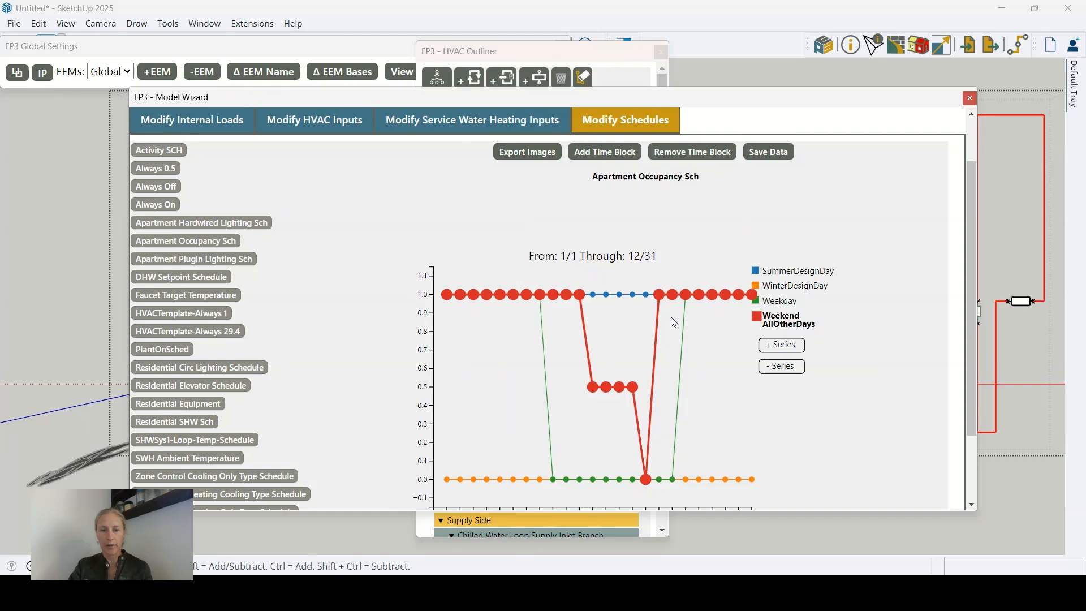
pyautogui.moveTo(577, 294)
pyautogui.mouseDown()
pyautogui.moveTo(576, 316)
pyautogui.moveTo(569, 300)
pyautogui.mouseUp()
pyautogui.moveTo(665, 295); pyautogui.dragTo(672, 299)
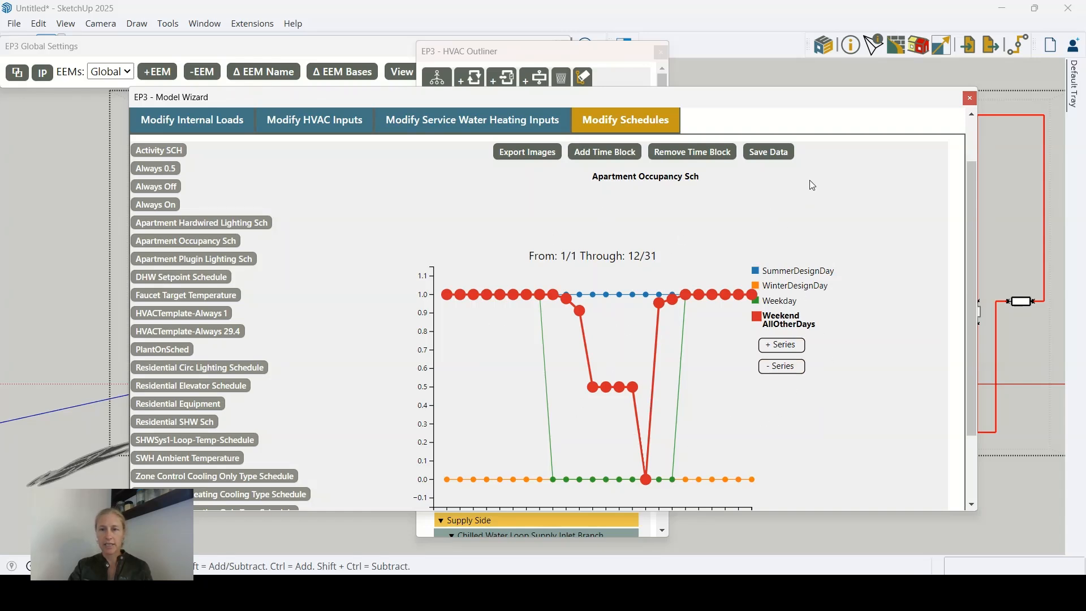
pyautogui.click(754, 153)
pyautogui.scroll(2, 393, 350)
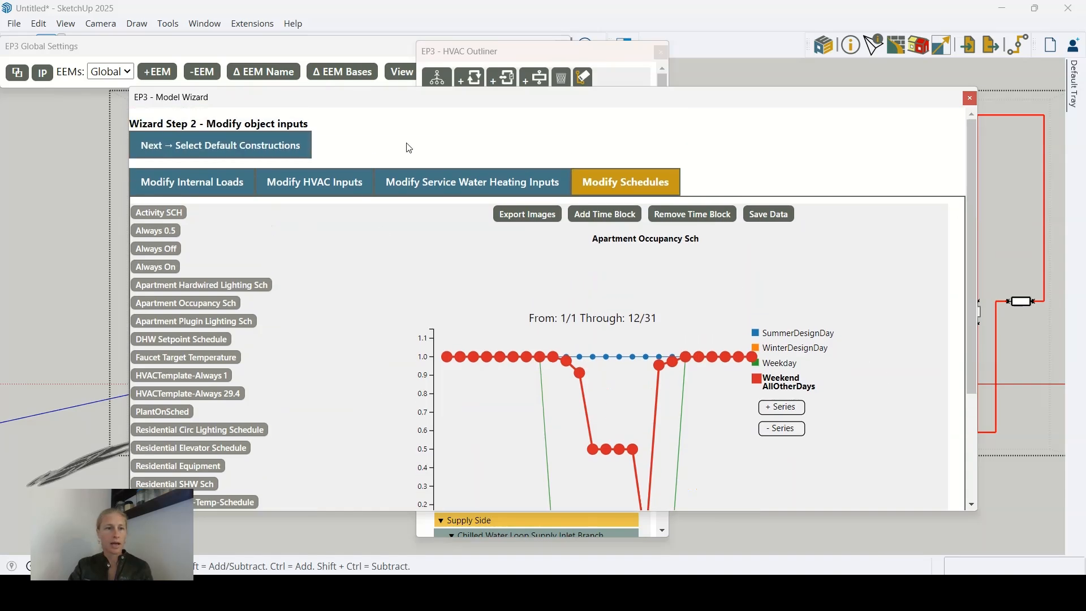
# Advance to the default constructions, check the exterior wall options, and finish the wizard keeping the default constructions and Fan Coil assignments.
pyautogui.click(186, 149)
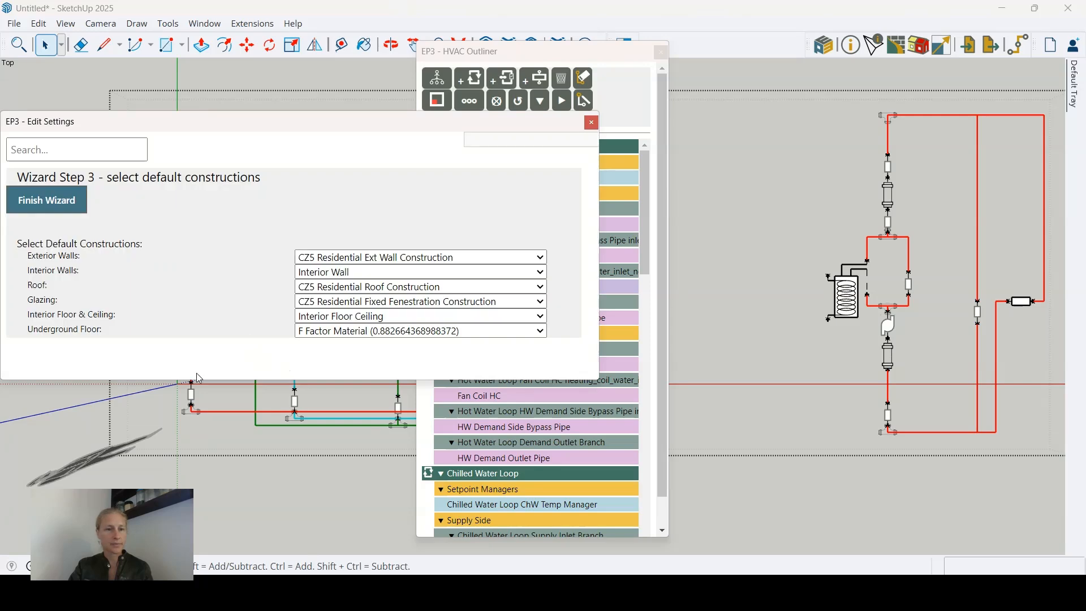
pyautogui.moveTo(161, 128); pyautogui.dragTo(206, 131)
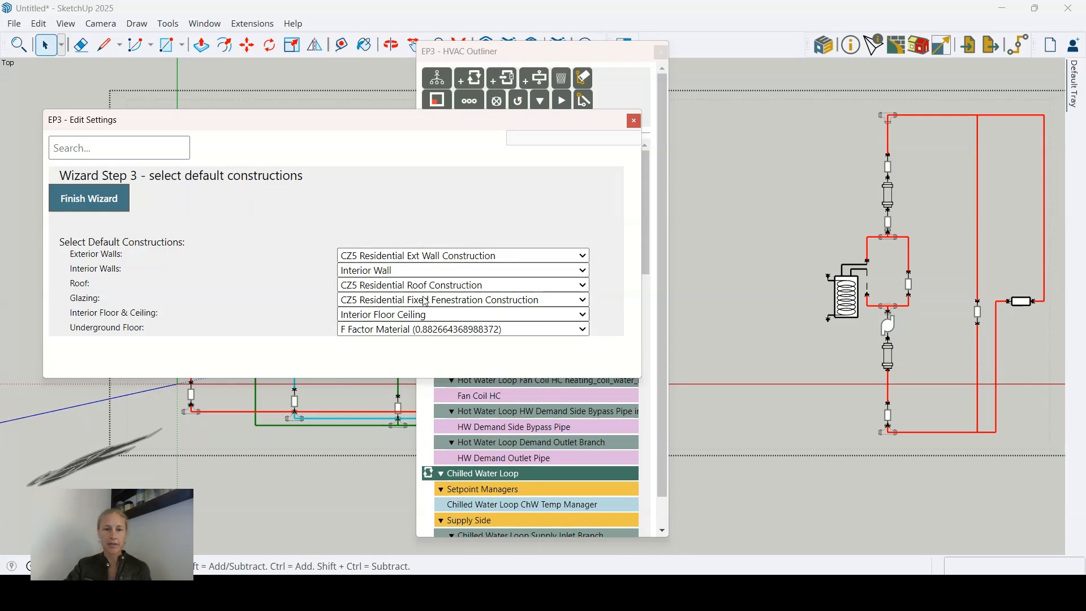
pyautogui.click(582, 255)
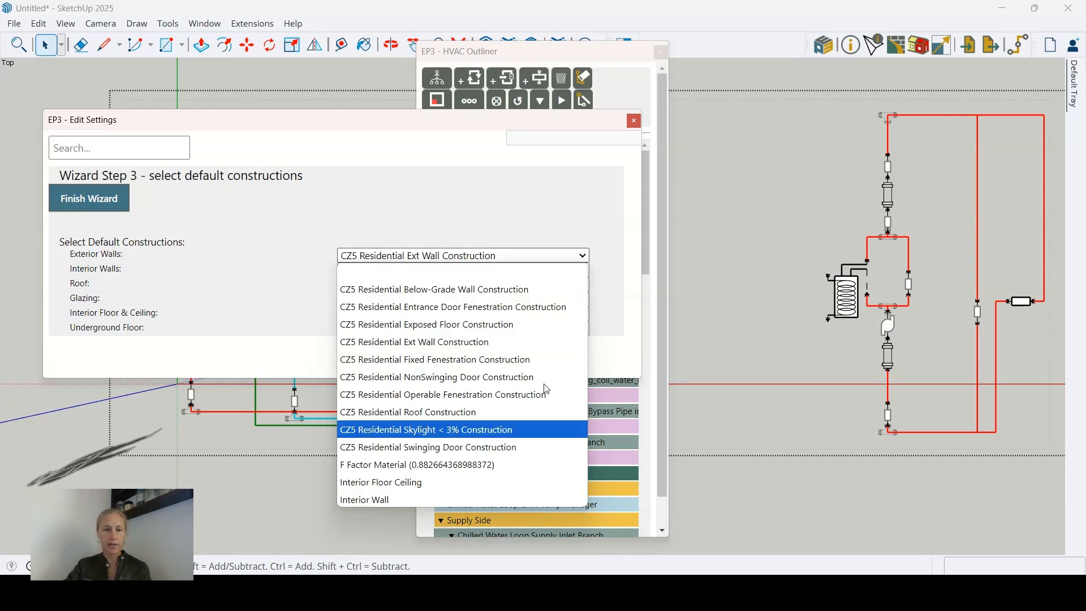
pyautogui.click(275, 264)
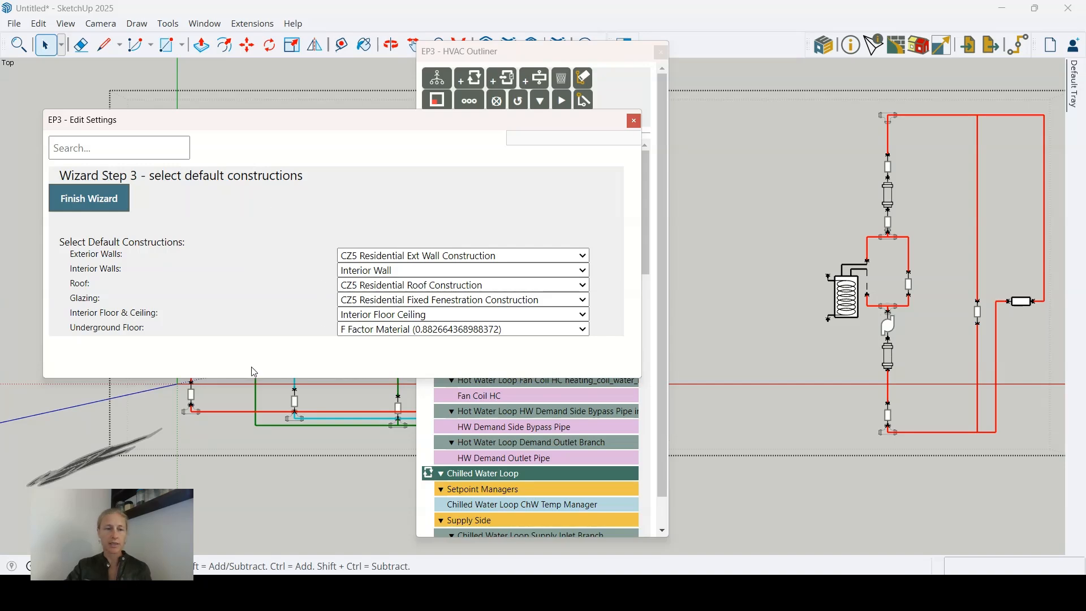
pyautogui.click(108, 207)
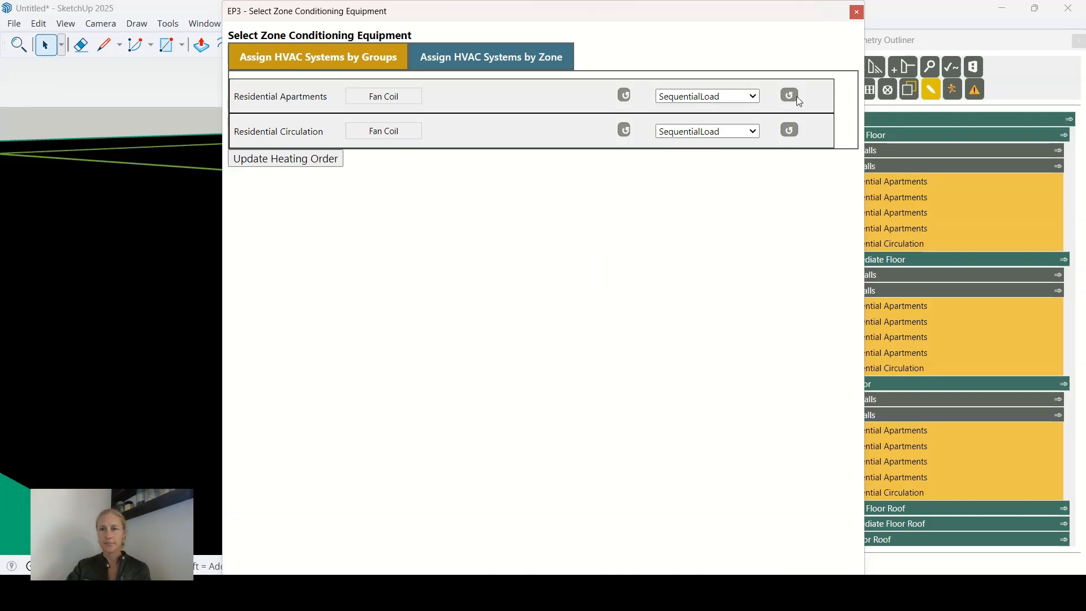
pyautogui.click(857, 12)
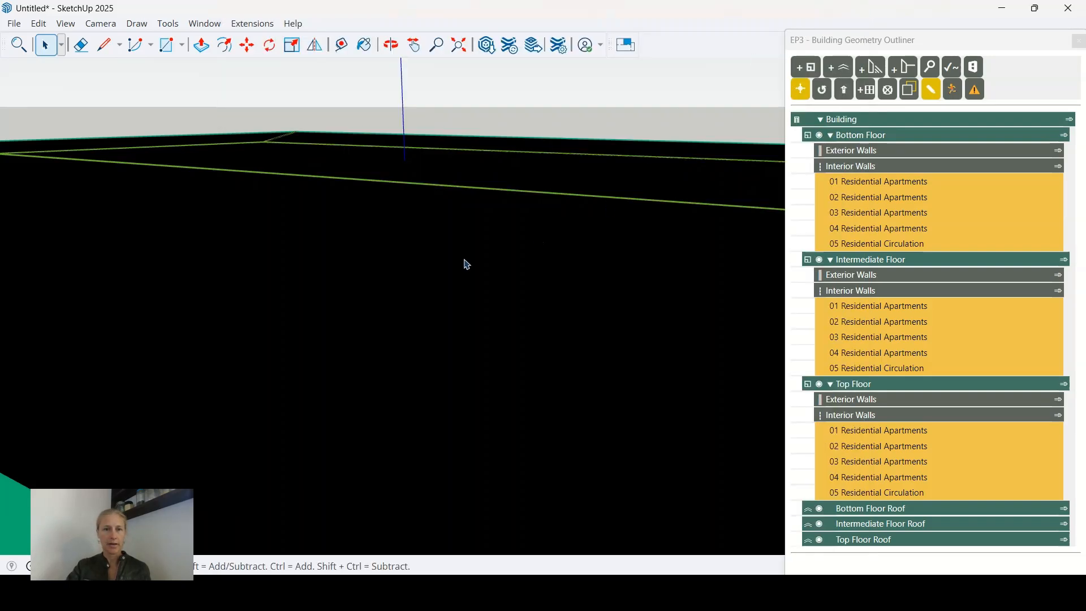
# Examine the generated bottom, intermediate and top floor geometry from different sides.
pyautogui.scroll(-10, 305, 257)
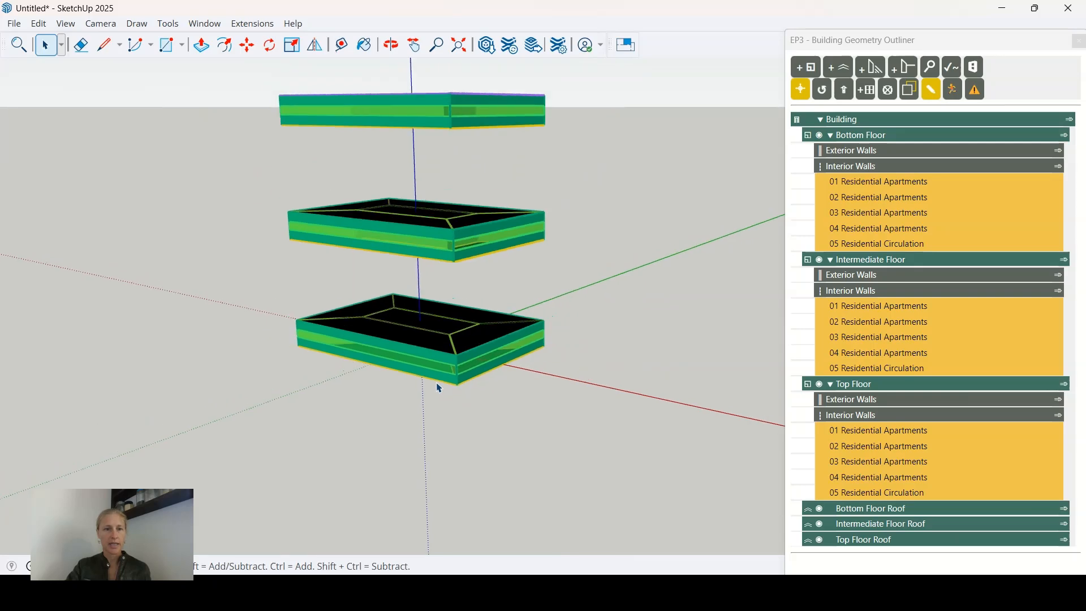
pyautogui.scroll(-2, 440, 388)
pyautogui.moveTo(367, 242)
pyautogui.mouseDown(button='middle')
pyautogui.moveTo(654, 272)
pyautogui.moveTo(795, 198)
pyautogui.moveTo(739, 250)
pyautogui.moveTo(708, 231)
pyautogui.mouseUp(button='middle')
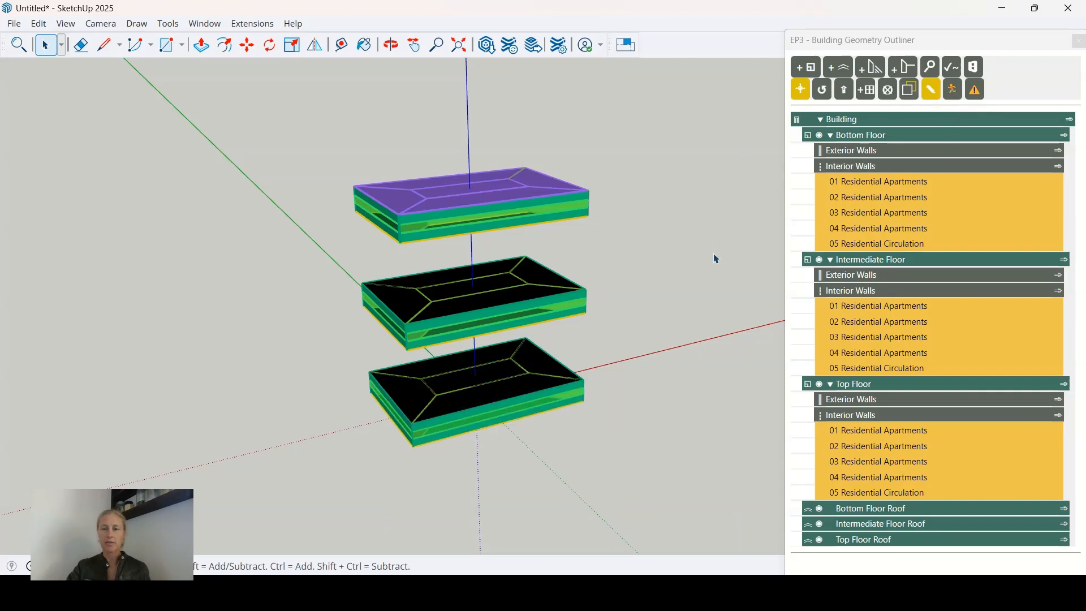
pyautogui.scroll(-2, 41, 275)
pyautogui.scroll(1, 133, 271)
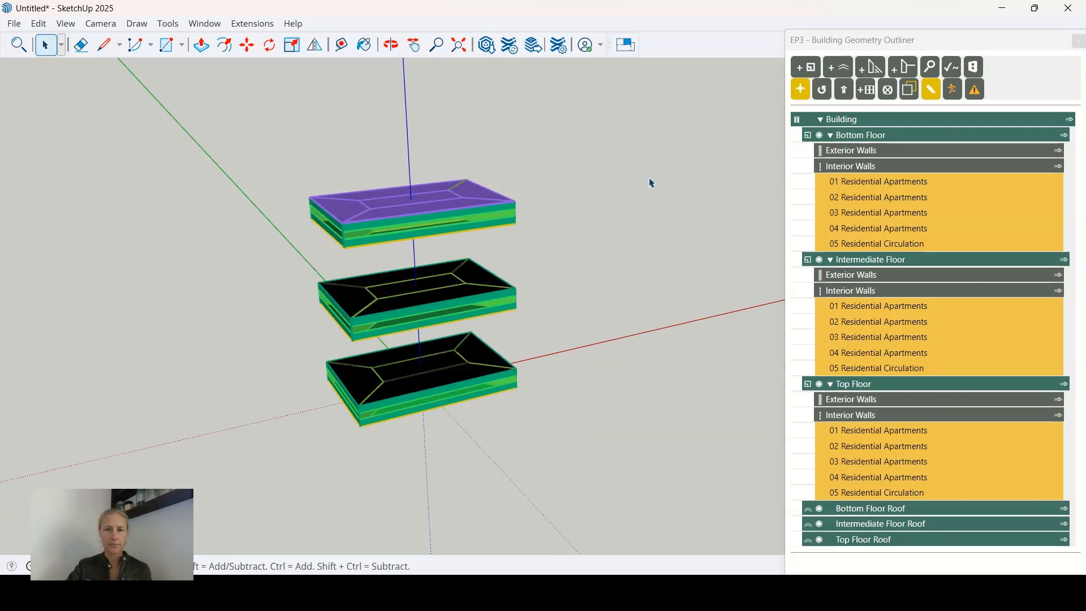
pyautogui.scroll(-1, 695, 192)
pyautogui.scroll(2, 121, 184)
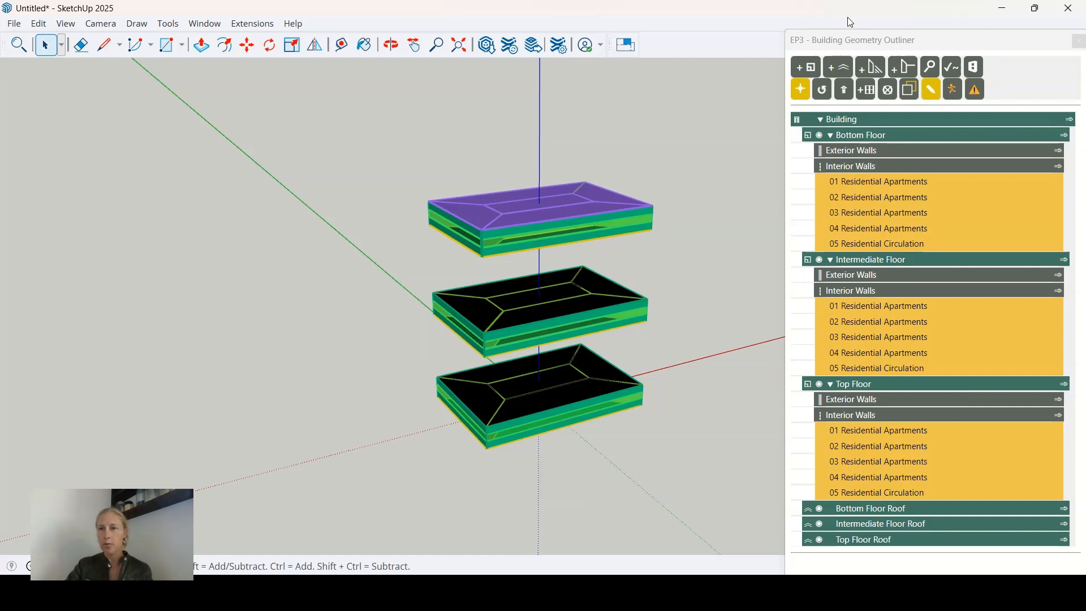
# Move the Building Geometry Outliner clear of the EP3 tools, then open and enlarge the Selected Object inspector beside the model.
pyautogui.moveTo(850, 28); pyautogui.dragTo(851, 64)
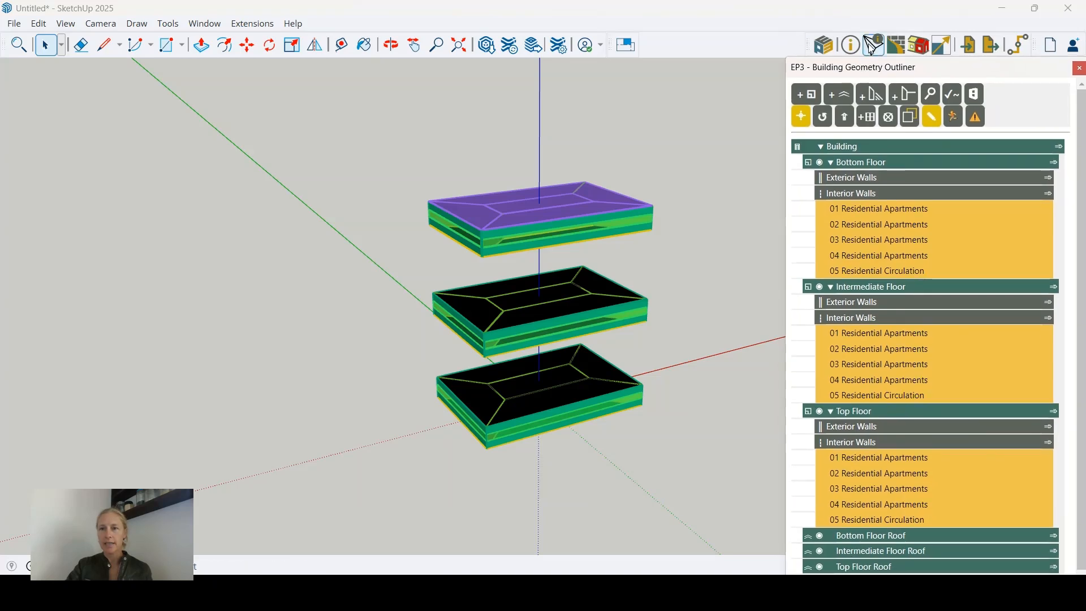
pyautogui.click(874, 45)
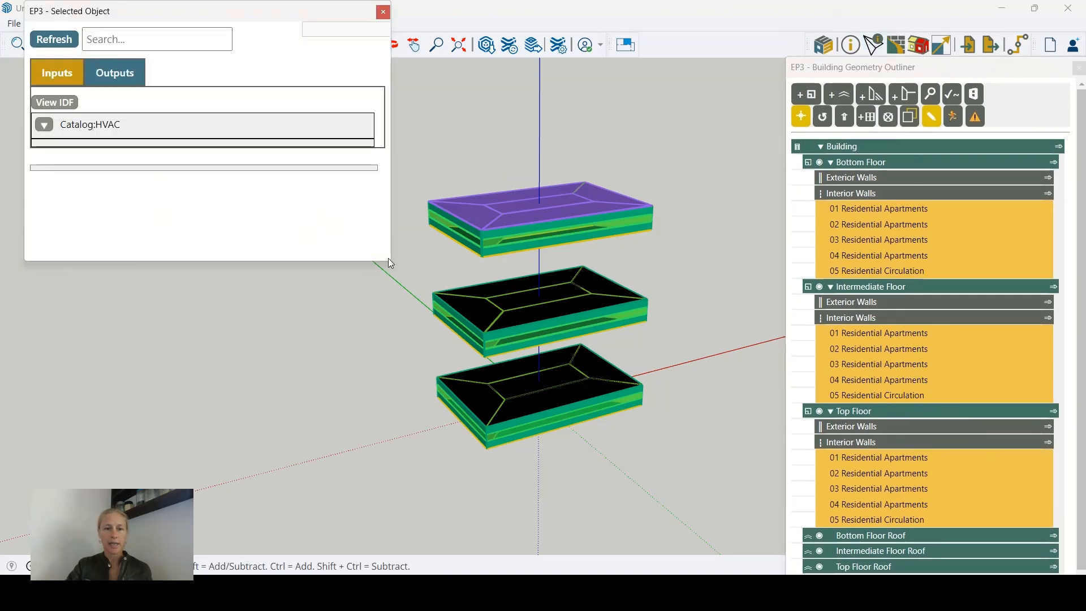
pyautogui.moveTo(422, 372); pyautogui.dragTo(426, 374)
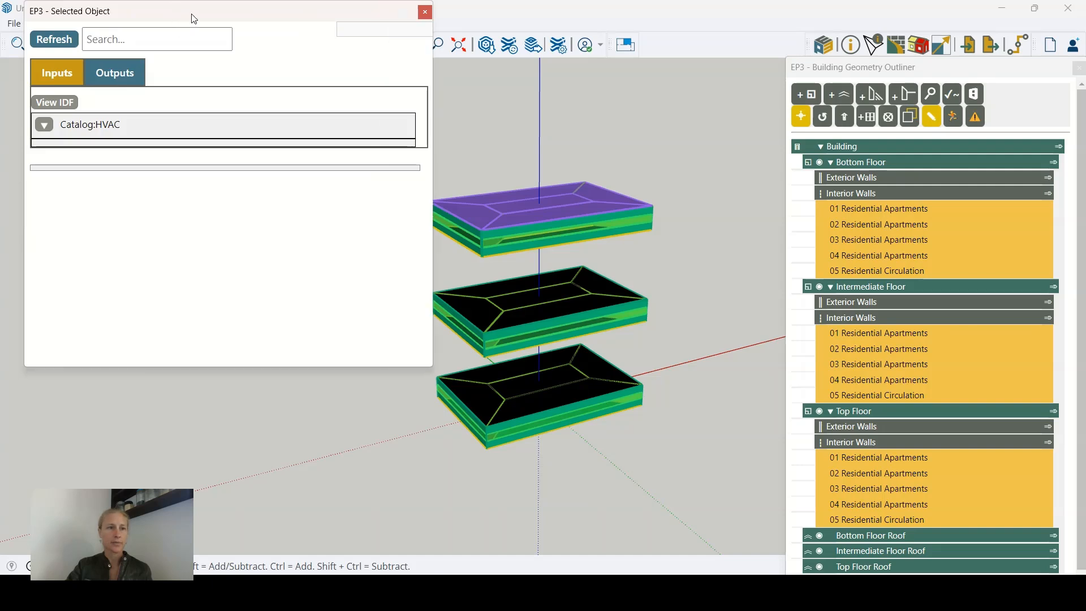
pyautogui.moveTo(192, 15); pyautogui.dragTo(172, 50)
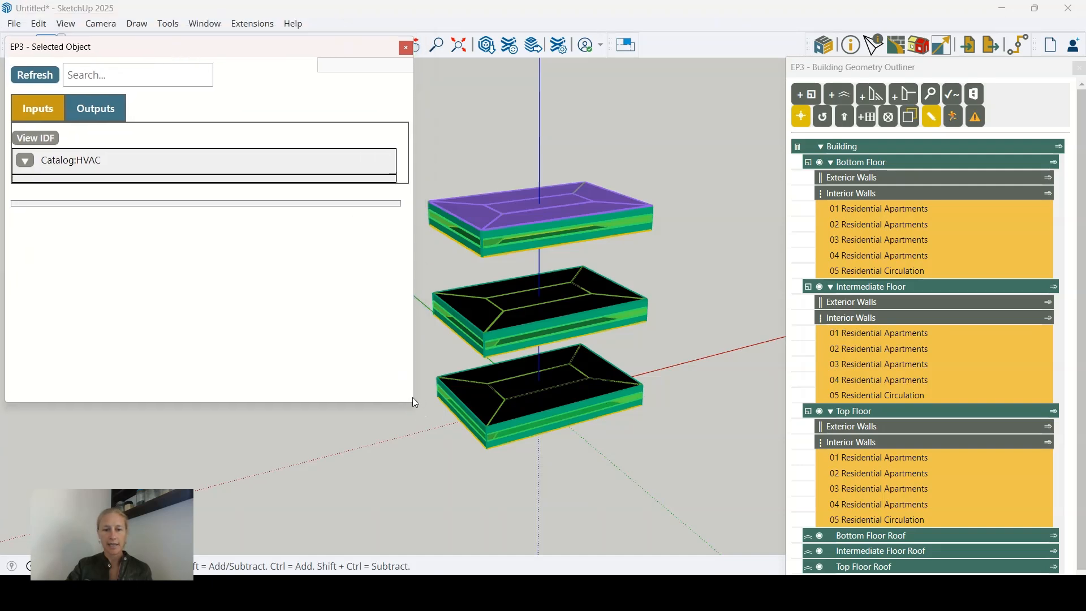
# Make the Selected Object inspector taller, and set the building's North Axis to 30 deg.
pyautogui.moveTo(414, 403); pyautogui.dragTo(414, 517)
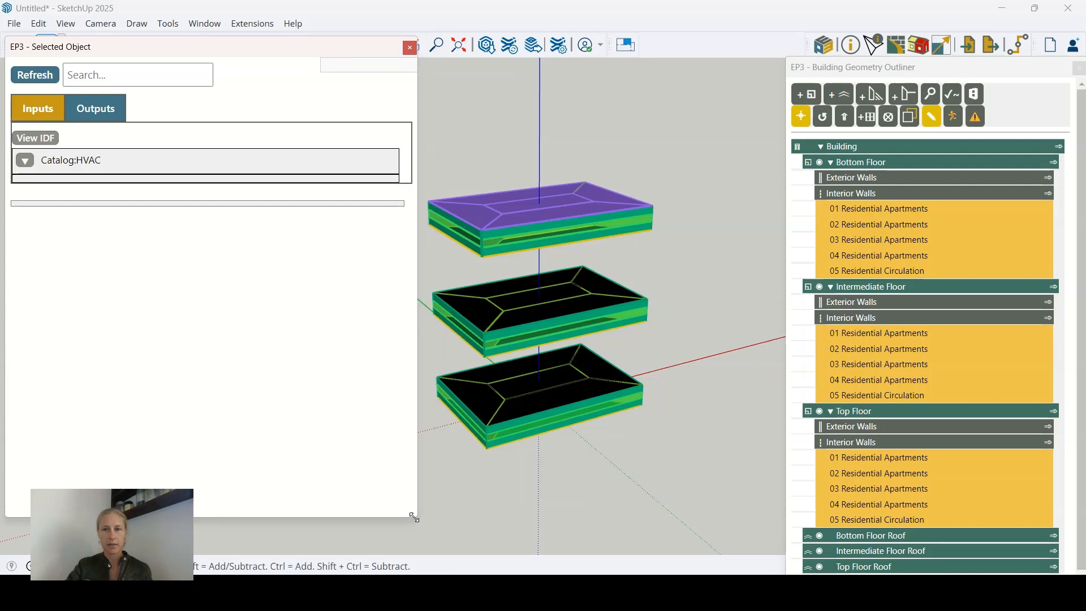
pyautogui.scroll(-1, 813, 245)
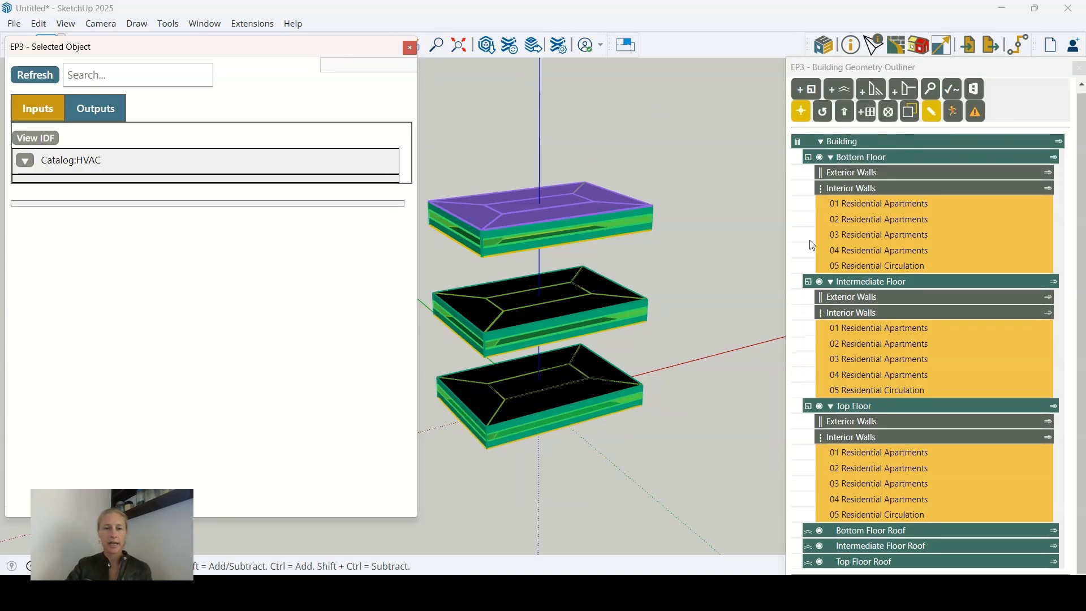
pyautogui.scroll(-1, 661, 207)
pyautogui.scroll(1, 464, 185)
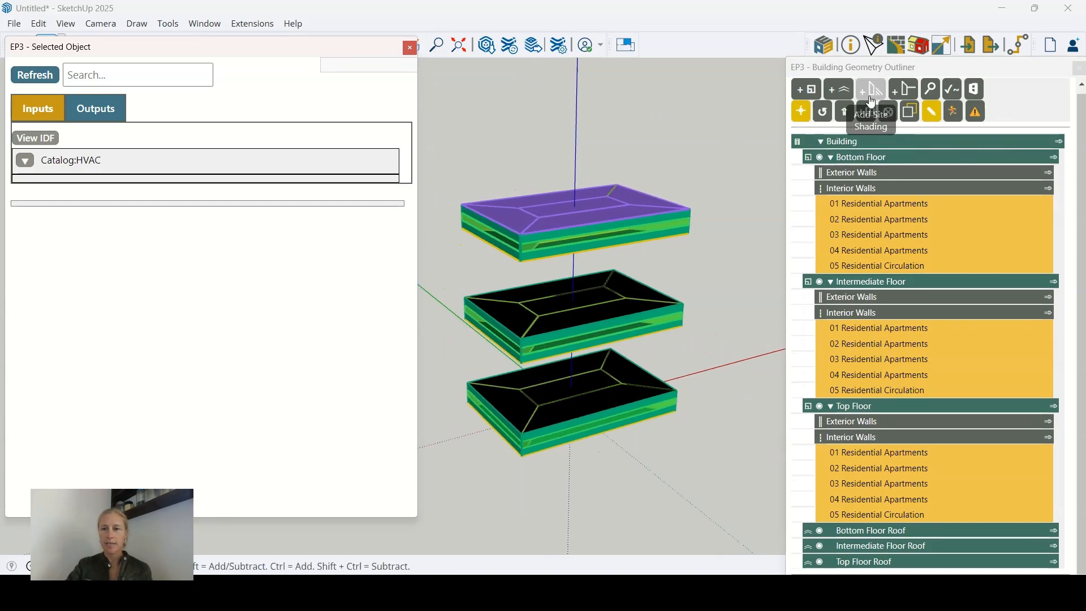
pyautogui.click(873, 141)
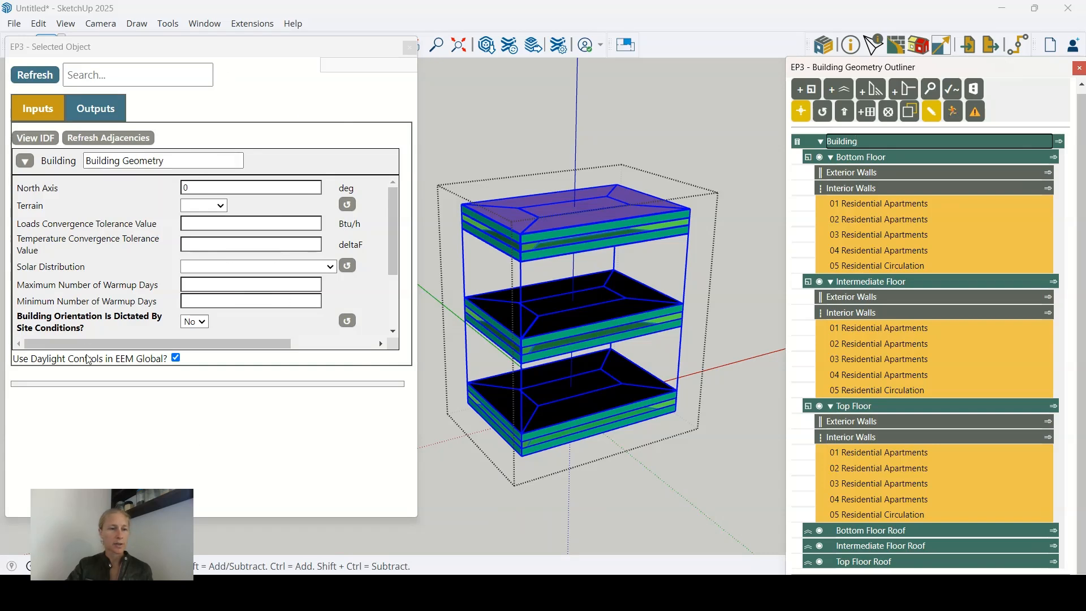
pyautogui.click(132, 186)
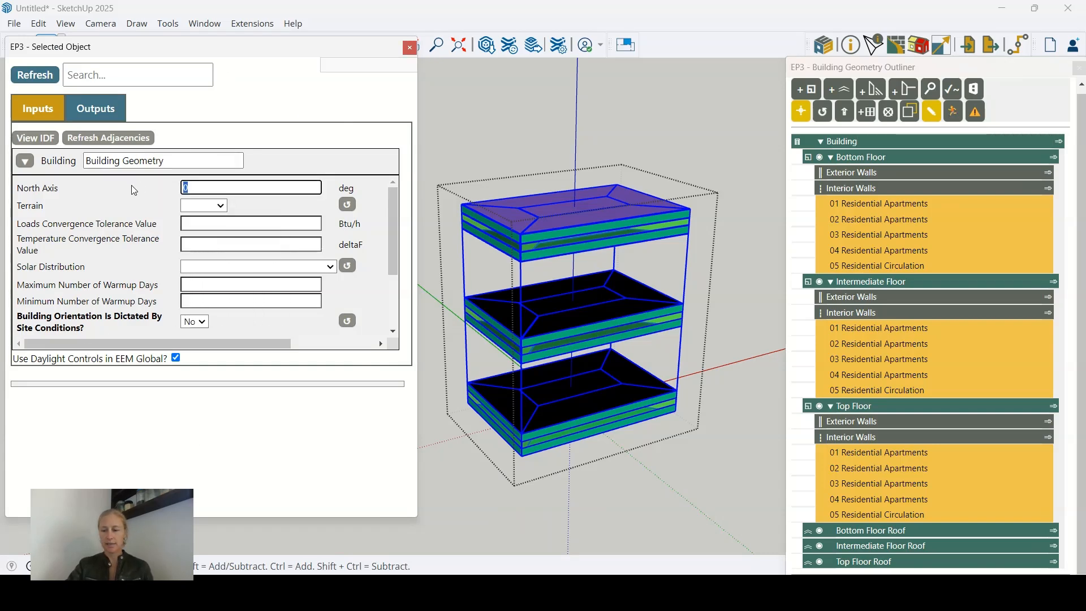
pyautogui.write('30')
pyautogui.press('Tab')
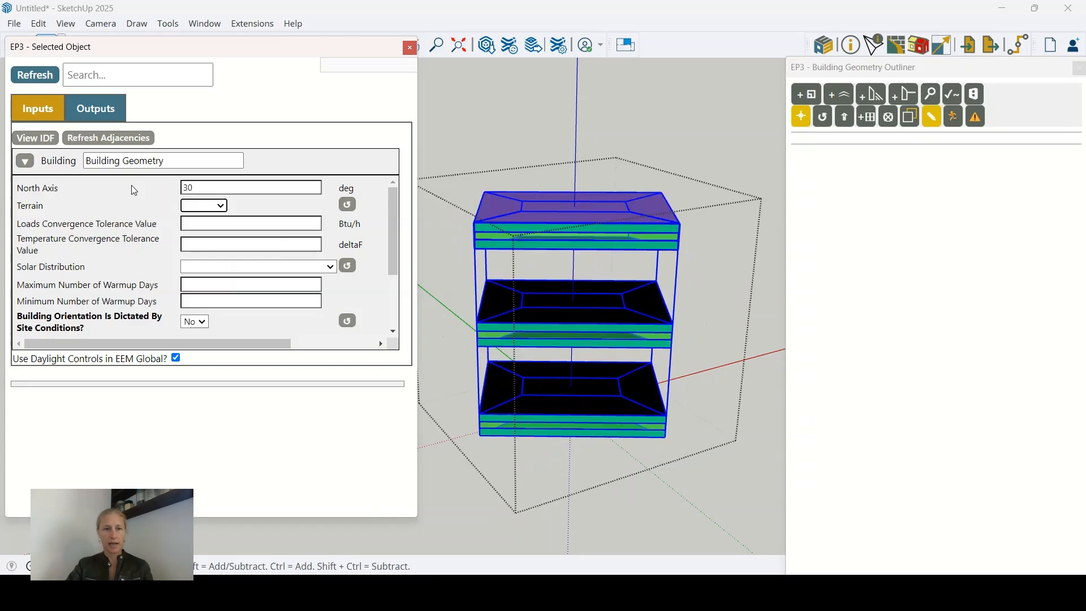
pyautogui.moveTo(531, 200); pyautogui.dragTo(596, 257, button='middle')
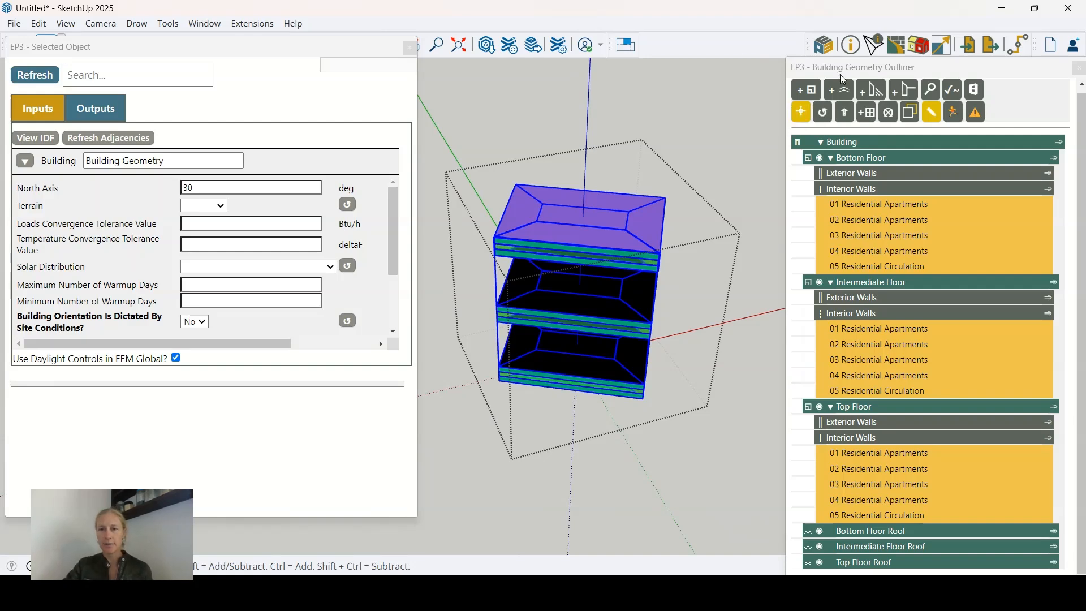
# Add a site shading object and draw a long, narrow rectangle on the ground in front of the building.
pyautogui.click(873, 97)
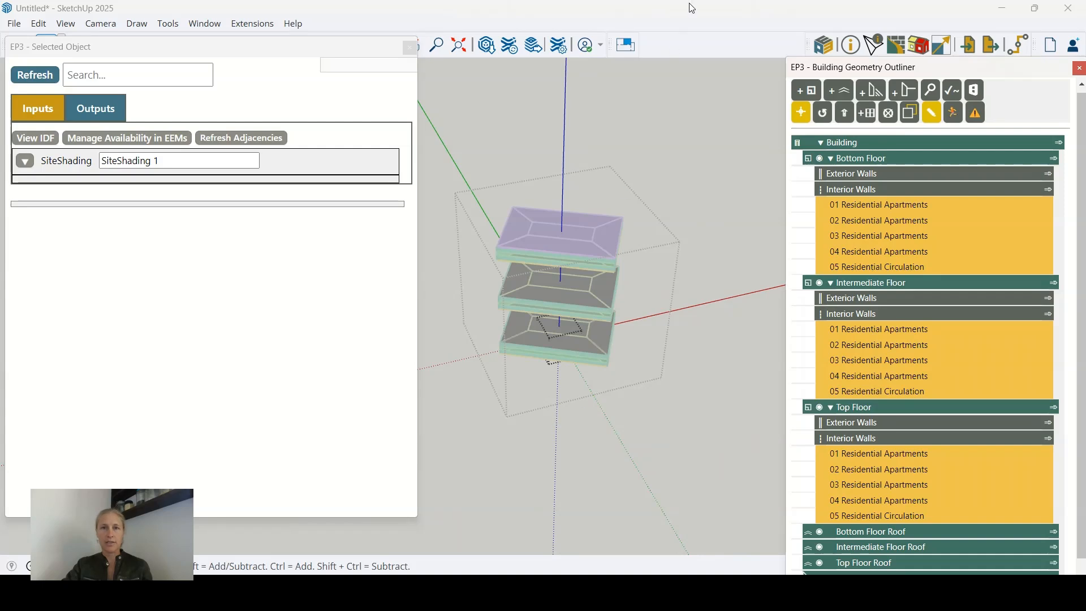
pyautogui.click(512, 494)
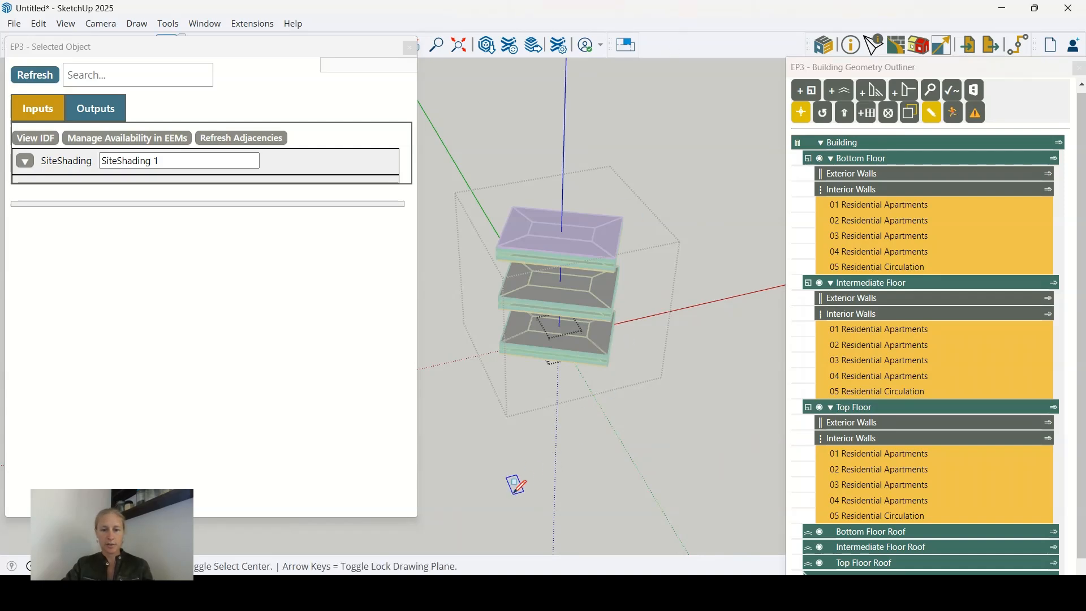
pyautogui.click(712, 418)
pyautogui.press('space')
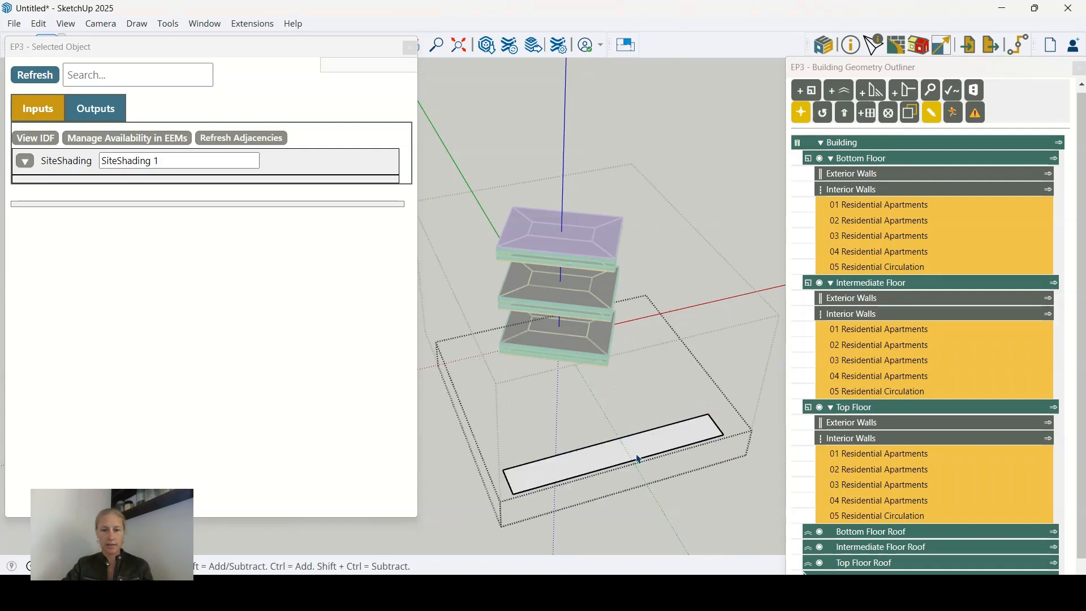
# Reshape the shading footprint by moving its long front edge outward and one short end edge inward.
pyautogui.press('m')
pyautogui.click(716, 441)
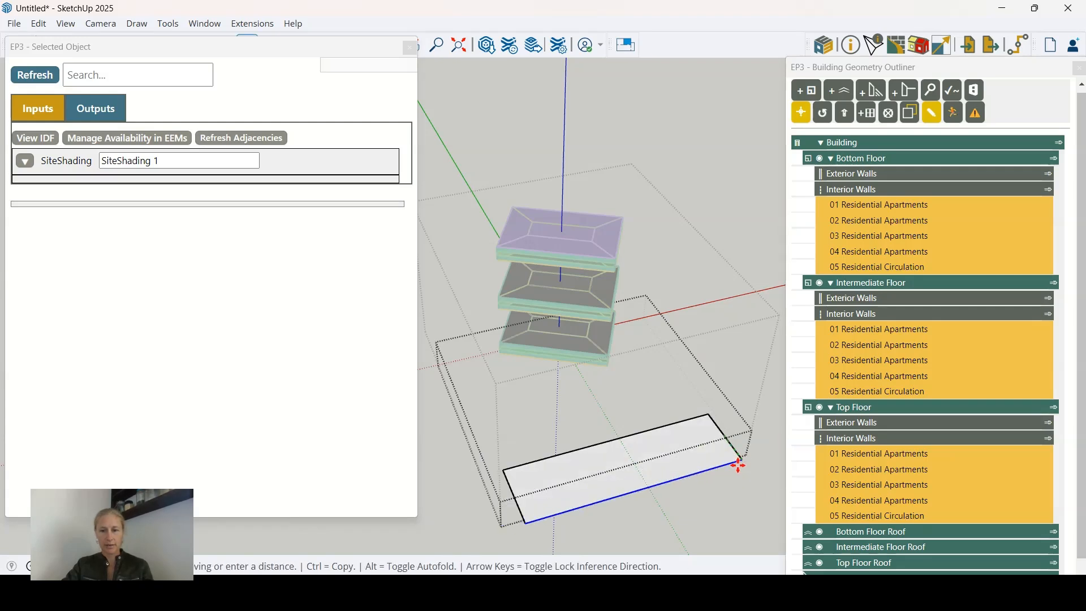
pyautogui.click(738, 465)
pyautogui.press('space')
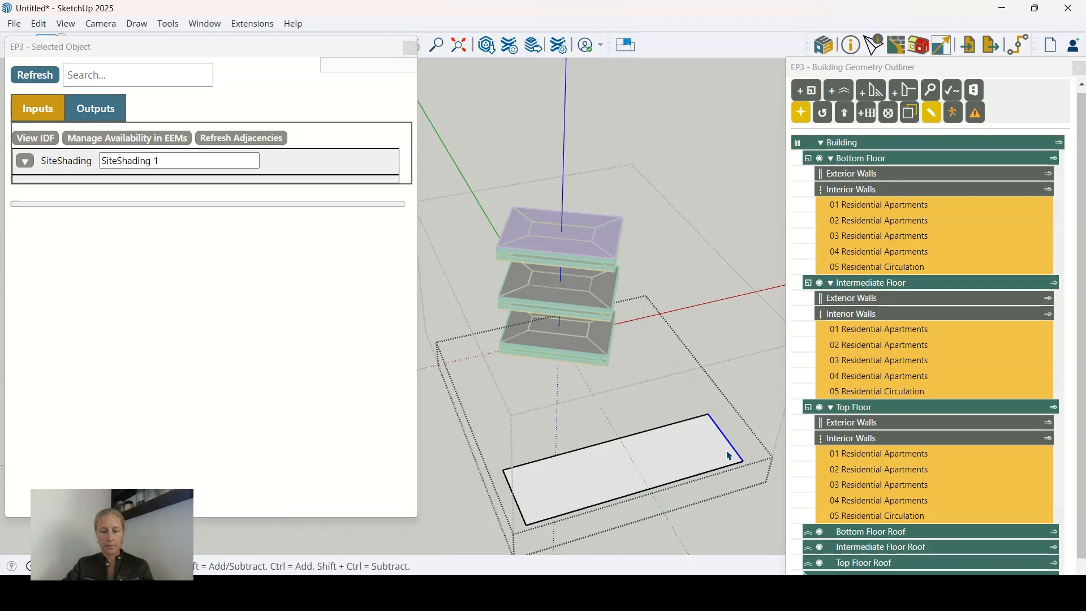
pyautogui.press('m')
pyautogui.click(733, 447)
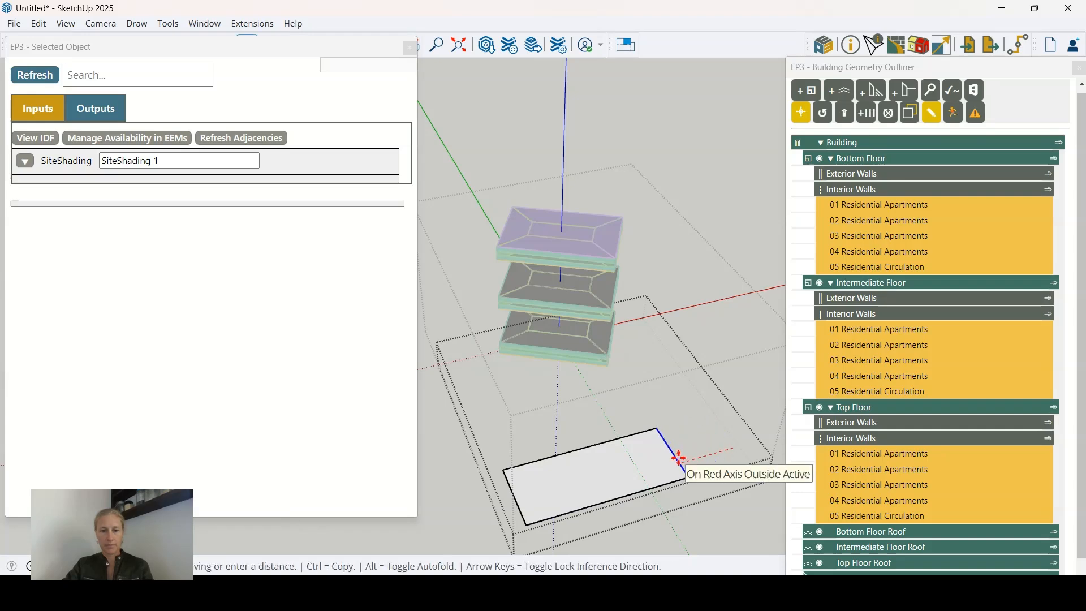
pyautogui.click(680, 459)
pyautogui.press('space')
# Push/Pull the first shading footprint upward into a low box.
pyautogui.click(599, 465)
pyautogui.press('p')
pyautogui.click(599, 480)
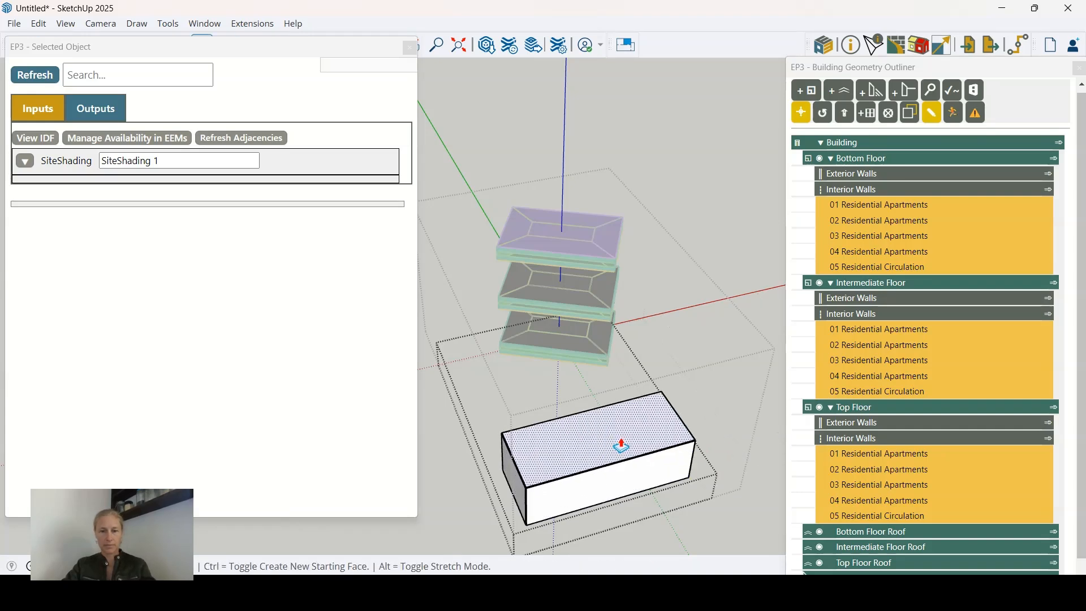
pyautogui.click(622, 447)
# Draw a second long shading rectangle on the ground at another side of the building, perpendicular to the first box.
pyautogui.moveTo(536, 494)
pyautogui.mouseDown(button='middle')
pyautogui.moveTo(790, 370)
pyautogui.moveTo(759, 415)
pyautogui.mouseUp(button='middle')
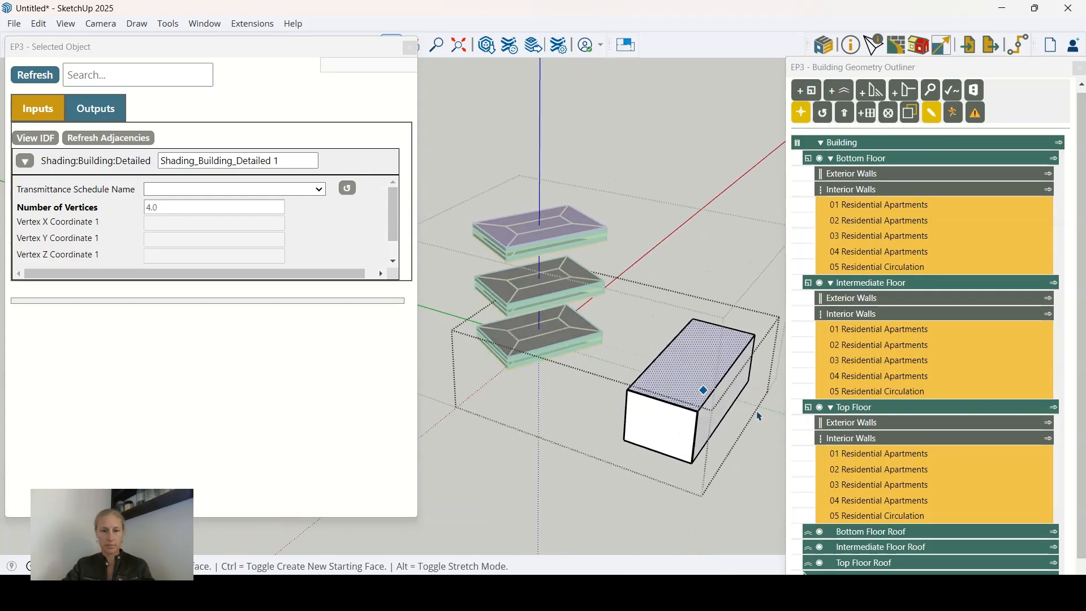
pyautogui.press('space')
pyautogui.scroll(-2, 760, 416)
pyautogui.press('r')
pyautogui.click(458, 426)
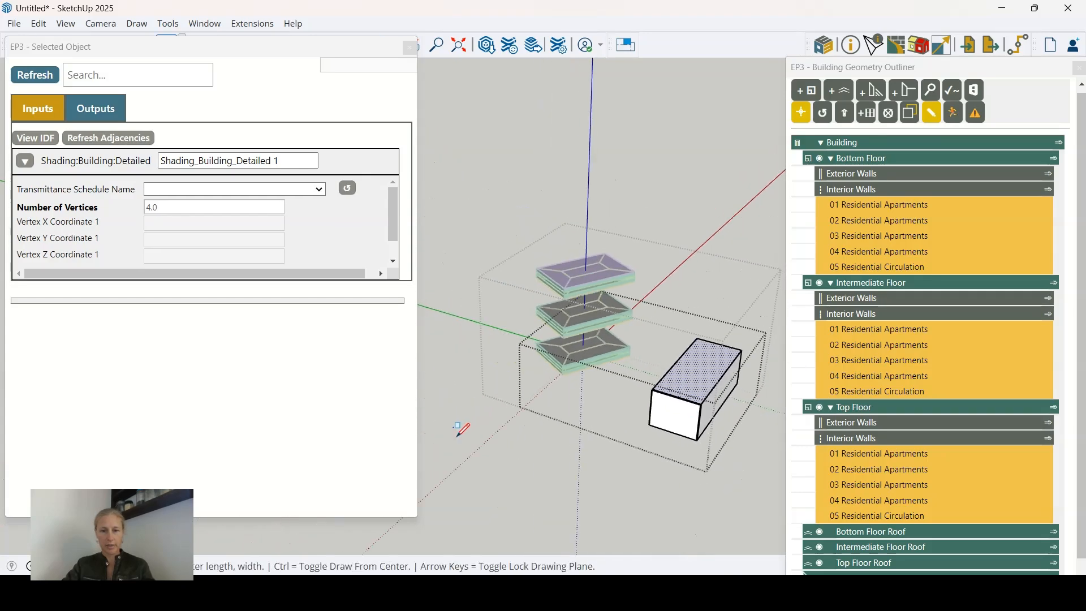
pyautogui.click(557, 505)
pyautogui.press('space')
# Push/Pull the second shading rectangle upward into a box of roughly the first one's height.
pyautogui.click(552, 490)
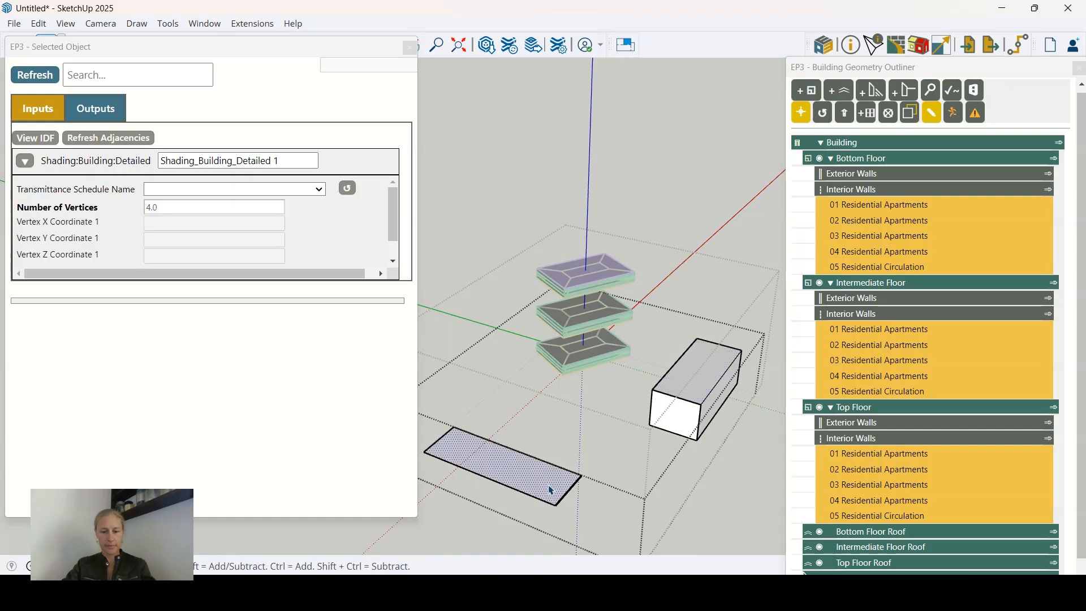
pyautogui.press('p')
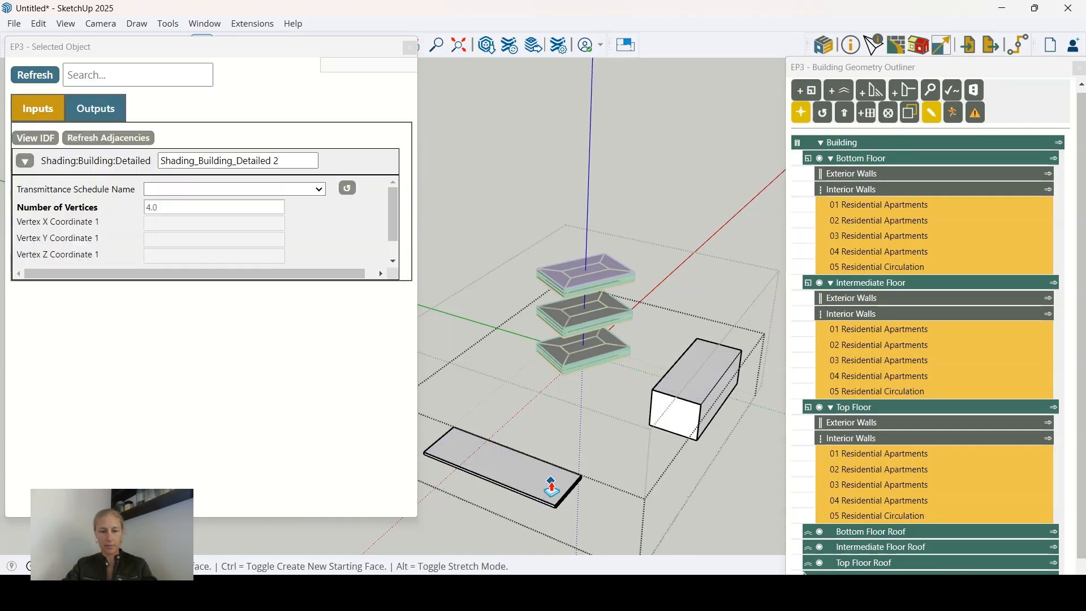
pyautogui.click(552, 488)
pyautogui.click(543, 458)
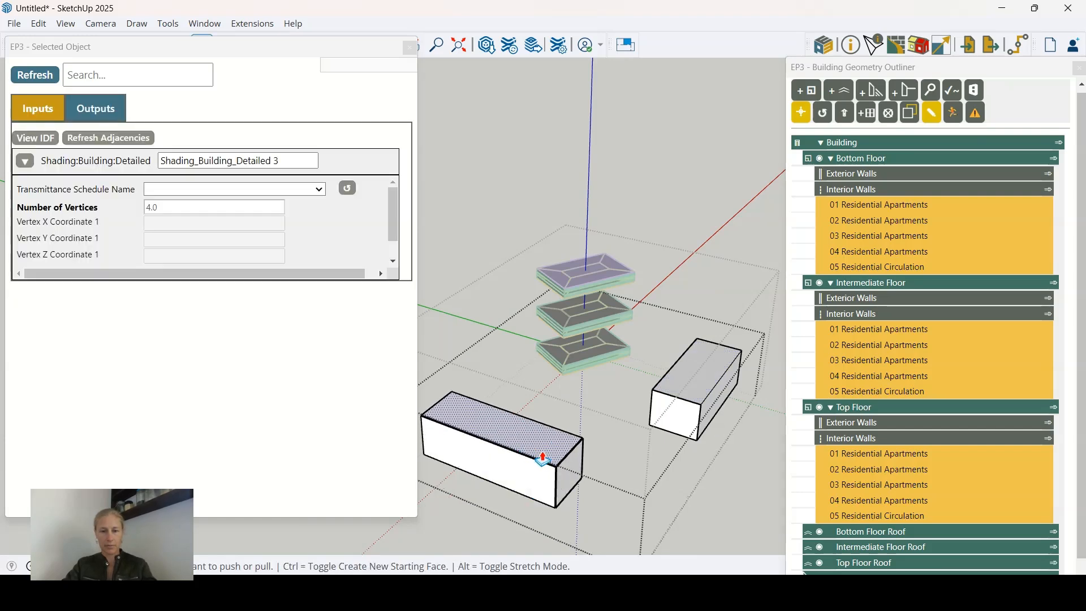
pyautogui.press('space')
# Split the top face of the first shading box with a line across its middle.
pyautogui.moveTo(543, 458); pyautogui.dragTo(638, 384, button='middle')
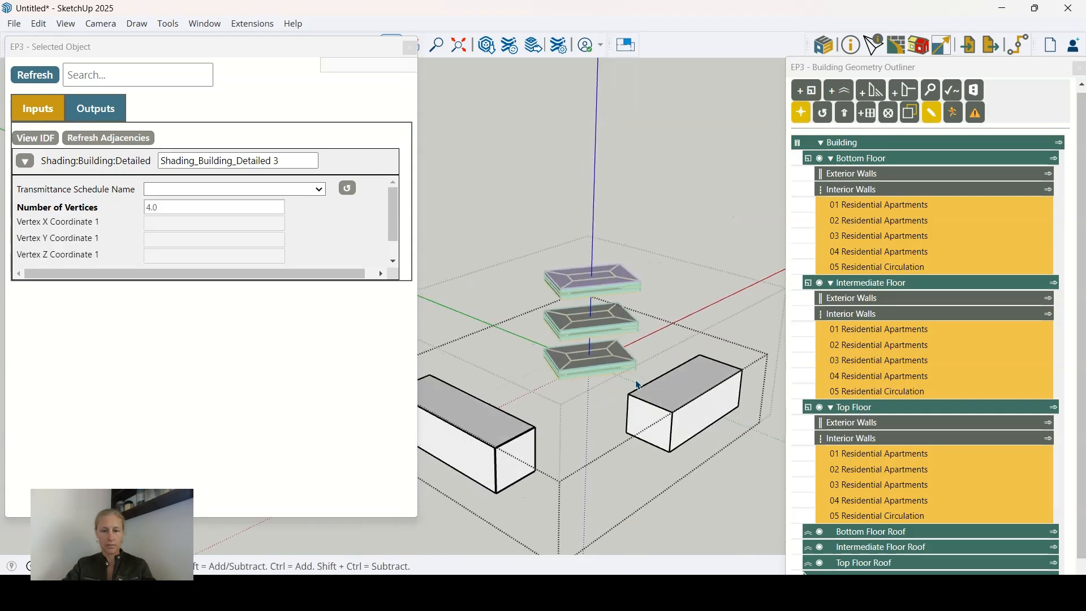
pyautogui.click(689, 384)
pyautogui.press('l')
pyautogui.click(666, 374)
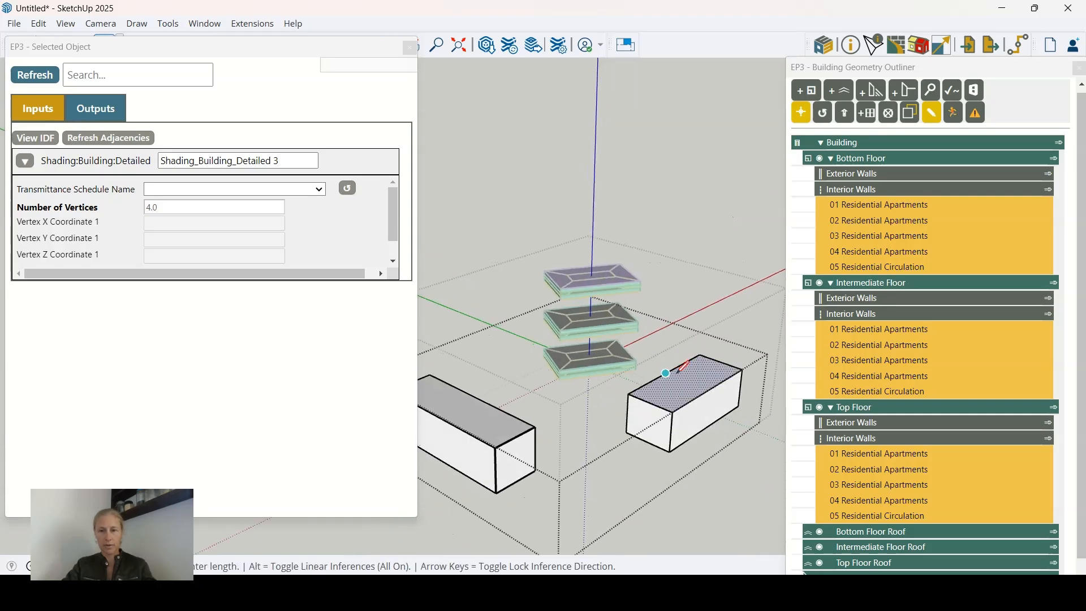
pyautogui.click(709, 389)
# Raise the far half of the first shading box into a taller block, and exit the site shading group.
pyautogui.press('space')
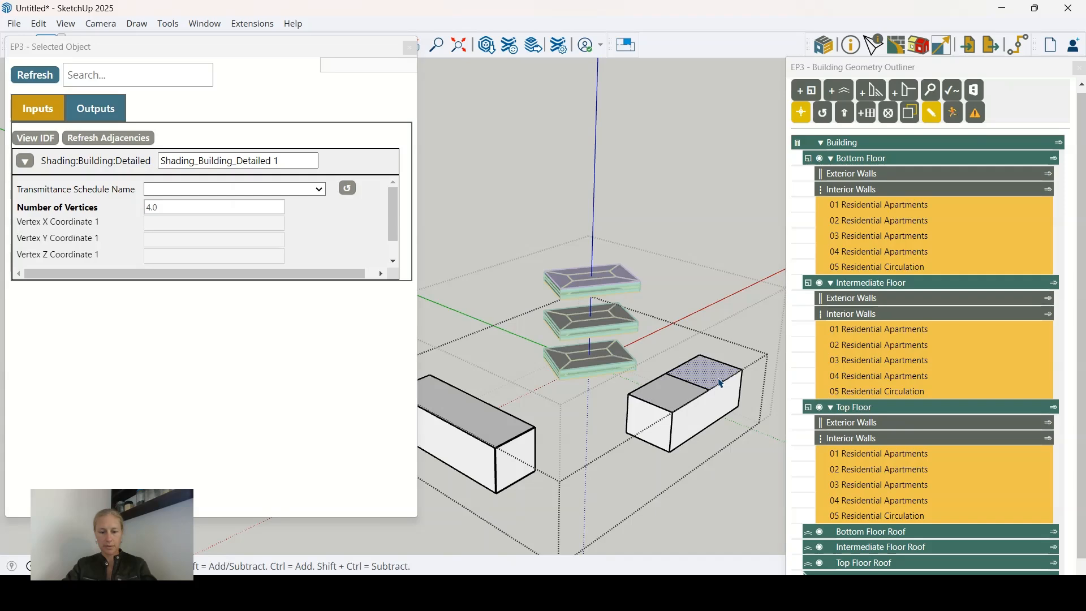
pyautogui.press('p')
pyautogui.moveTo(703, 383); pyautogui.dragTo(712, 346)
pyautogui.press('space')
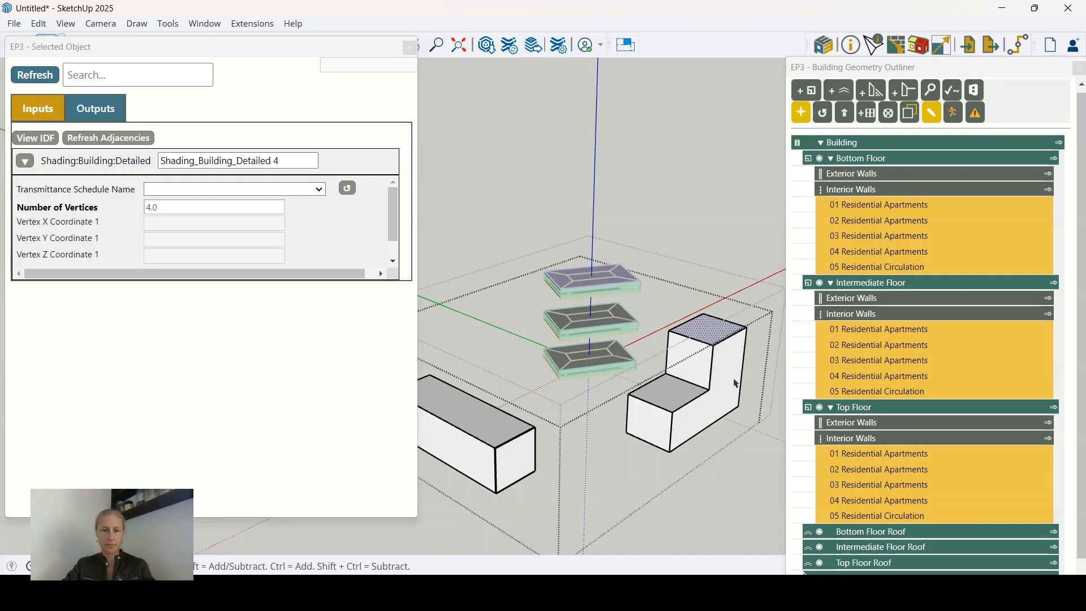
pyautogui.moveTo(711, 347); pyautogui.dragTo(691, 225, button='middle')
pyautogui.click(710, 273)
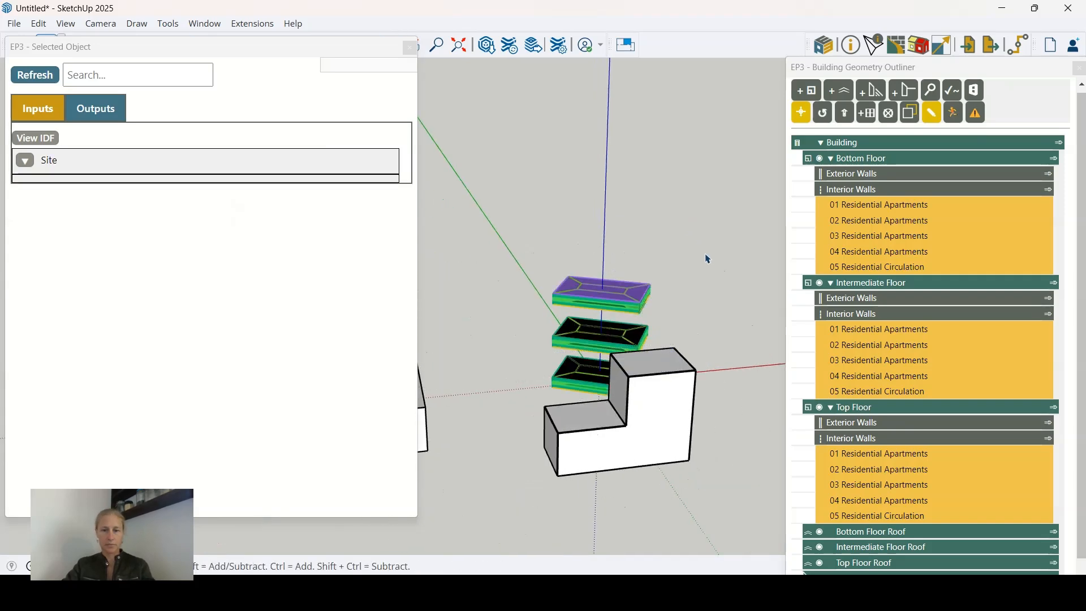
pyautogui.scroll(-2, 705, 254)
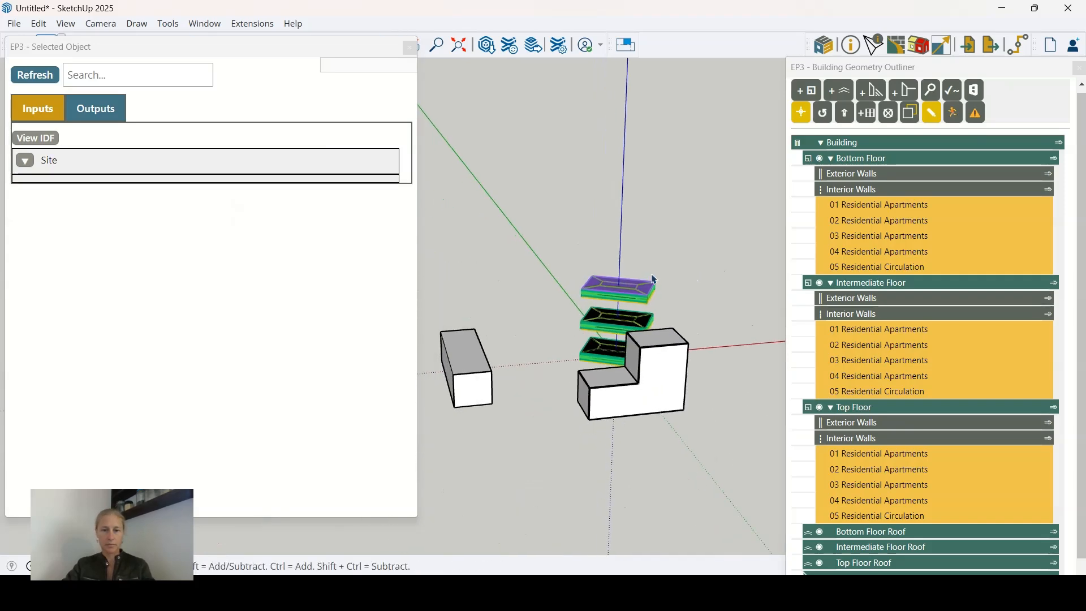
# Set the building's North Axis to 45 deg, and examine its orientation relative to the shading boxes.
pyautogui.click(854, 143)
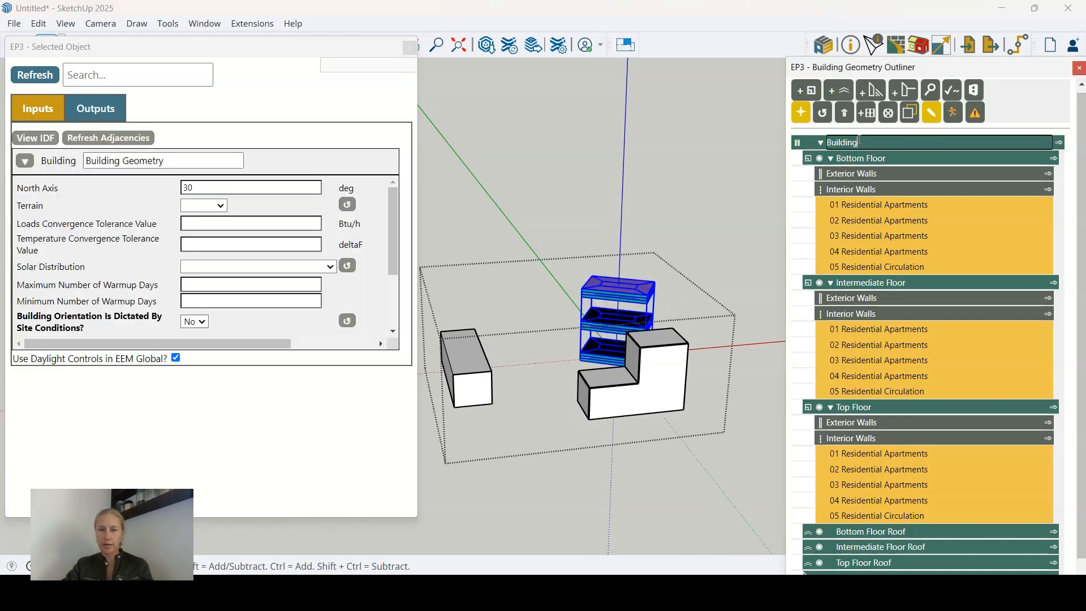
pyautogui.doubleClick(188, 187)
pyautogui.write('45')
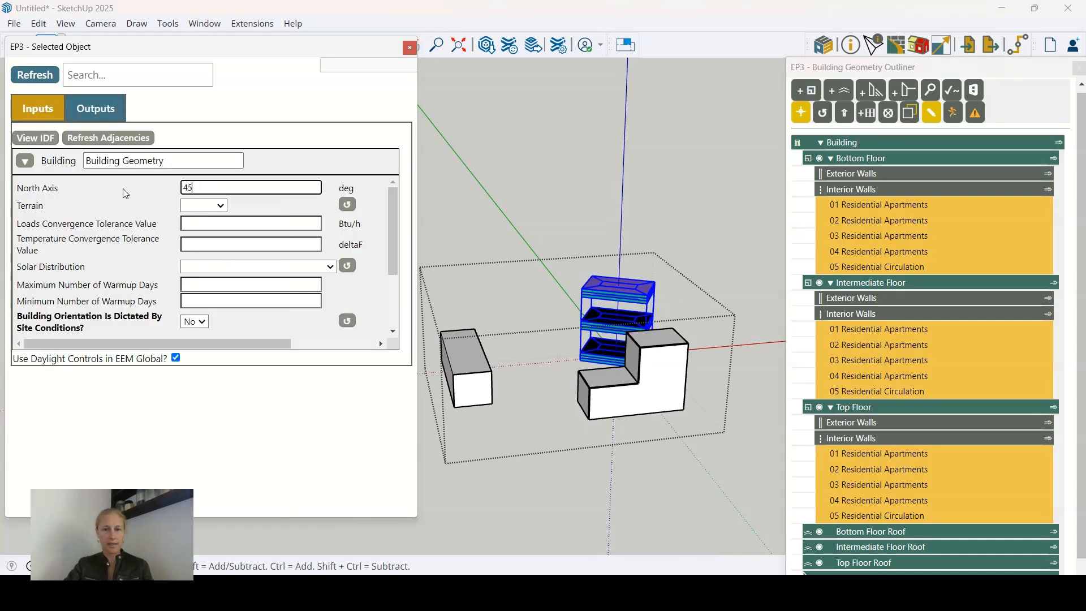
pyautogui.press('Tab')
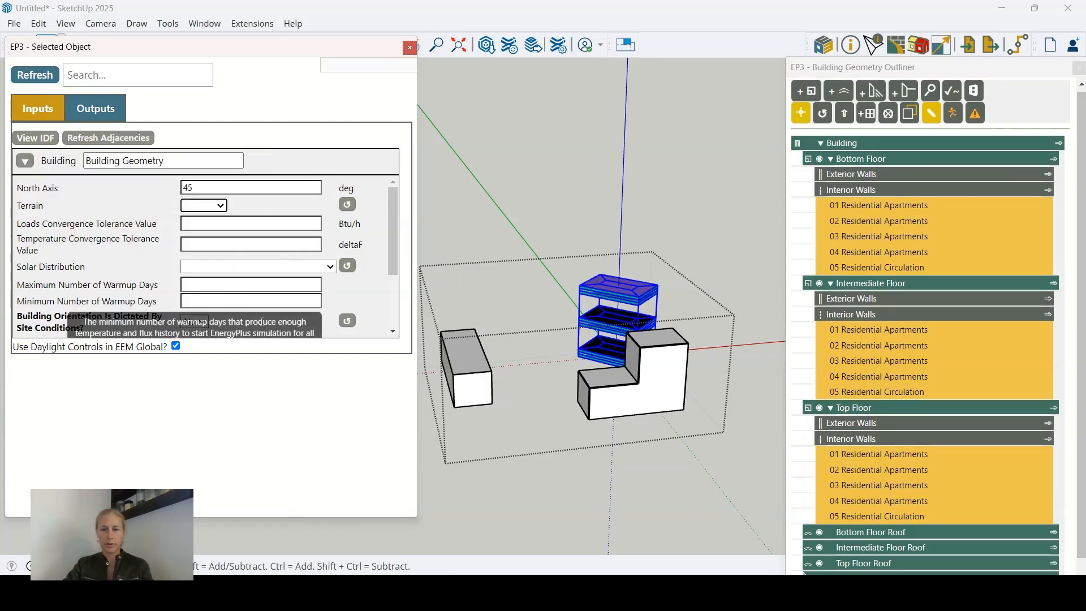
pyautogui.moveTo(735, 390); pyautogui.dragTo(669, 499, button='middle')
# Return the building's North Axis to 30 deg.
pyautogui.moveTo(201, 187); pyautogui.dragTo(102, 191)
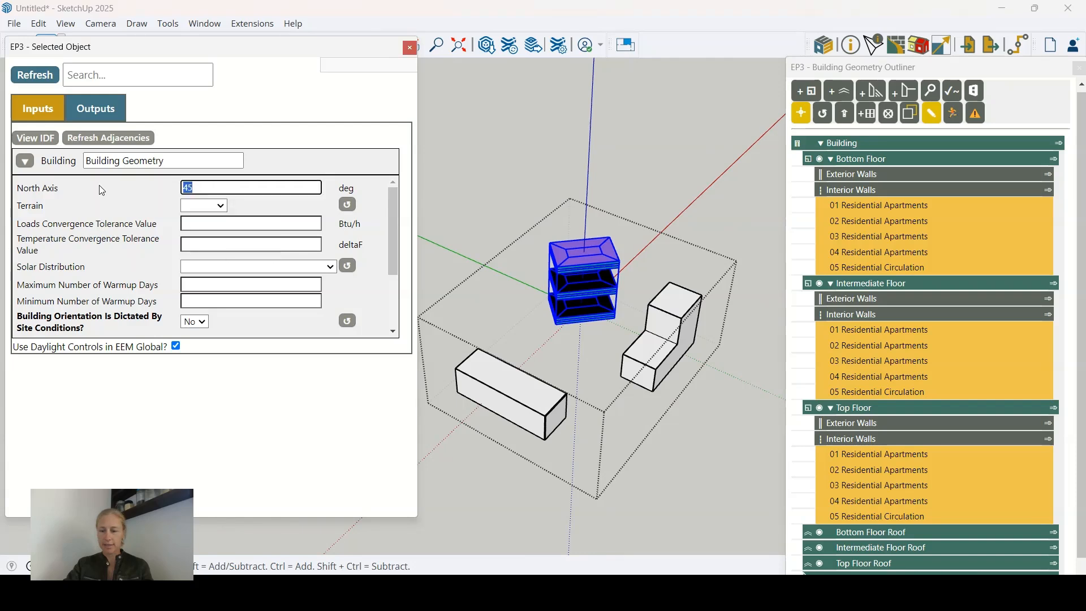
pyautogui.write('30')
pyautogui.press('Return')
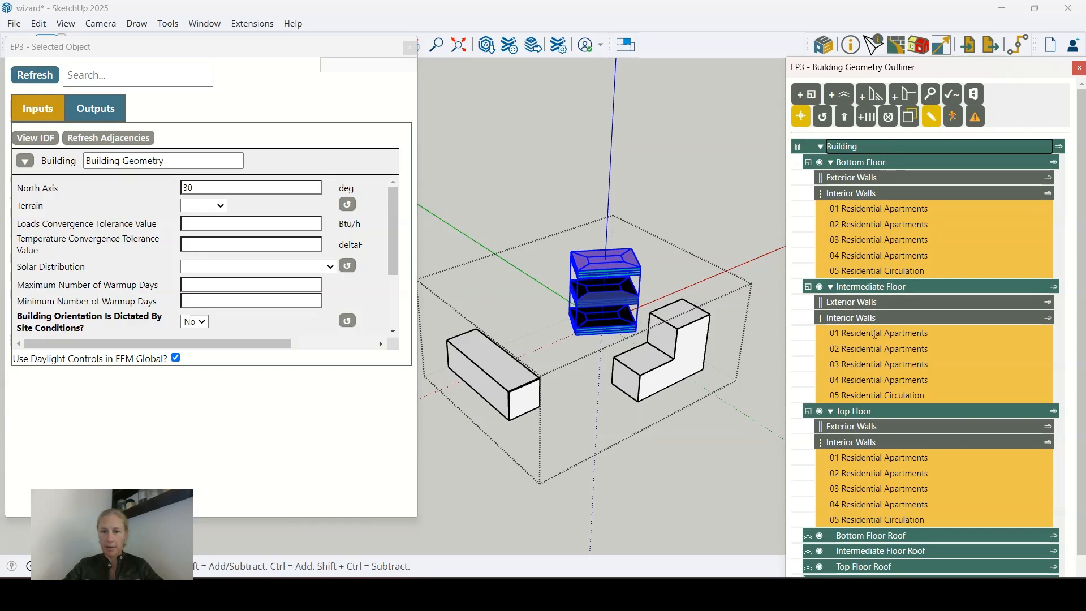
# Locate SiteShading 1 in the geometry outliner, and toggle its visibility off and back on.
pyautogui.scroll(-1, 890, 321)
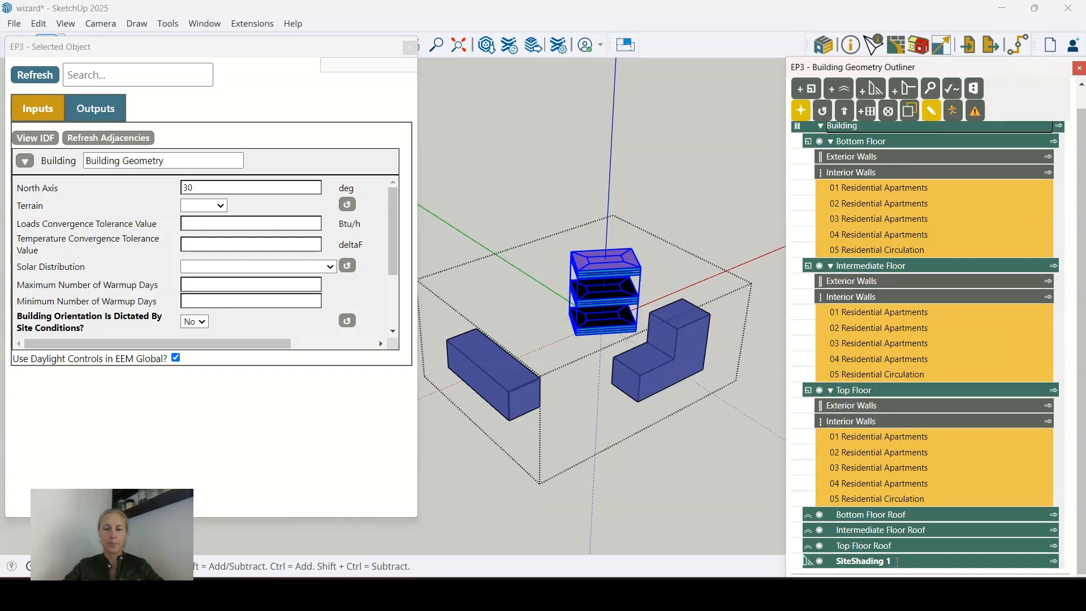
pyautogui.scroll(1, 931, 294)
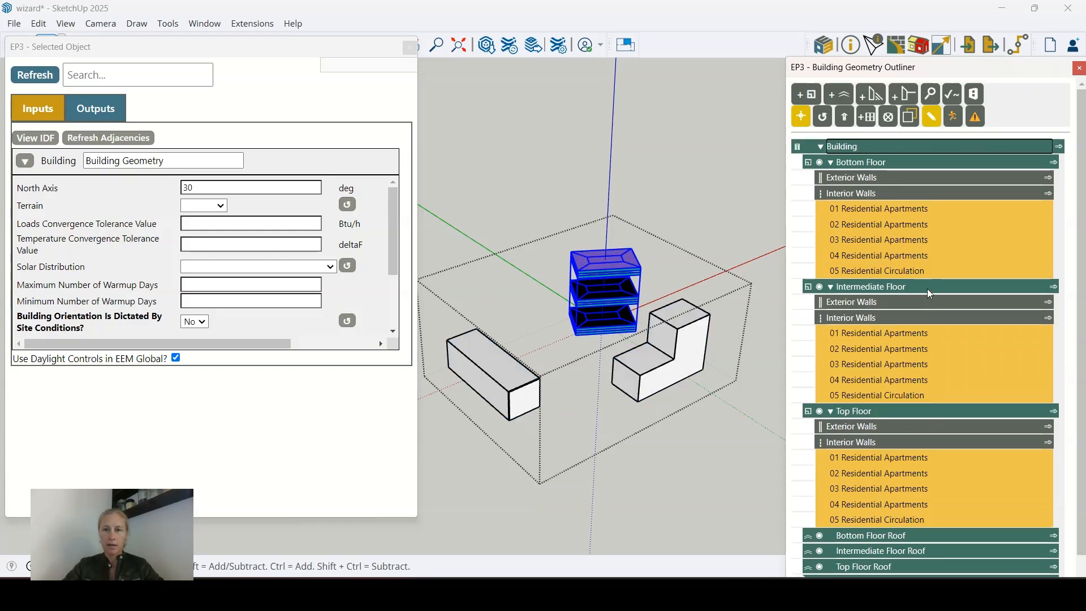
pyautogui.moveTo(642, 331); pyautogui.dragTo(593, 362, button='middle')
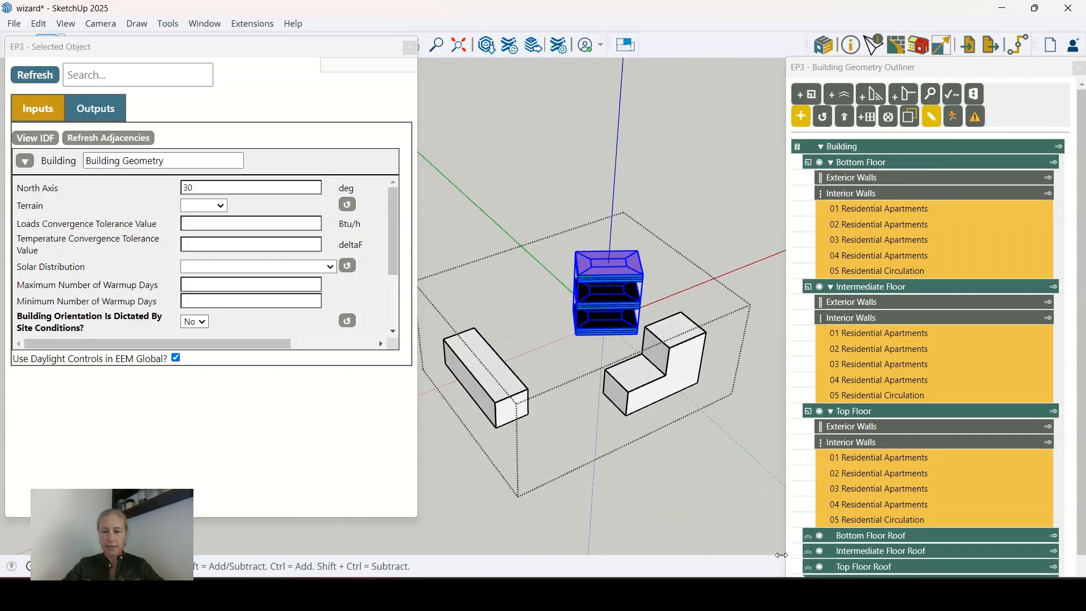
pyautogui.scroll(-1, 960, 421)
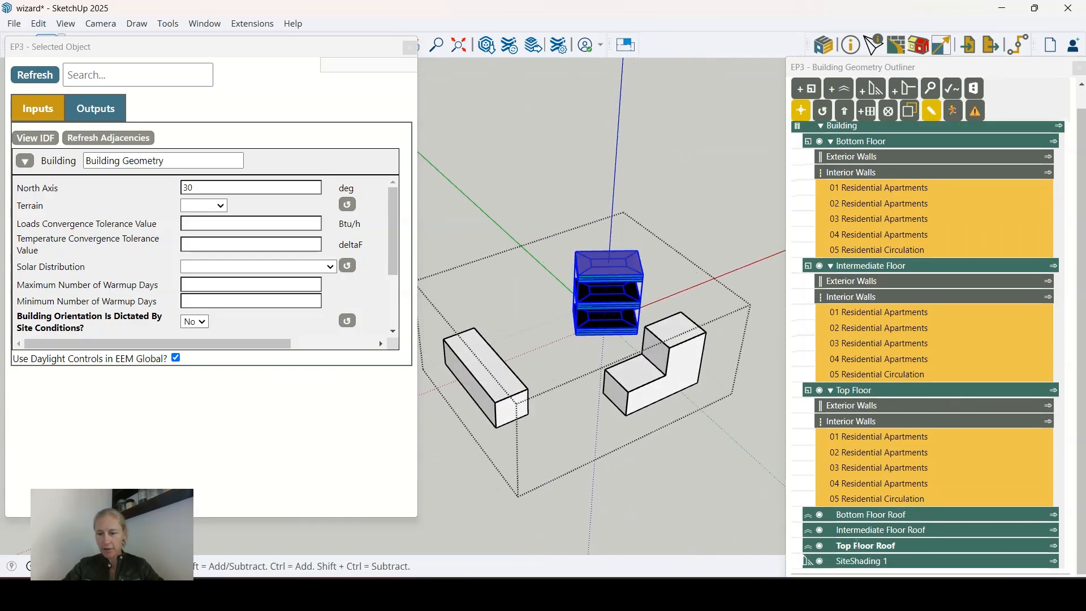
pyautogui.click(820, 562)
pyautogui.click(820, 564)
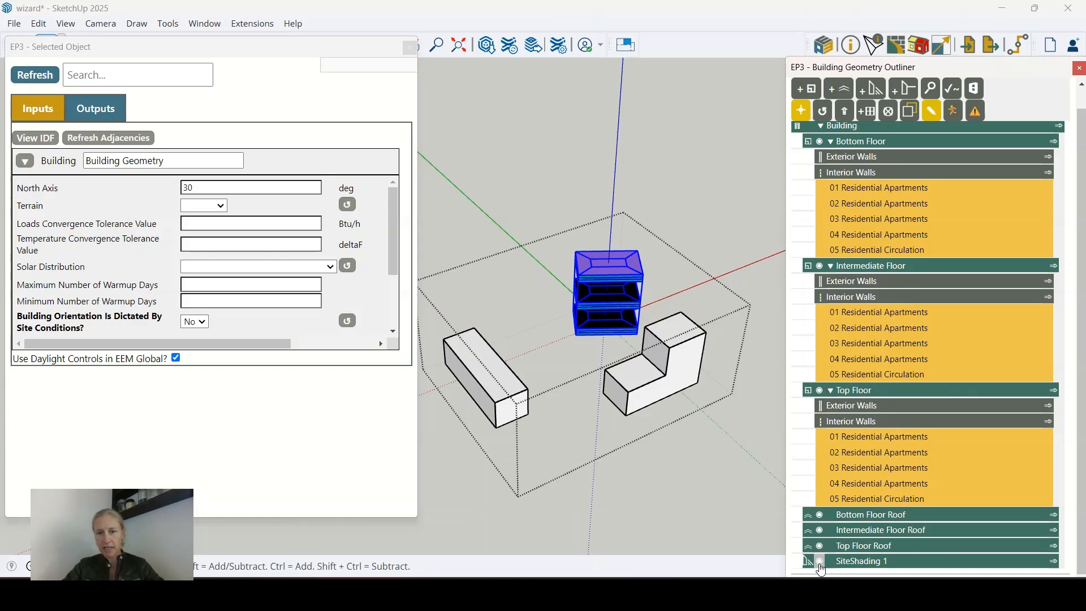
# Hide SiteShading 1 in the geometry outliner, and examine the building's stacked floors up close.
pyautogui.click(820, 563)
pyautogui.scroll(2, 544, 251)
pyautogui.scroll(5, 670, 287)
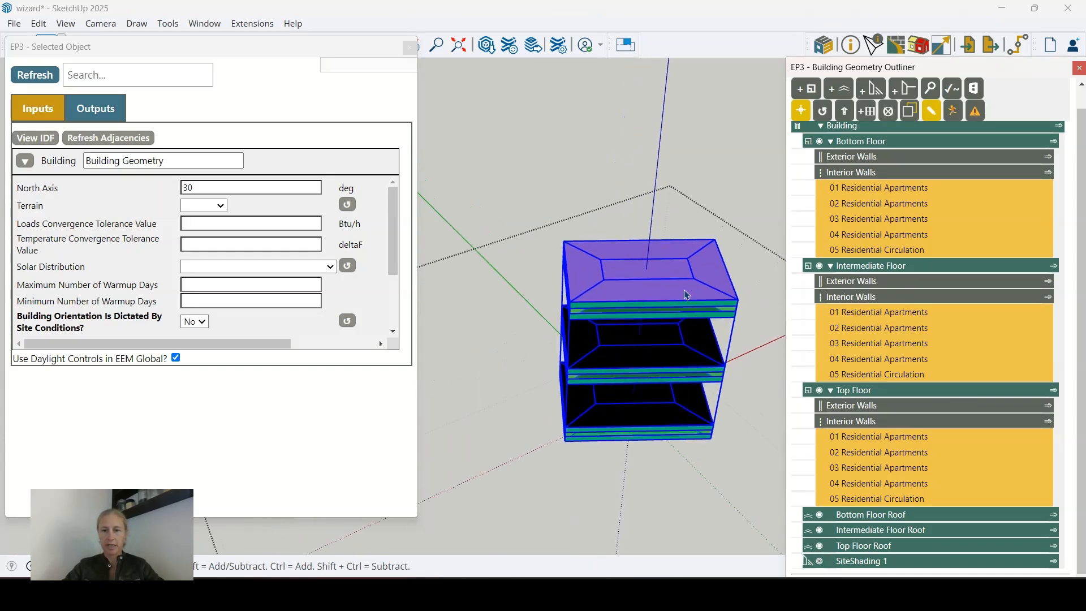
pyautogui.moveTo(631, 345); pyautogui.dragTo(630, 308, button='middle')
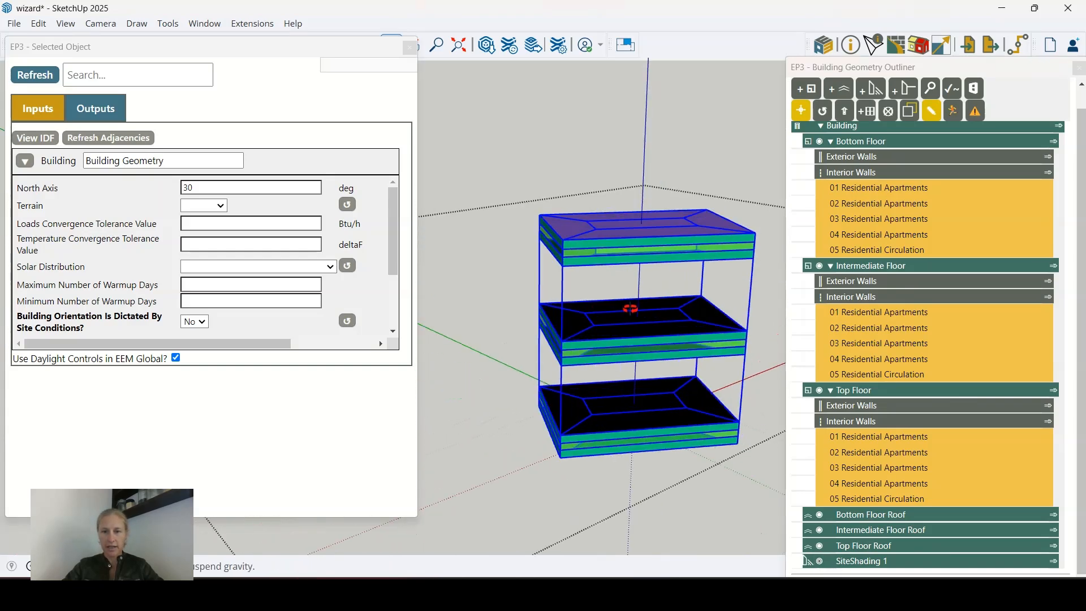
pyautogui.scroll(-3, 512, 314)
pyautogui.scroll(3, 742, 316)
pyautogui.scroll(2, 666, 314)
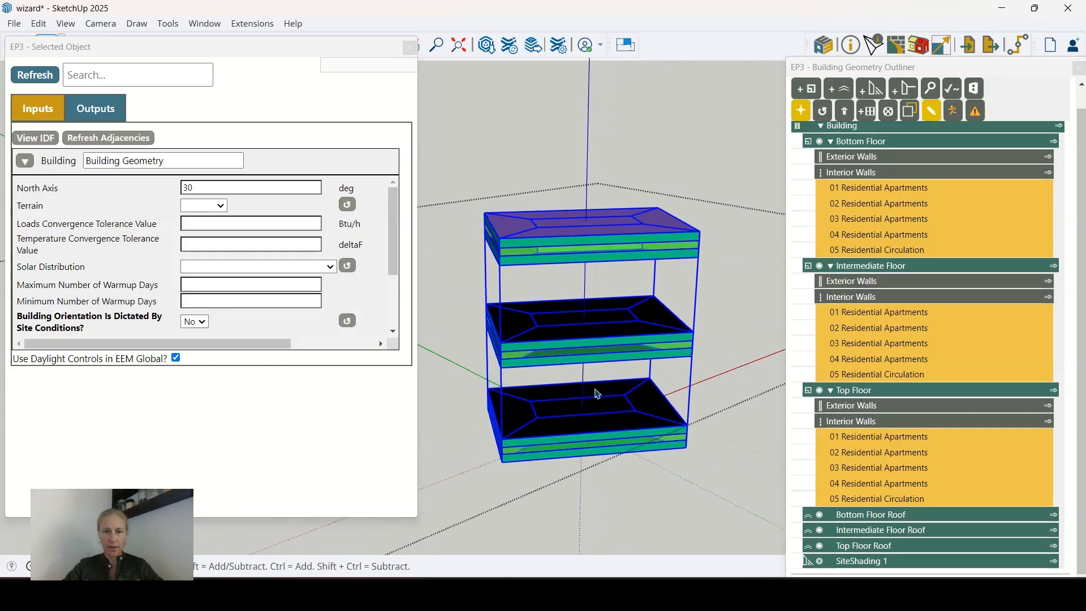
pyautogui.moveTo(598, 393); pyautogui.dragTo(745, 352, button='middle')
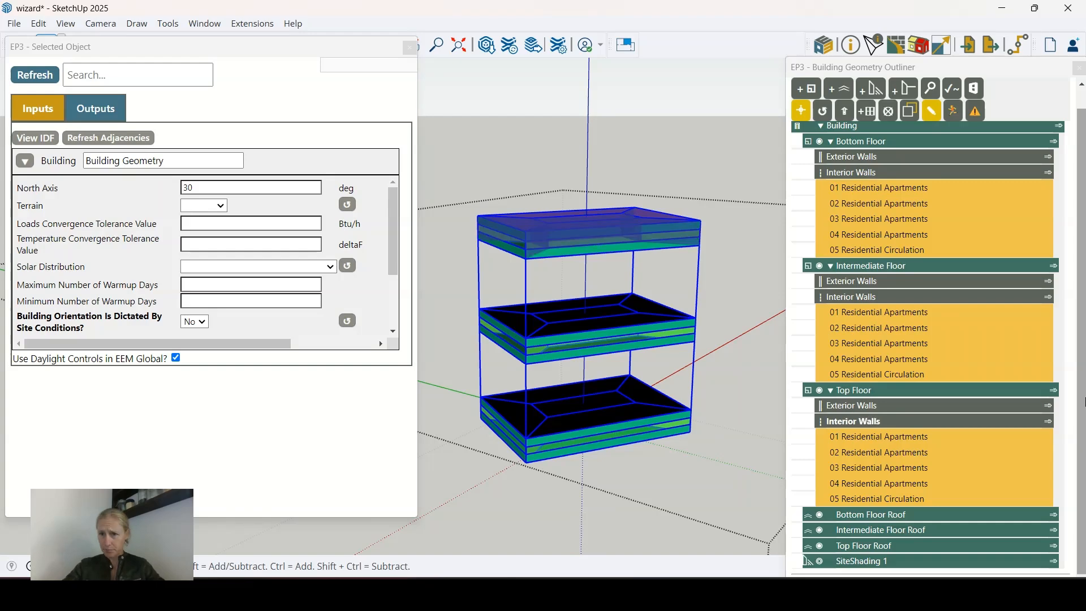
# Check the Floor Multiplier of the Bottom Floor, Top Floor and Intermediate Floor.
pyautogui.scroll(2, 905, 226)
pyautogui.click(861, 162)
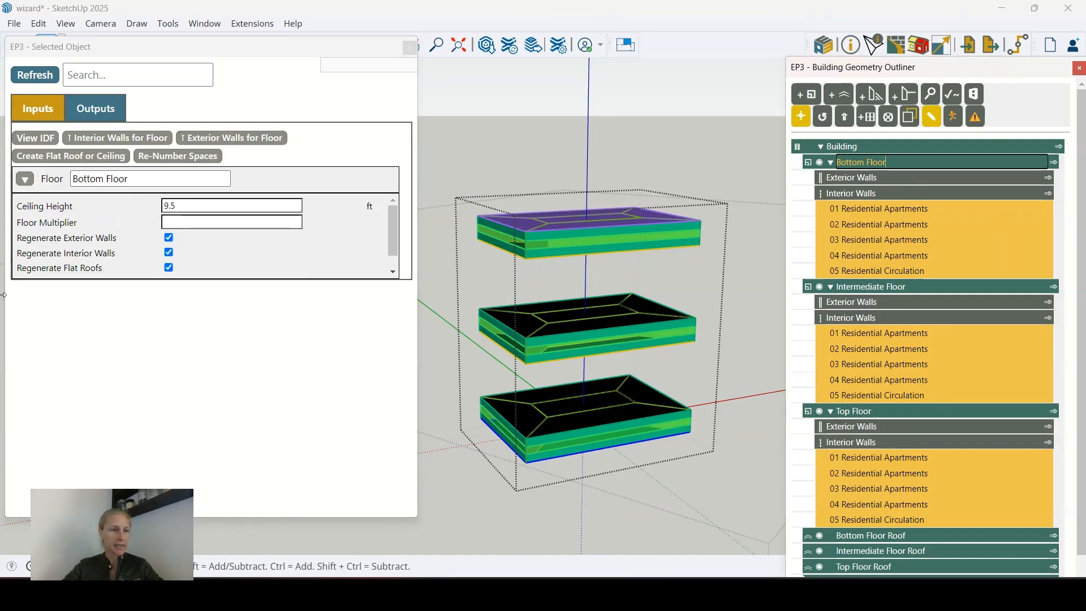
pyautogui.scroll(-1, 181, 222)
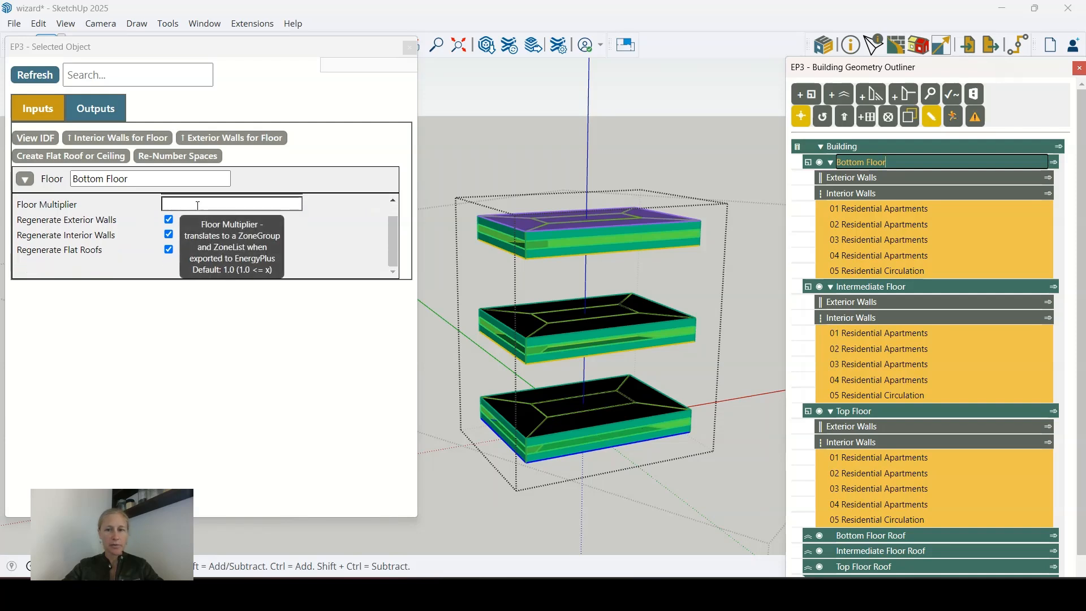
pyautogui.click(863, 412)
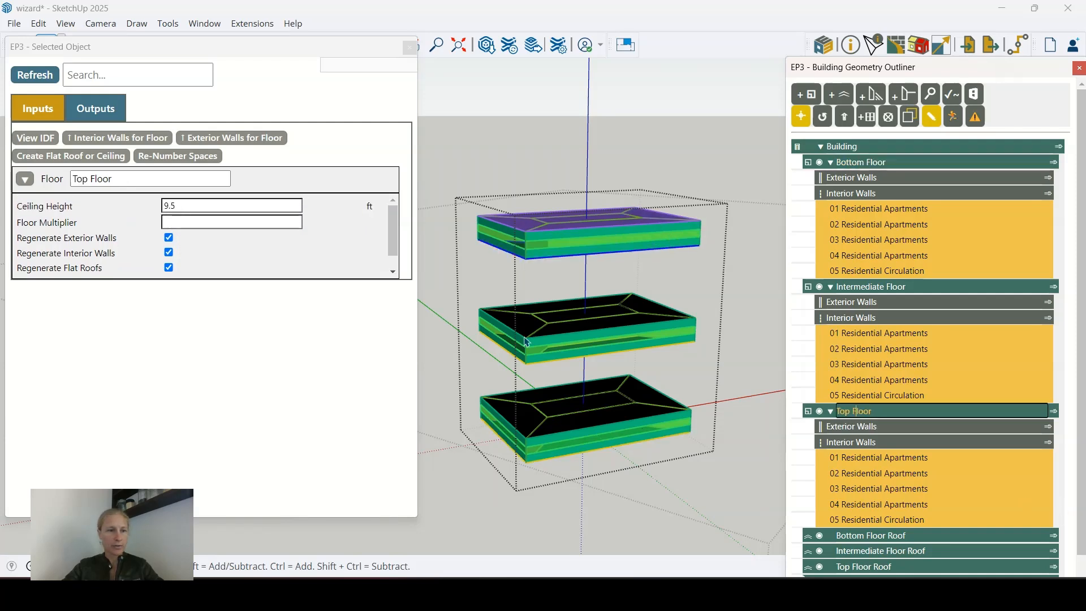
pyautogui.scroll(-1, 216, 223)
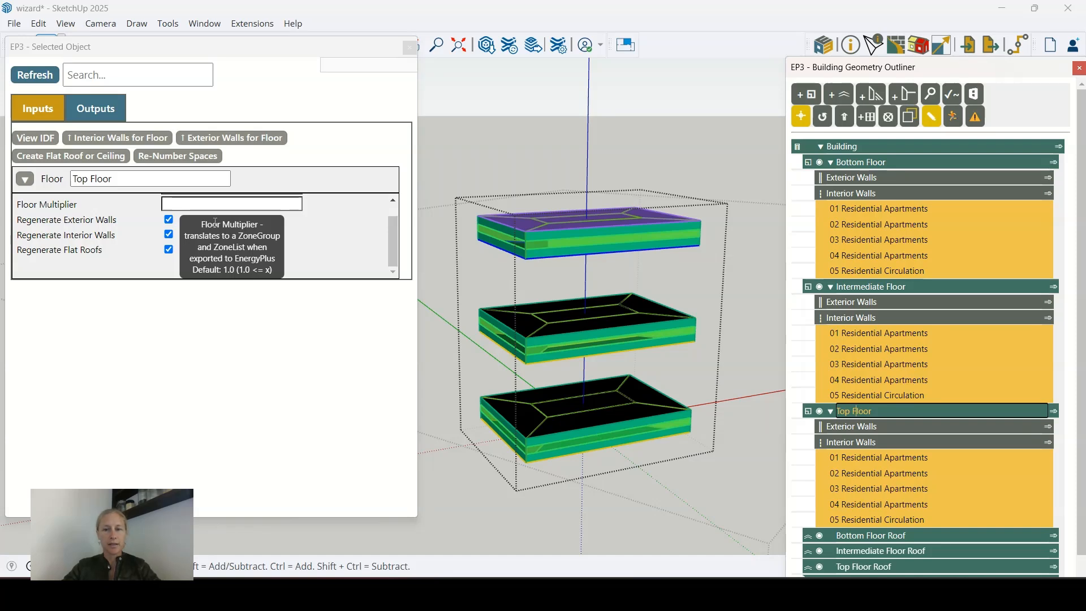
pyautogui.click(942, 286)
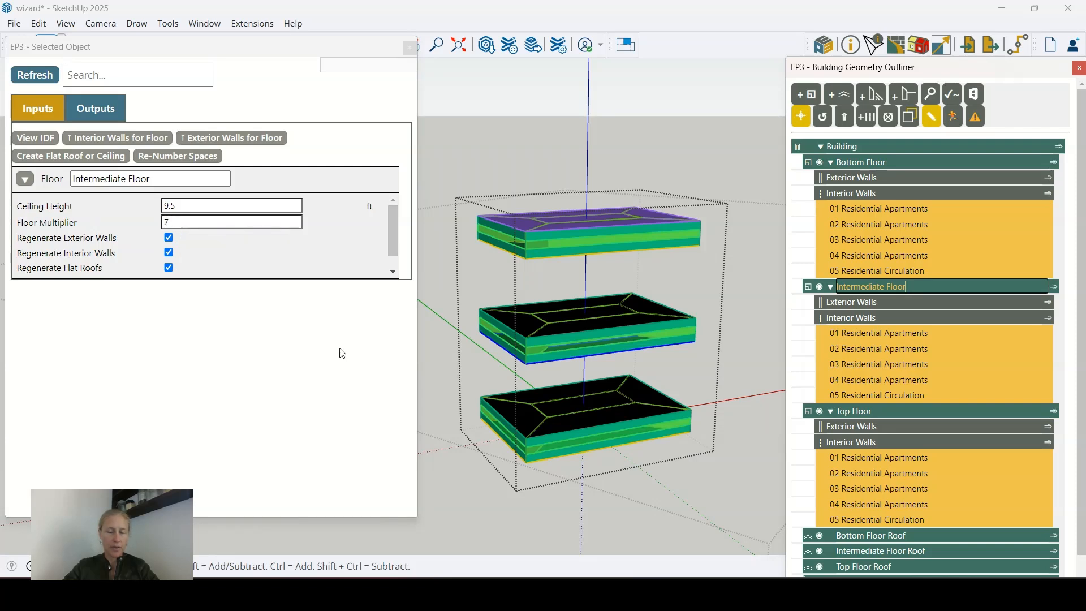
# Locate the Intermediate Floor Roof in the geometry outliner, and select it in the model to examine its surfaces.
pyautogui.moveTo(601, 389); pyautogui.dragTo(602, 422, button='middle')
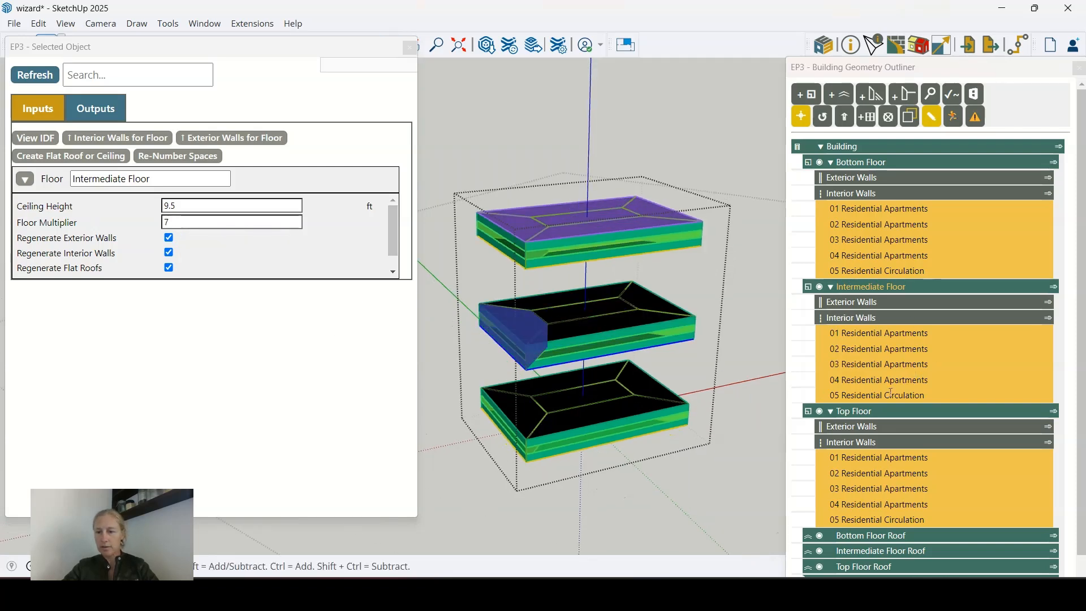
pyautogui.scroll(-1, 882, 455)
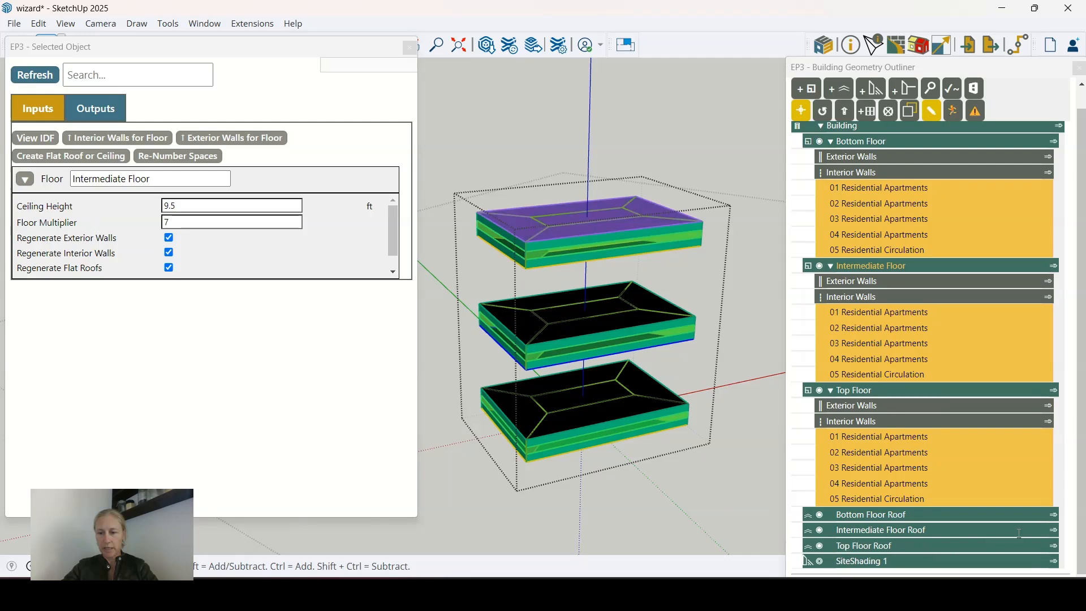
pyautogui.doubleClick(999, 526)
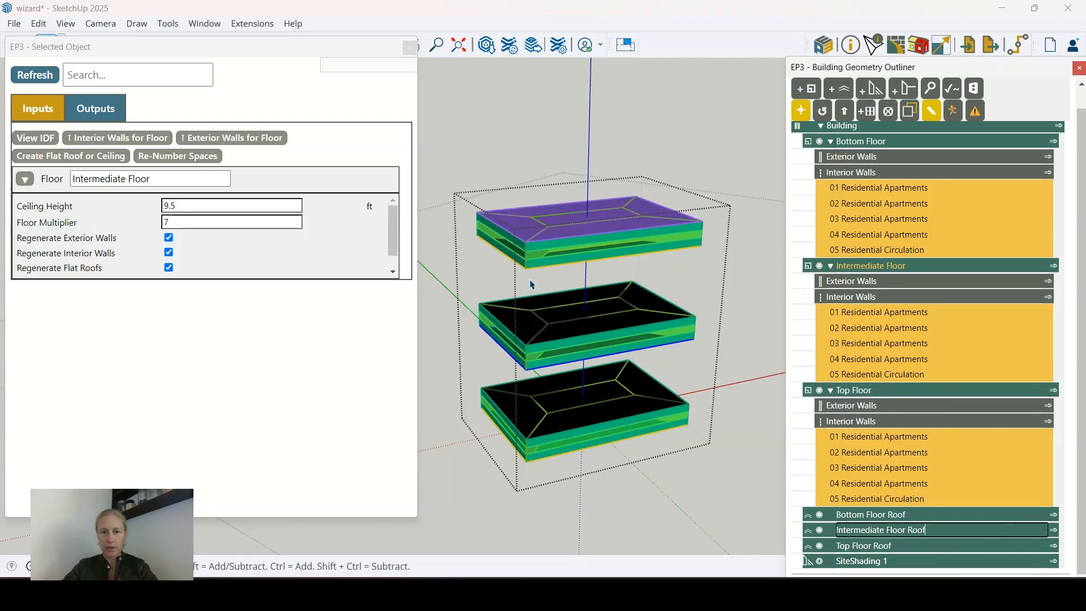
pyautogui.click(557, 319)
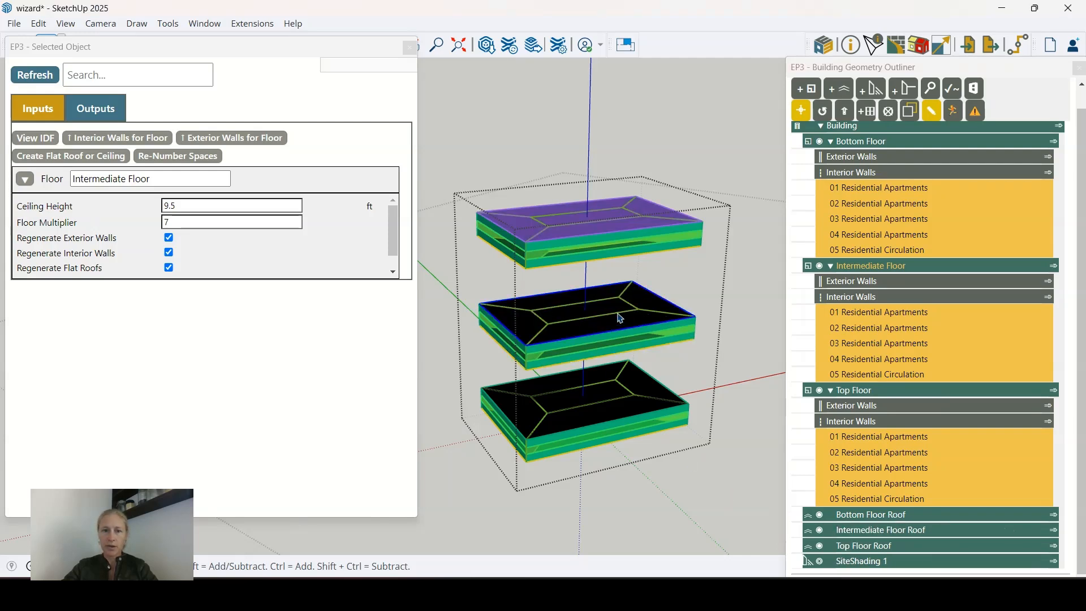
pyautogui.scroll(1, 570, 325)
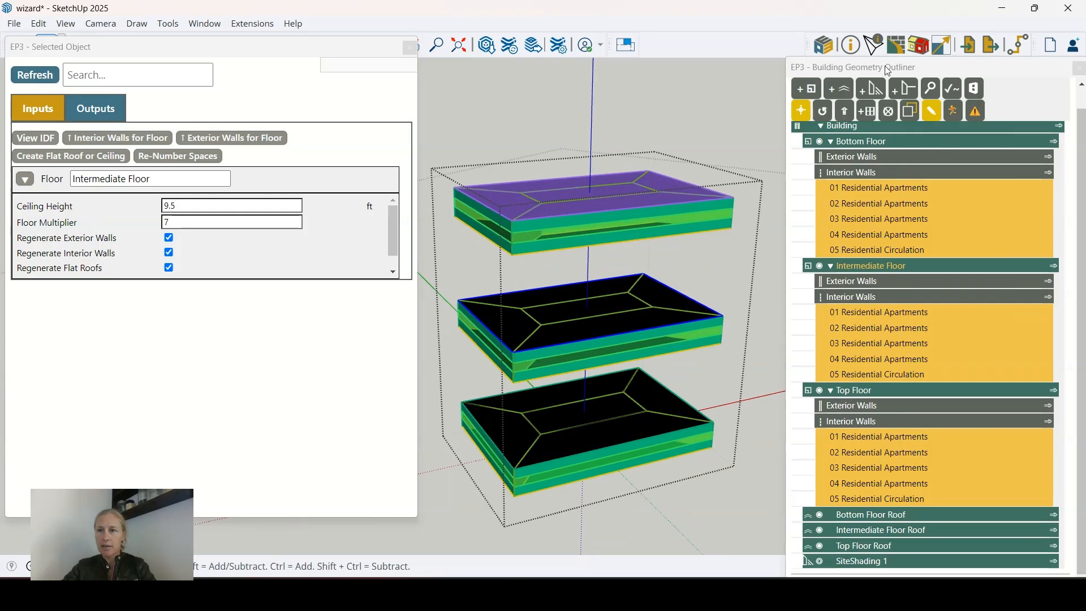
# Show the constructions list beside the model, and set the Adiabatic Interior Floor Ceiling construction's color to RGB 126, 53, 53.
pyautogui.click(898, 47)
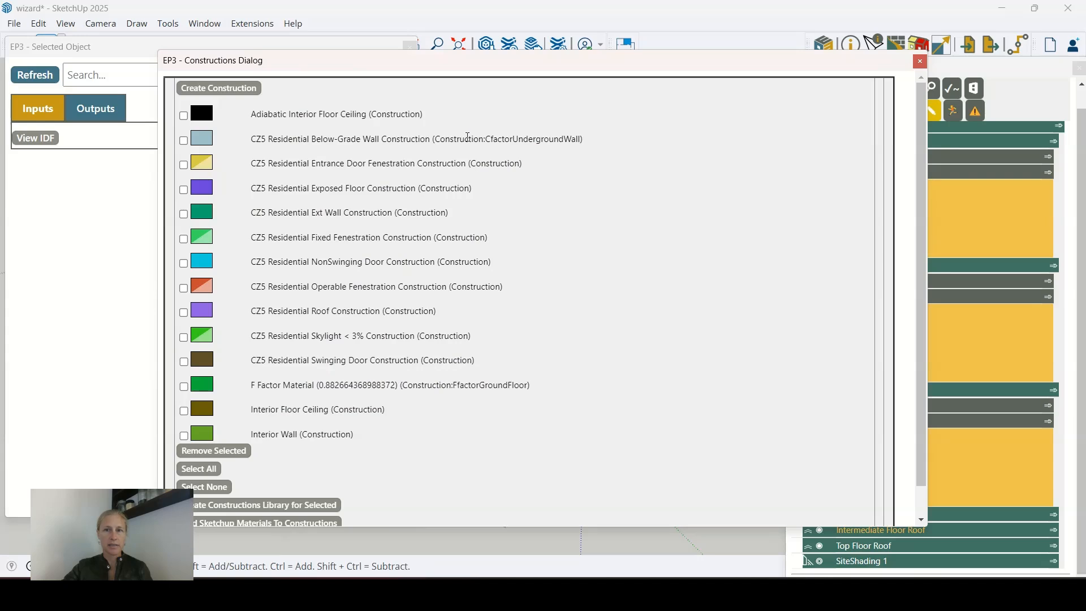
pyautogui.moveTo(925, 131); pyautogui.dragTo(628, 131)
pyautogui.moveTo(345, 62); pyautogui.dragTo(224, 72)
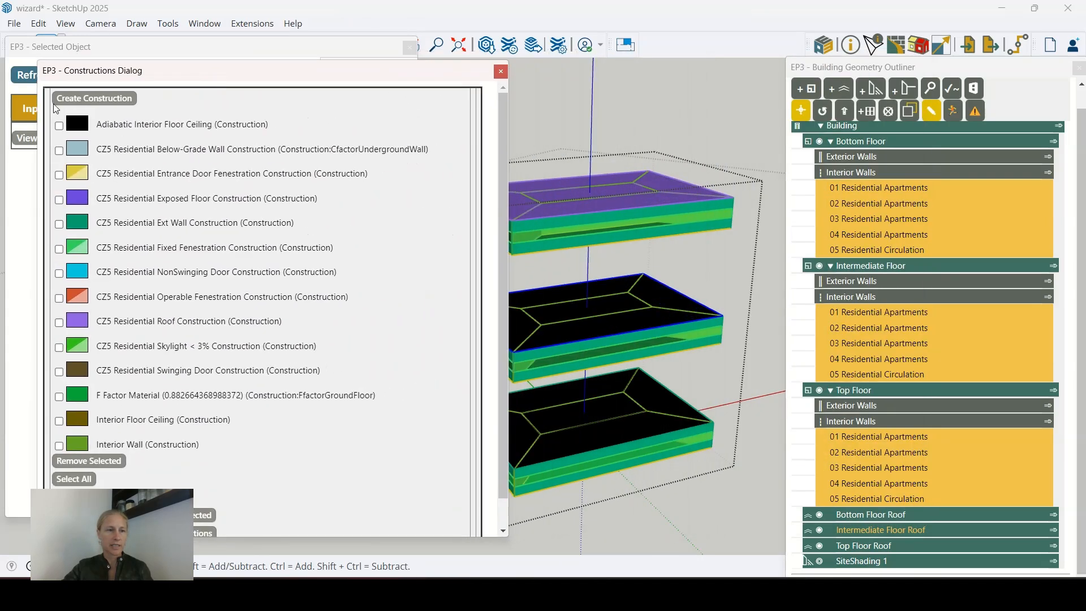
pyautogui.click(80, 128)
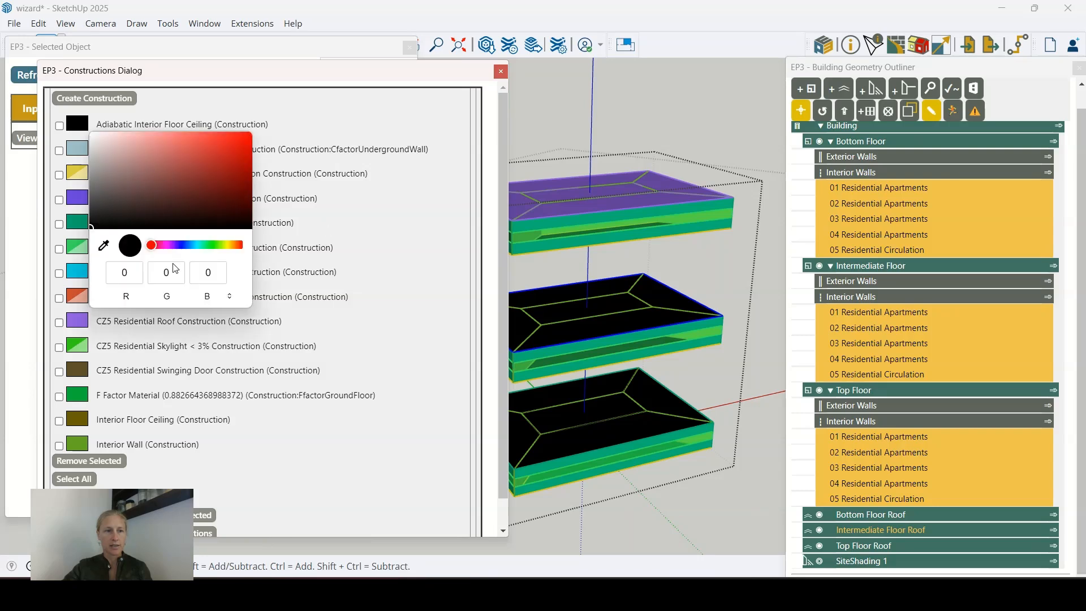
pyautogui.moveTo(93, 228); pyautogui.dragTo(187, 186)
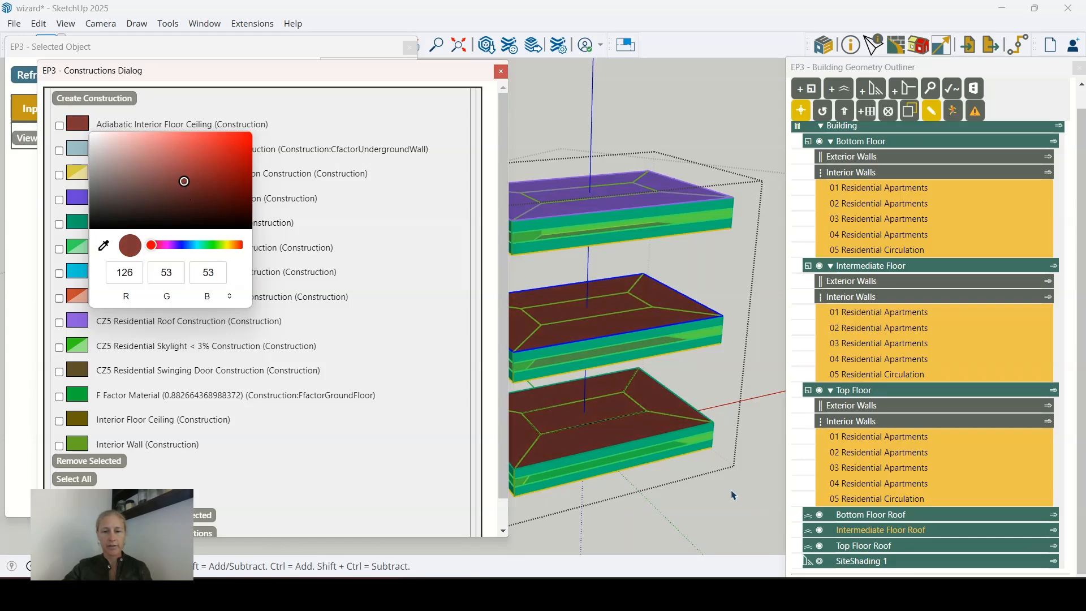
# Examine the adiabatic floor and ceiling surfaces of the three modeled floors from above and below.
pyautogui.moveTo(650, 494); pyautogui.dragTo(619, 402, button='middle')
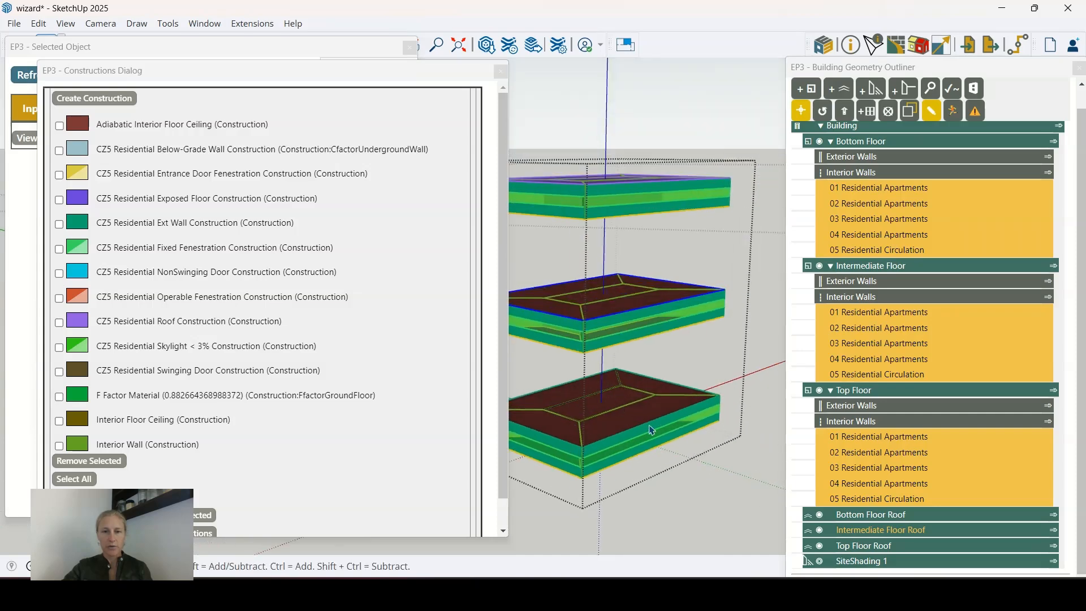
pyautogui.moveTo(644, 328); pyautogui.dragTo(624, 315, button='middle')
pyautogui.scroll(-1, 635, 308)
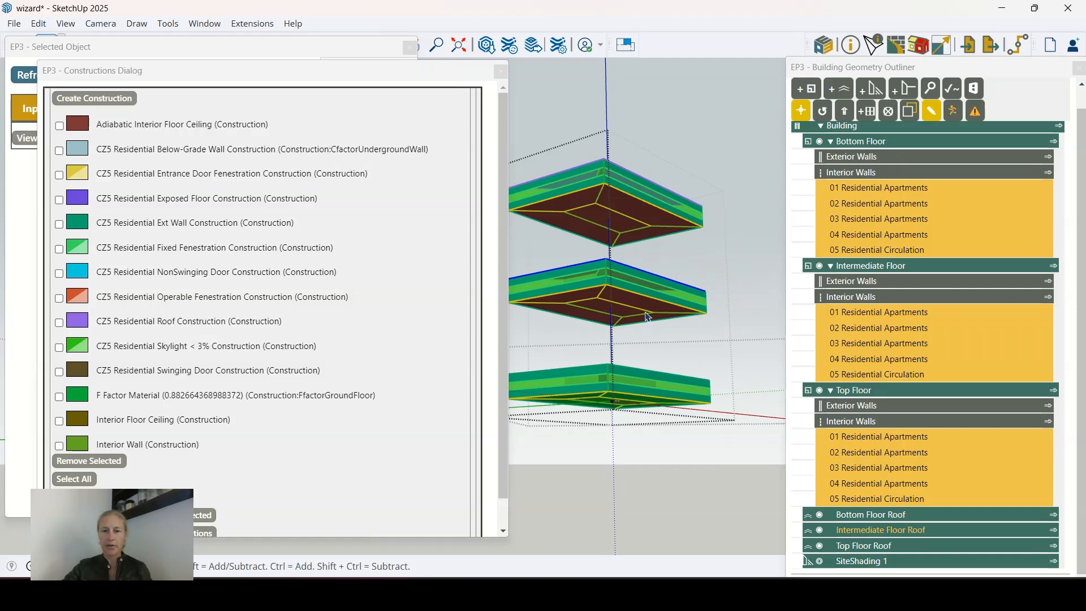
pyautogui.moveTo(568, 306); pyautogui.dragTo(673, 347, button='middle')
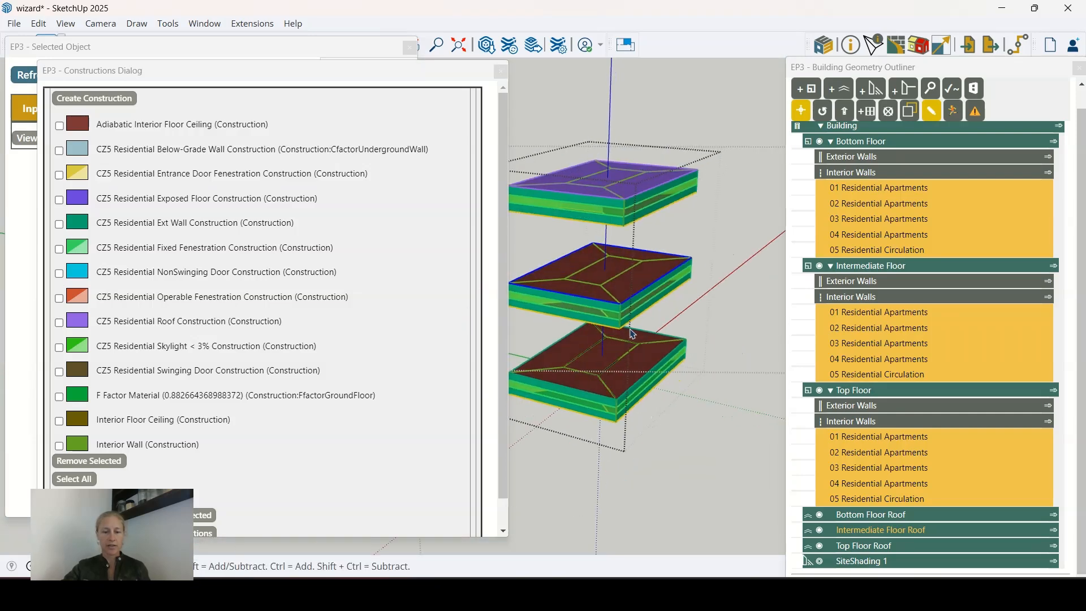
pyautogui.press('o')
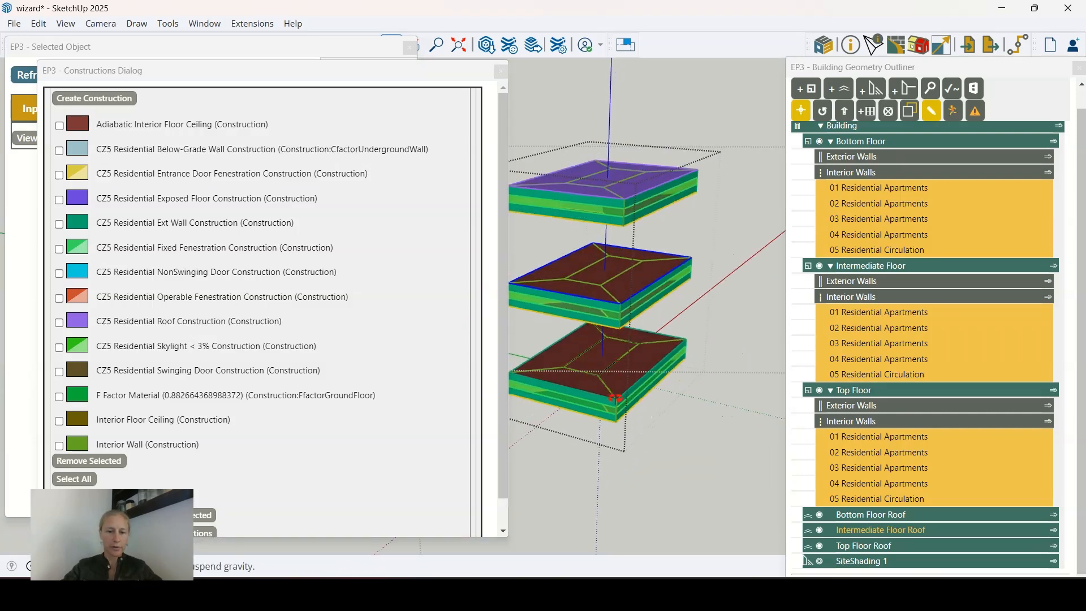
pyautogui.moveTo(590, 403); pyautogui.dragTo(634, 256)
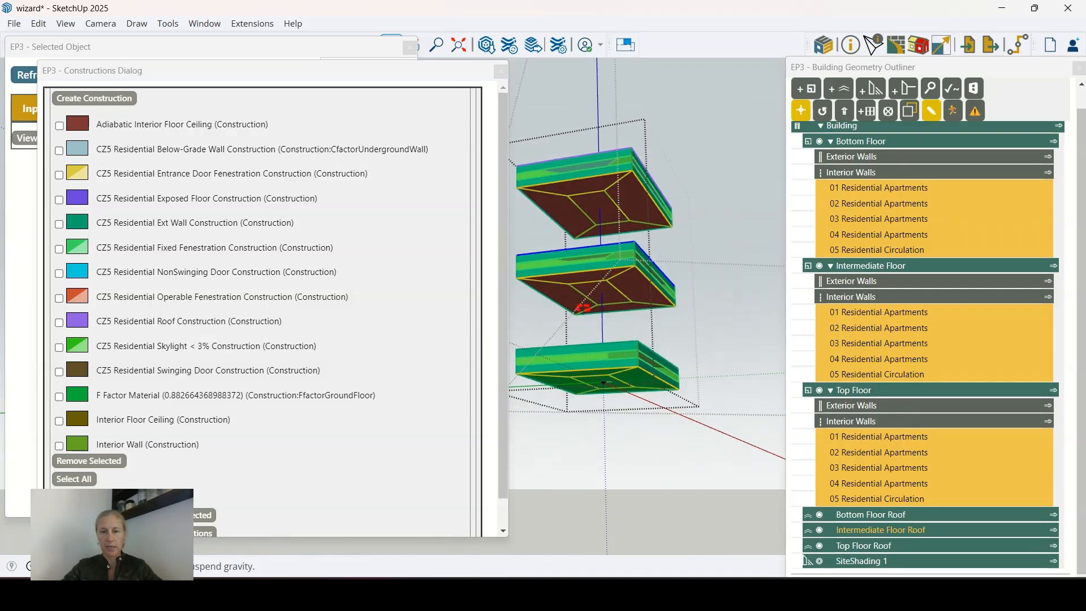
pyautogui.press('space')
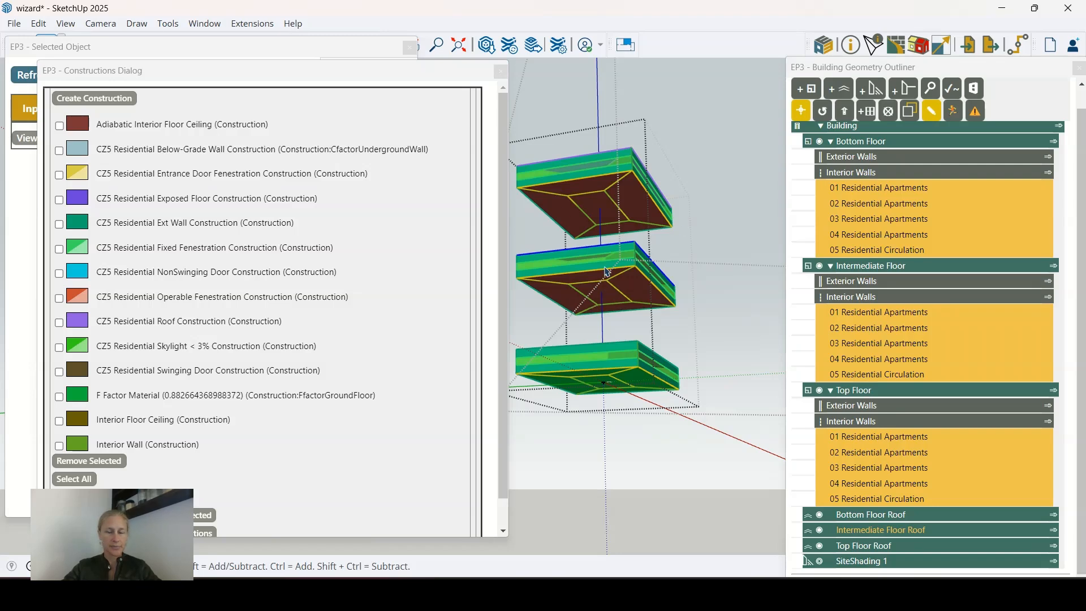
# Lighten the Adiabatic Interior Floor Ceiling construction's color to RGB 136, 68, 68.
pyautogui.click(74, 129)
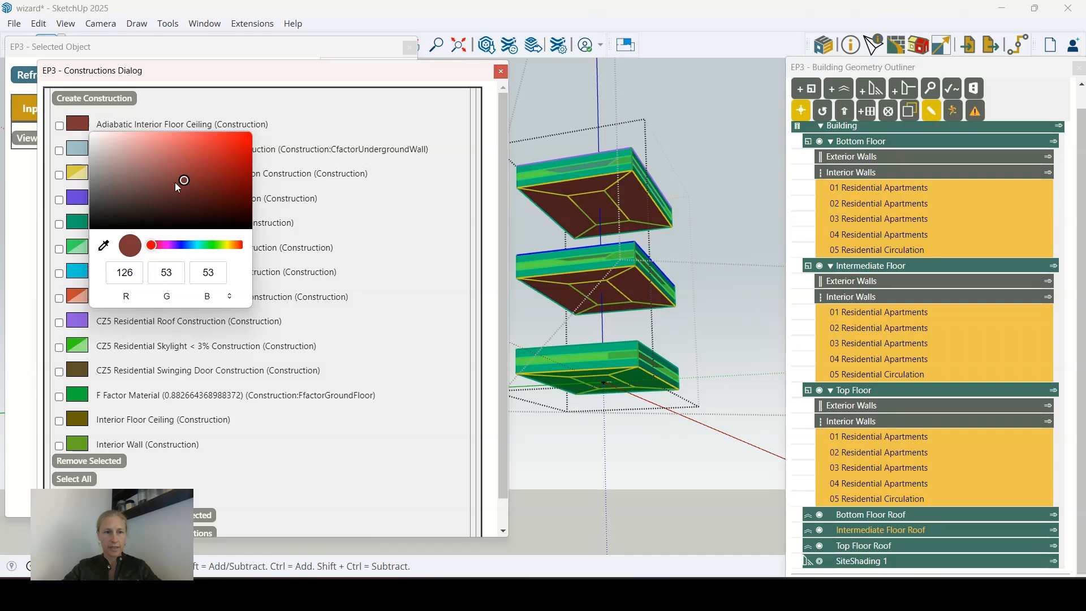
pyautogui.moveTo(176, 184)
pyautogui.mouseDown()
pyautogui.moveTo(203, 150)
pyautogui.moveTo(182, 187)
pyautogui.moveTo(190, 146)
pyautogui.moveTo(176, 167)
pyautogui.moveTo(161, 157)
pyautogui.moveTo(177, 170)
pyautogui.moveTo(161, 190)
pyautogui.moveTo(170, 178)
pyautogui.mouseUp()
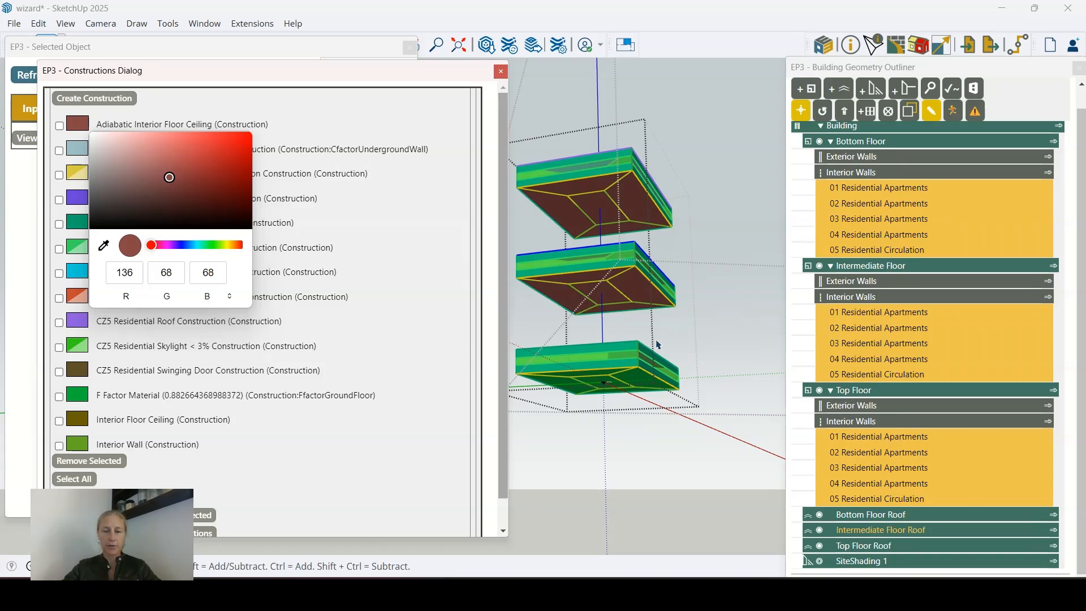
pyautogui.click(410, 83)
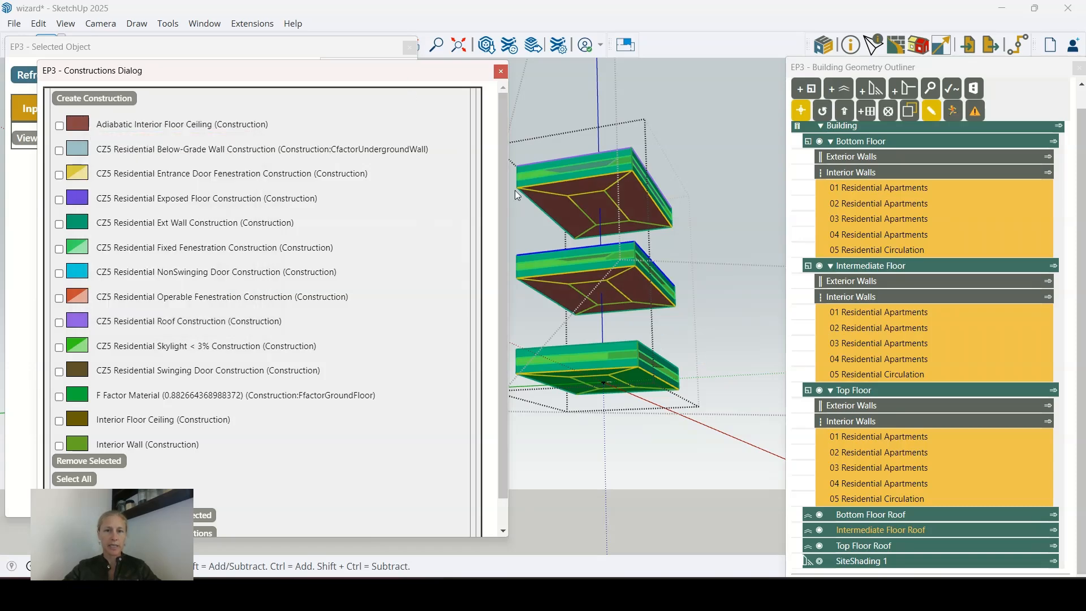
# Examine the recolored adiabatic surfaces around the intermediate floor, and close the Constructions dialog.
pyautogui.moveTo(623, 256); pyautogui.dragTo(656, 390, button='middle')
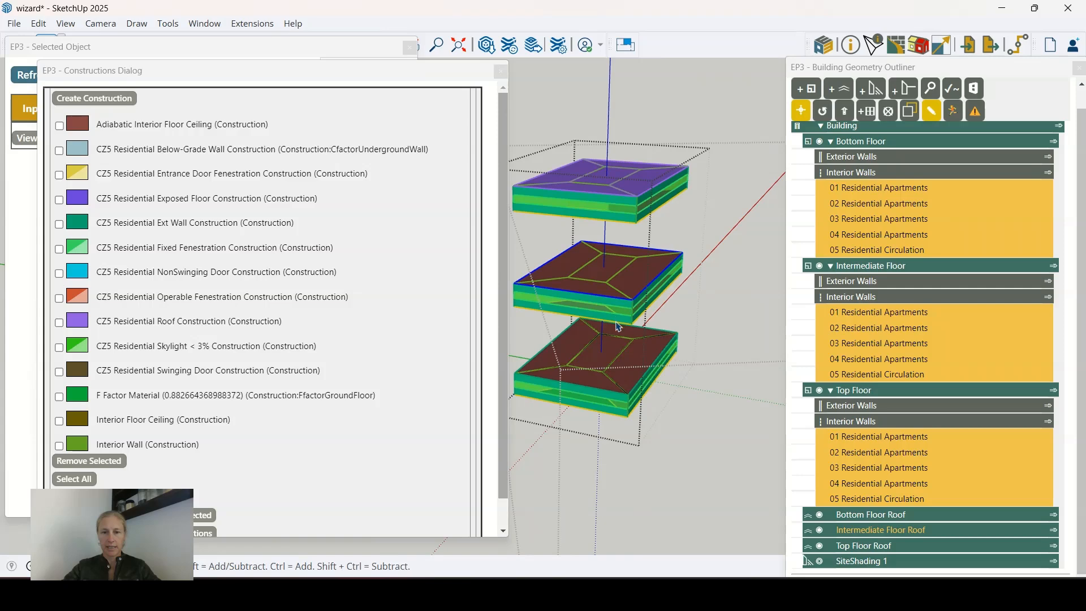
pyautogui.moveTo(620, 311); pyautogui.dragTo(673, 130, button='middle')
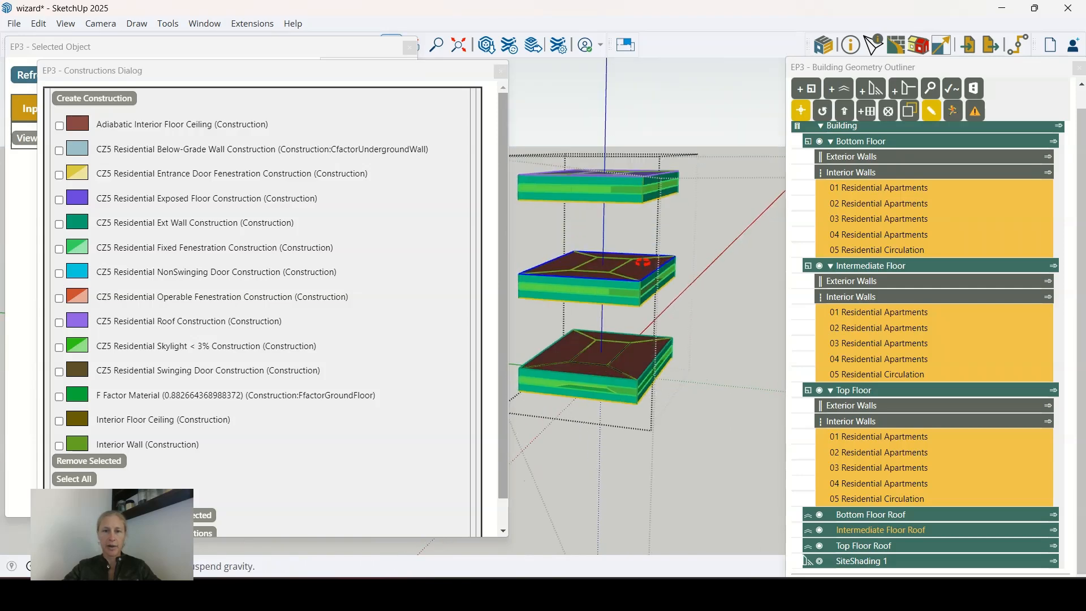
pyautogui.click(500, 73)
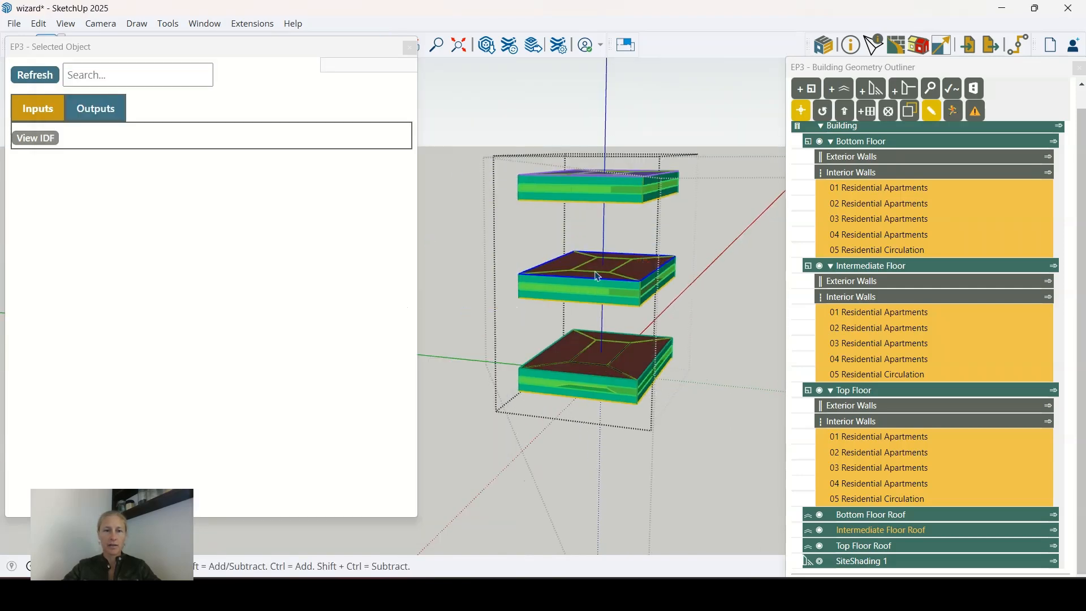
# Open the Intermediate Floor's Exterior Walls group for editing, and toggle the exterior geometry's visibility off and back on.
pyautogui.moveTo(598, 277); pyautogui.dragTo(484, 381, button='middle')
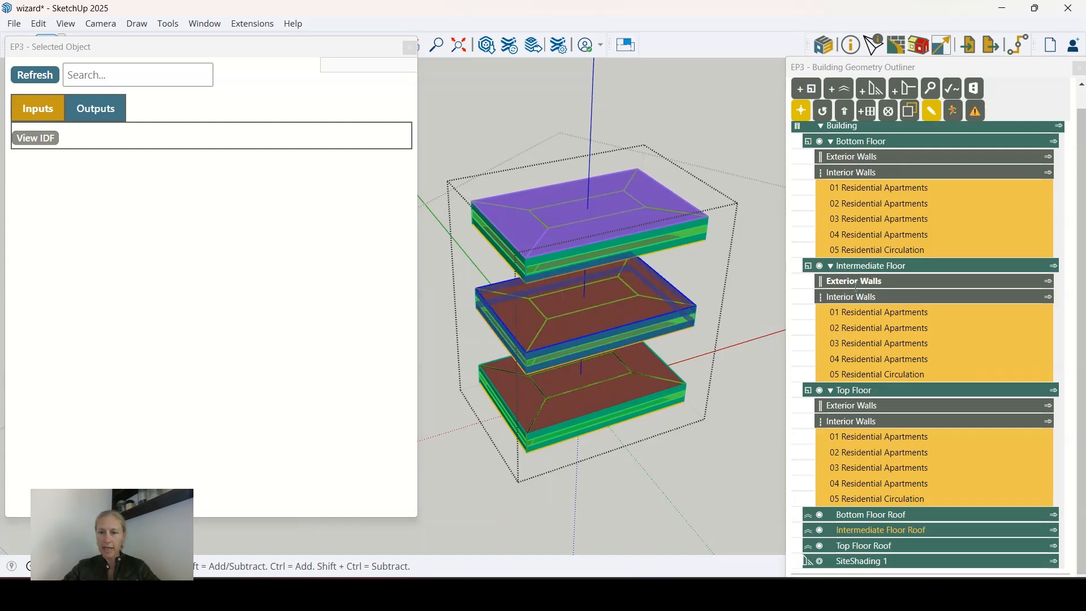
pyautogui.click(1050, 287)
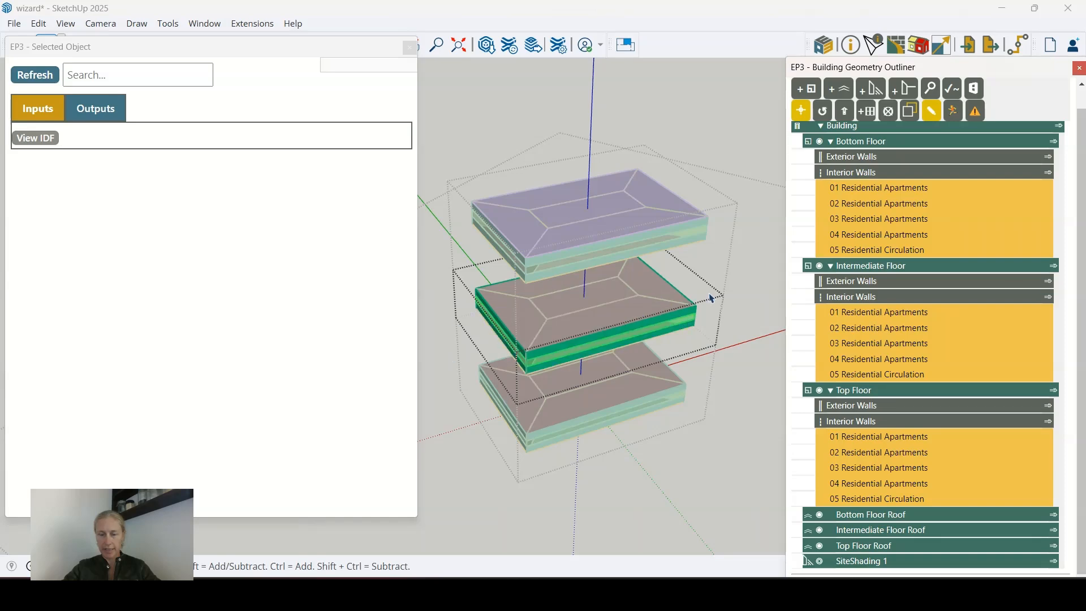
pyautogui.moveTo(557, 372); pyautogui.dragTo(398, 300, button='middle')
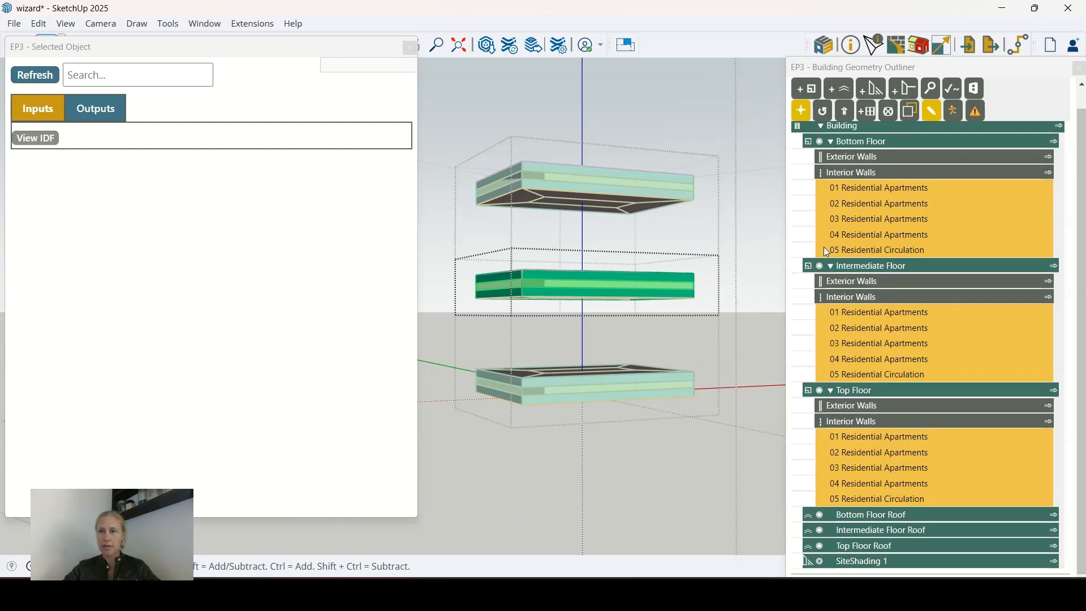
pyautogui.click(910, 112)
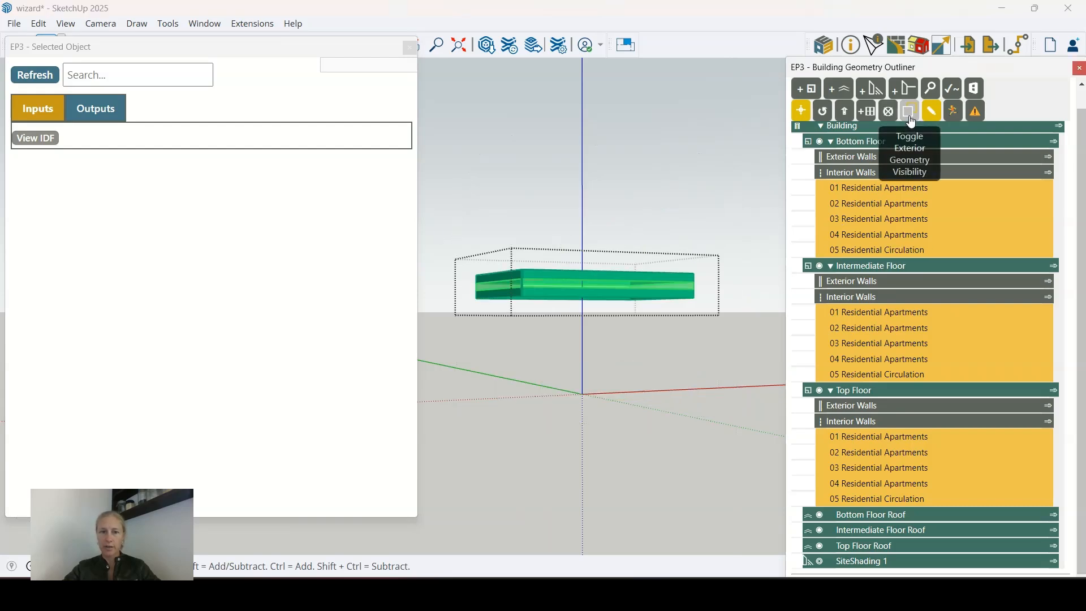
pyautogui.click(910, 112)
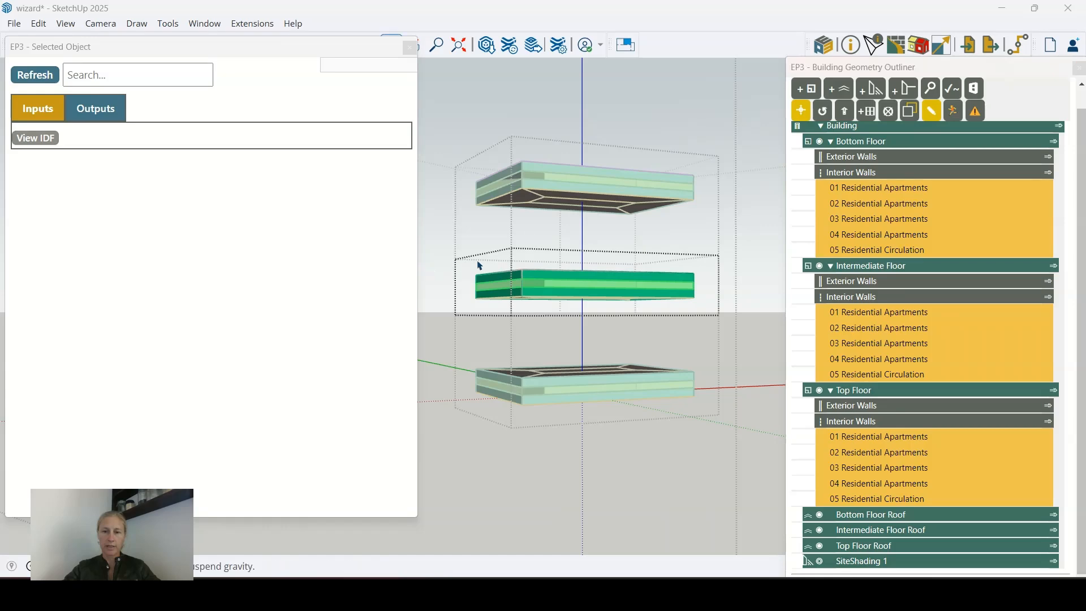
# Compare the Intermediate Floor's exterior walls with the exterior geometry hidden and shown, and toggle SiteShading 1 on and off.
pyautogui.moveTo(478, 267); pyautogui.dragTo(601, 460, button='middle')
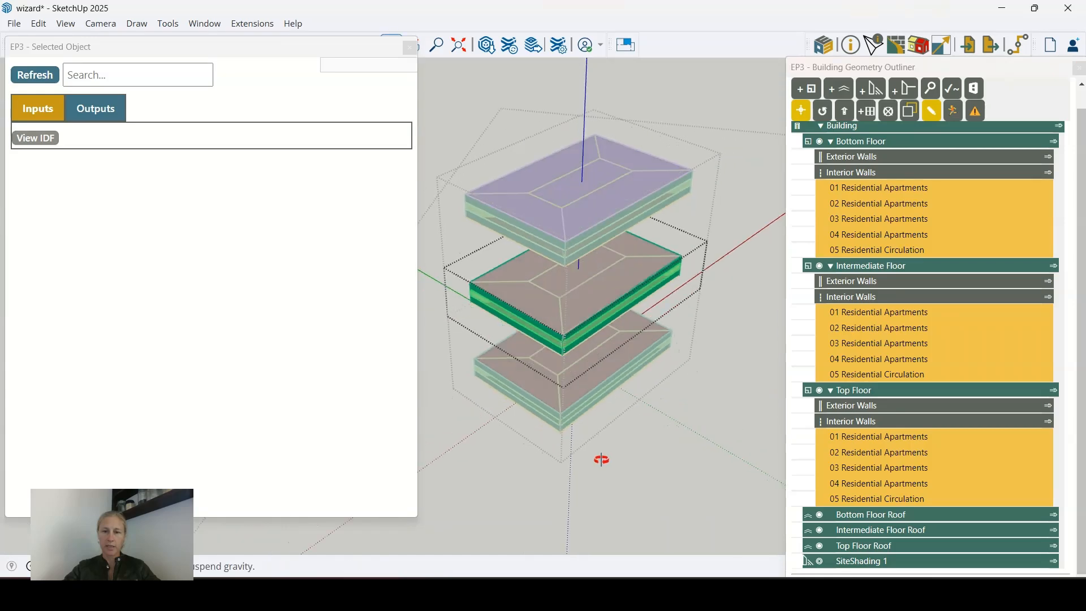
pyautogui.click(920, 117)
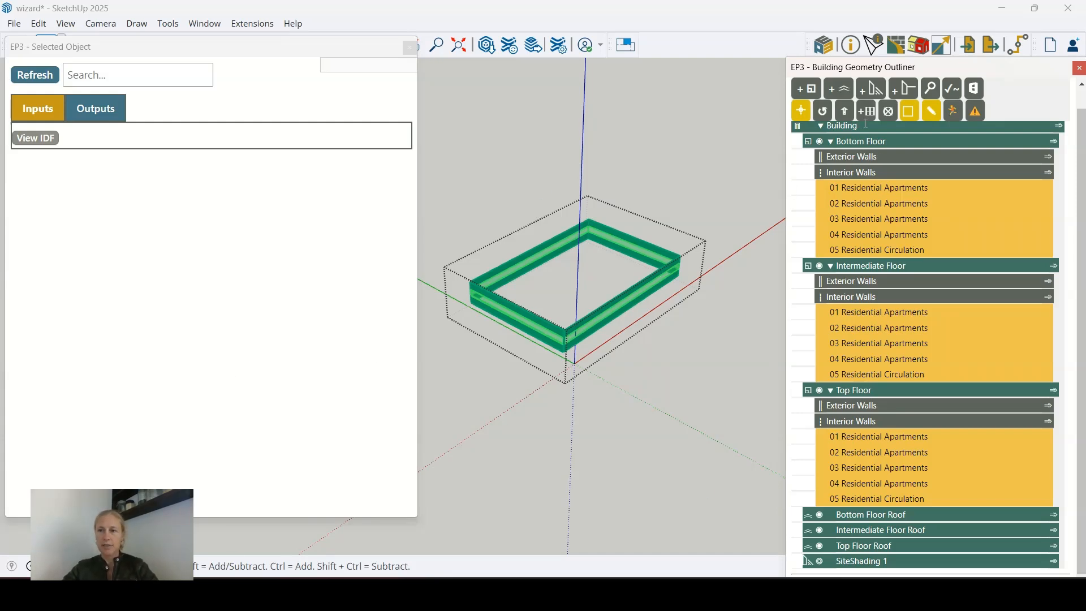
pyautogui.click(916, 113)
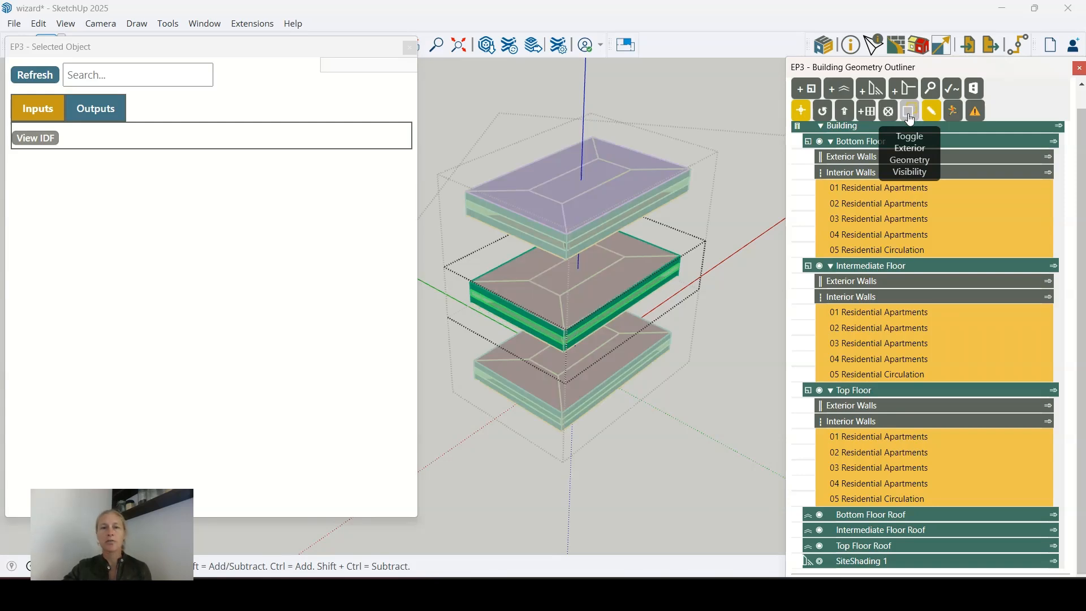
pyautogui.click(910, 113)
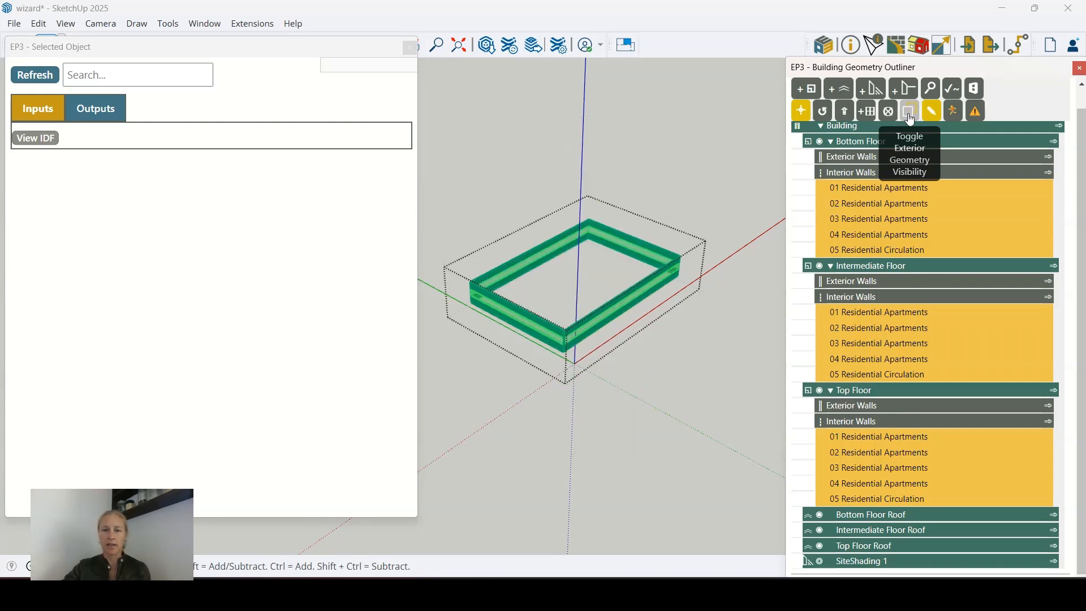
pyautogui.click(911, 112)
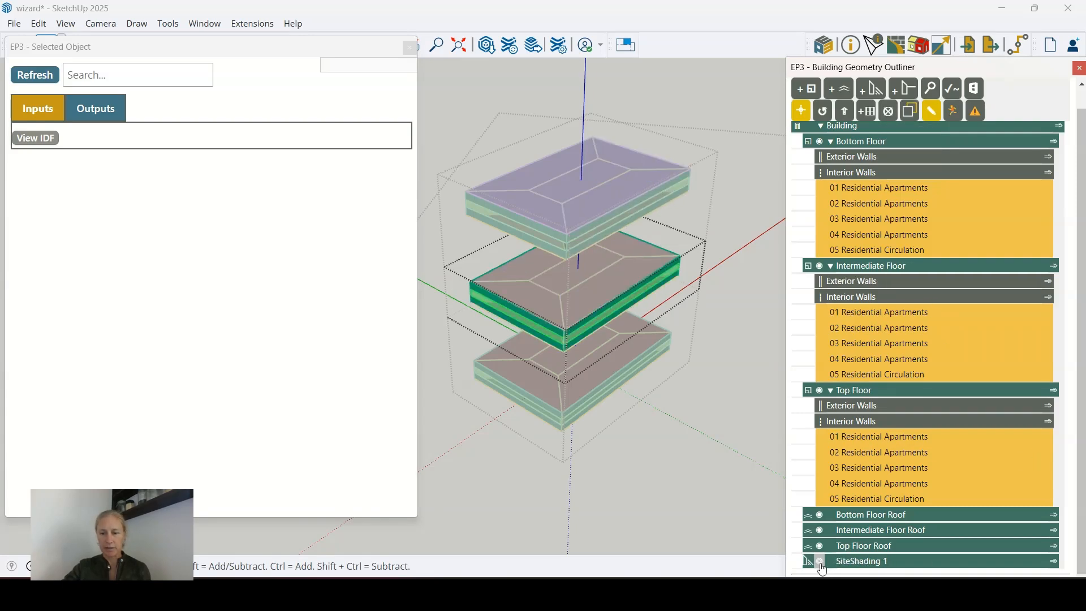
pyautogui.scroll(-3, 546, 220)
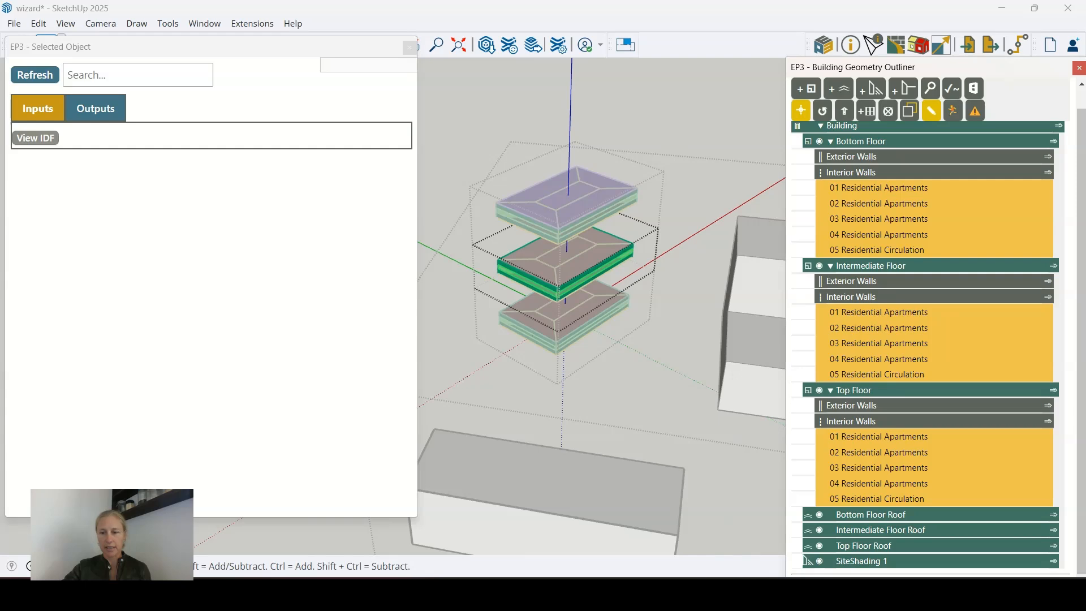
pyautogui.click(820, 562)
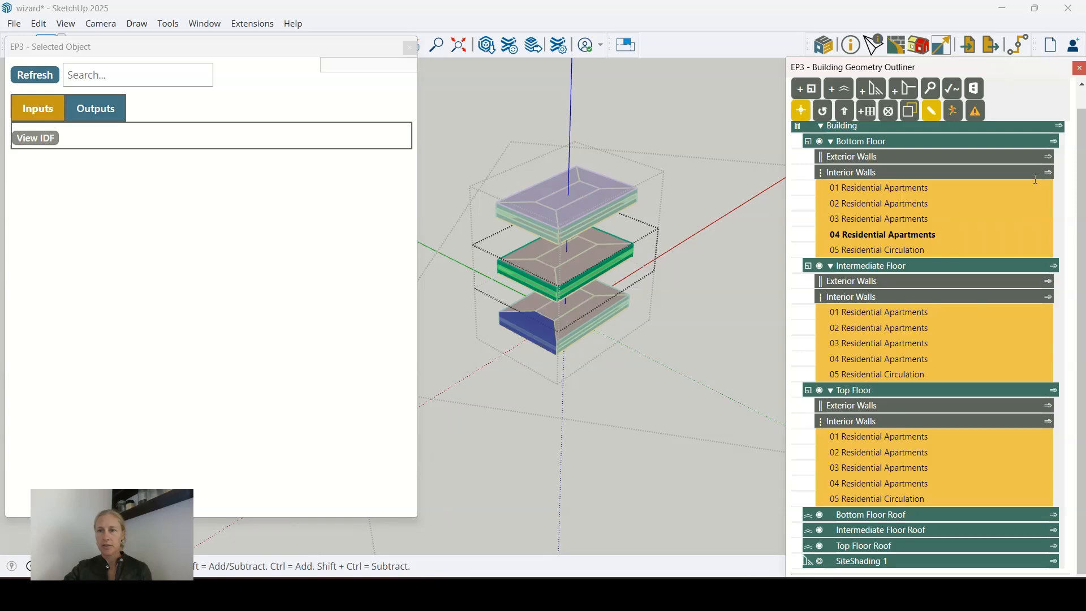
# Hide the exterior geometry and inspect the surface inputs of the Intermediate Floor 04 Residential Apartments exterior wall.
pyautogui.click(909, 111)
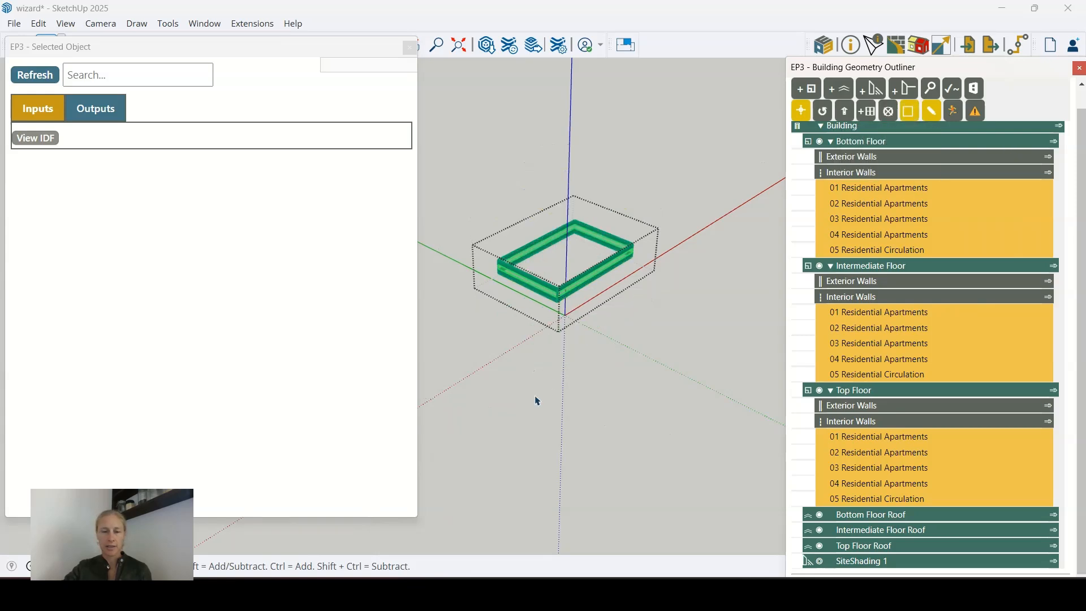
pyautogui.scroll(5, 553, 276)
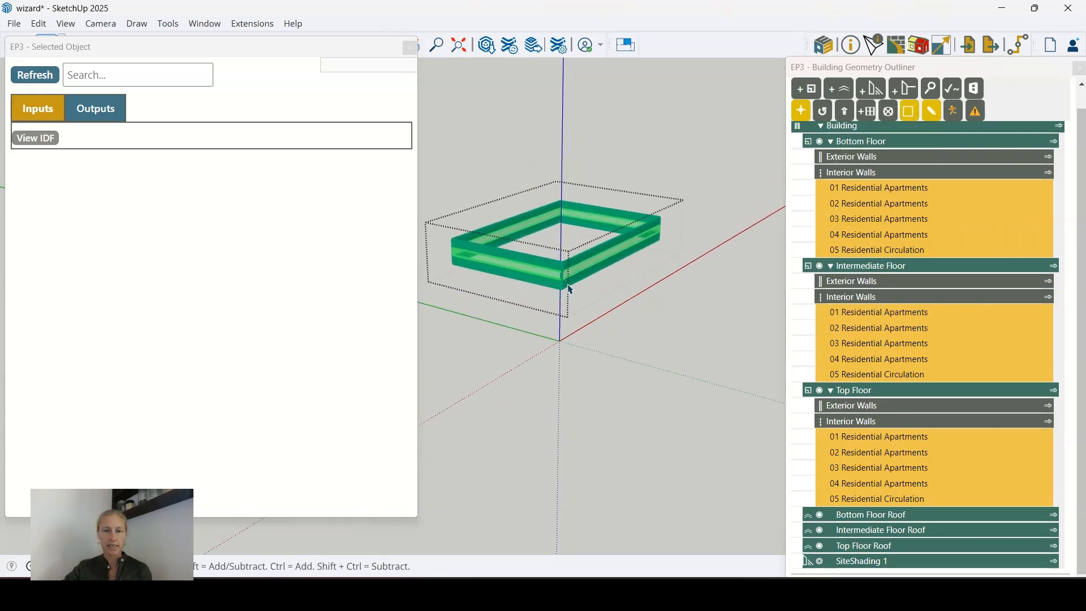
pyautogui.scroll(4, 553, 276)
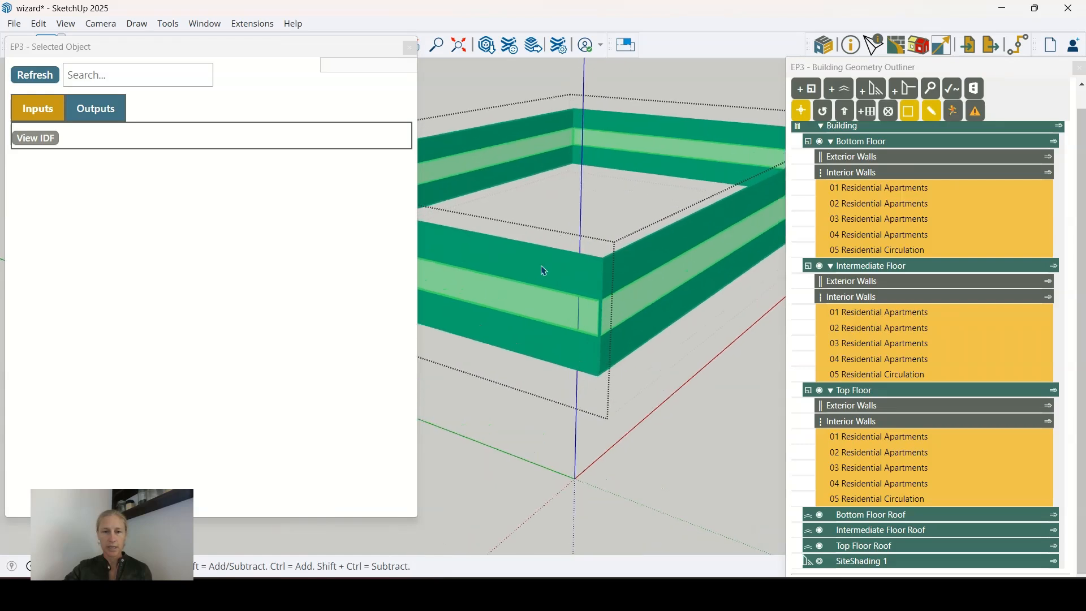
pyautogui.scroll(2, 551, 316)
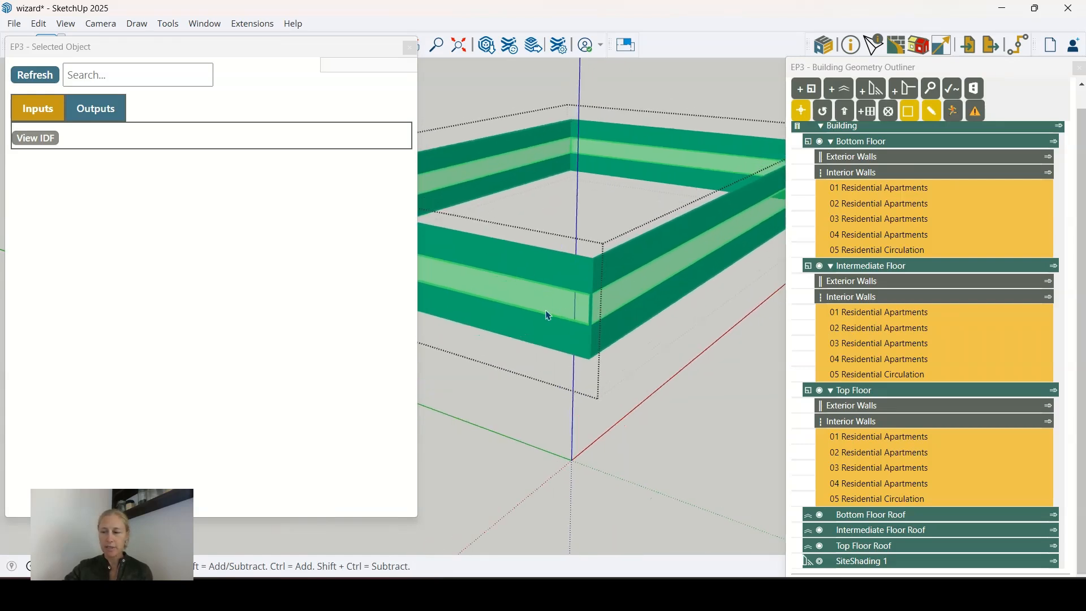
pyautogui.scroll(-1, 549, 316)
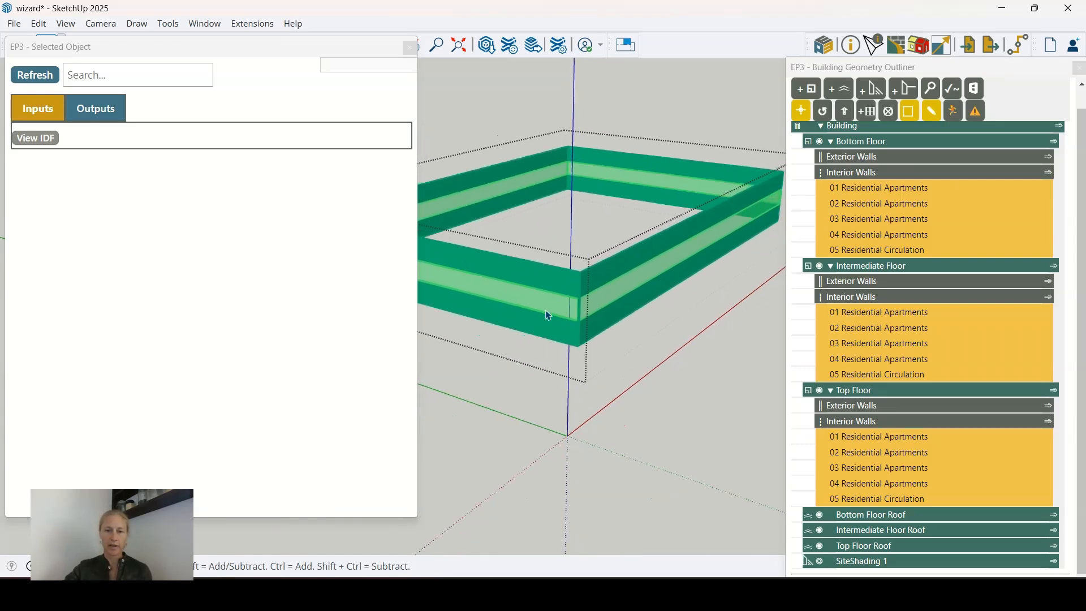
pyautogui.click(538, 280)
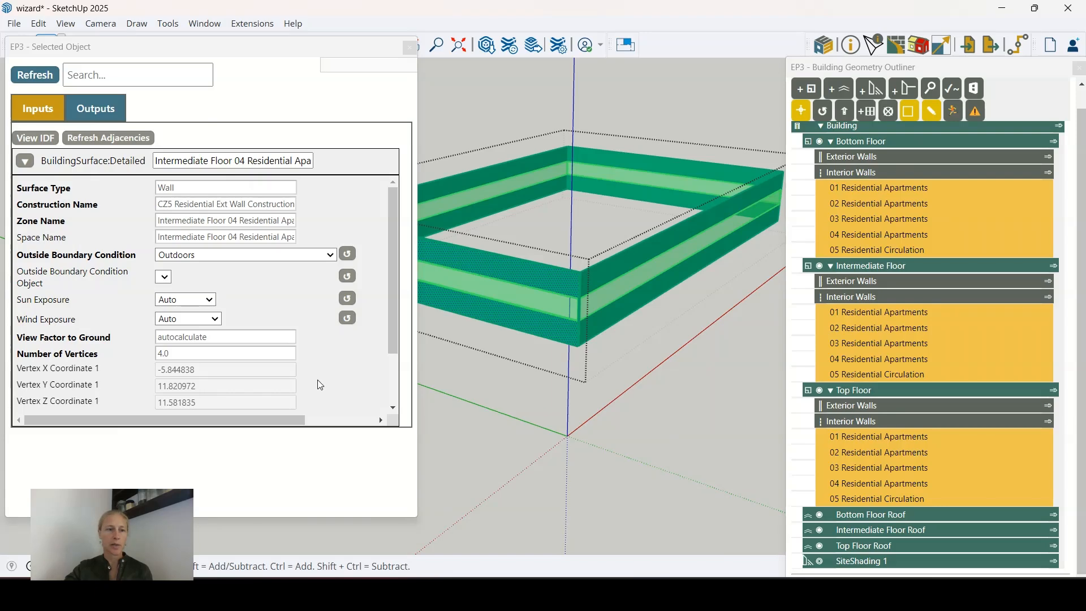
pyautogui.scroll(-1, 272, 266)
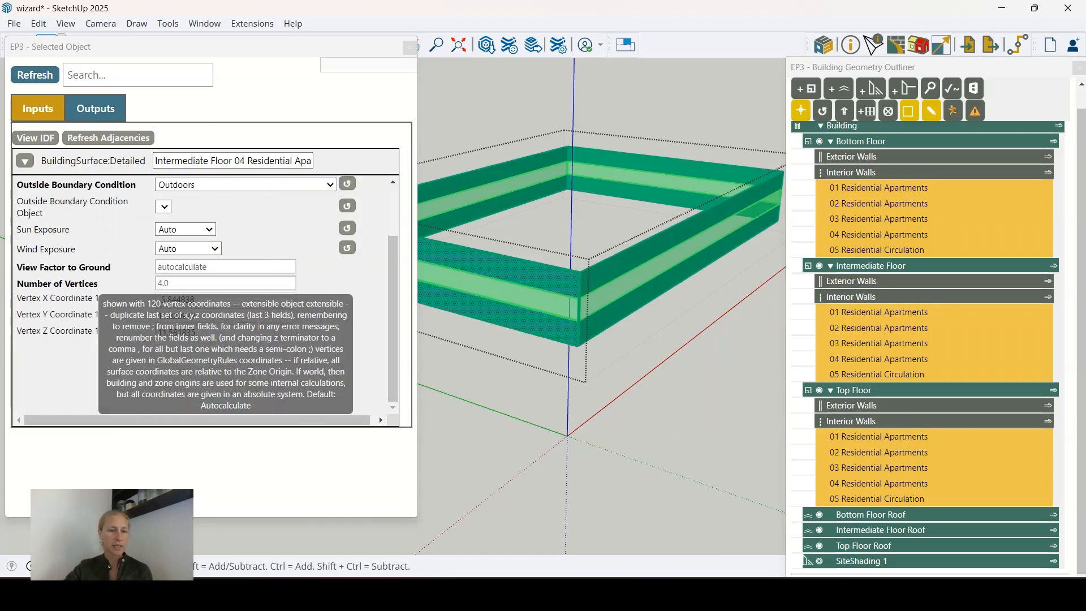
pyautogui.scroll(1, 285, 296)
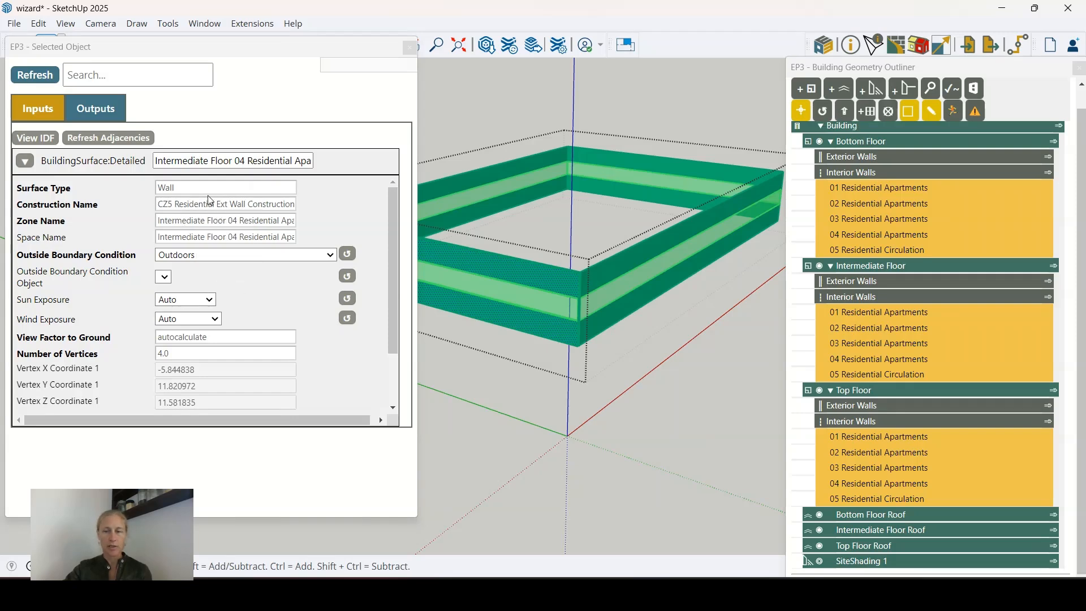
# Review the CZ5 Residential Ext Wall Construction in the Constructions dialog, including its Construction Adjacency options.
pyautogui.click(892, 52)
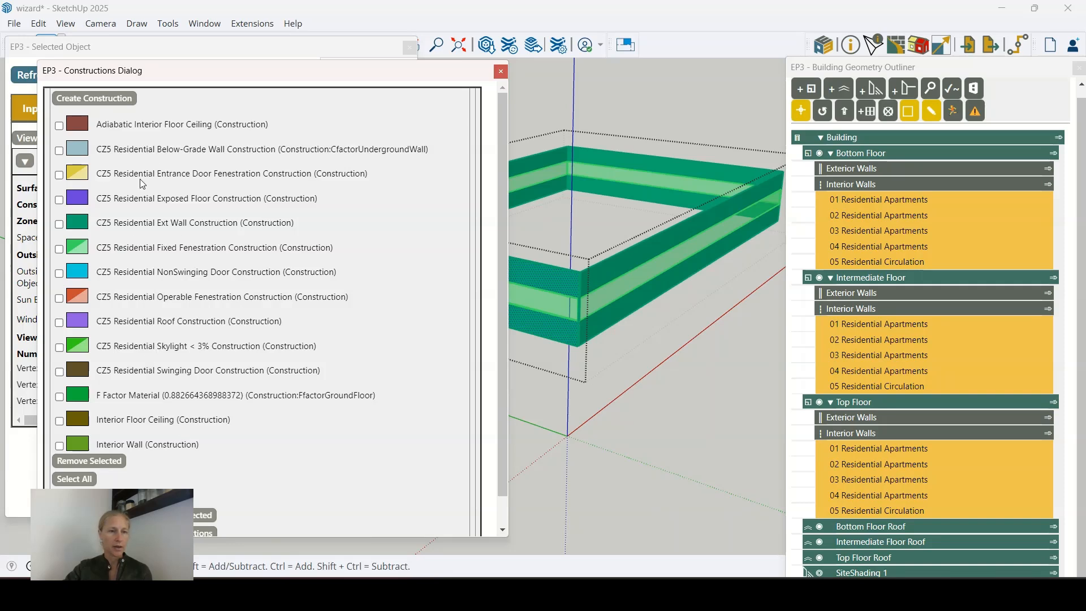
pyautogui.moveTo(189, 82); pyautogui.dragTo(180, 84)
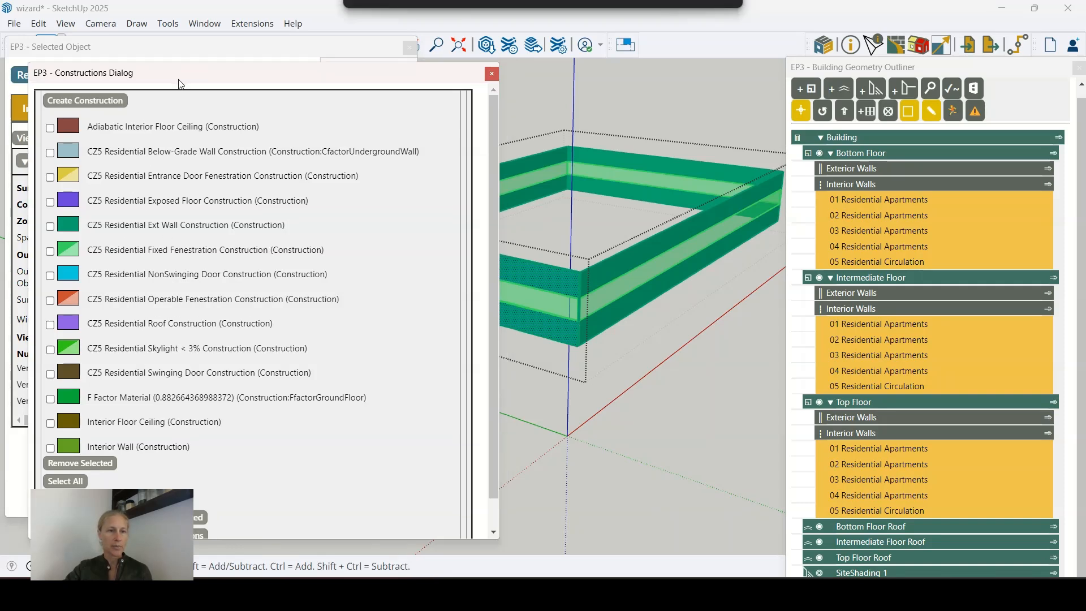
pyautogui.click(131, 227)
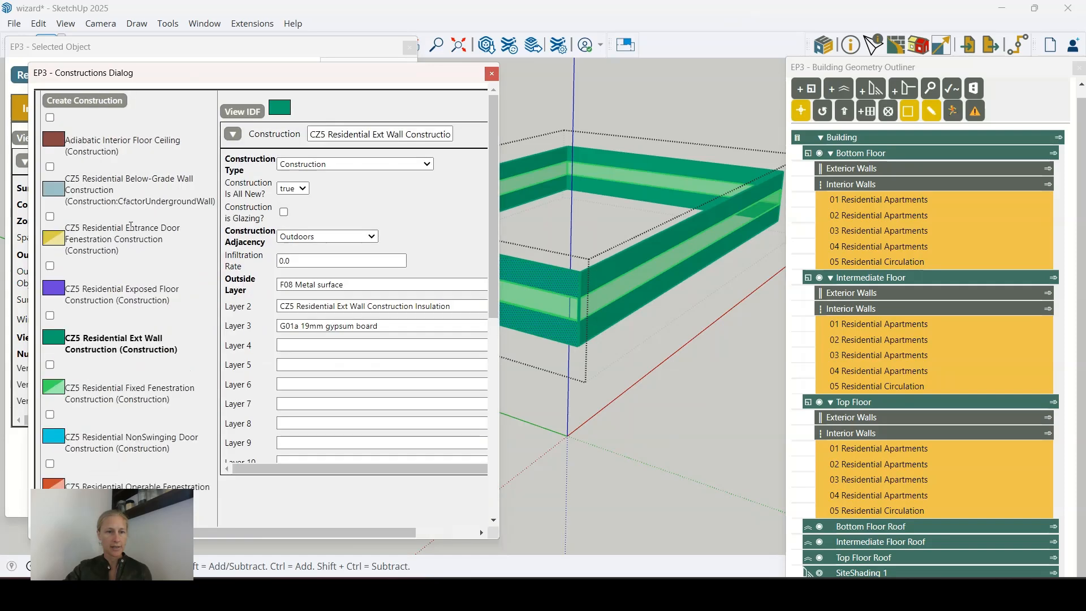
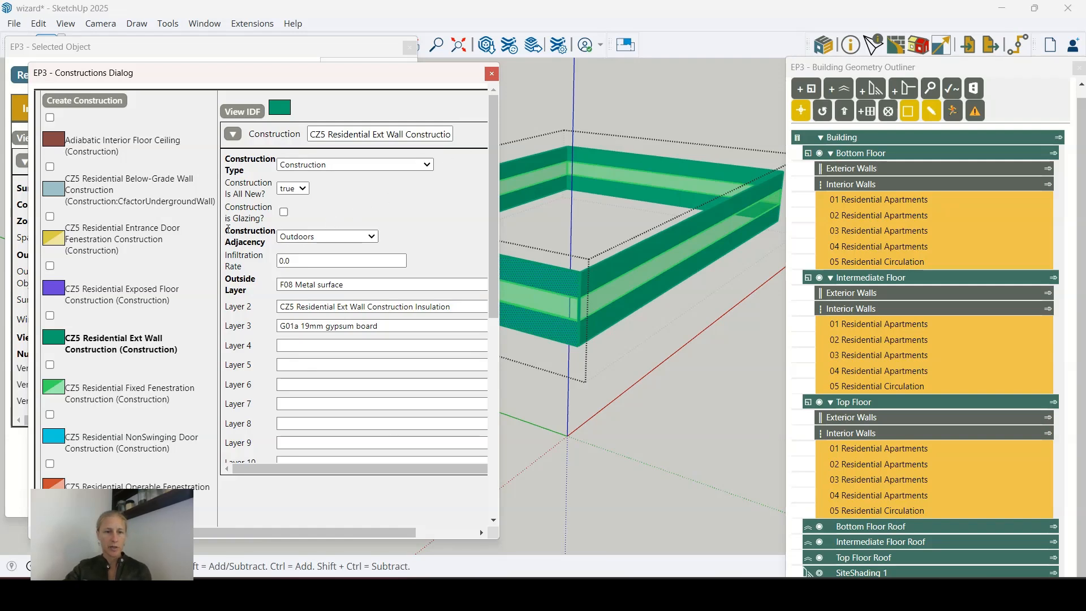
pyautogui.moveTo(228, 229); pyautogui.dragTo(271, 248)
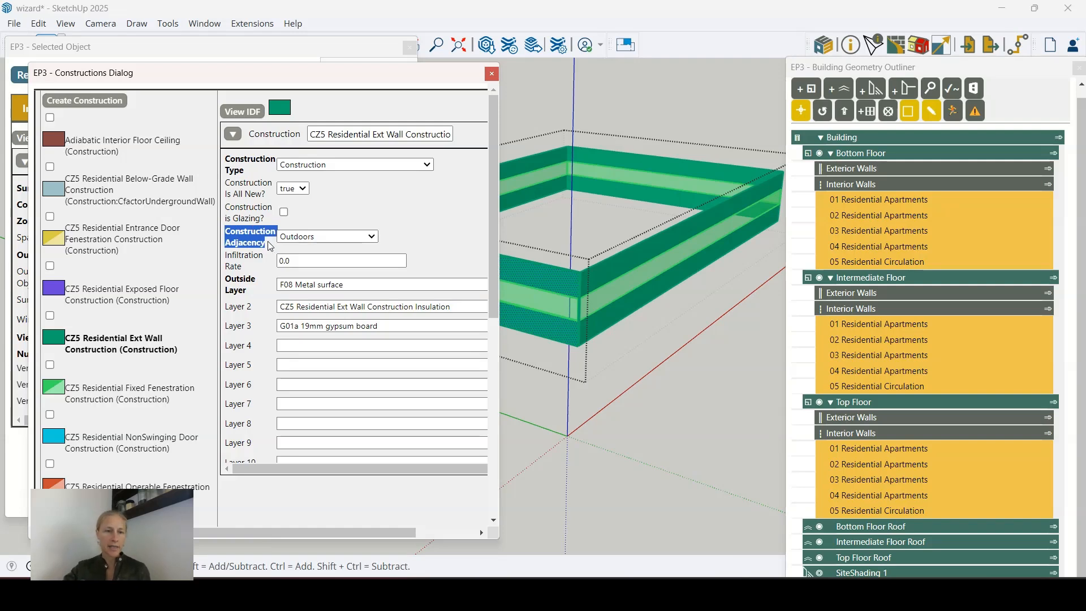
pyautogui.click(336, 240)
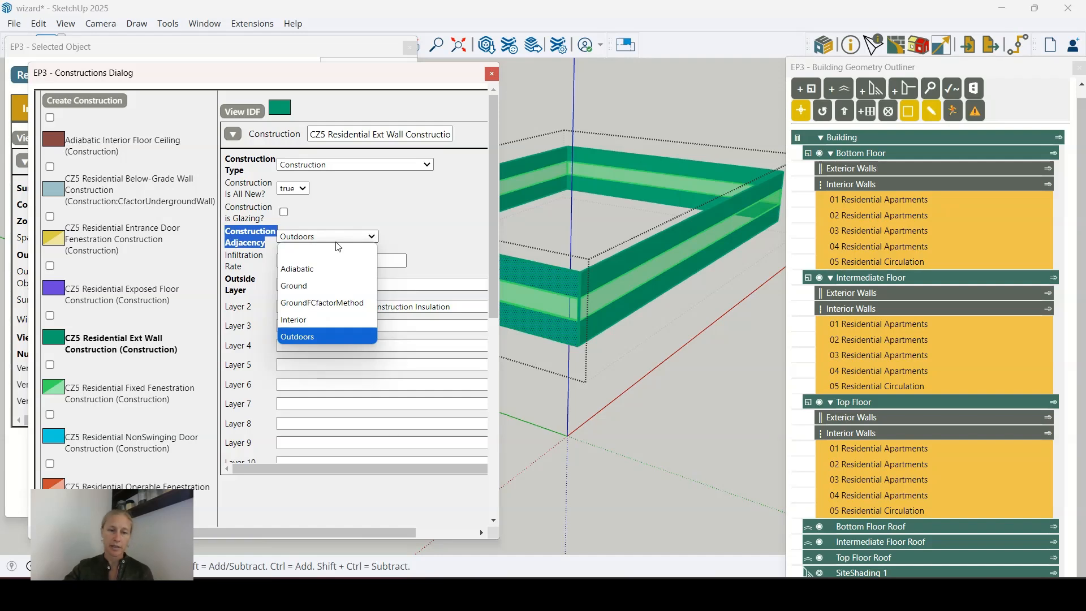
pyautogui.click(394, 225)
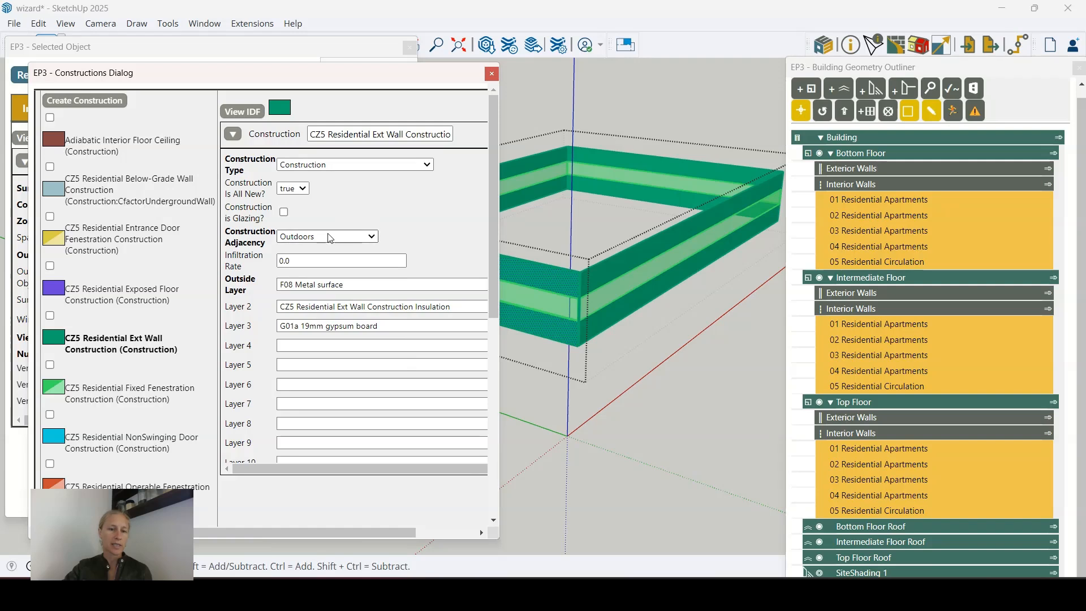
pyautogui.click(351, 235)
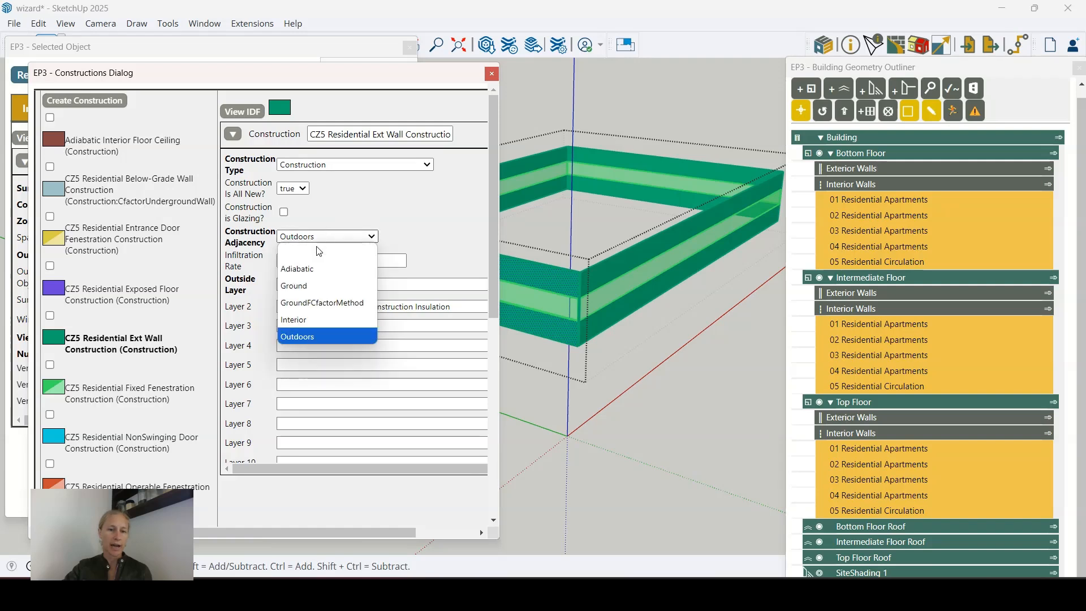
pyautogui.click(463, 212)
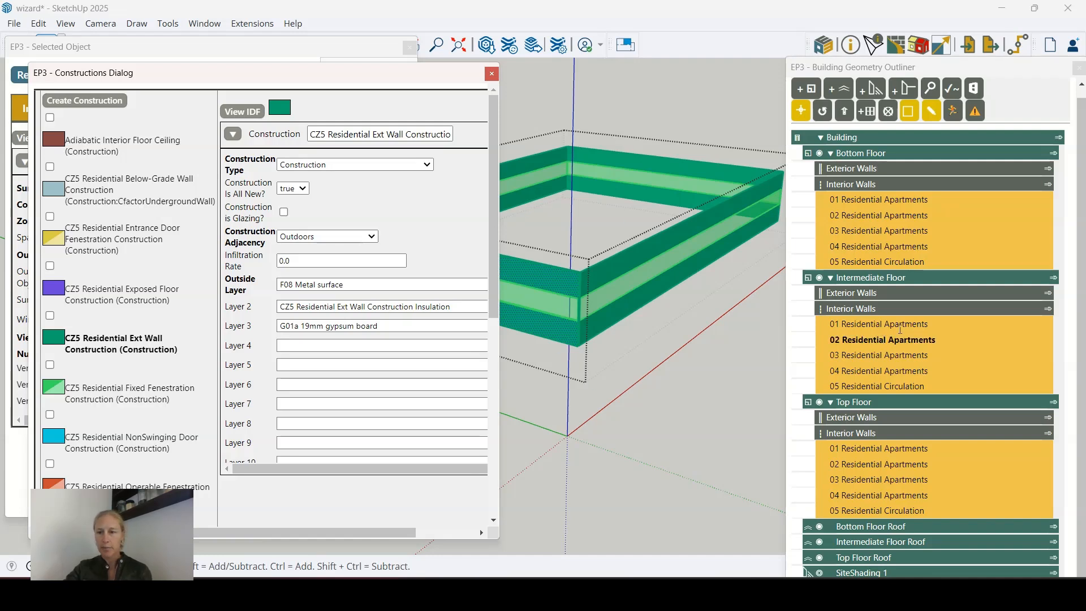
# Open the Intermediate Floor's Interior Walls group and paint the wall between apartment 01 and the circulation with CZ5 Residential Ext Wall Construction.
pyautogui.click(1053, 310)
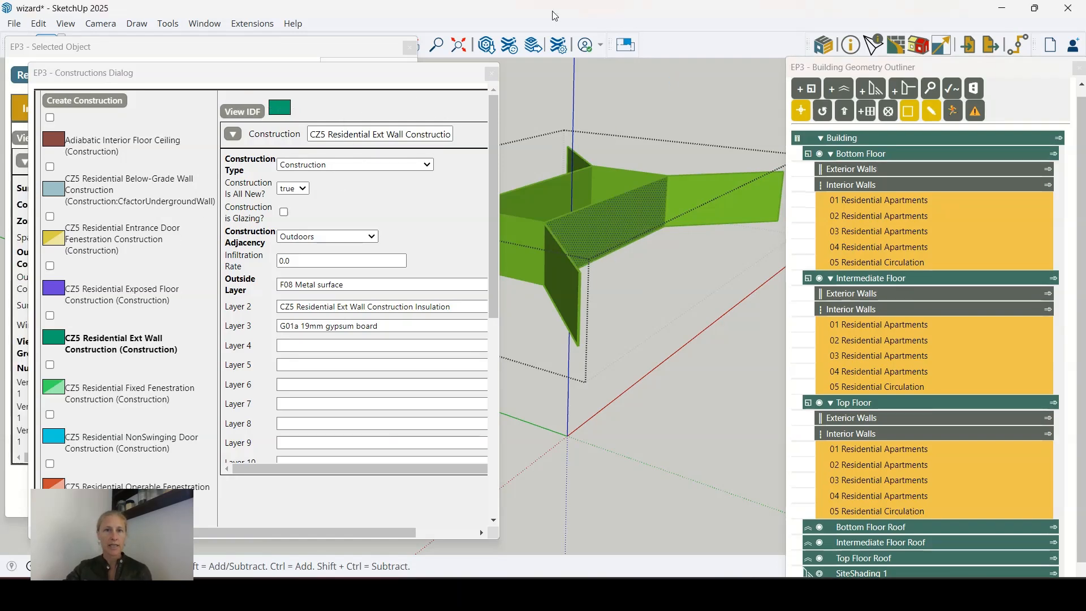
pyautogui.moveTo(349, 57); pyautogui.dragTo(350, 83)
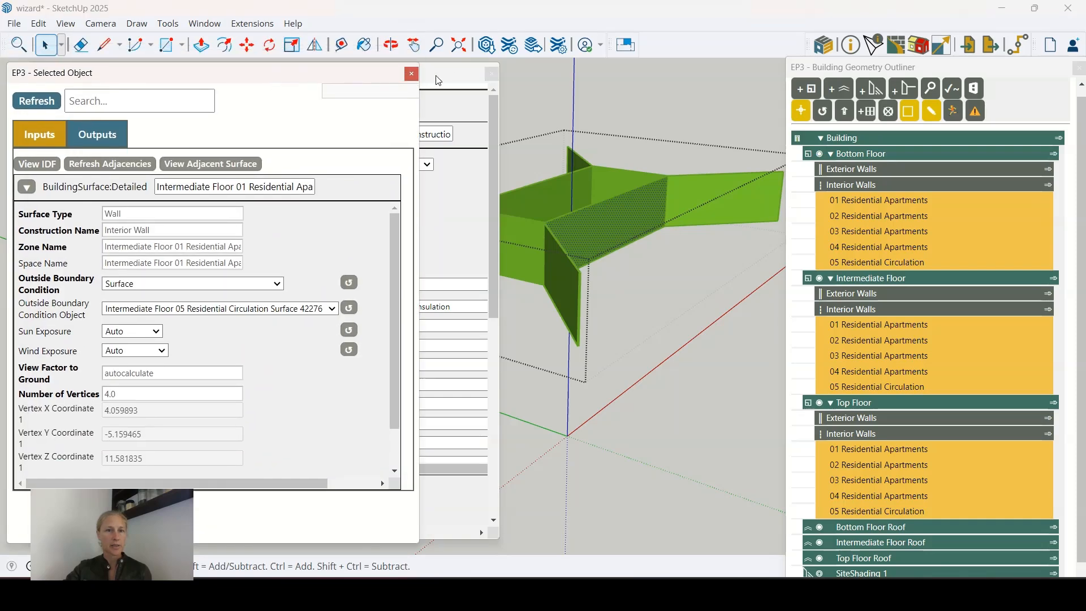
pyautogui.click(439, 77)
pyautogui.click(364, 47)
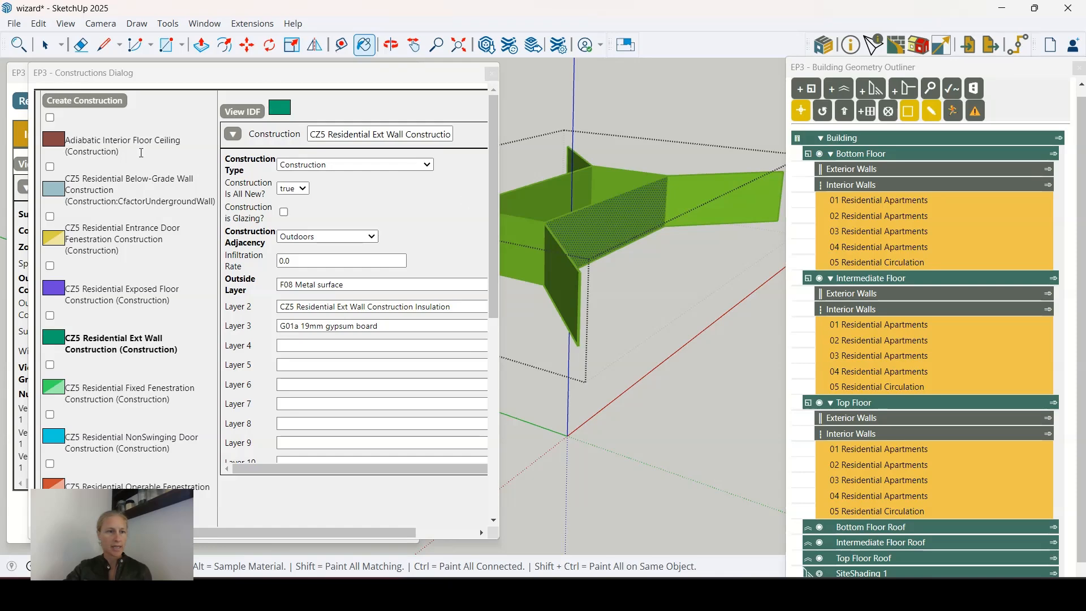
pyautogui.click(107, 348)
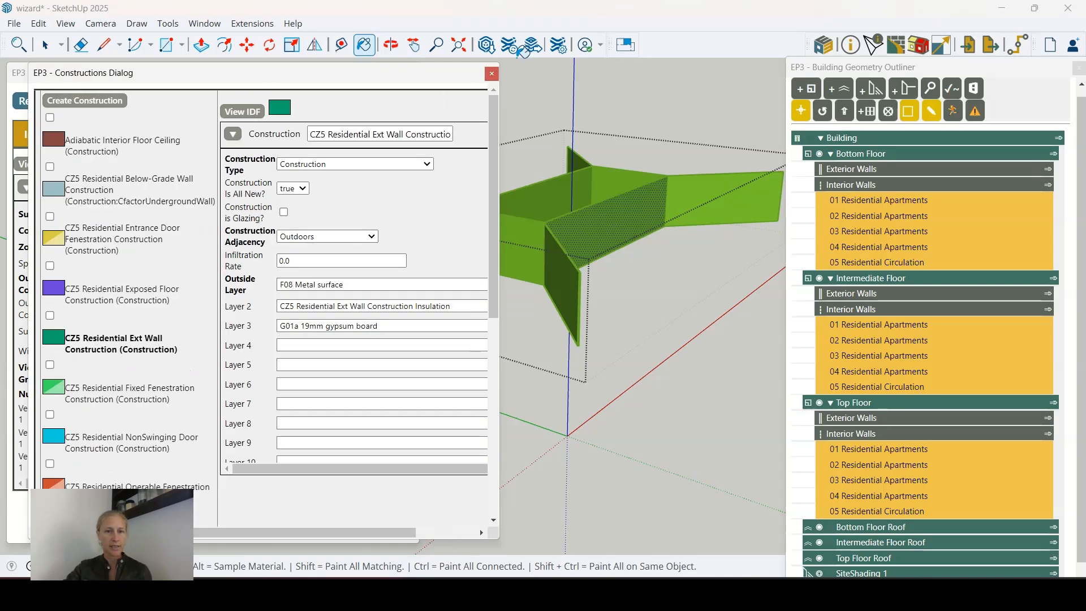
pyautogui.click(611, 230)
pyautogui.moveTo(653, 193)
pyautogui.mouseDown(button='middle')
pyautogui.moveTo(598, 252)
pyautogui.moveTo(533, 209)
pyautogui.moveTo(898, 258)
pyautogui.moveTo(749, 266)
pyautogui.moveTo(701, 320)
pyautogui.moveTo(705, 311)
pyautogui.mouseUp(button='middle')
pyautogui.press('space')
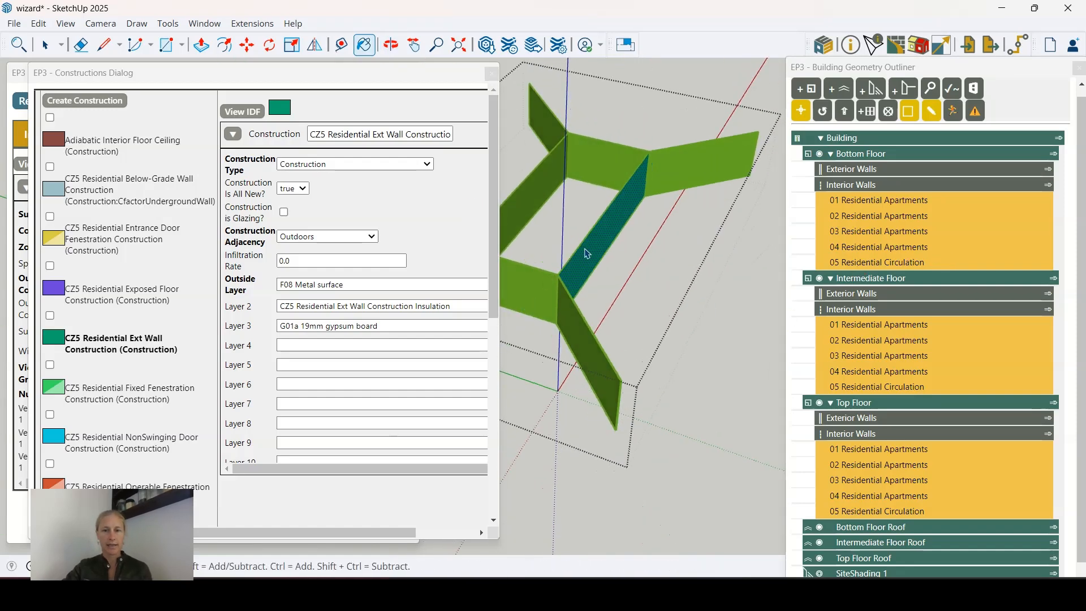
# Leave the Interior Walls group, highlight surfaces whose boundary condition mismatches their construction, and examine the Intermediate Floor from several angles.
pyautogui.moveTo(590, 241); pyautogui.dragTo(619, 292, button='middle')
pyautogui.click(718, 301)
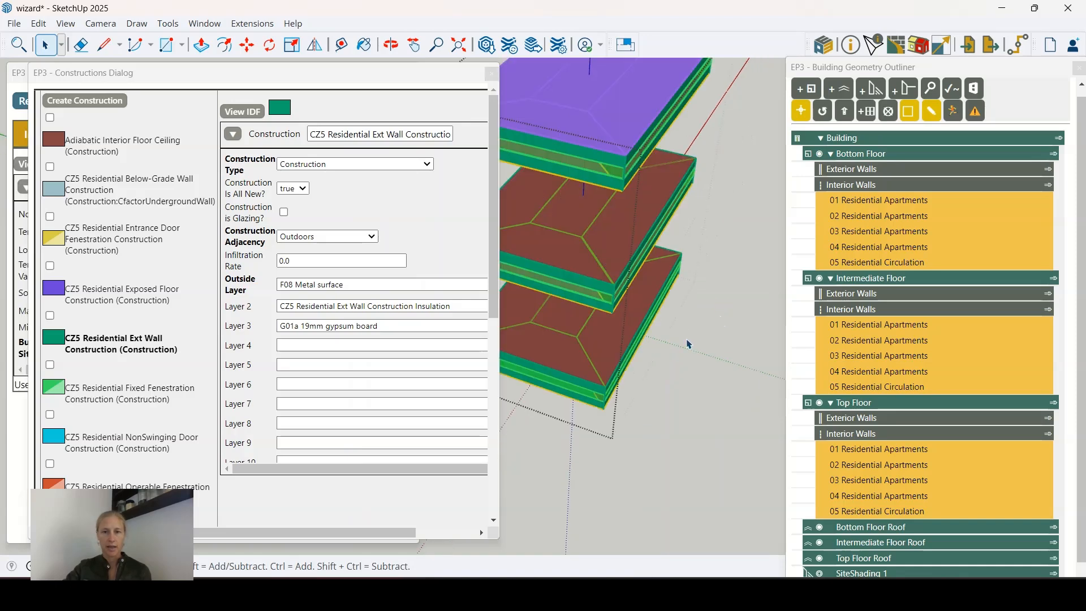
pyautogui.click(641, 360)
pyautogui.scroll(-6, 662, 352)
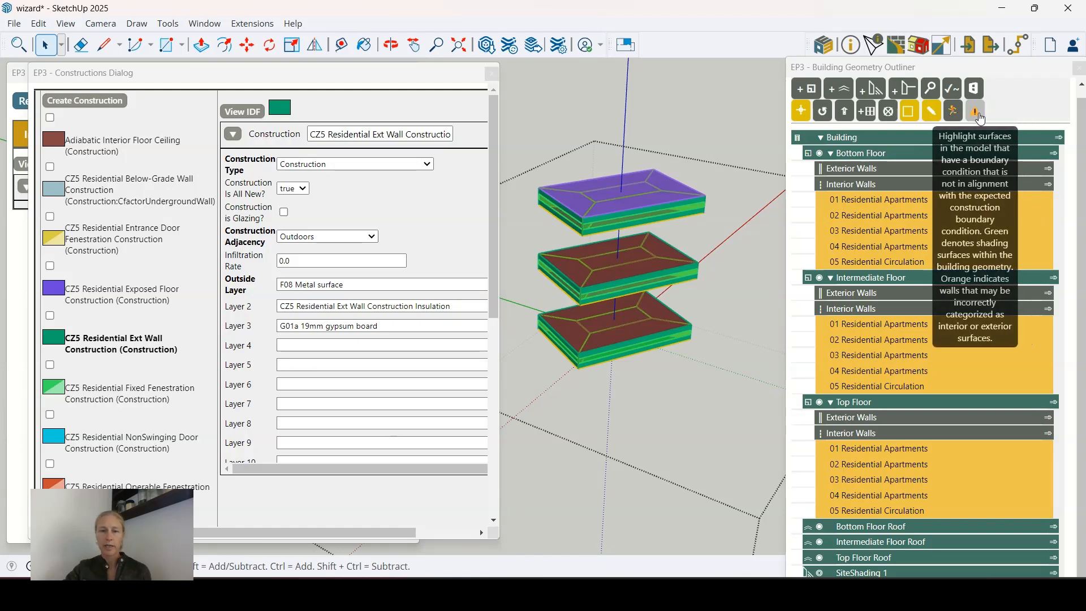
pyautogui.click(981, 118)
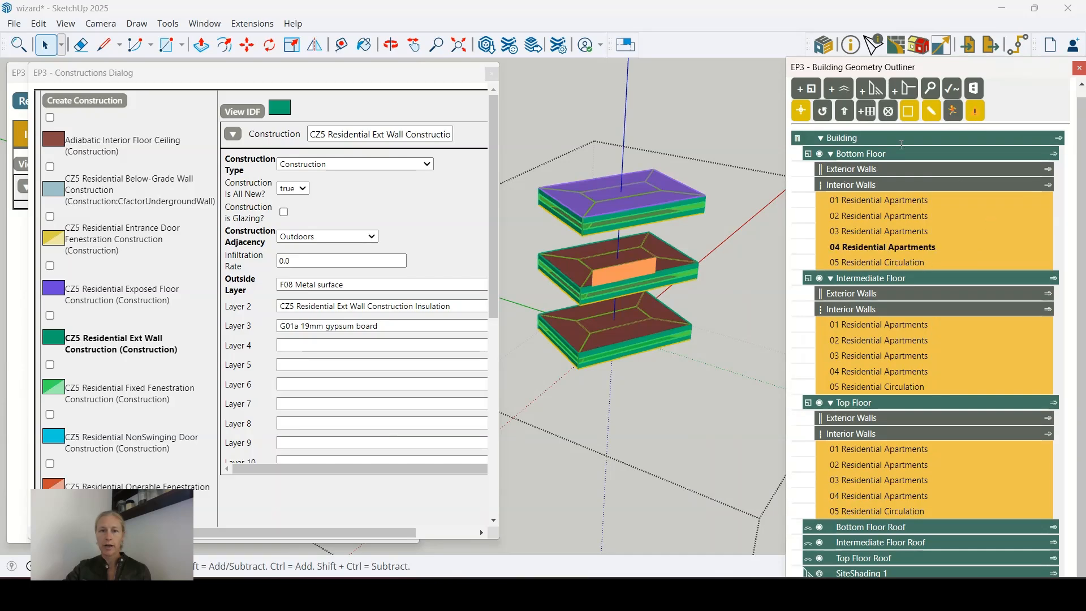
pyautogui.moveTo(592, 271); pyautogui.dragTo(798, 294, button='middle')
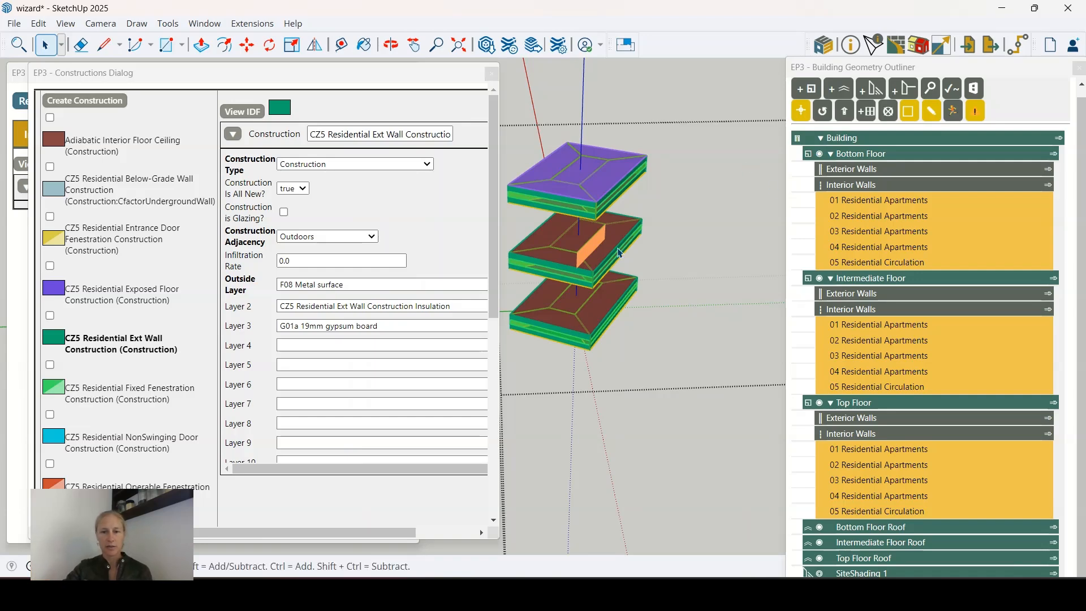
pyautogui.moveTo(644, 281); pyautogui.dragTo(694, 295, button='middle')
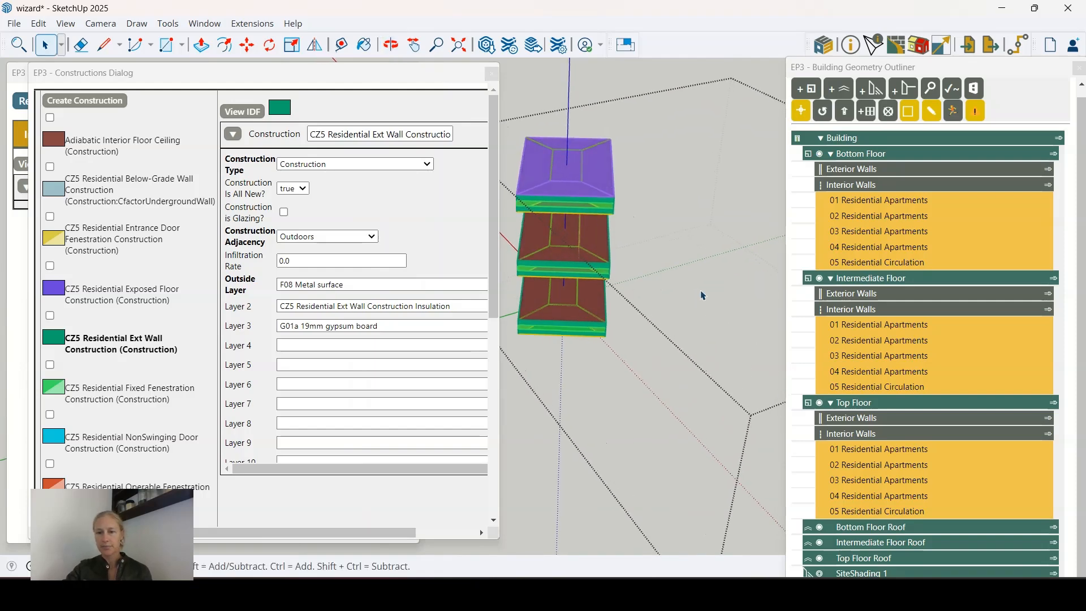
# Open the Intermediate Floor's Interior Walls group and repaint the mismatched apartment 01 wall with the Interior Wall construction sampled from a neighbouring wall.
pyautogui.click(1049, 310)
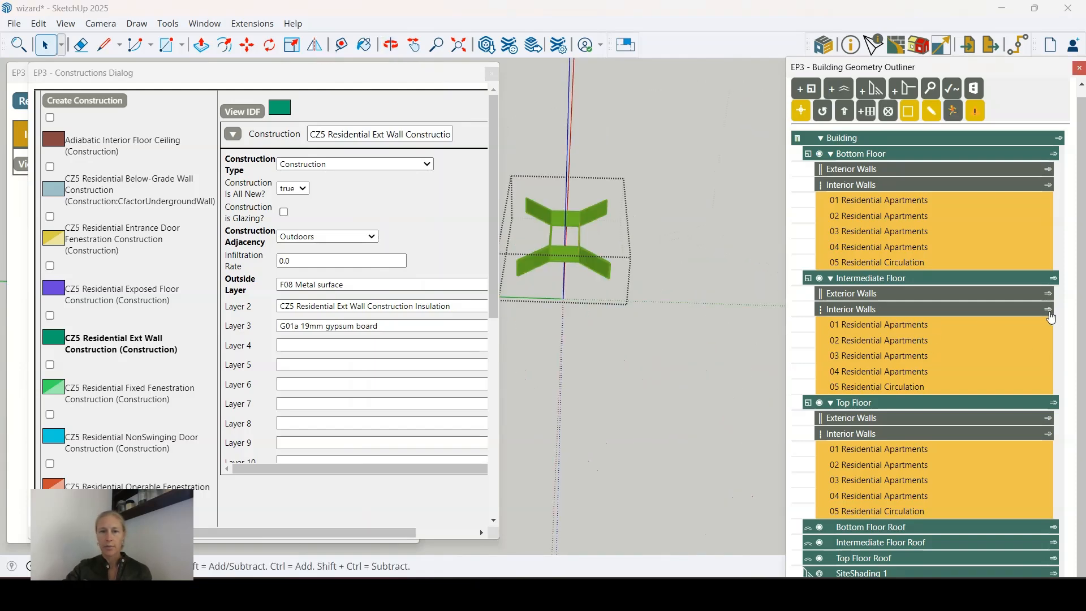
pyautogui.moveTo(659, 227); pyautogui.dragTo(683, 273, button='middle')
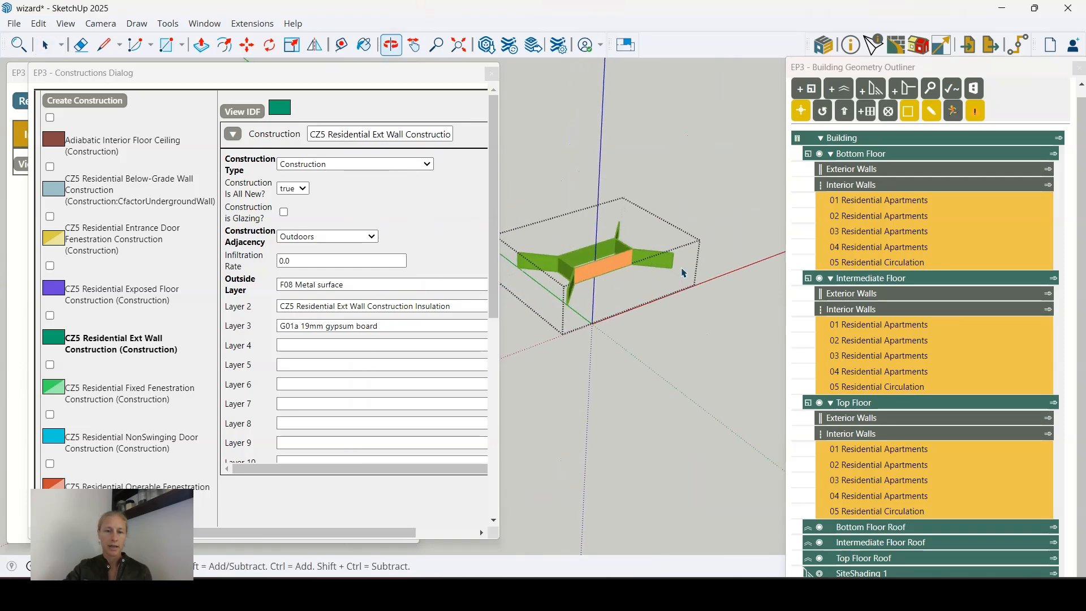
pyautogui.scroll(5, 580, 275)
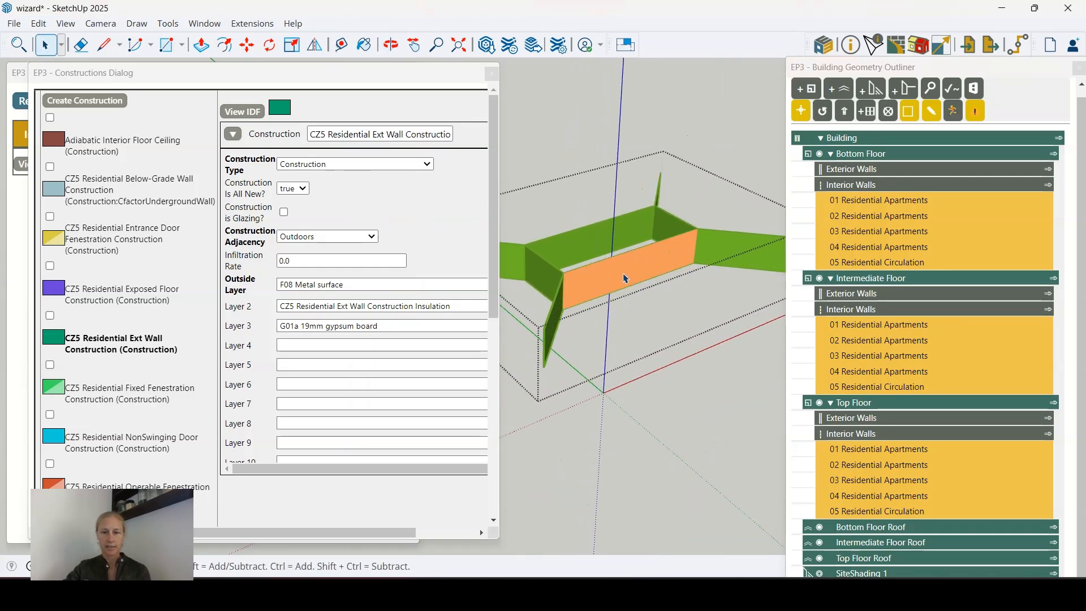
pyautogui.press('b')
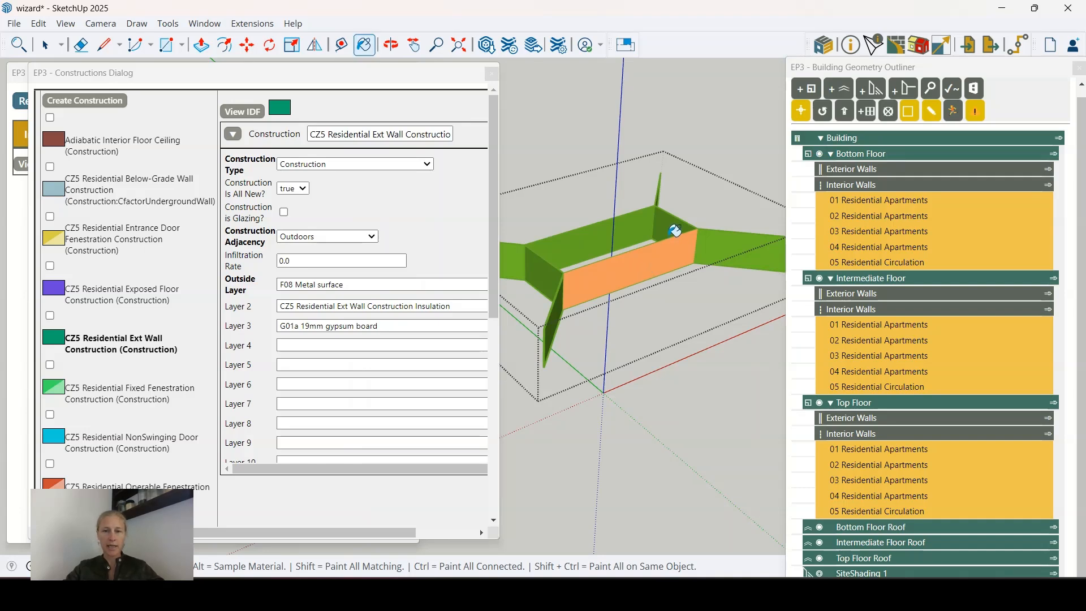
pyautogui.press('alt')
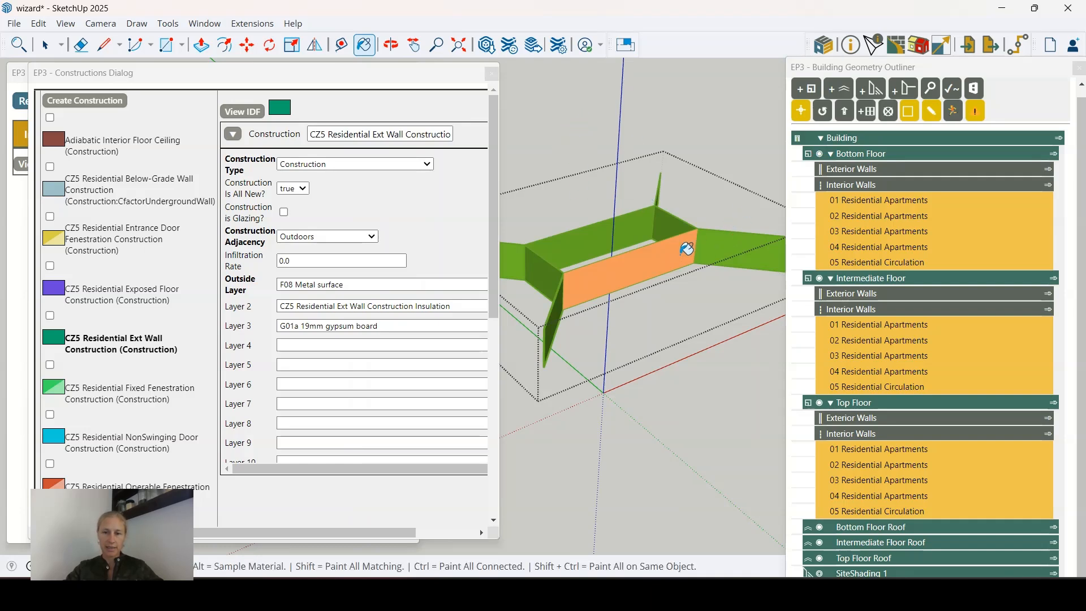
pyautogui.click(649, 255)
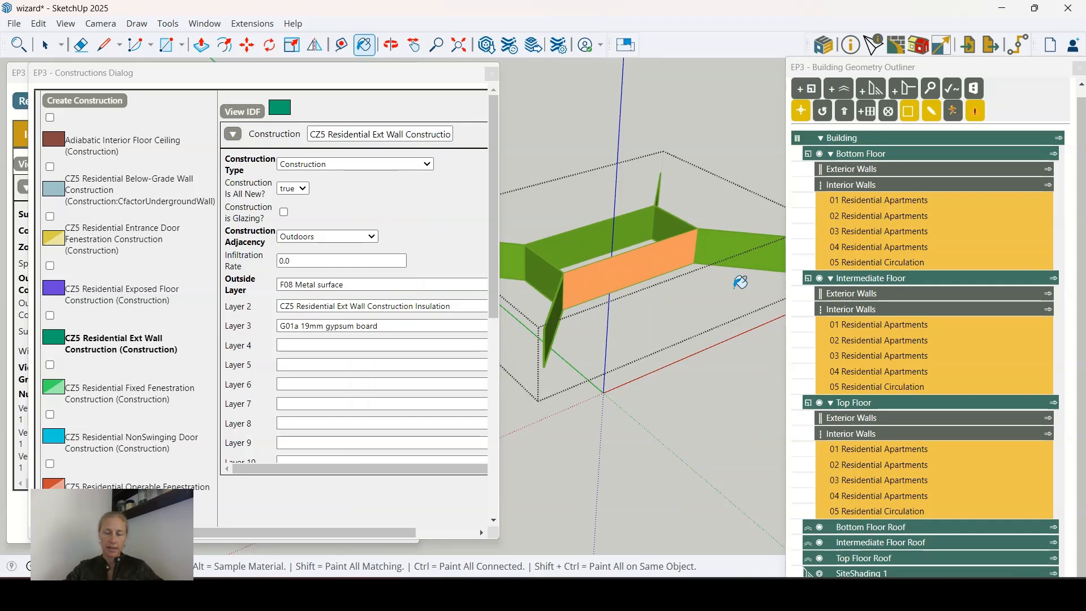
pyautogui.click(661, 259)
pyautogui.moveTo(672, 250)
pyautogui.mouseDown(button='middle')
pyautogui.moveTo(645, 317)
pyautogui.moveTo(981, 237)
pyautogui.moveTo(590, 241)
pyautogui.mouseUp(button='middle')
pyautogui.press('space')
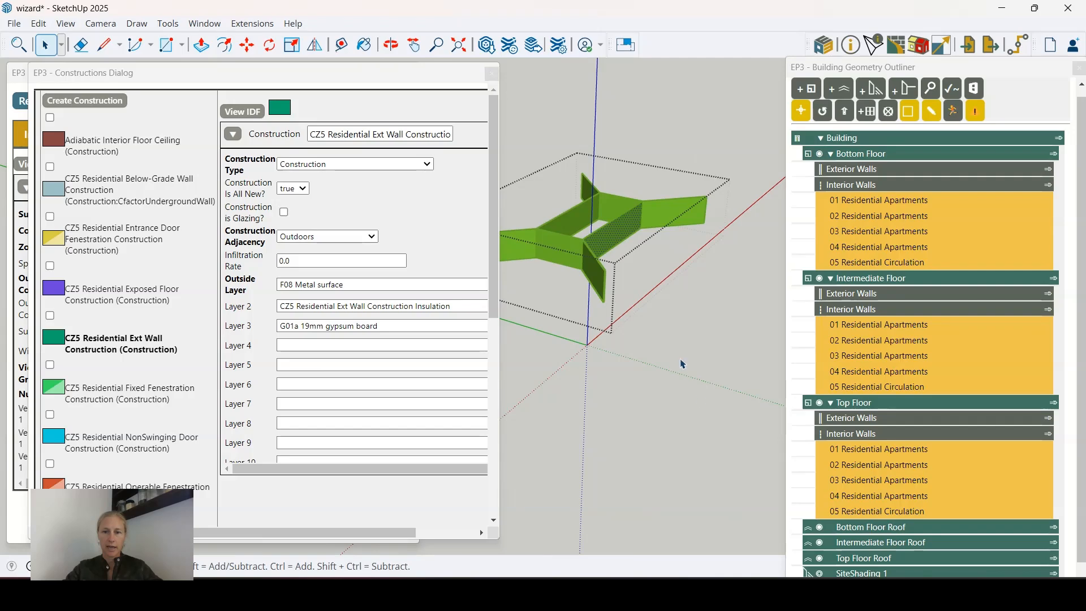
pyautogui.click(667, 404)
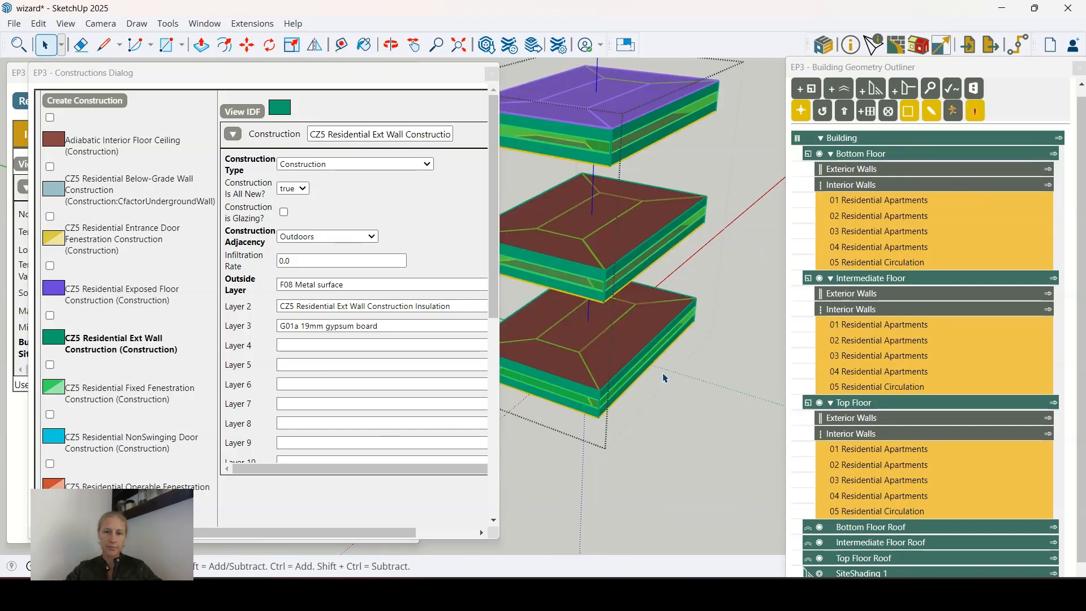
# Open the Intermediate Floor's Exterior Walls group, close the Constructions dialog, and inspect the apartment 01 window's FenestrationSurface:Detailed inputs.
pyautogui.scroll(-3, 663, 374)
pyautogui.moveTo(618, 327); pyautogui.dragTo(539, 326, button='middle')
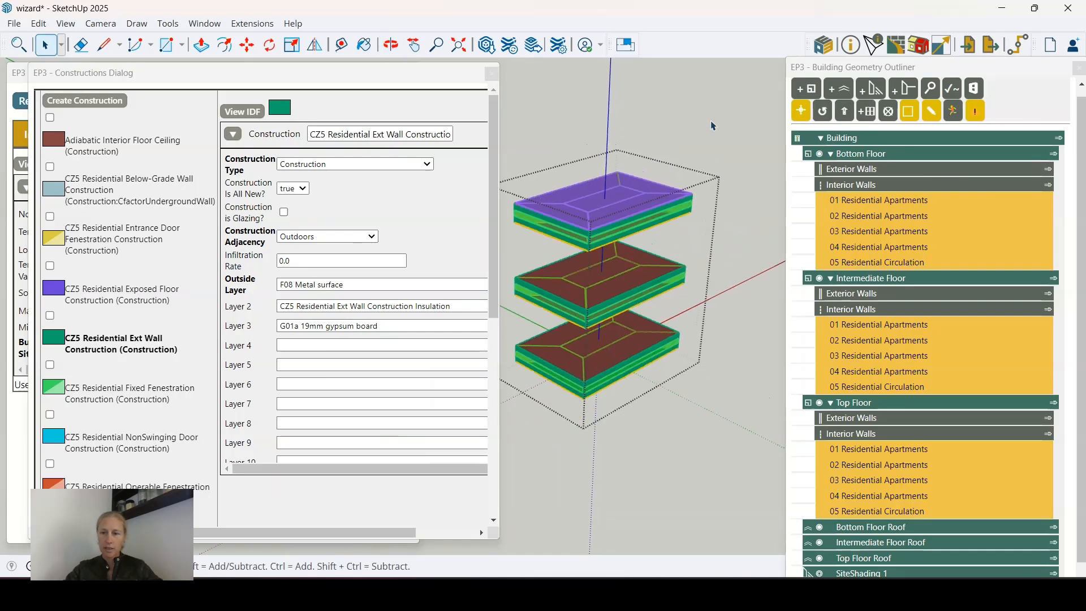
pyautogui.click(1049, 294)
pyautogui.scroll(5, 588, 321)
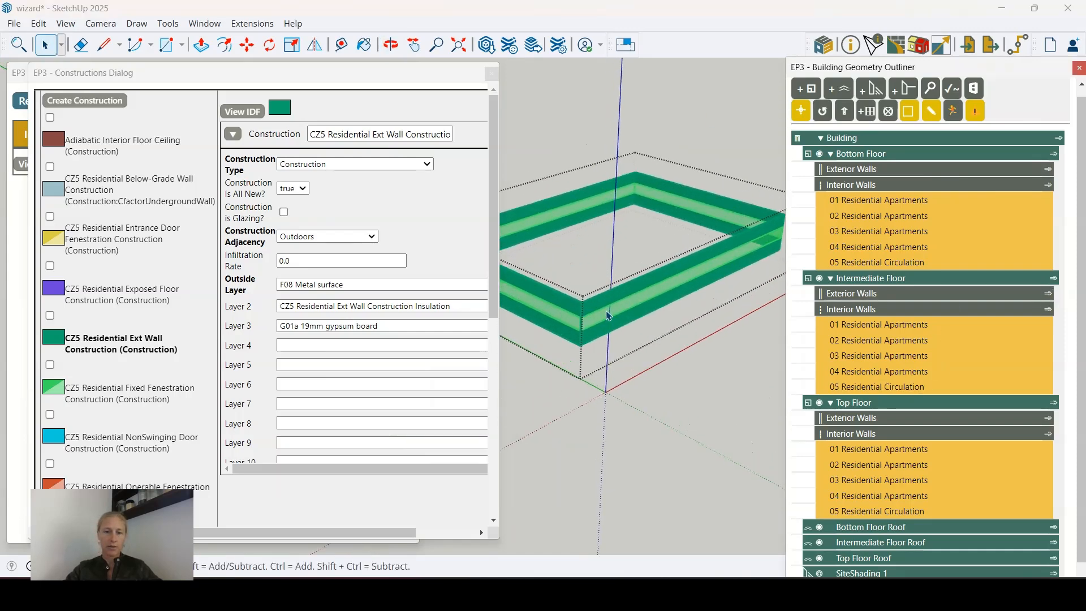
pyautogui.click(691, 300)
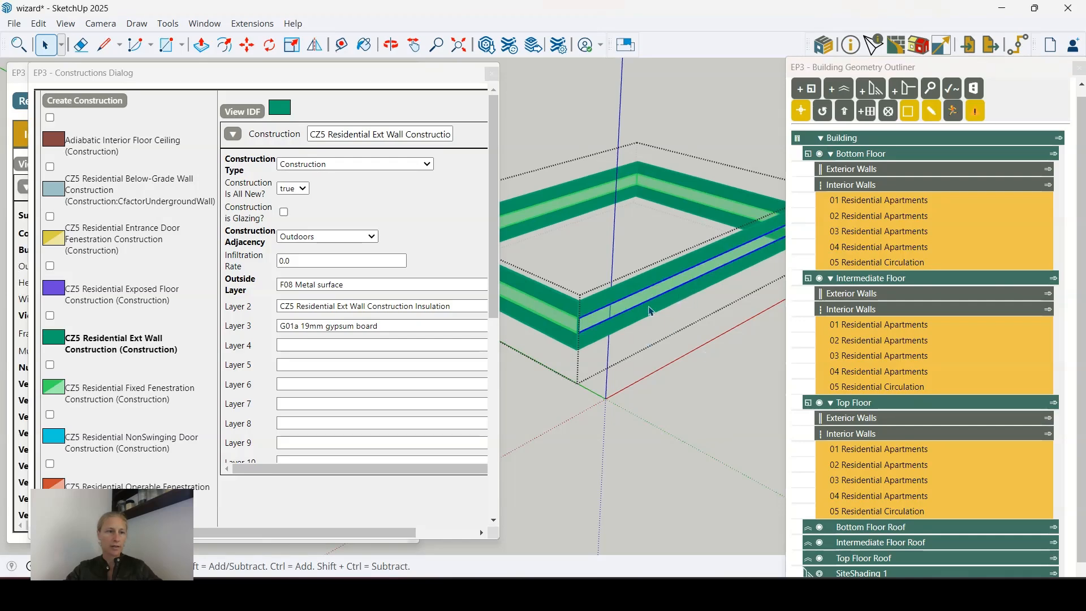
pyautogui.click(492, 74)
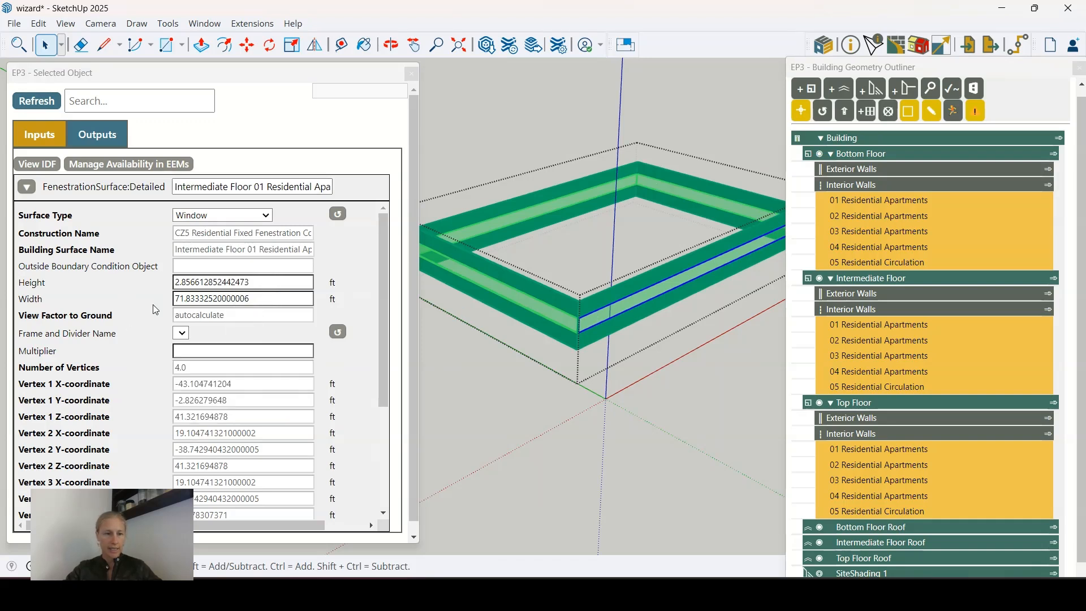
pyautogui.scroll(-3, 152, 304)
pyautogui.scroll(3, 175, 306)
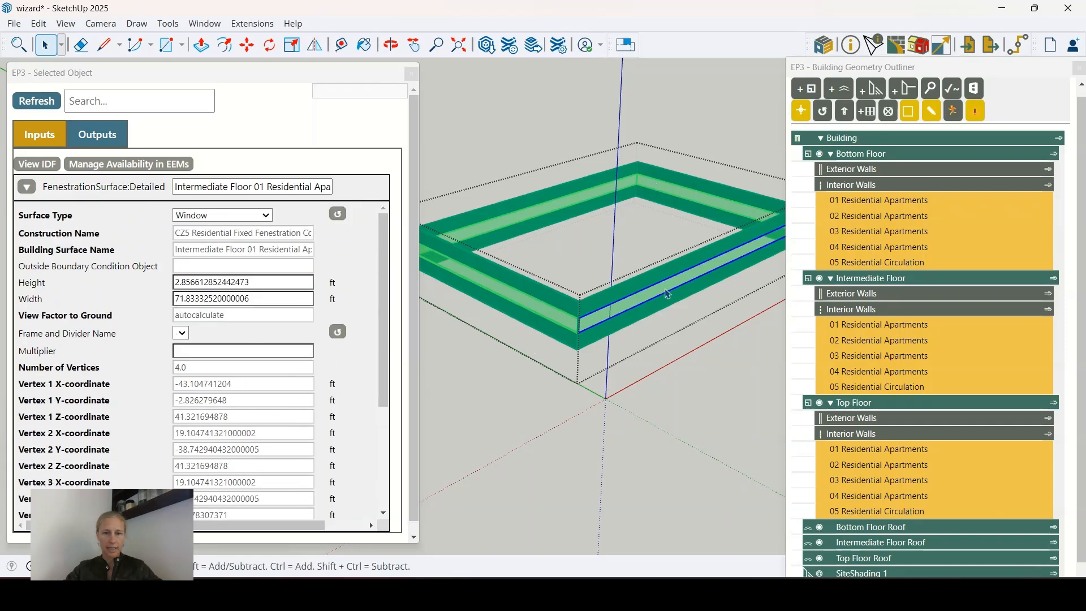
pyautogui.scroll(-3, 622, 321)
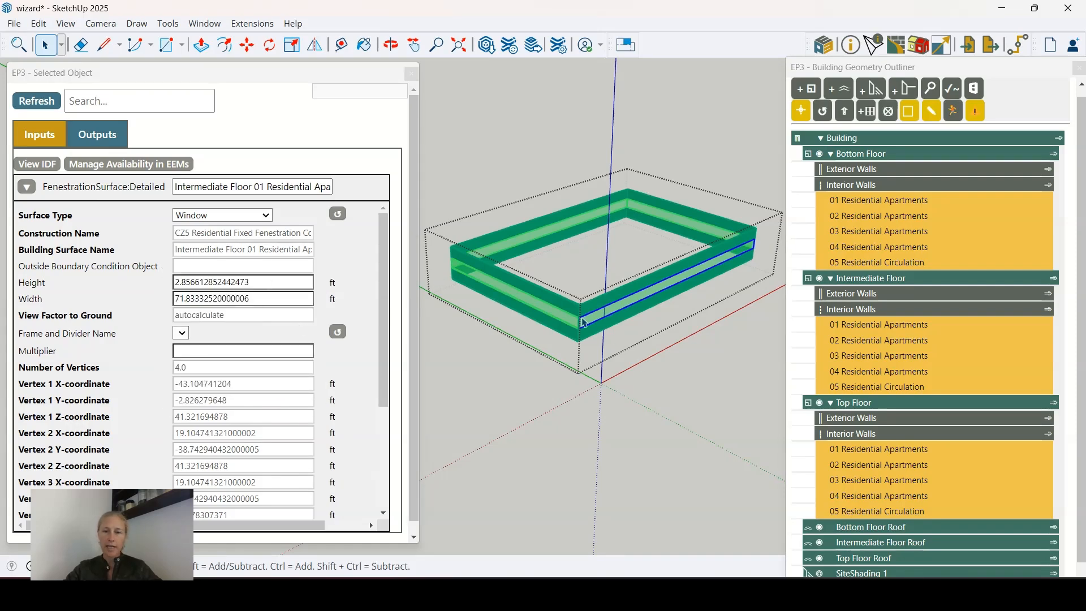
# Display the IDF text of the apartment 01 exterior wall and review its BuildingSurface:Detailed class and vertex coordinates.
pyautogui.scroll(2, 585, 323)
pyautogui.click(612, 297)
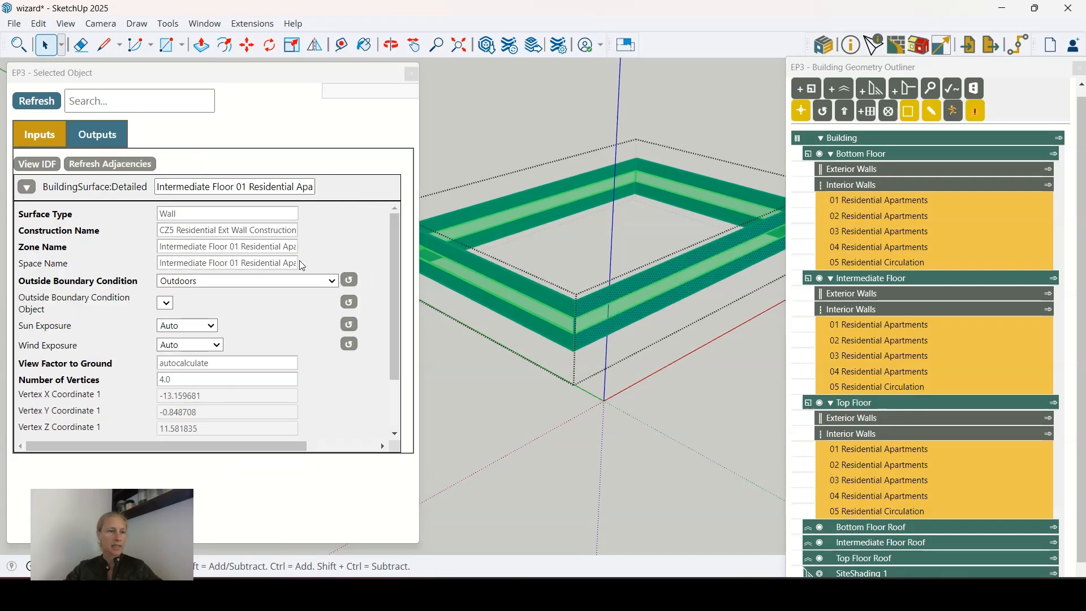
pyautogui.click(34, 165)
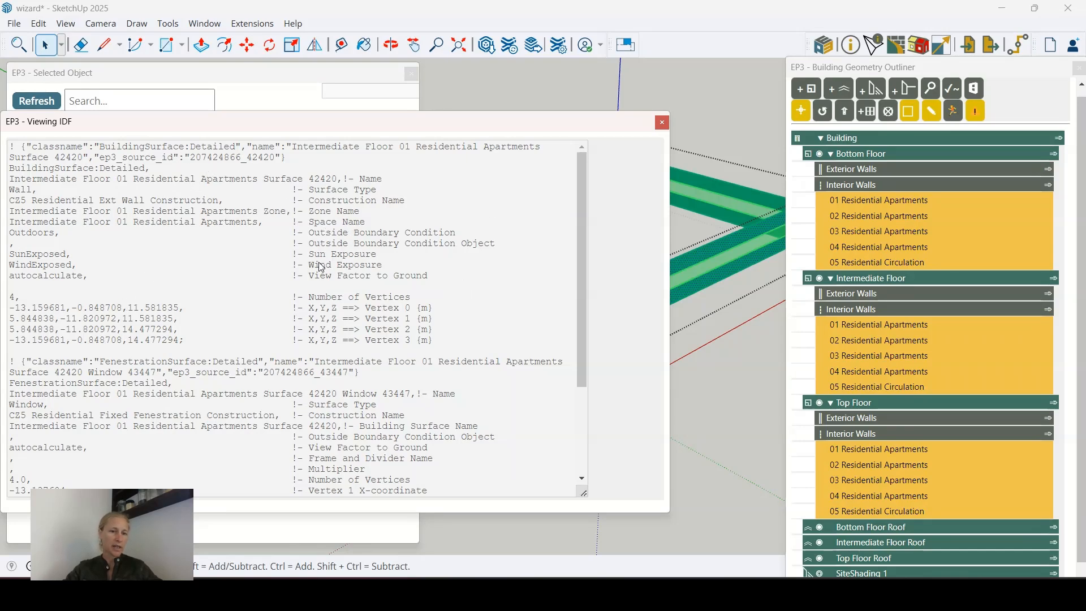
pyautogui.scroll(-4, 321, 267)
pyautogui.scroll(4, 321, 274)
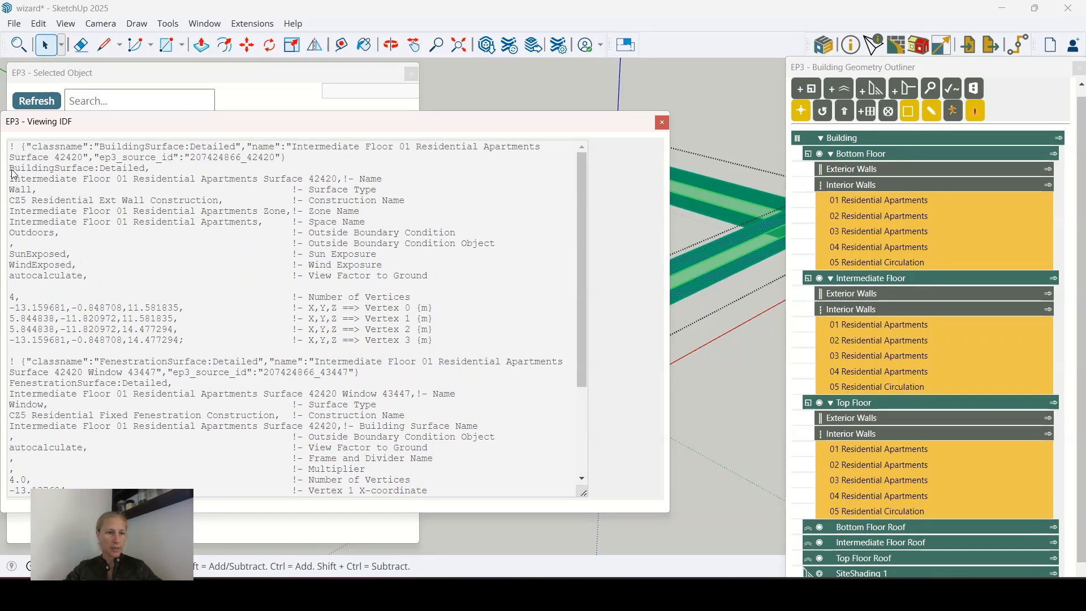
pyautogui.moveTo(12, 171); pyautogui.dragTo(162, 177)
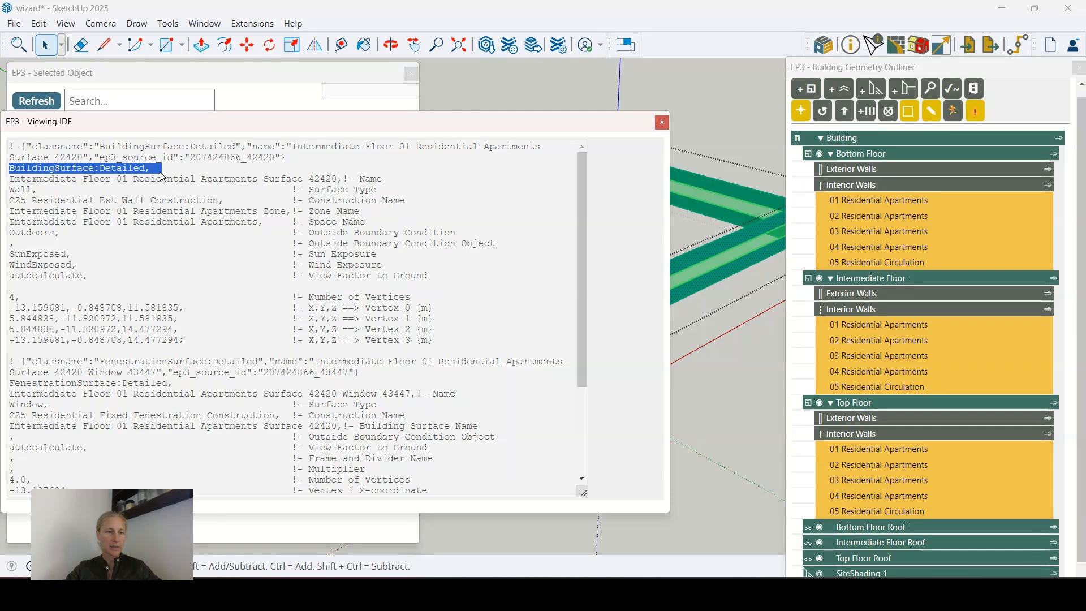
pyautogui.click(273, 300)
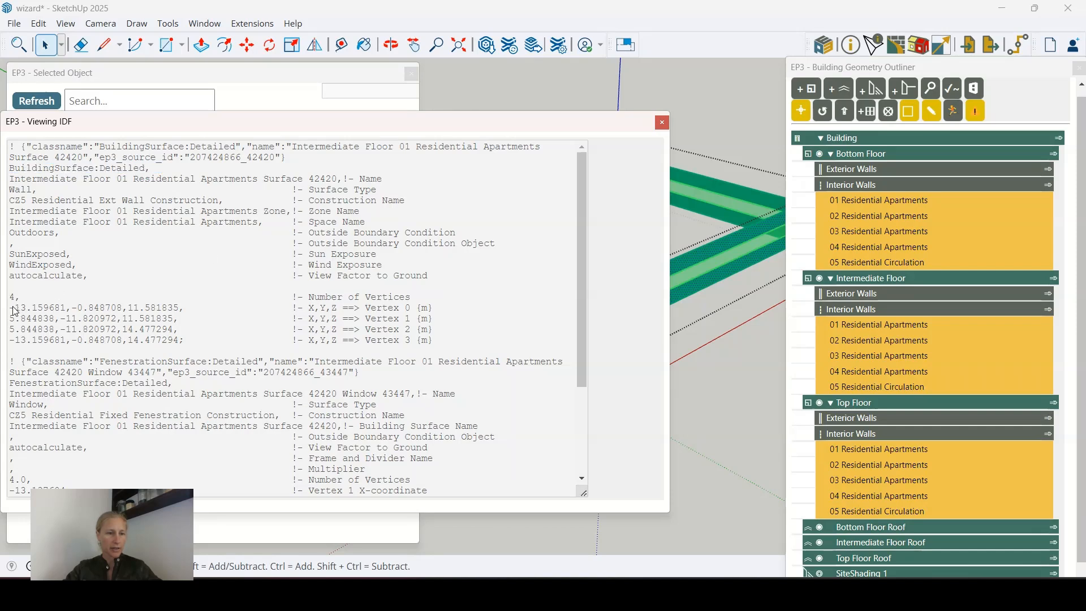
pyautogui.moveTo(10, 308); pyautogui.dragTo(476, 344)
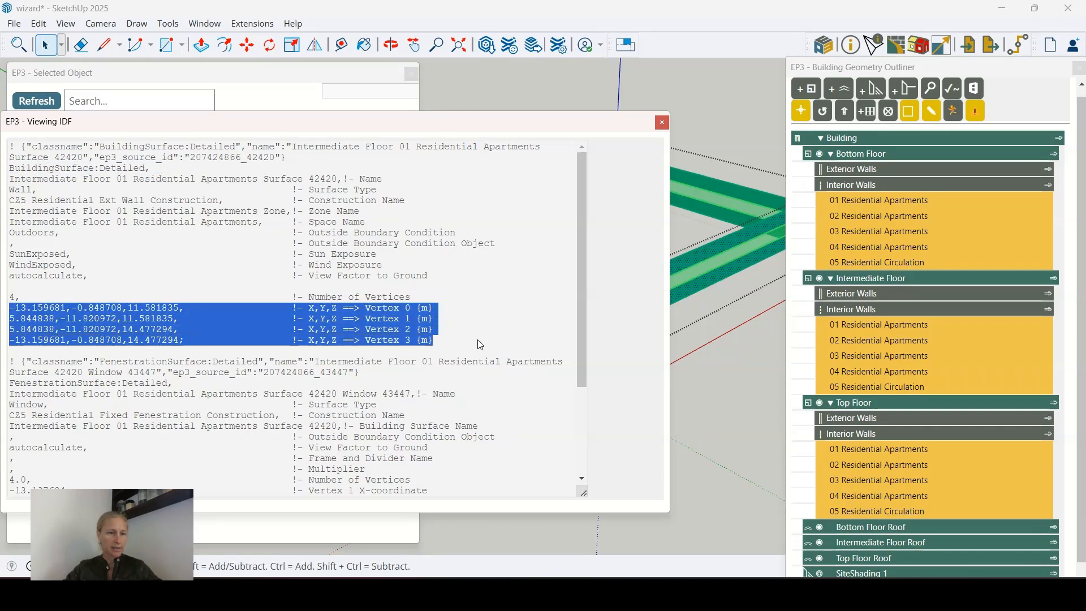
pyautogui.click(524, 284)
# Review the window's FenestrationSurface:Detailed entry and vertex coordinates in the IDF text, and close the IDF viewer.
pyautogui.scroll(-3, 526, 277)
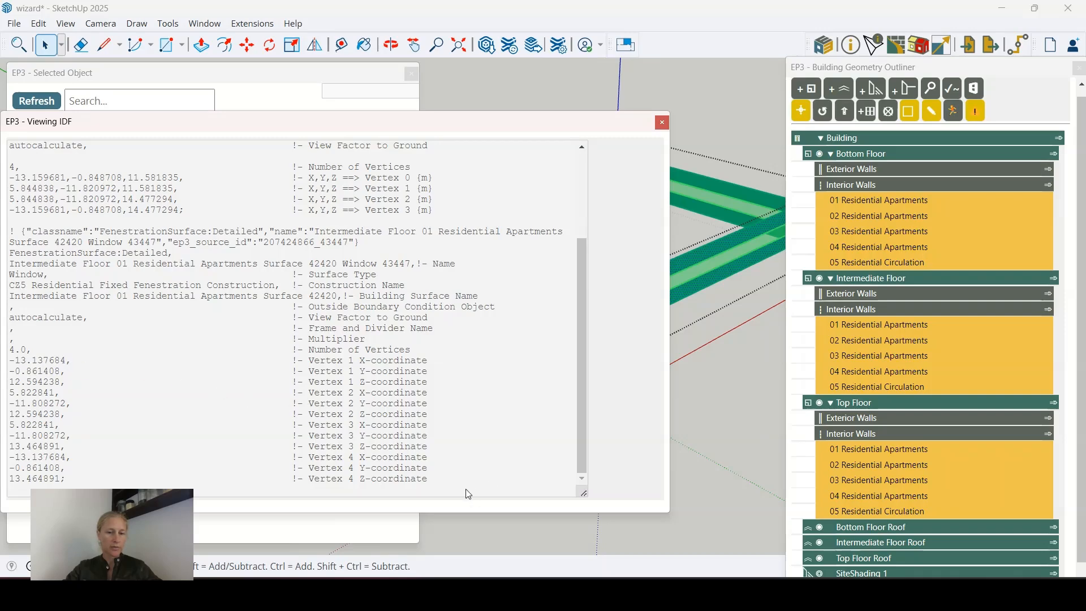
pyautogui.moveTo(468, 494); pyautogui.dragTo(3, 348)
pyautogui.click(536, 341)
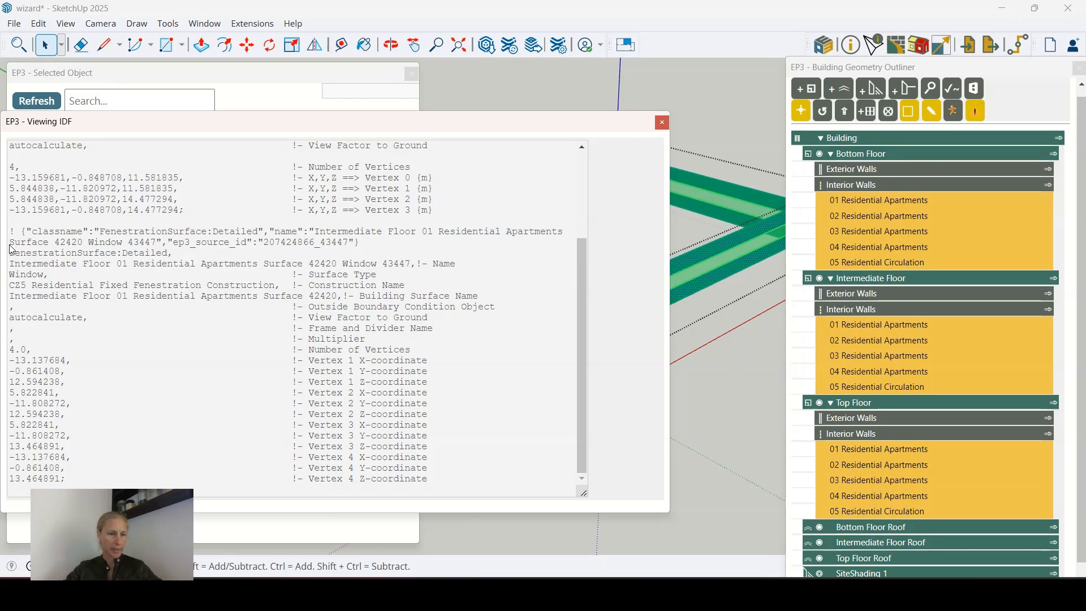
pyautogui.moveTo(10, 253); pyautogui.dragTo(192, 257)
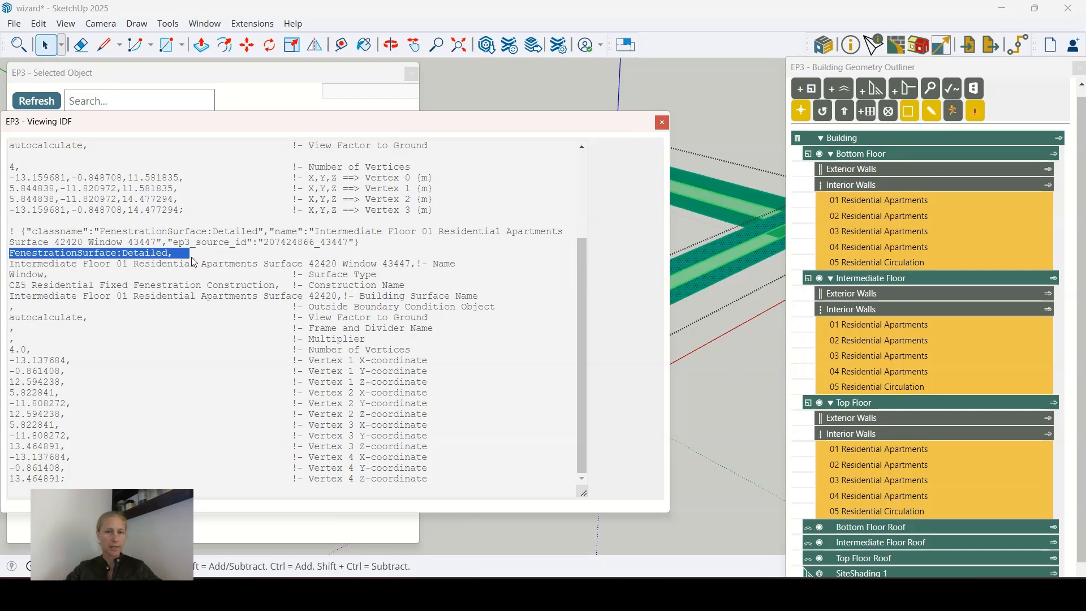
pyautogui.click(662, 123)
# Leave the Exterior Walls group and the building, and close the Selected Object dialog.
pyautogui.doubleClick(547, 121)
pyautogui.scroll(-5, 548, 352)
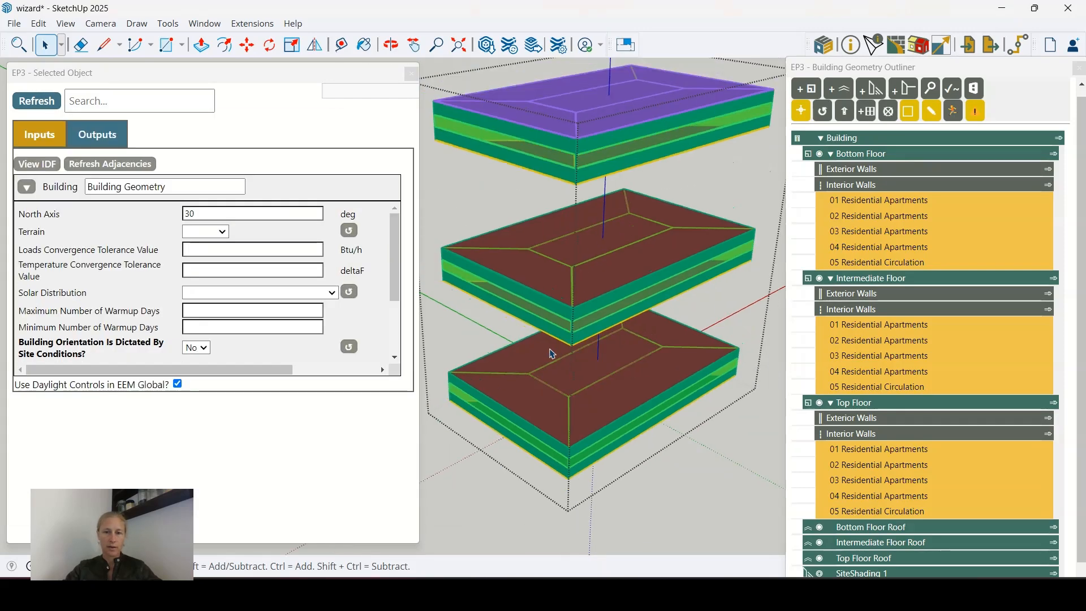
pyautogui.click(746, 429)
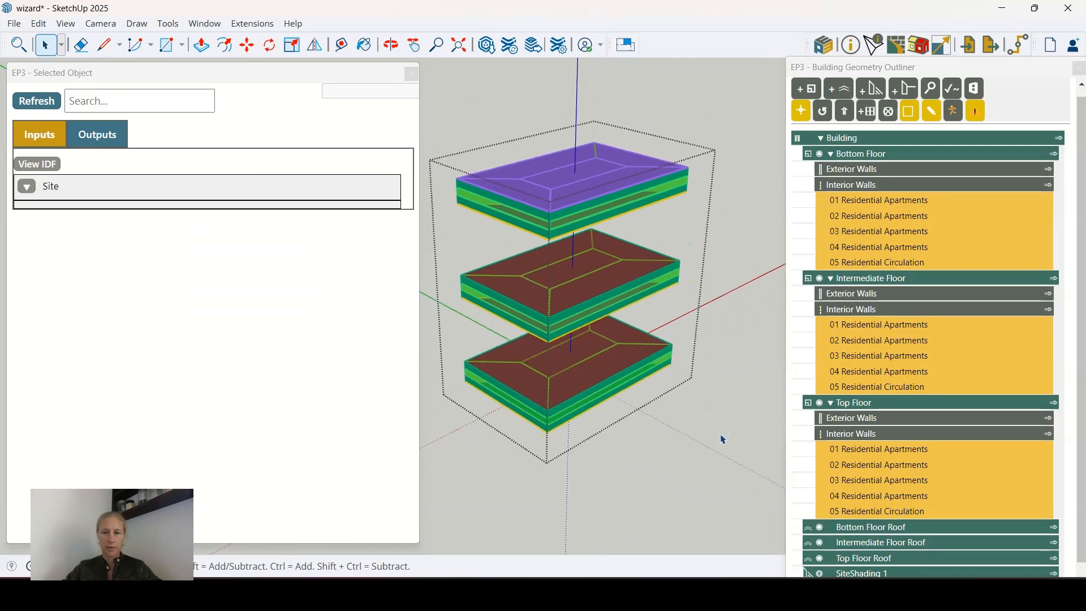
pyautogui.click(412, 75)
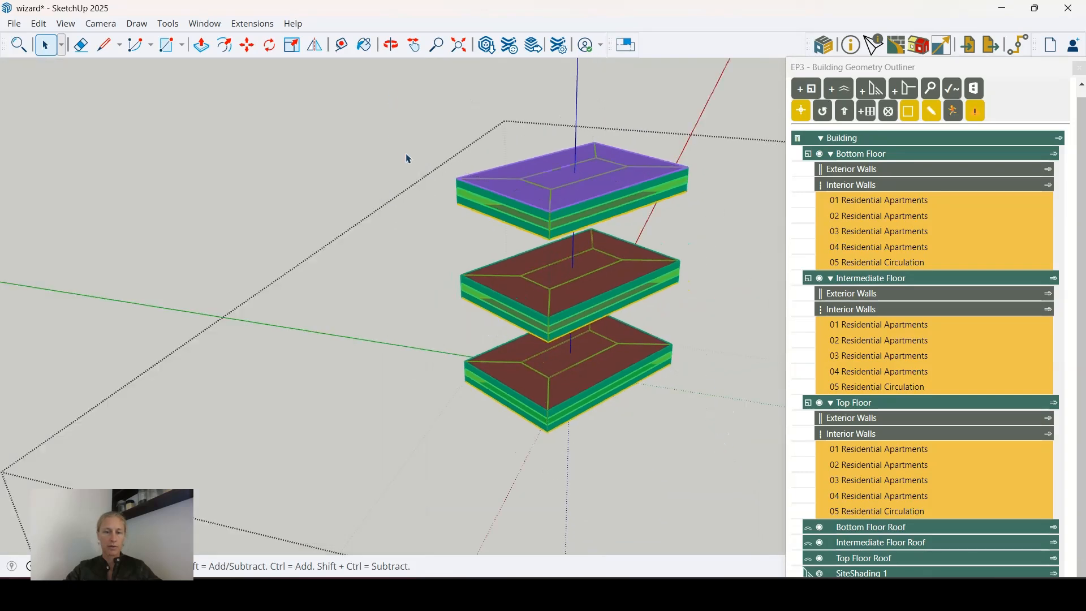
pyautogui.scroll(-4, 255, 203)
pyautogui.scroll(2, 208, 213)
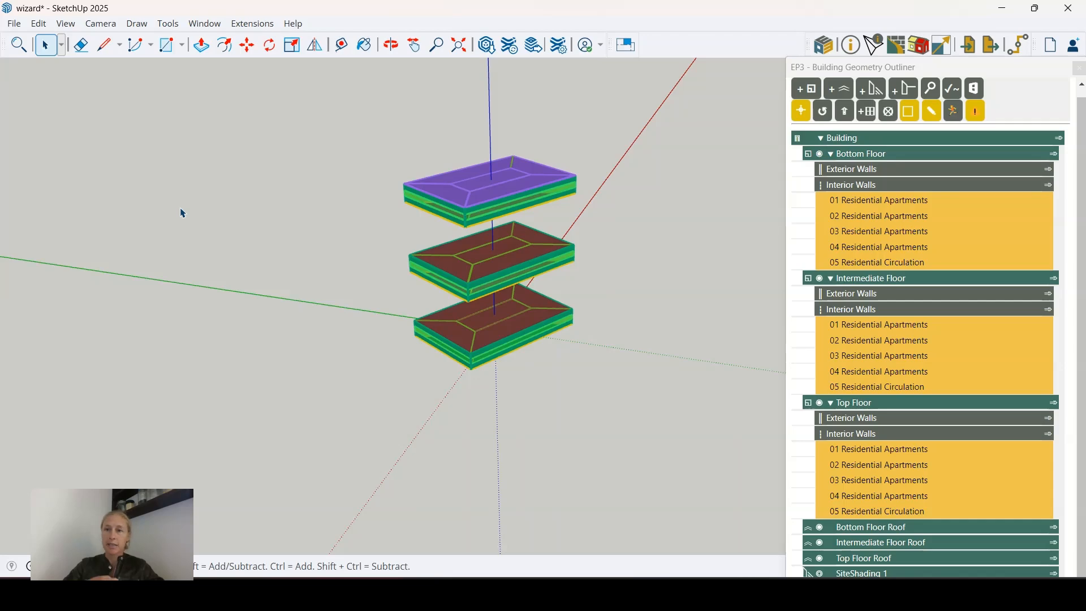
# Look over the Constructions dialog and the Building's inputs in the Selected Object dialog, closing both.
pyautogui.click(897, 45)
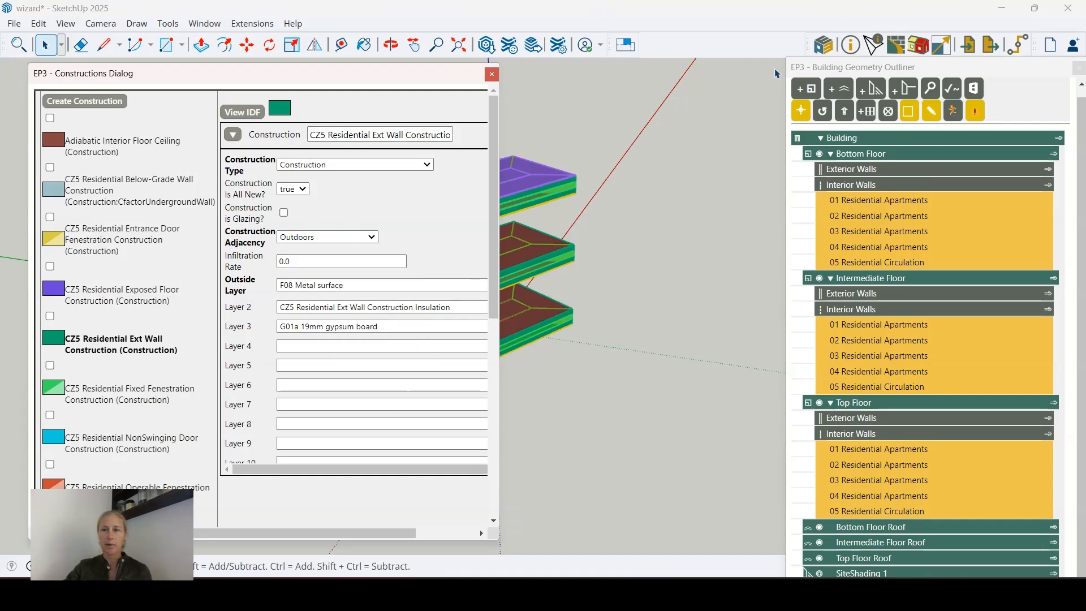
pyautogui.click(491, 74)
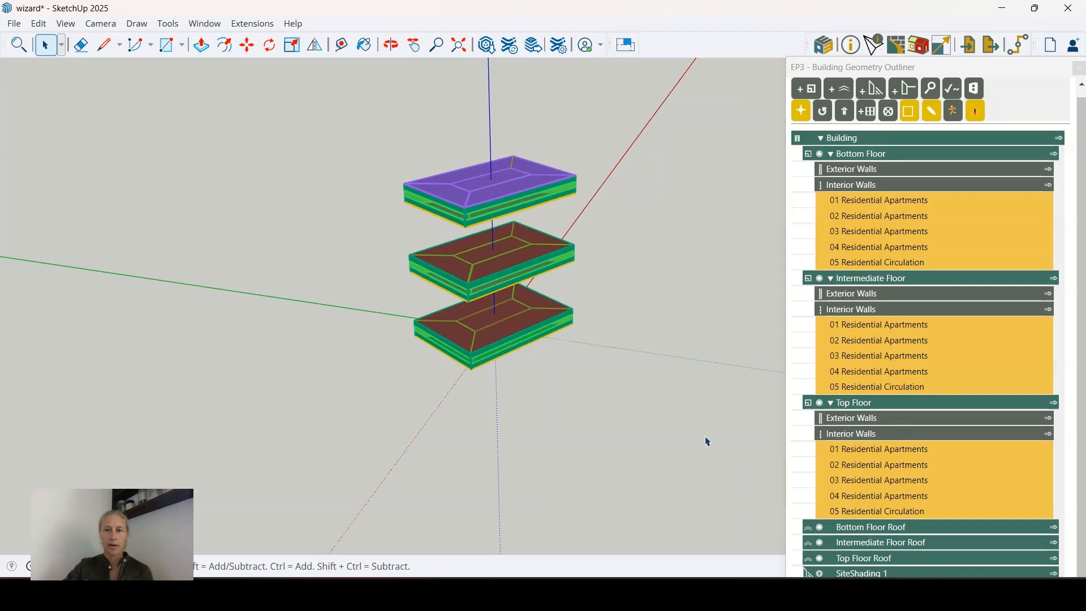
pyautogui.scroll(-1, 710, 440)
pyautogui.scroll(2, 382, 277)
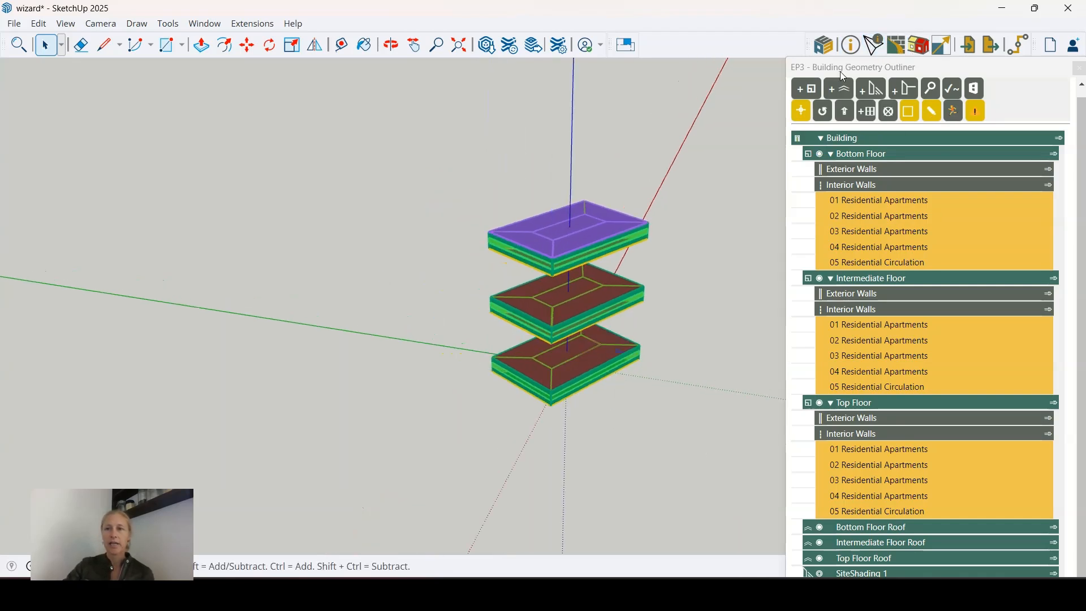
pyautogui.click(883, 44)
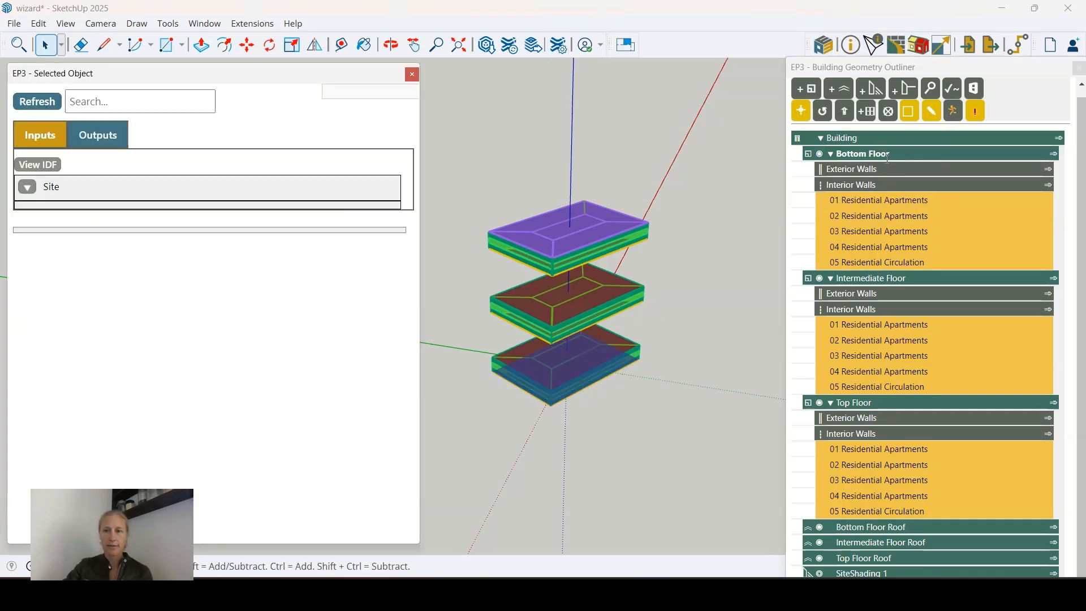
pyautogui.click(874, 139)
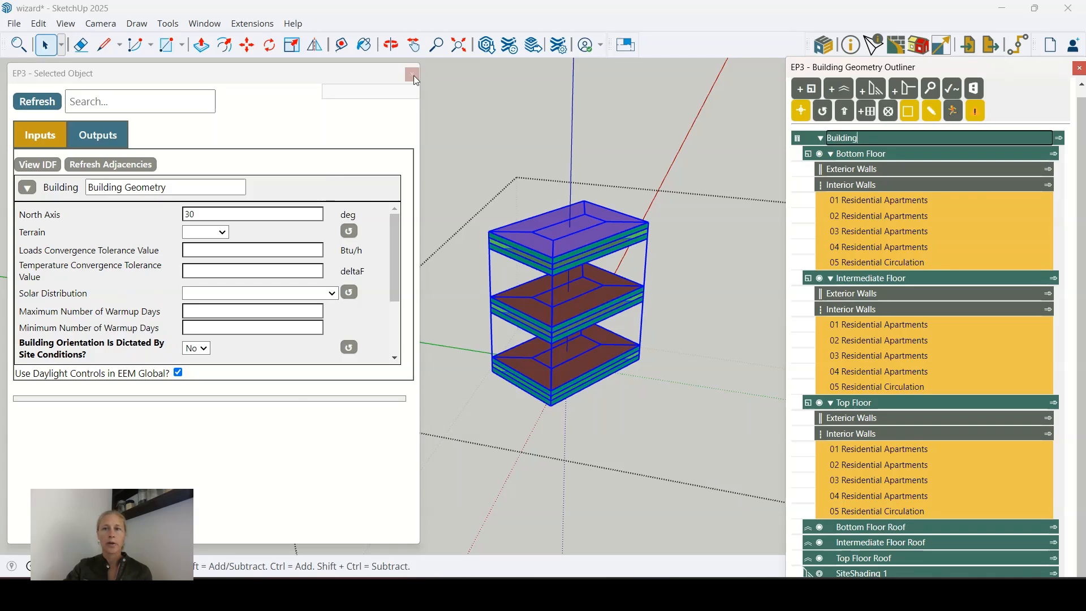
pyautogui.click(412, 74)
# View the full list of constructions, close it, and open the Schedules, Internal Loads dialog.
pyautogui.click(897, 45)
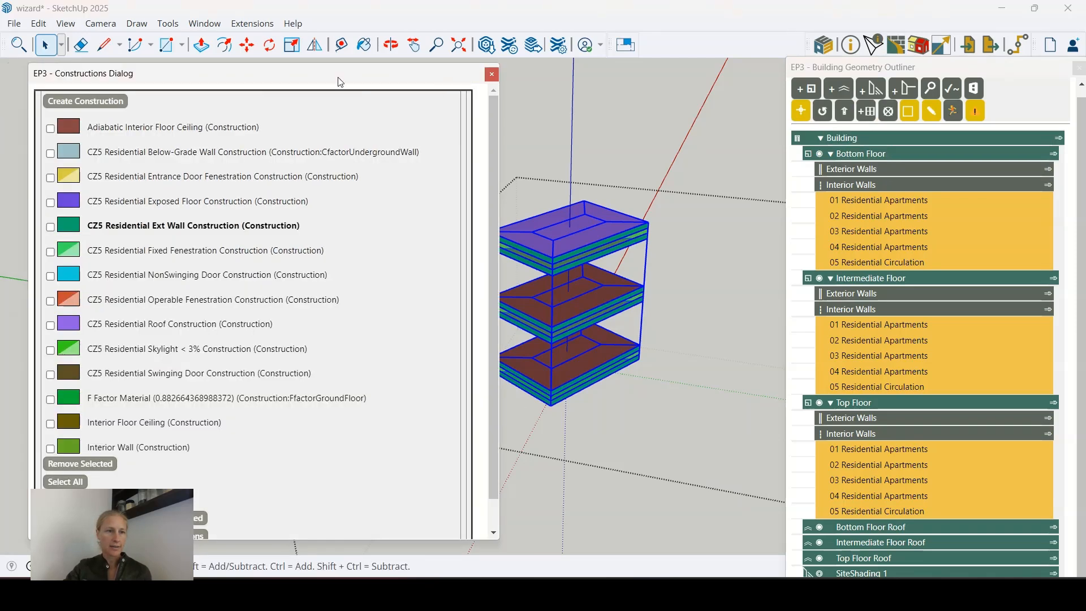
pyautogui.click(492, 75)
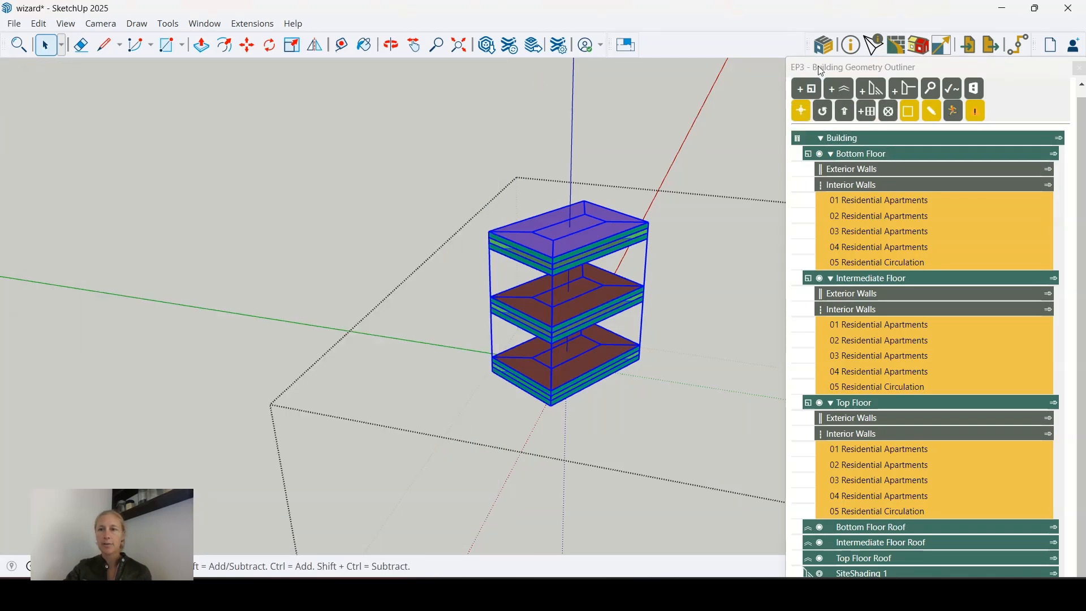
pyautogui.click(855, 46)
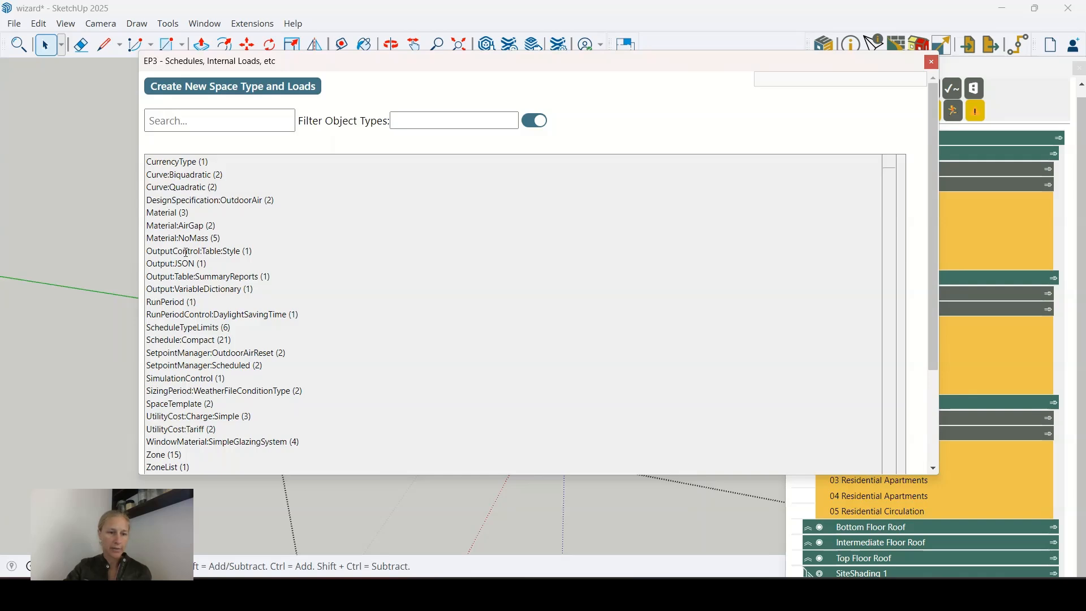
# Look over the full list of object types in the Schedules, Internal Loads dialog and move the dialog off the outliner.
pyautogui.scroll(-2, 263, 338)
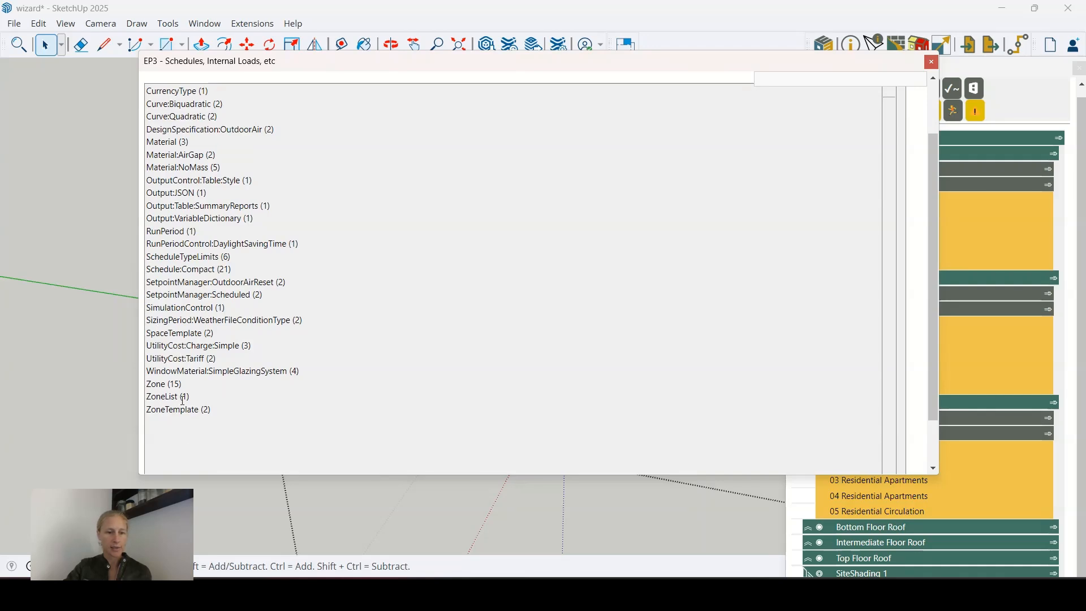
pyautogui.scroll(2, 298, 405)
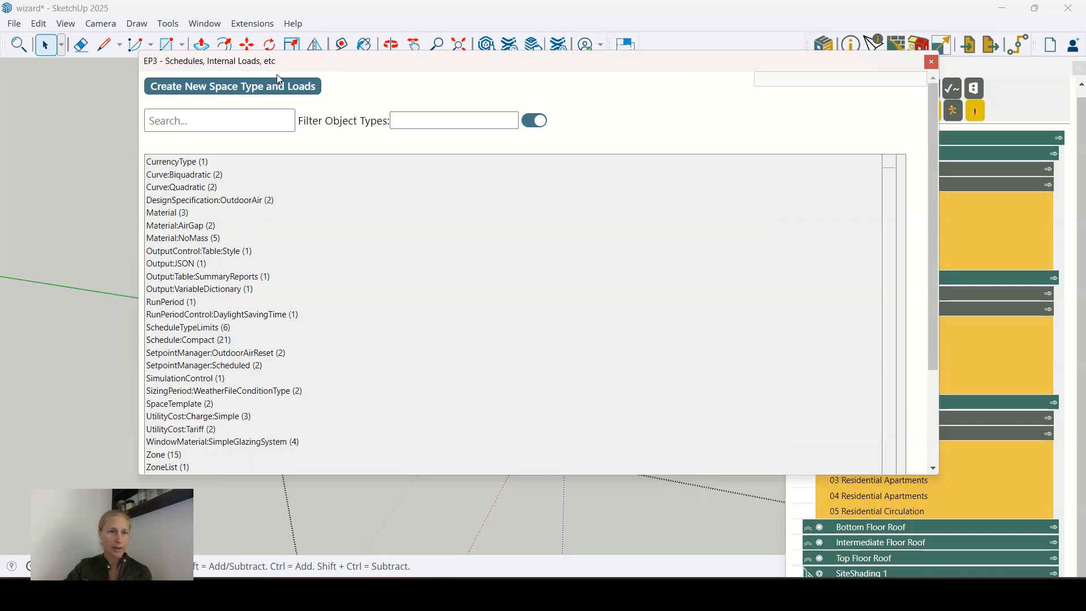
pyautogui.moveTo(277, 65); pyautogui.dragTo(213, 77)
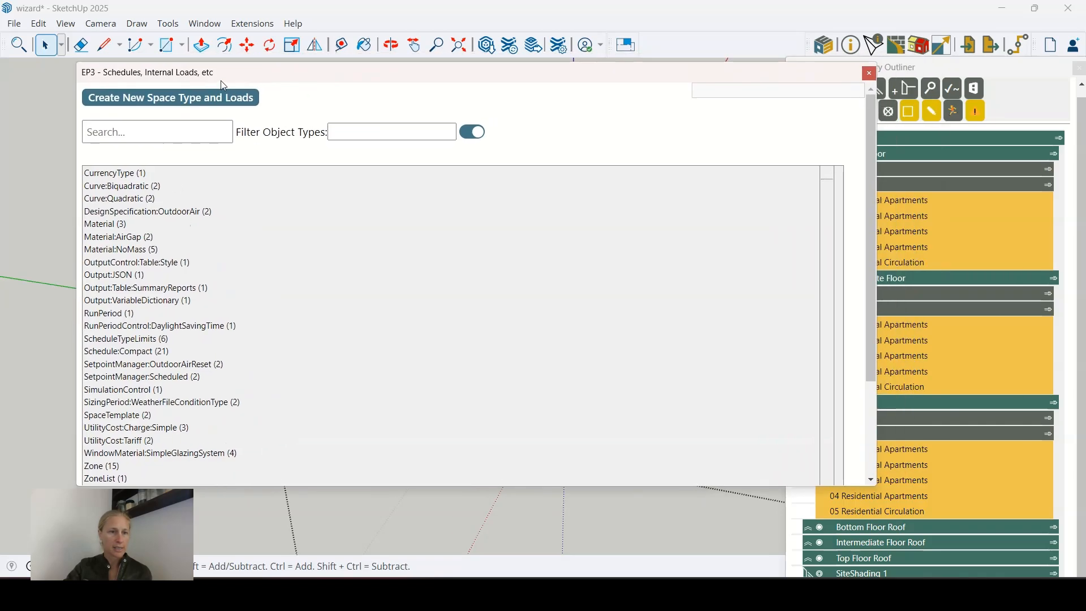
# Review the inputs of the Material, Material:AirGap and Material:NoMass objects, comparing the three types and ending on Material.
pyautogui.click(97, 224)
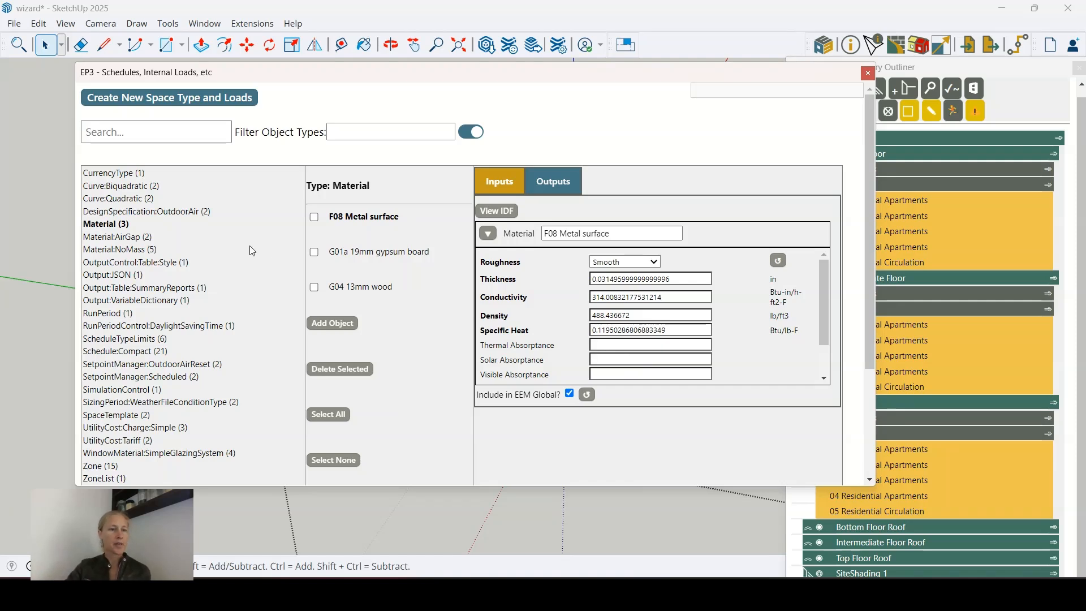
pyautogui.click(126, 237)
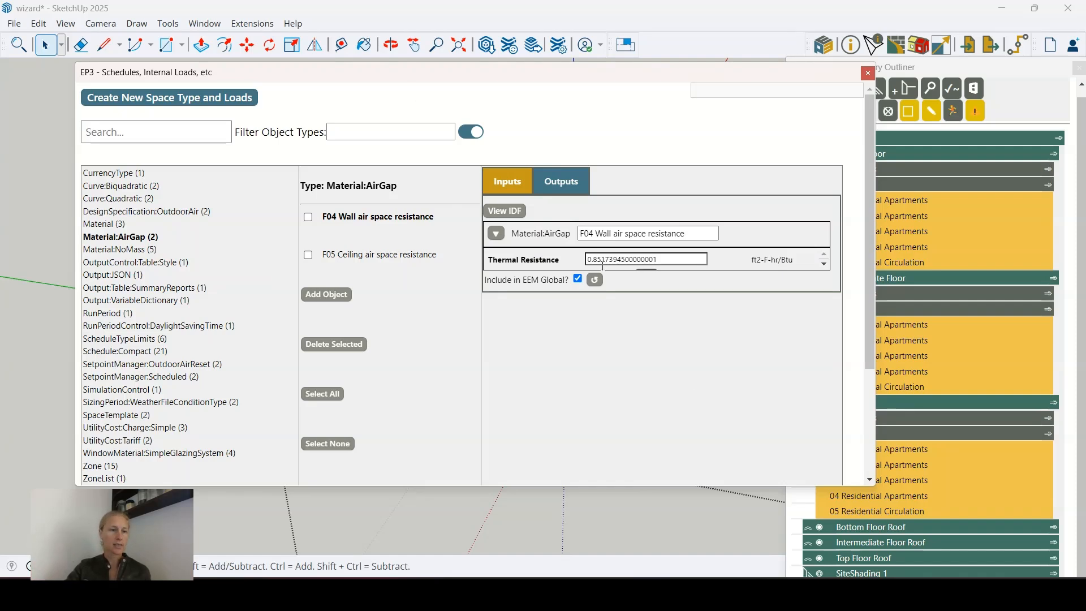
pyautogui.click(127, 250)
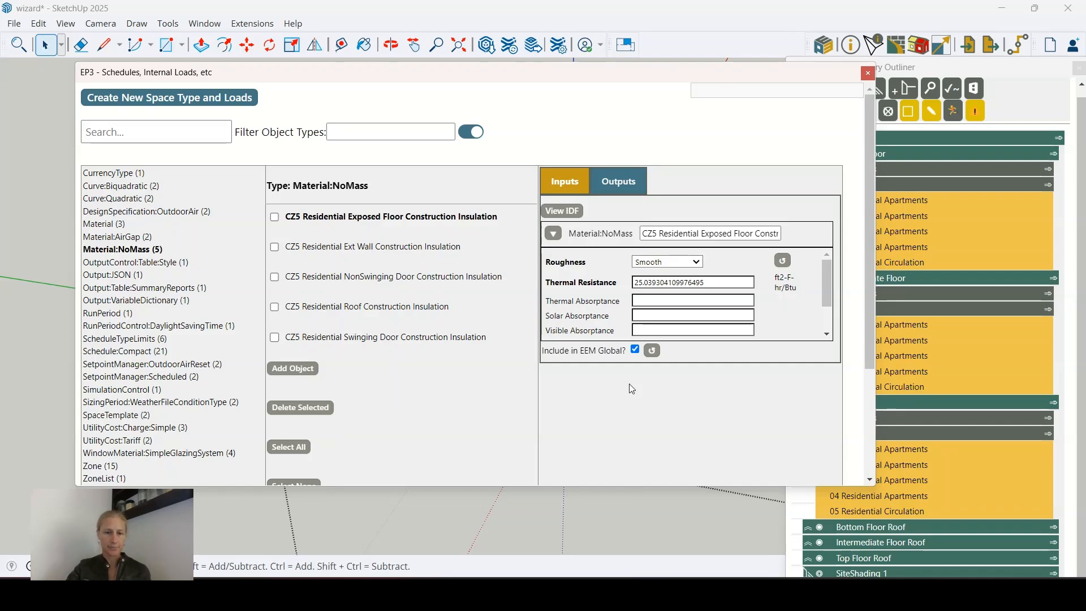
pyautogui.click(119, 237)
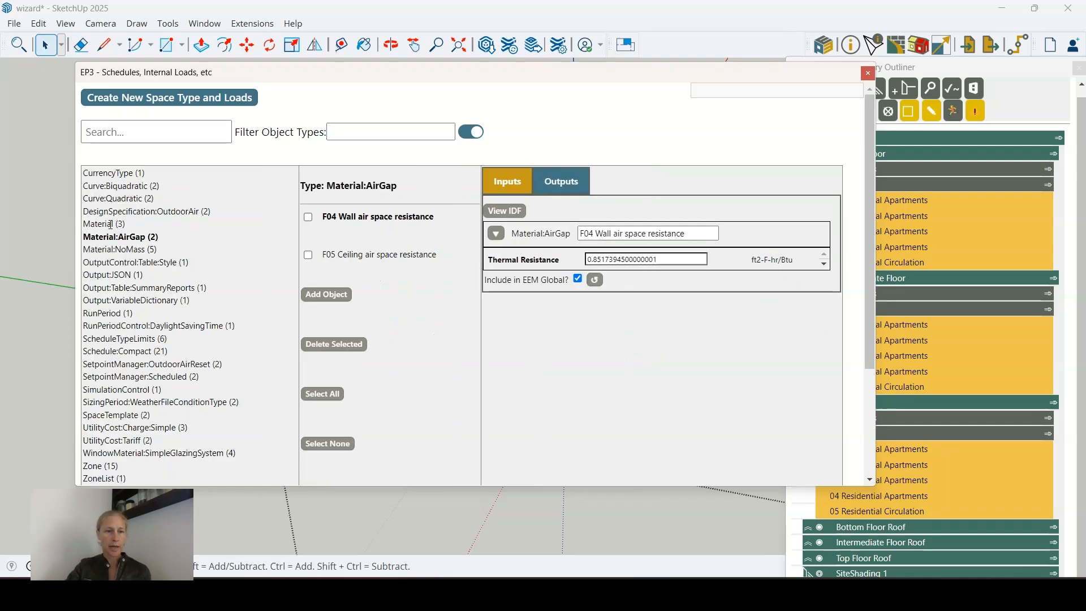
pyautogui.click(113, 224)
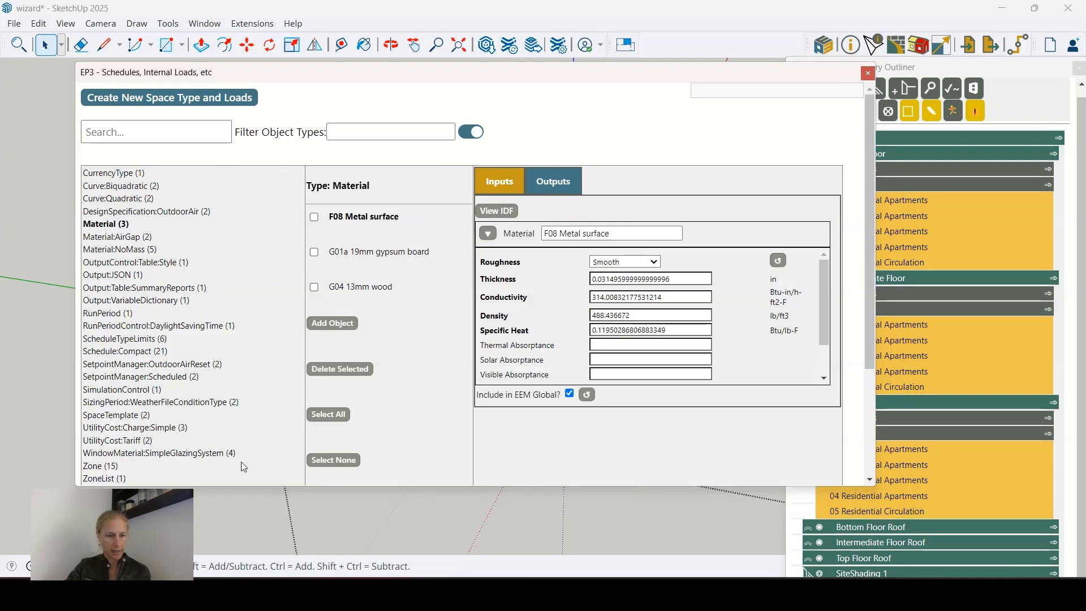
# Review the inputs of the entrance door, fixed, operable and skylight glazing objects under WindowMaterial:SimpleGlazingSystem.
pyautogui.moveTo(226, 454); pyautogui.dragTo(84, 457)
pyautogui.click(152, 454)
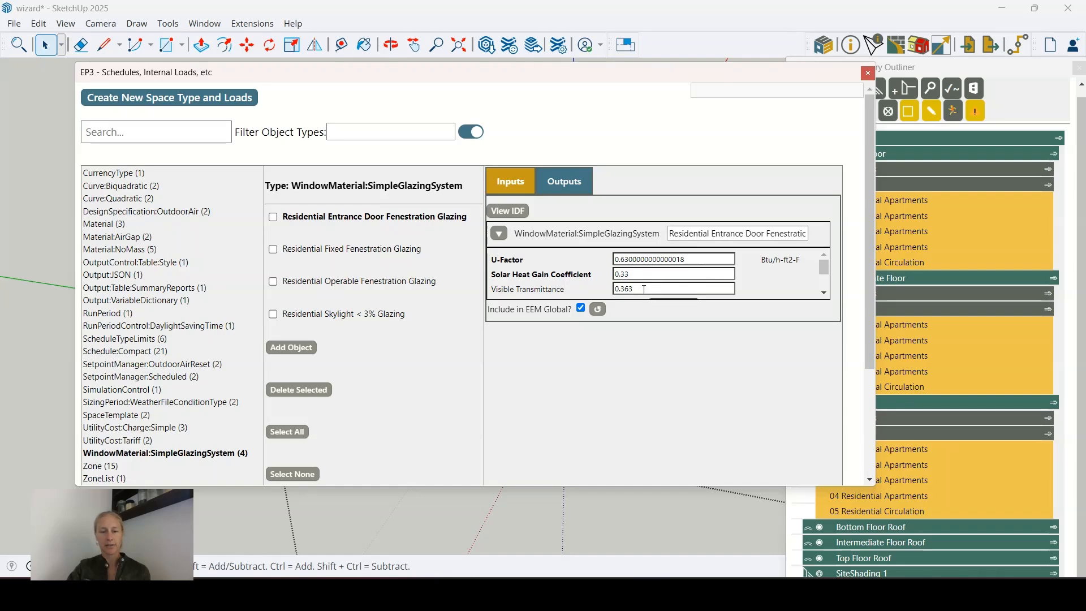
pyautogui.click(359, 249)
pyautogui.click(351, 280)
pyautogui.click(349, 314)
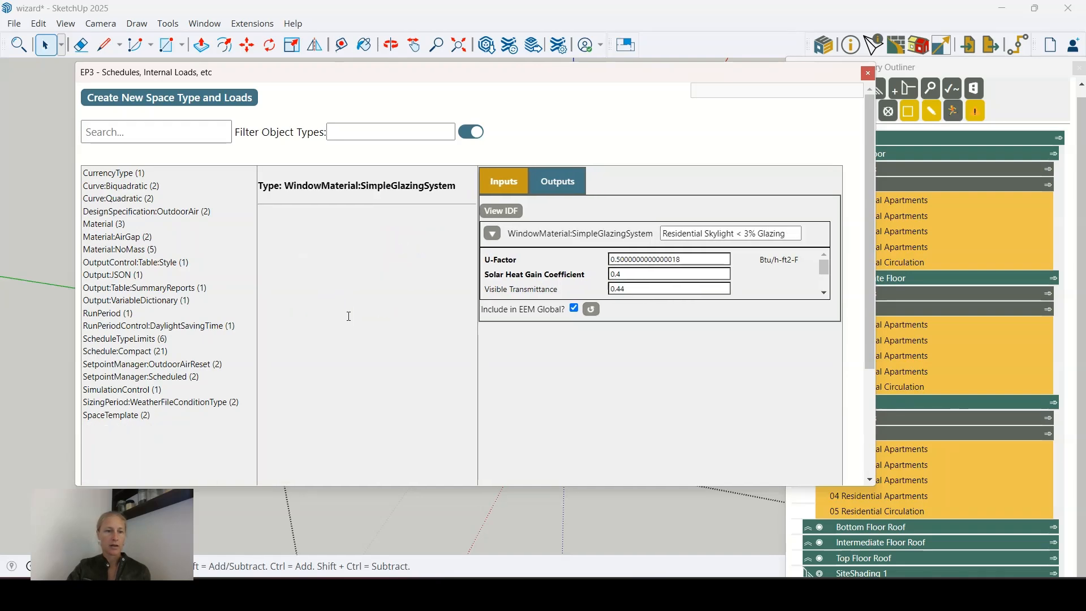
# View the SpaceTemplate objects, checking Residential Circulation and returning to Residential Apartments.
pyautogui.scroll(-3, 212, 297)
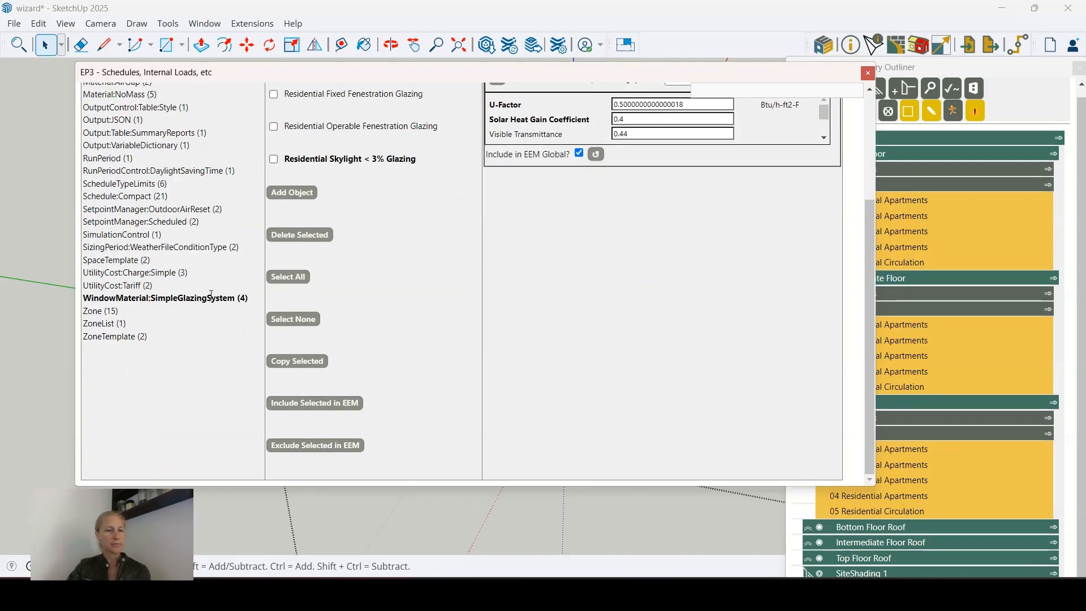
pyautogui.click(103, 260)
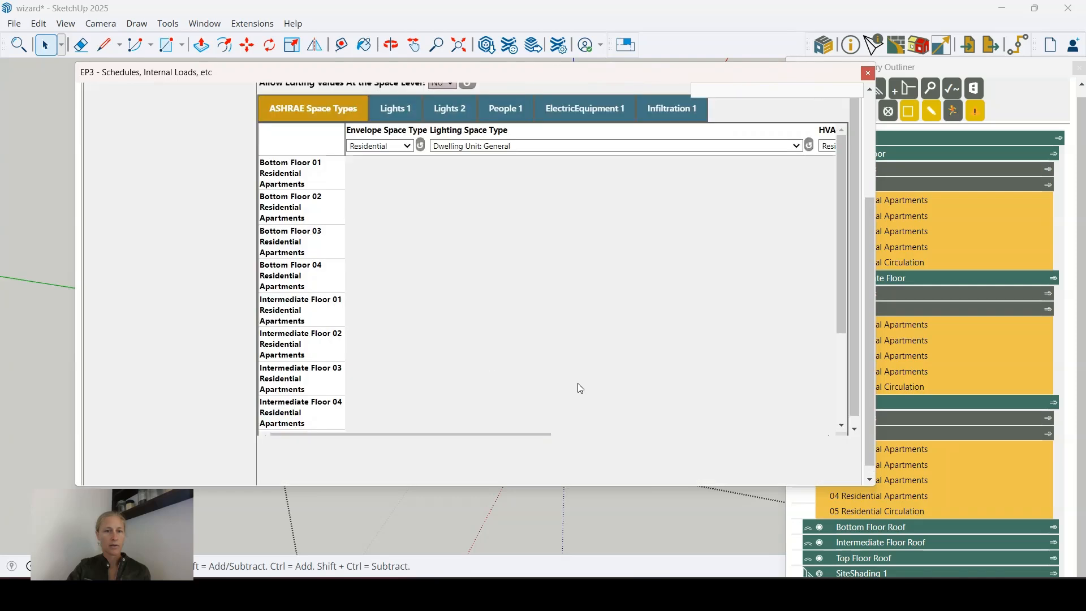
pyautogui.scroll(1, 859, 345)
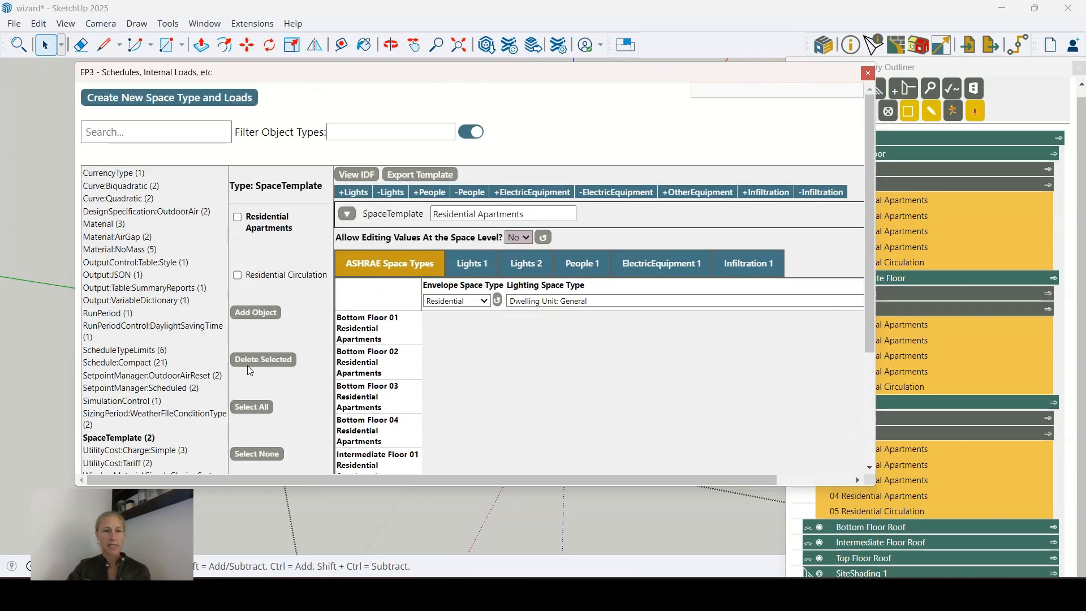
pyautogui.click(287, 274)
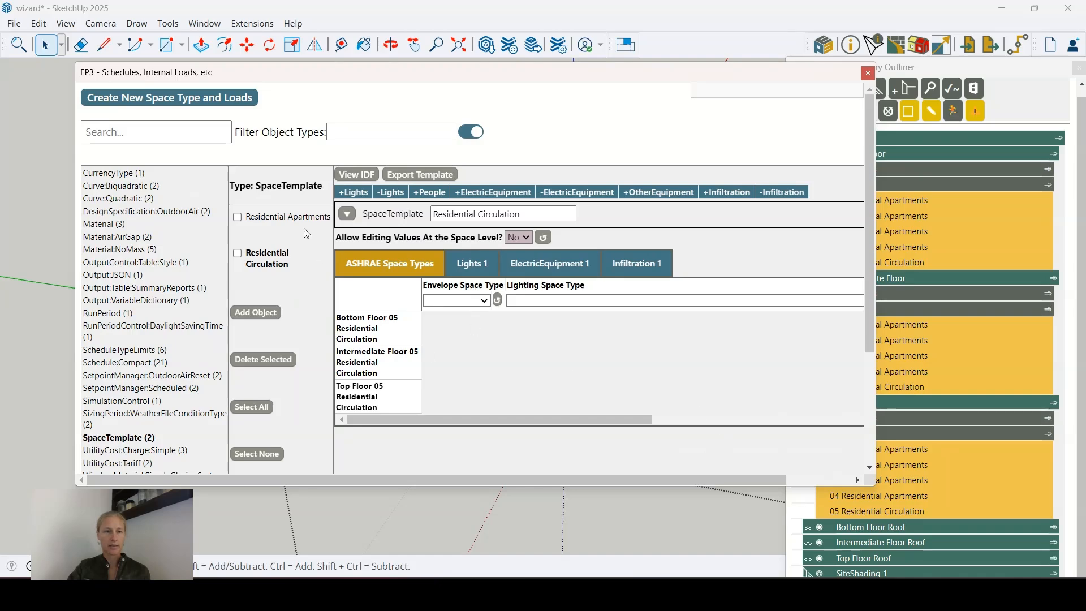
pyautogui.click(308, 218)
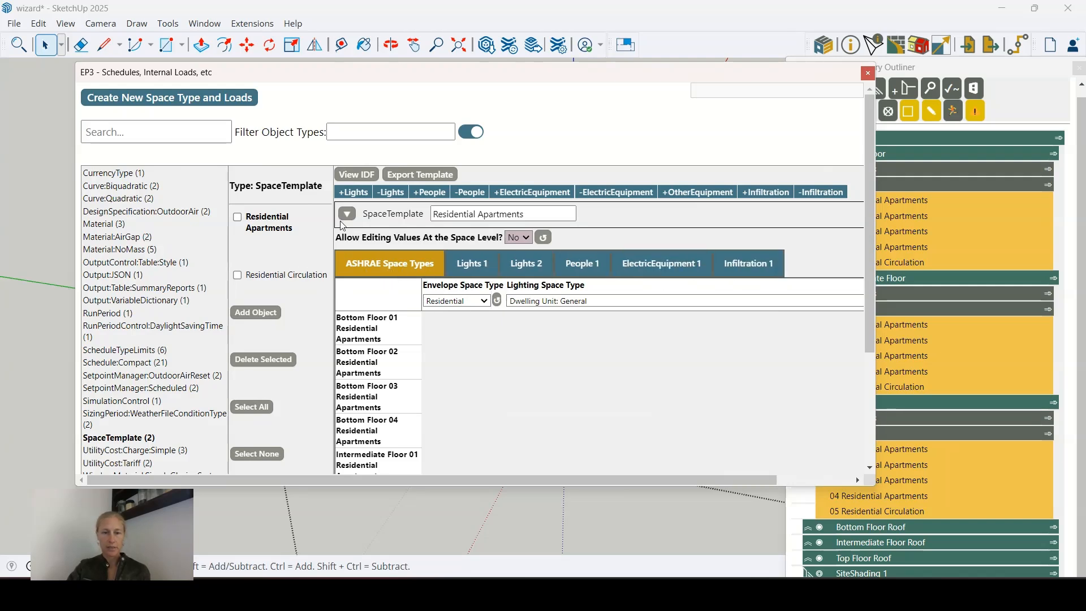
# Look through the ASHRAE space types and the full list of spaces assigned to the Residential Apartments template.
pyautogui.moveTo(433, 480); pyautogui.dragTo(561, 480)
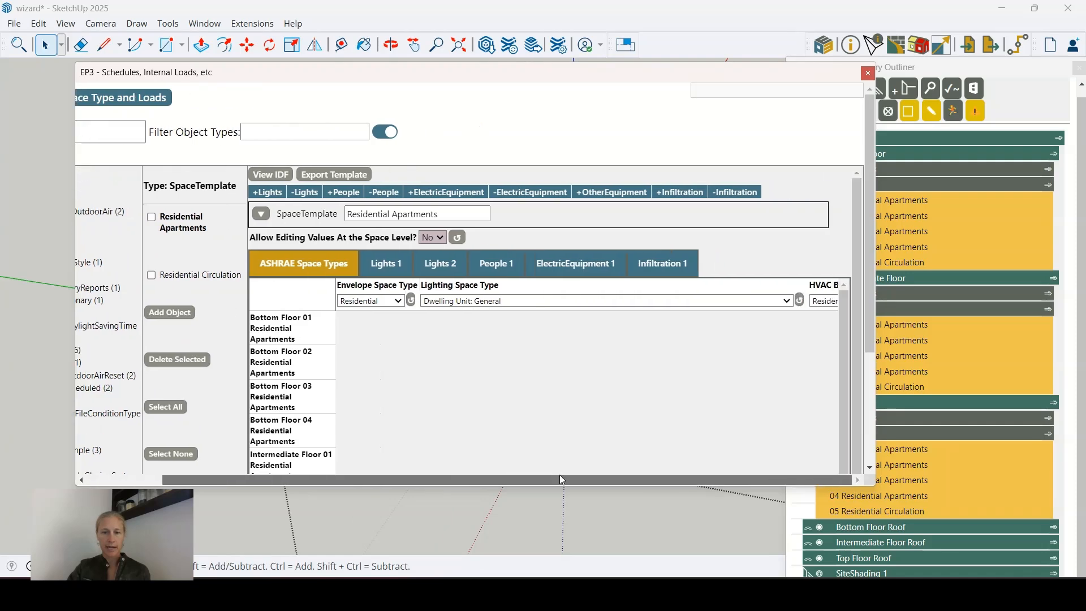
pyautogui.scroll(-8, 463, 332)
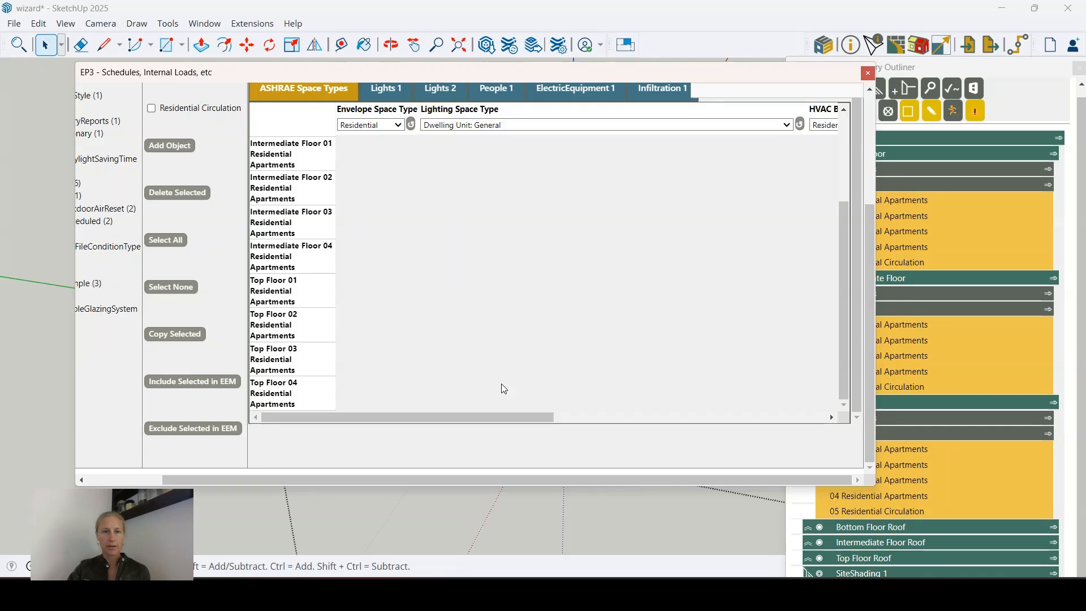
pyautogui.scroll(2, 501, 384)
pyautogui.moveTo(486, 423); pyautogui.dragTo(504, 385)
pyautogui.scroll(1, 542, 327)
pyautogui.scroll(2, 545, 333)
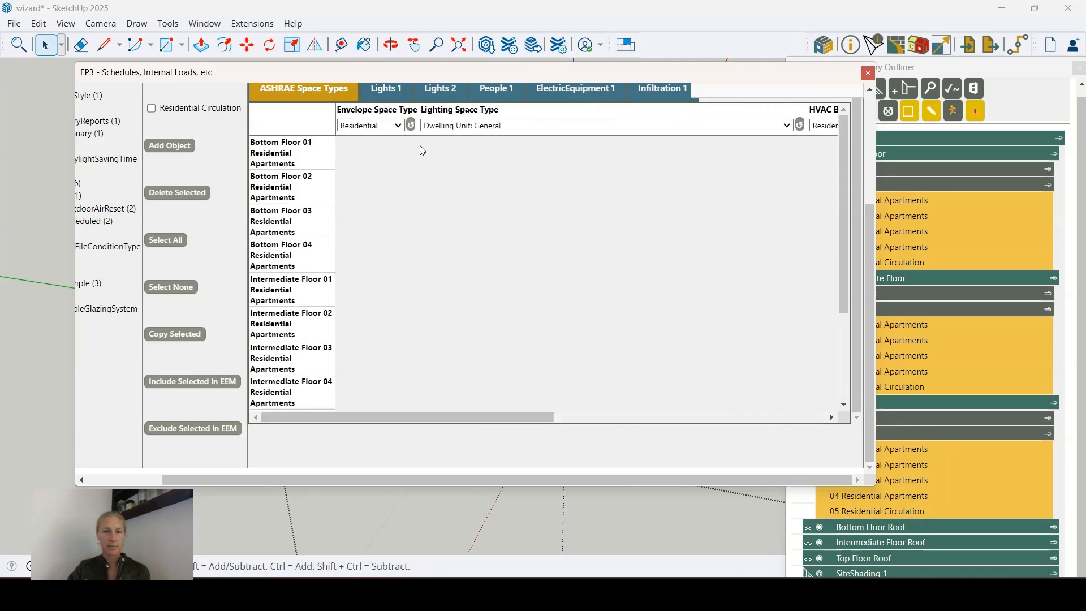
pyautogui.scroll(1, 644, 280)
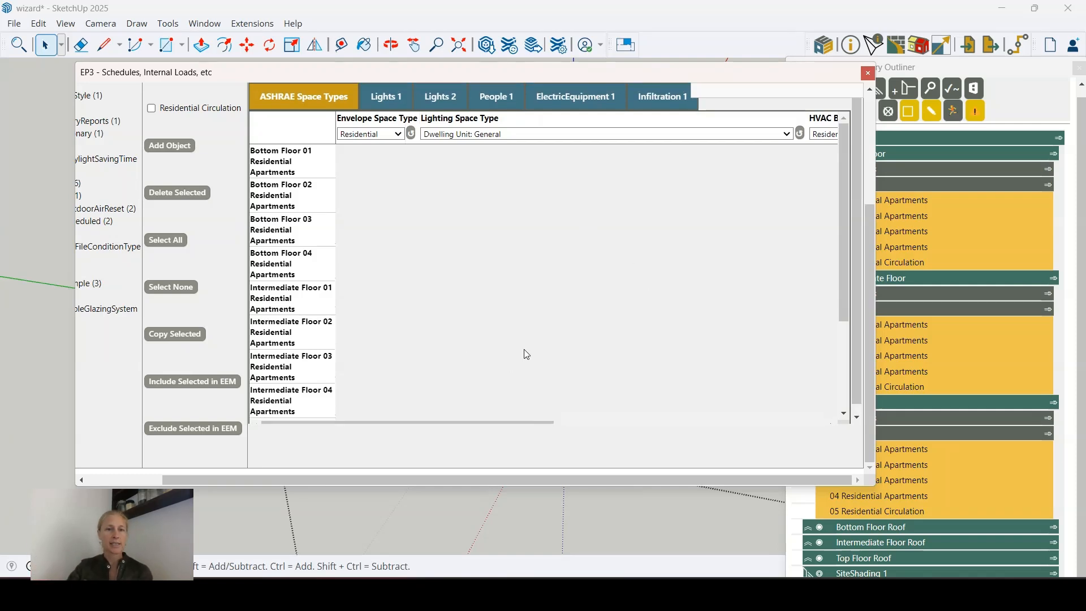
pyautogui.scroll(3, 526, 354)
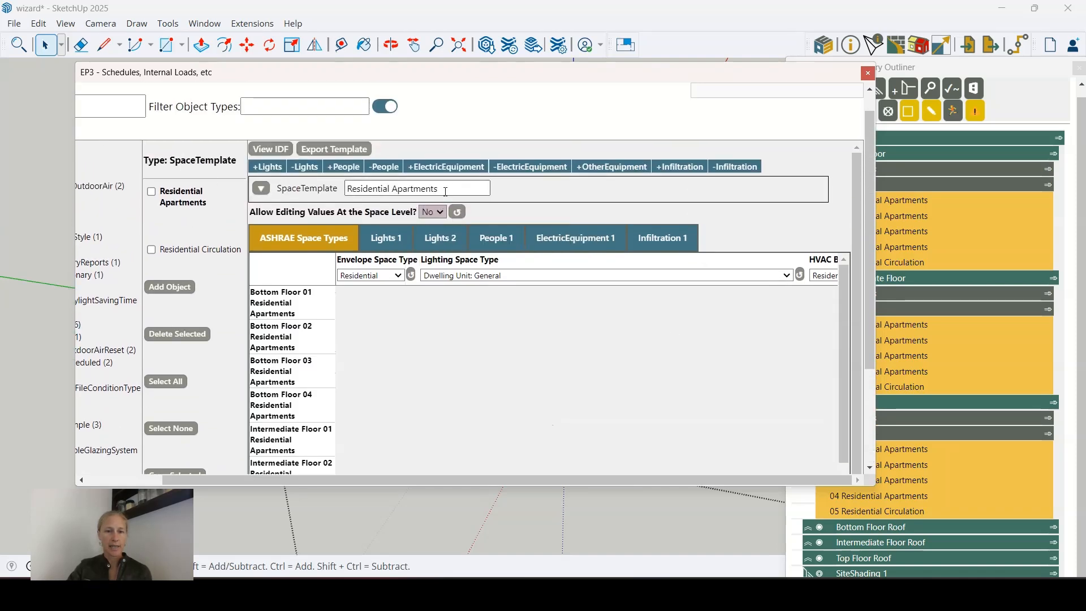
# Compare the Residential Apartments template name with the names of the bottom, intermediate and top floor spaces it covers.
pyautogui.moveTo(447, 189); pyautogui.dragTo(348, 188)
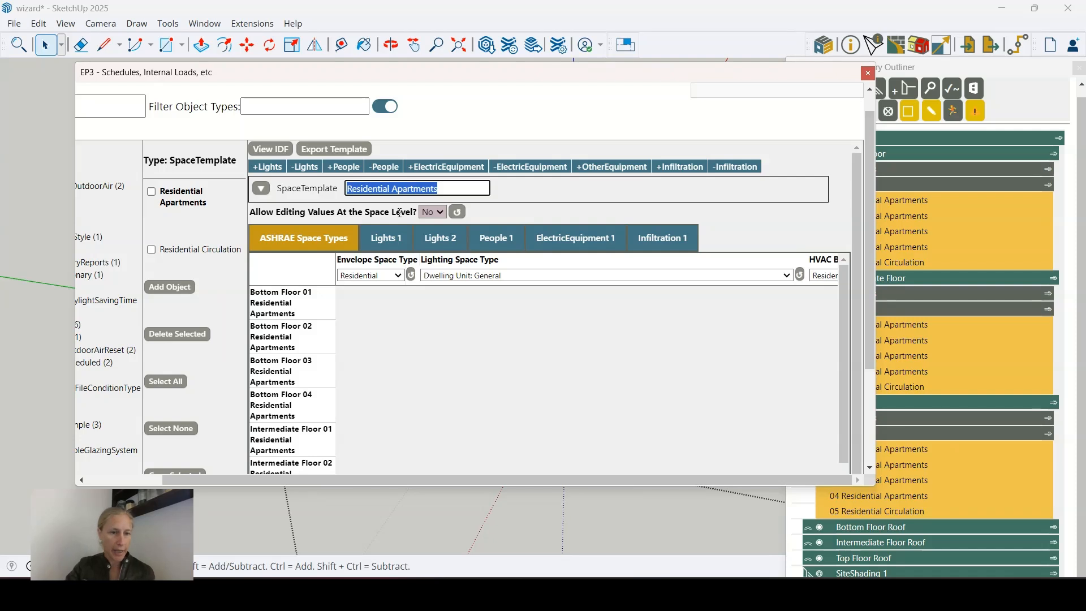
pyautogui.scroll(-2, 340, 339)
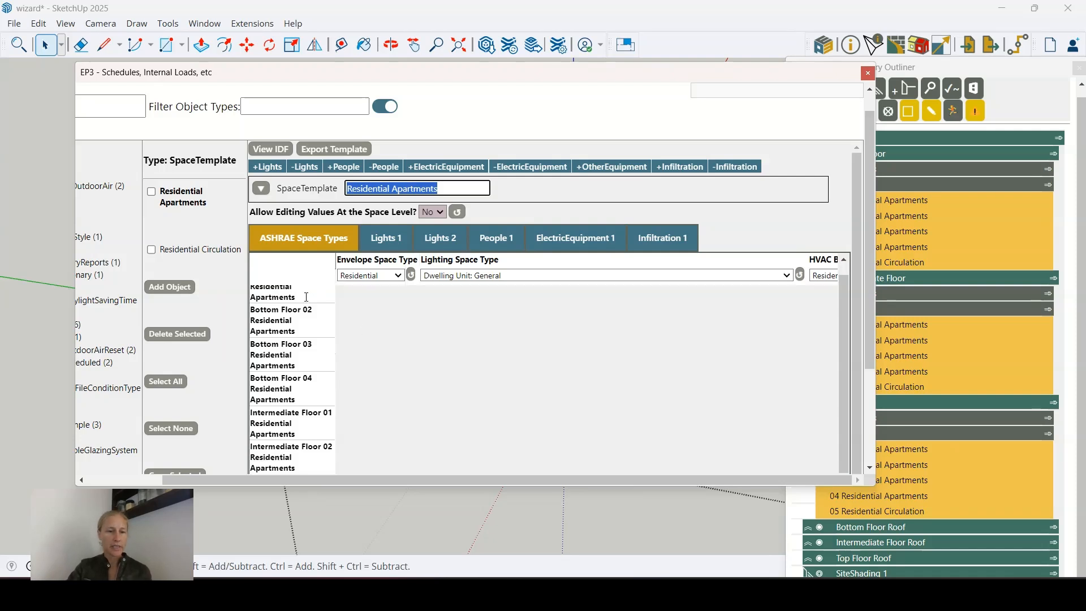
pyautogui.scroll(2, 343, 342)
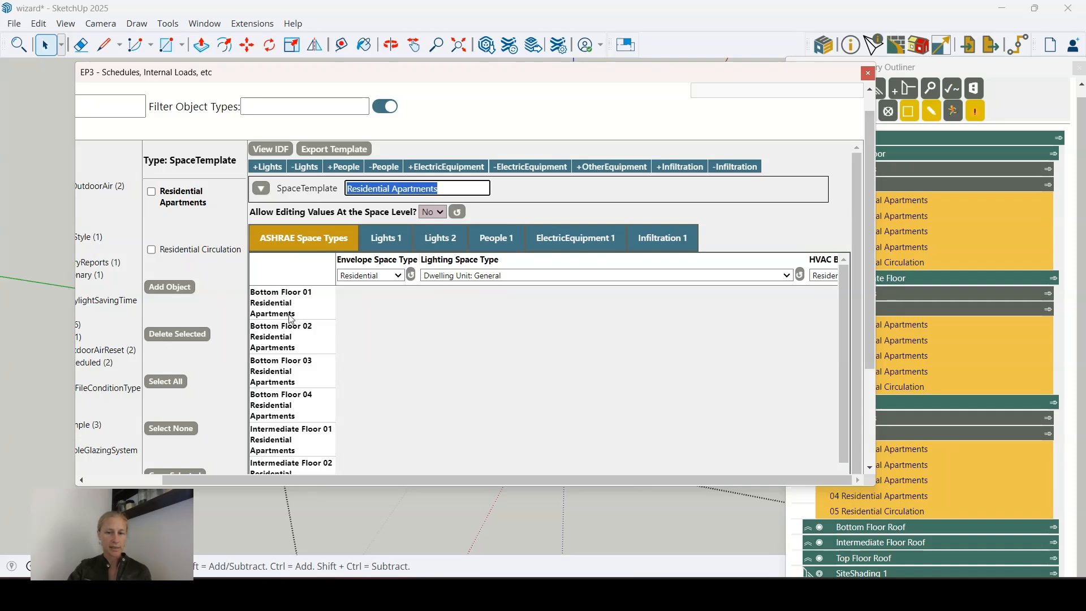
pyautogui.scroll(-5, 290, 318)
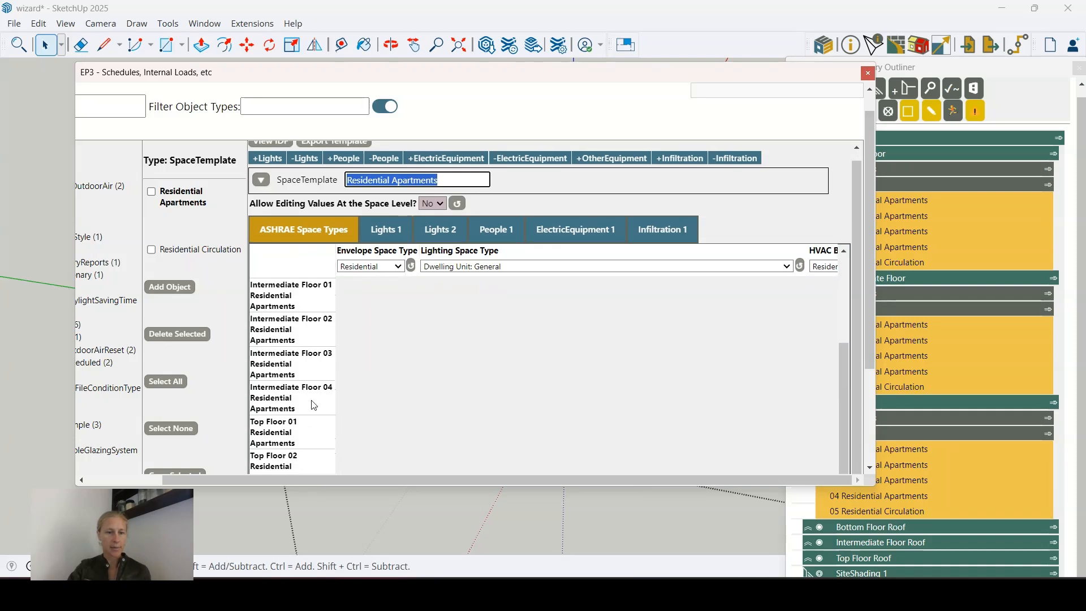
pyautogui.moveTo(306, 309); pyautogui.dragTo(251, 298)
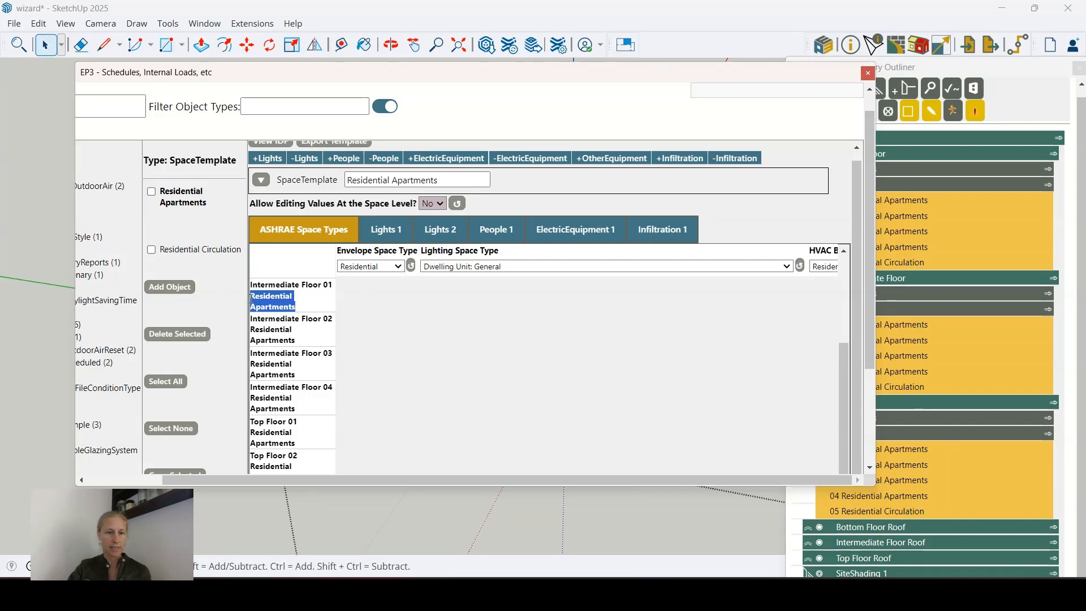
pyautogui.moveTo(309, 342); pyautogui.dragTo(252, 338)
pyautogui.click(473, 383)
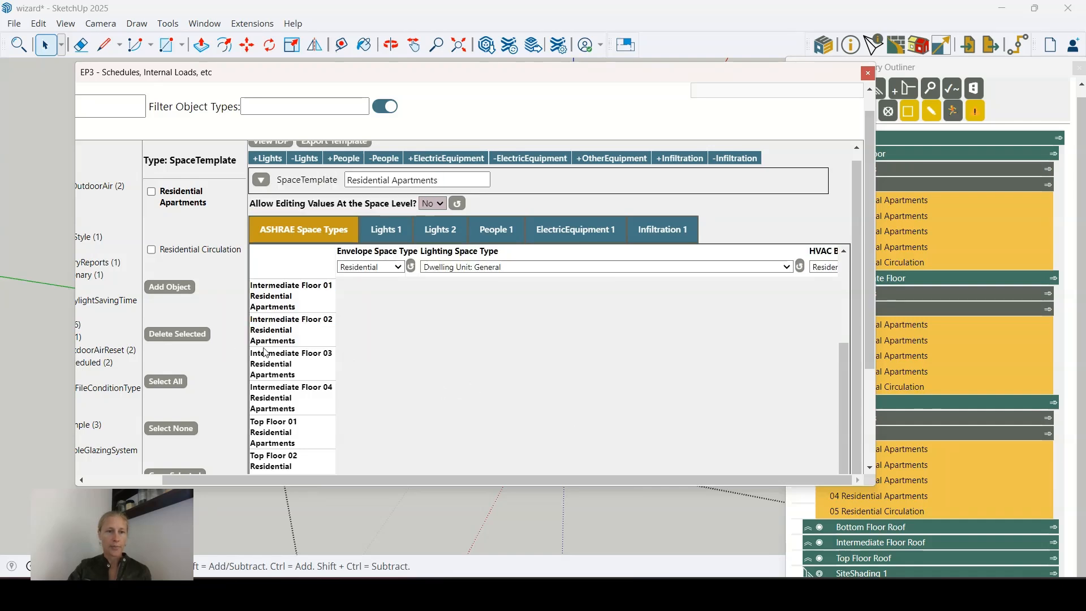
# Inspect the Residential Circulation template and compare its name with the names of its assigned spaces.
pyautogui.click(209, 253)
pyautogui.moveTo(519, 189); pyautogui.dragTo(434, 188)
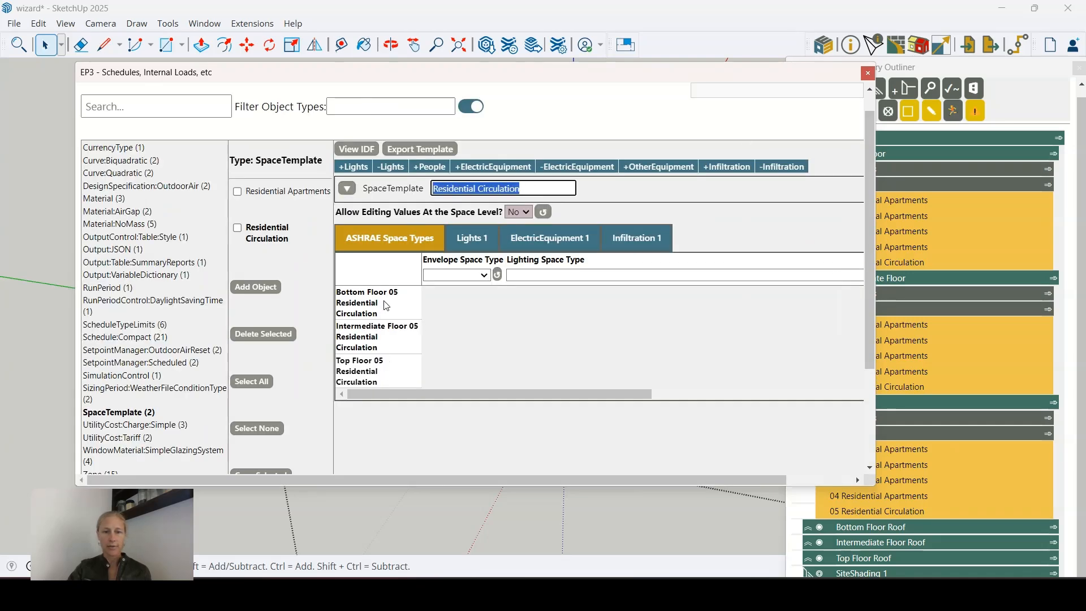
pyautogui.moveTo(379, 313); pyautogui.dragTo(341, 304)
pyautogui.click(429, 329)
pyautogui.click(459, 341)
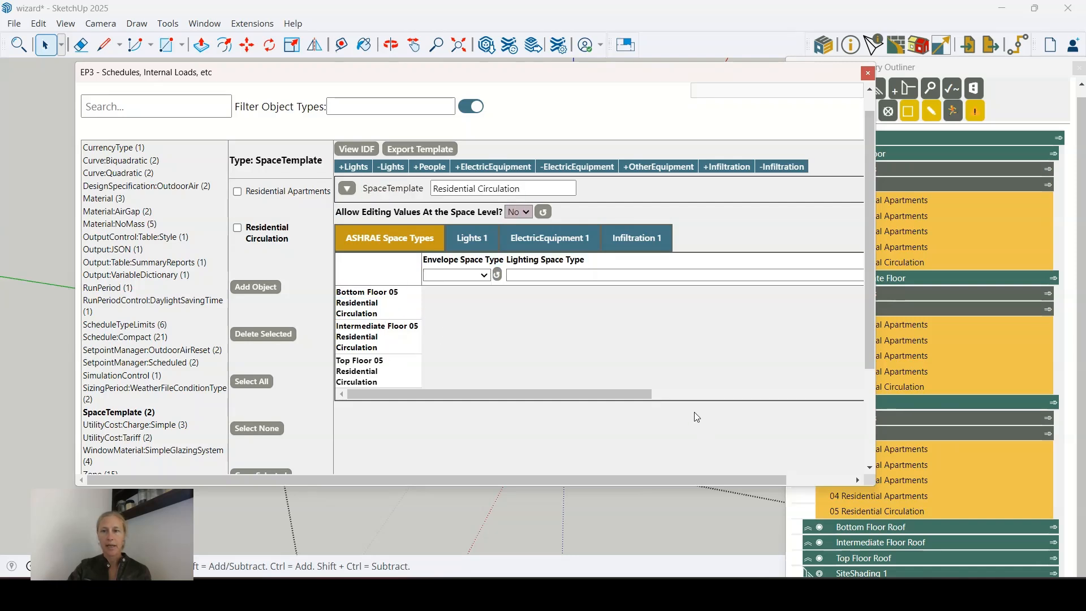
# Move the Schedules, Internal Loads dialog clear of the building model, zoom out and clear the model selection.
pyautogui.moveTo(787, 89); pyautogui.dragTo(739, 323)
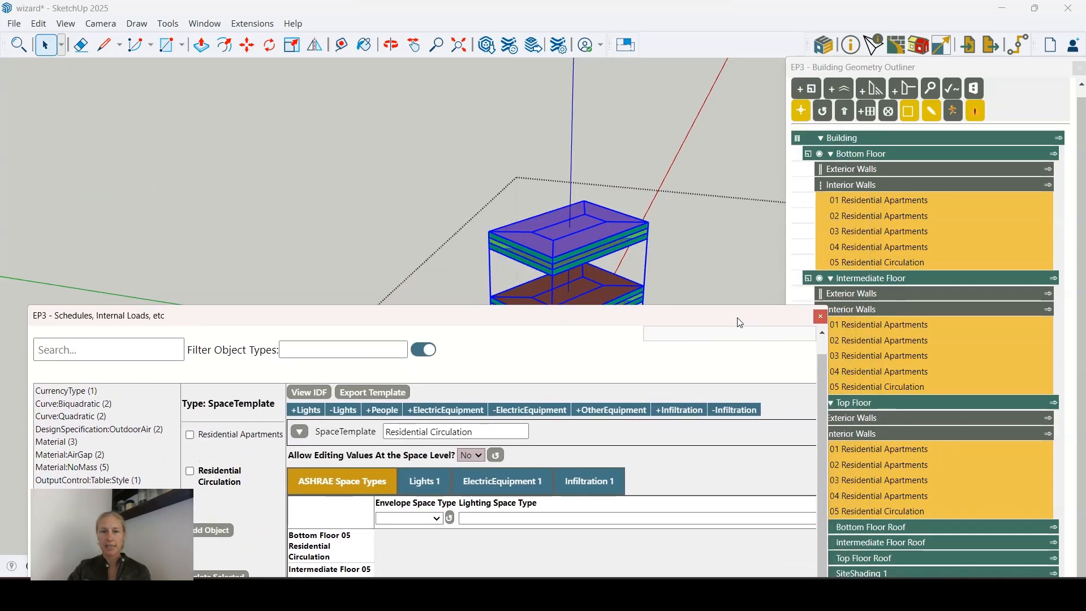
pyautogui.scroll(-4, 575, 113)
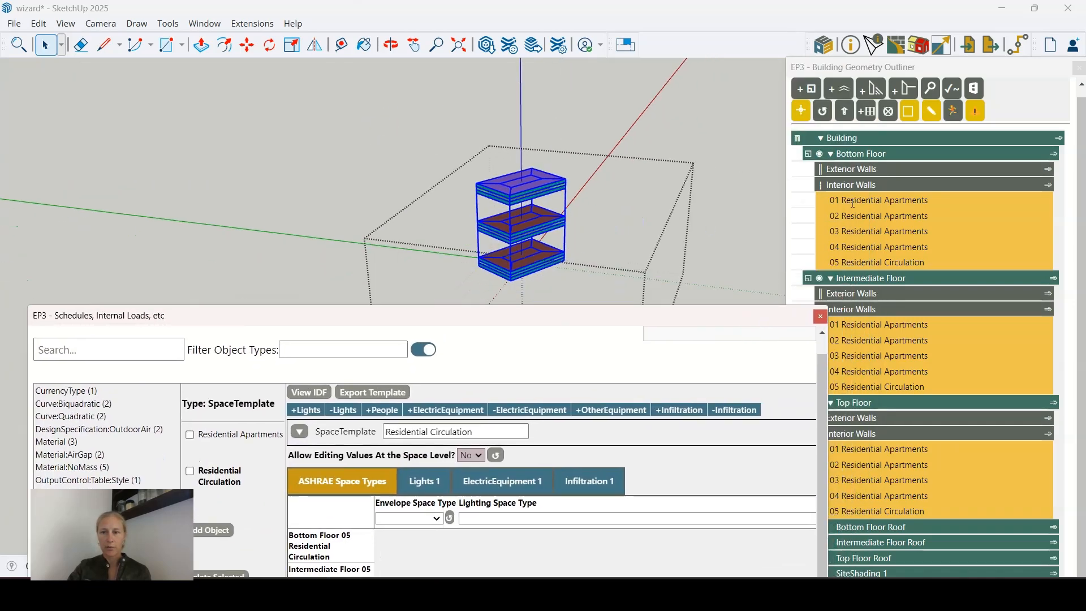
pyautogui.click(695, 138)
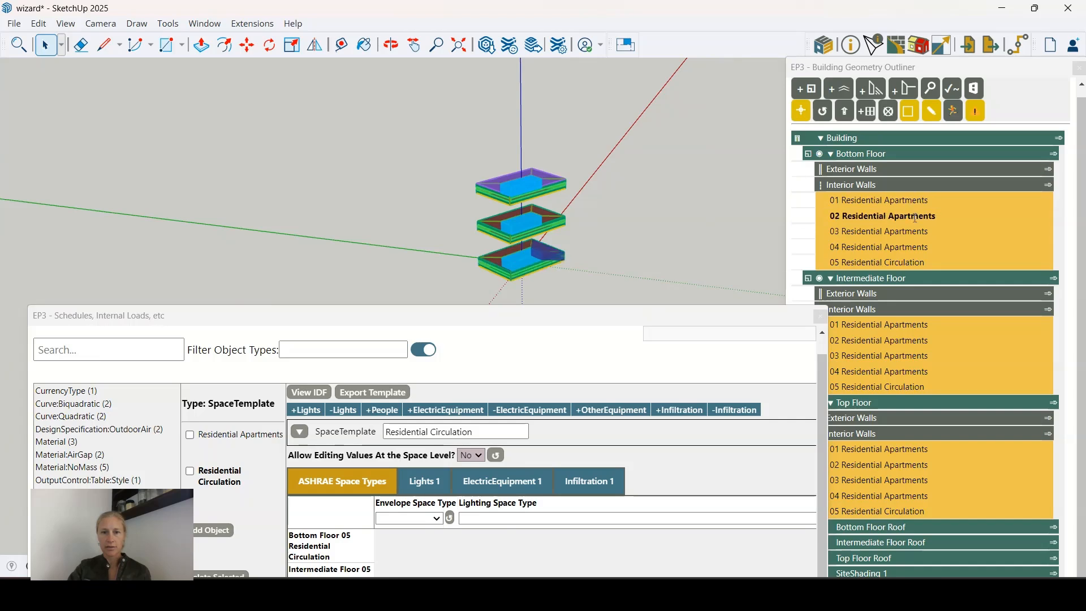
pyautogui.moveTo(401, 308); pyautogui.dragTo(411, 305)
# Highlight the spaces of the Residential Apartments and Residential Circulation templates in turn to see them in the model.
pyautogui.click(236, 437)
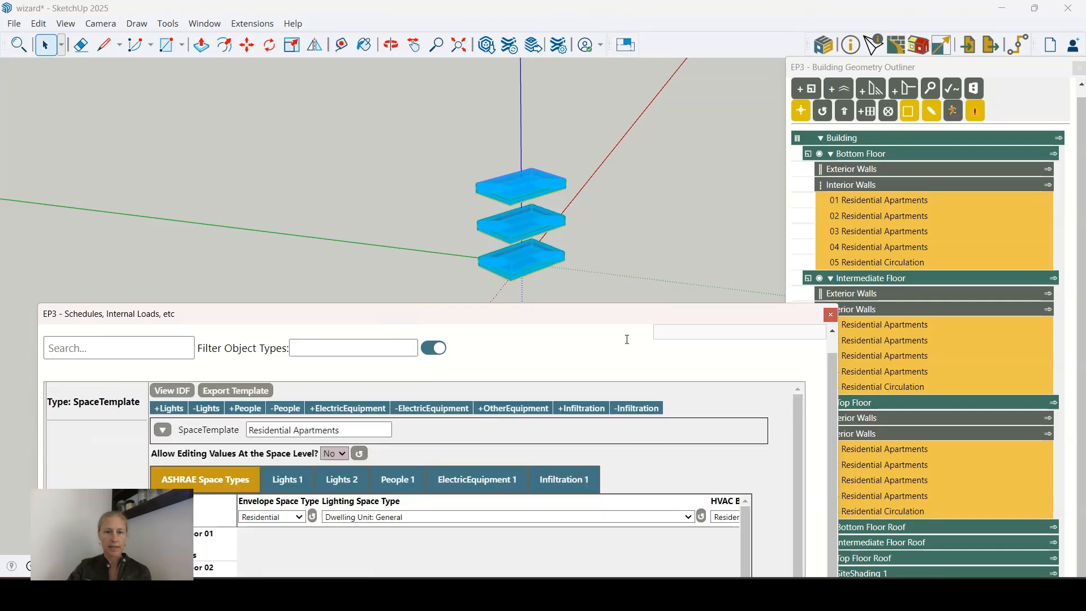
pyautogui.moveTo(562, 155); pyautogui.dragTo(509, 195, button='middle')
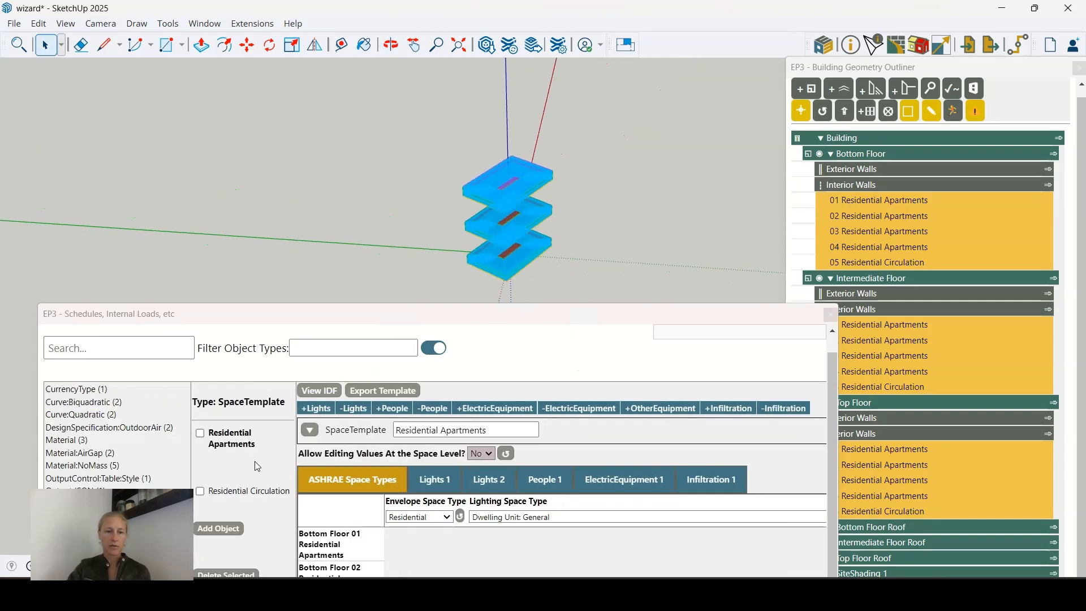
pyautogui.click(243, 490)
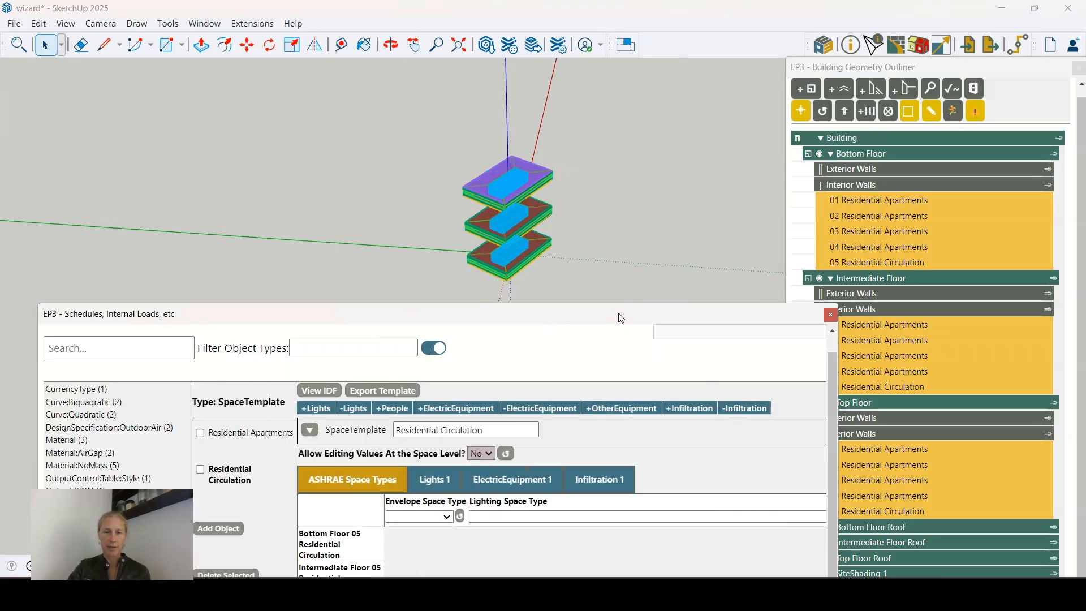
pyautogui.click(280, 431)
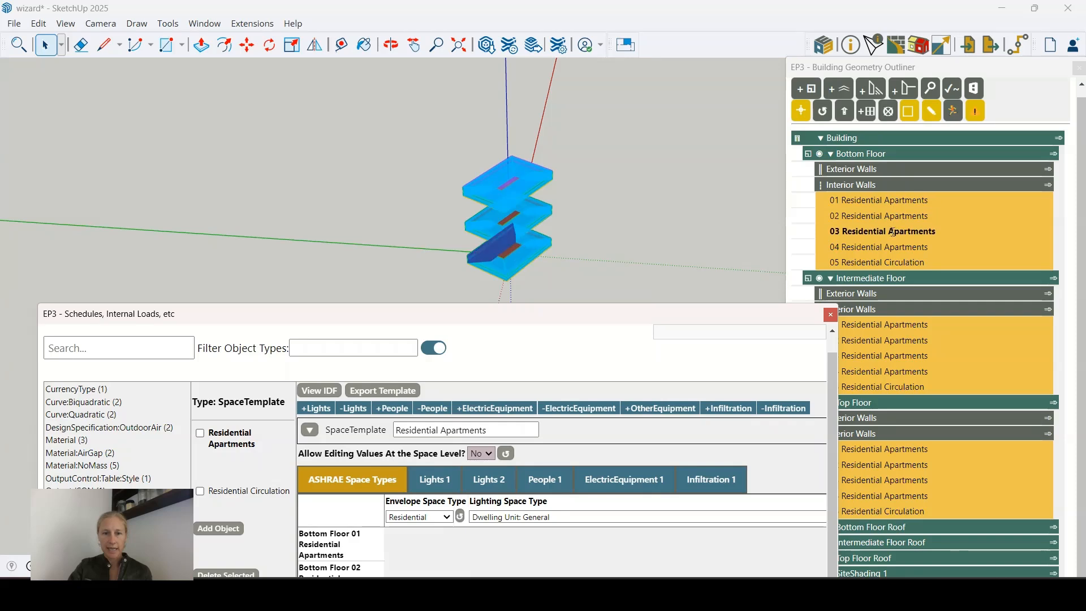
# Rename Bottom Floor space 04 as "04 Residential Circulation", copying the wording from space 05, and exit the floor group.
pyautogui.click(861, 249)
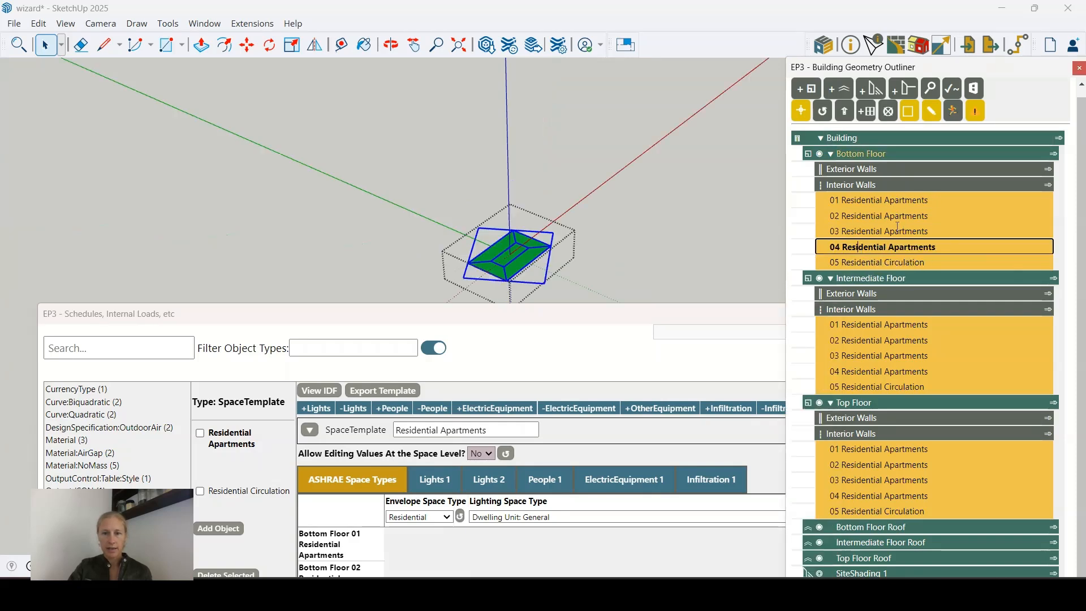
pyautogui.moveTo(949, 246); pyautogui.dragTo(841, 250)
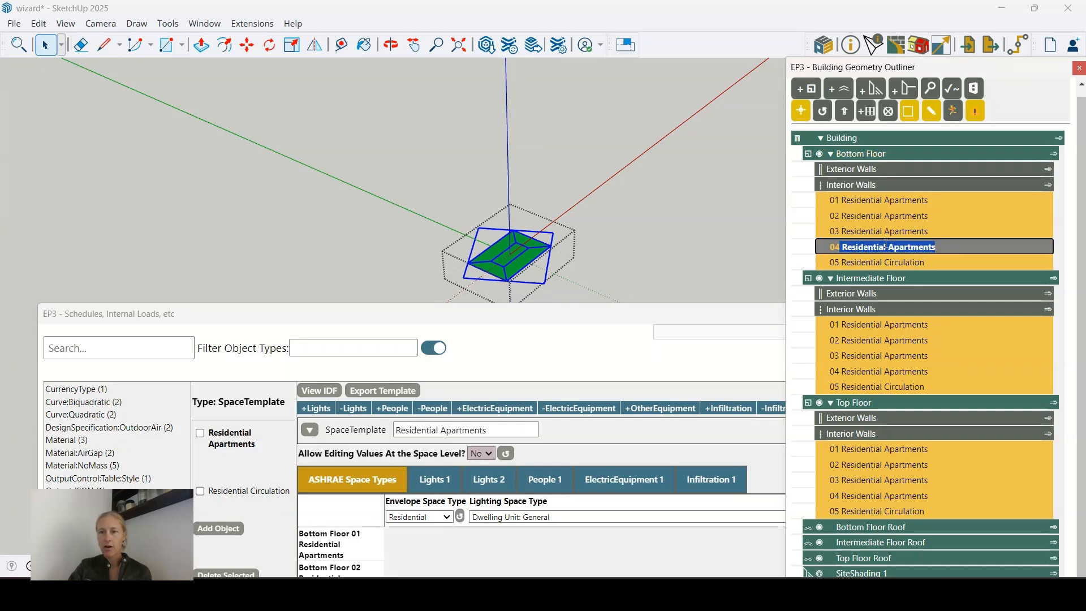
pyautogui.click(934, 259)
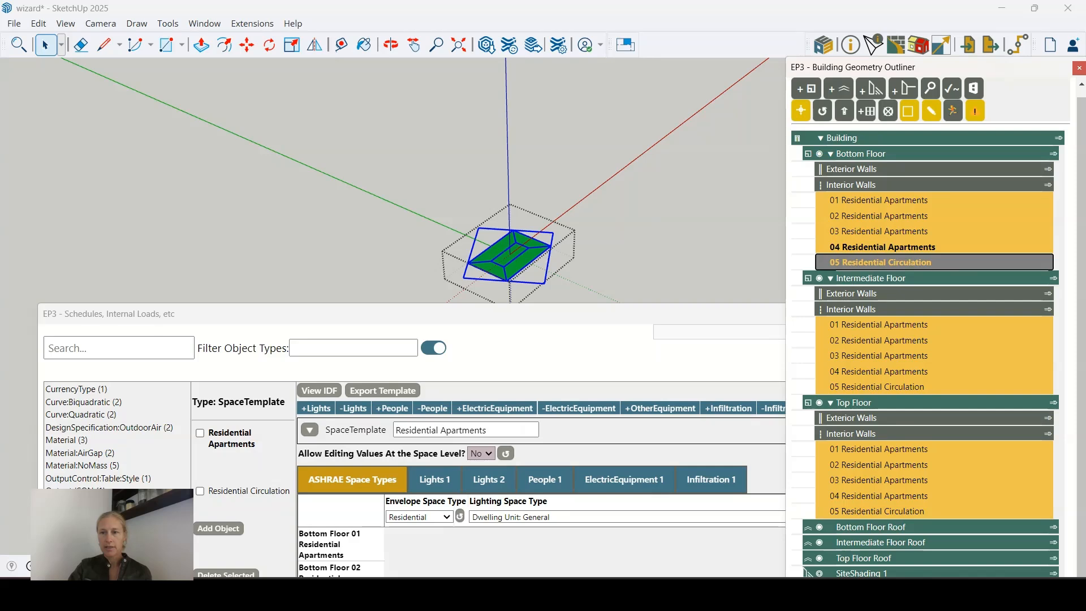
pyautogui.moveTo(932, 262); pyautogui.dragTo(837, 252)
pyautogui.hotkey('ctrl', 'c')
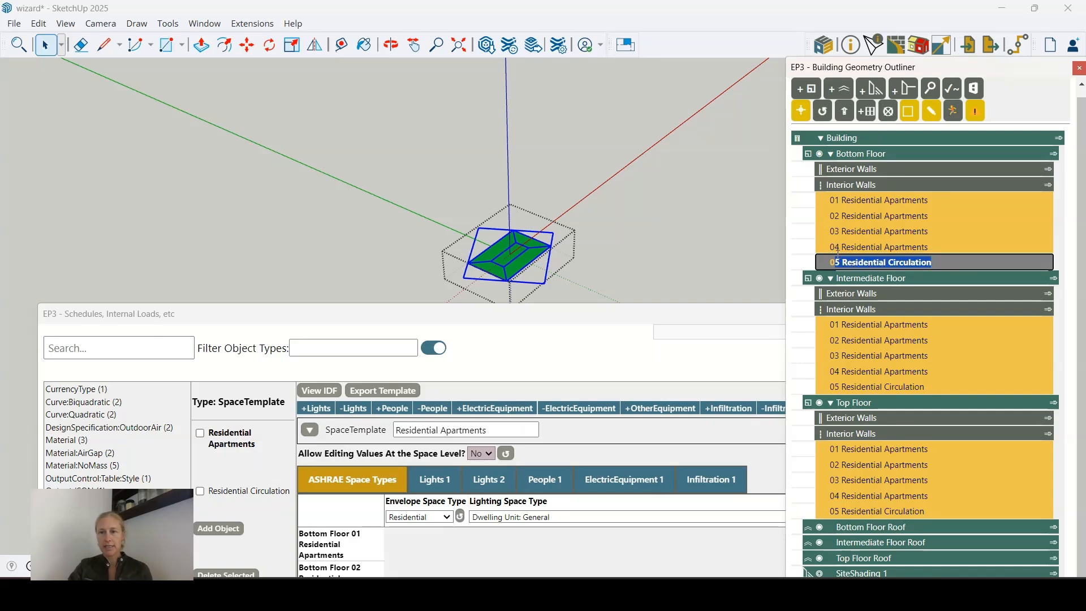
pyautogui.click(957, 250)
pyautogui.moveTo(955, 249); pyautogui.dragTo(838, 250)
pyautogui.hotkey('ctrl', 'v')
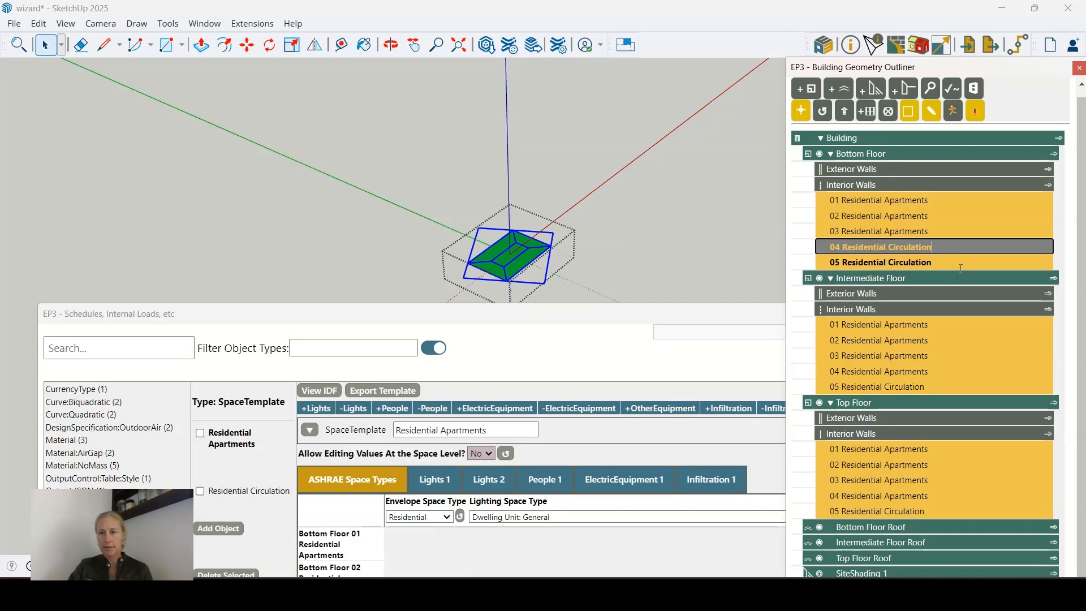
pyautogui.click(960, 262)
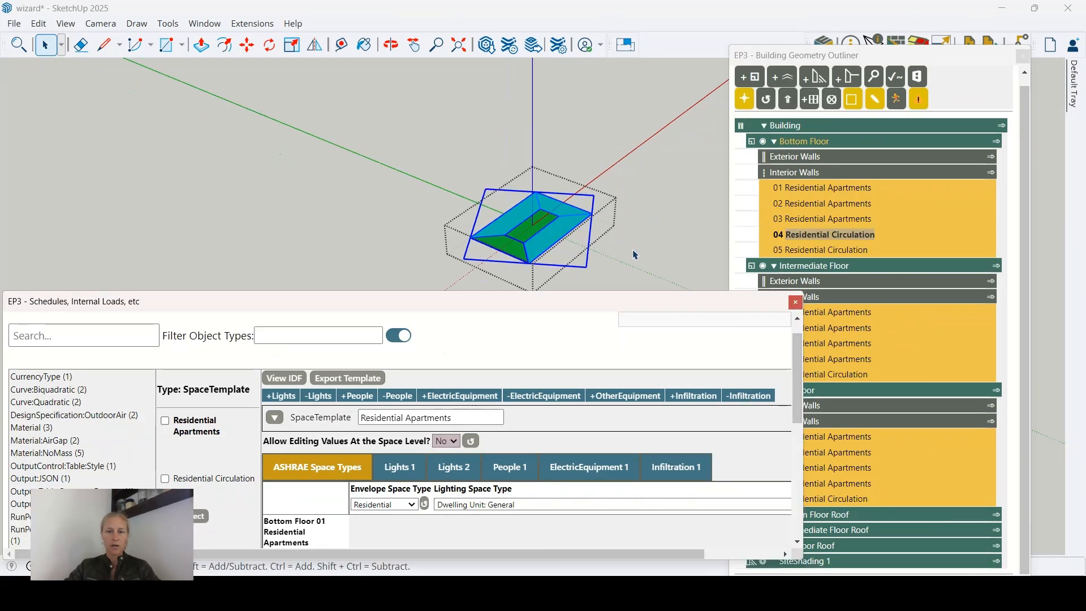
pyautogui.click(643, 246)
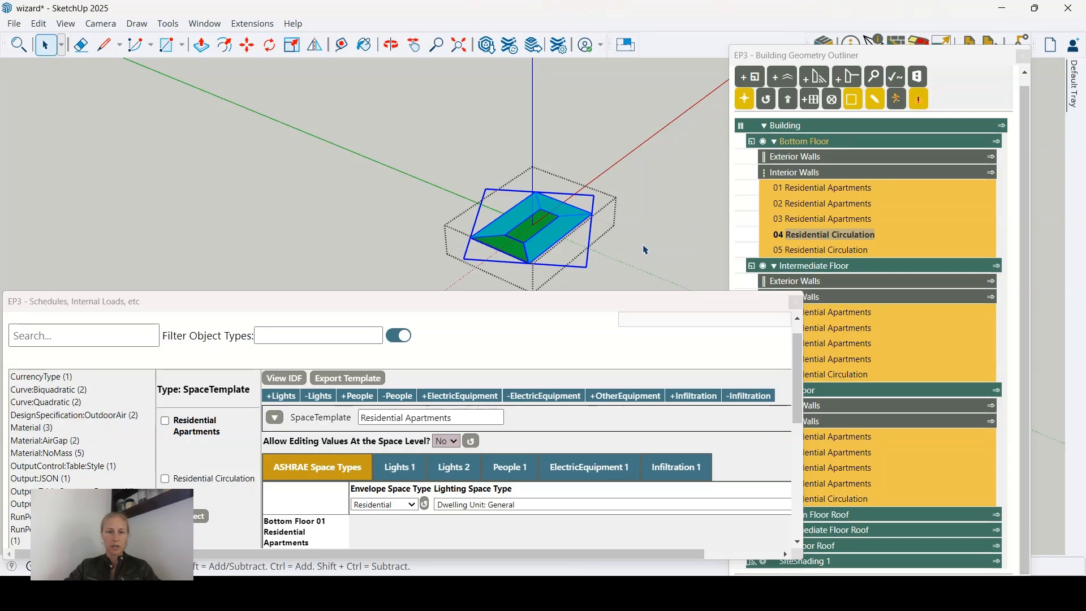
pyautogui.click(637, 170)
pyautogui.click(681, 156)
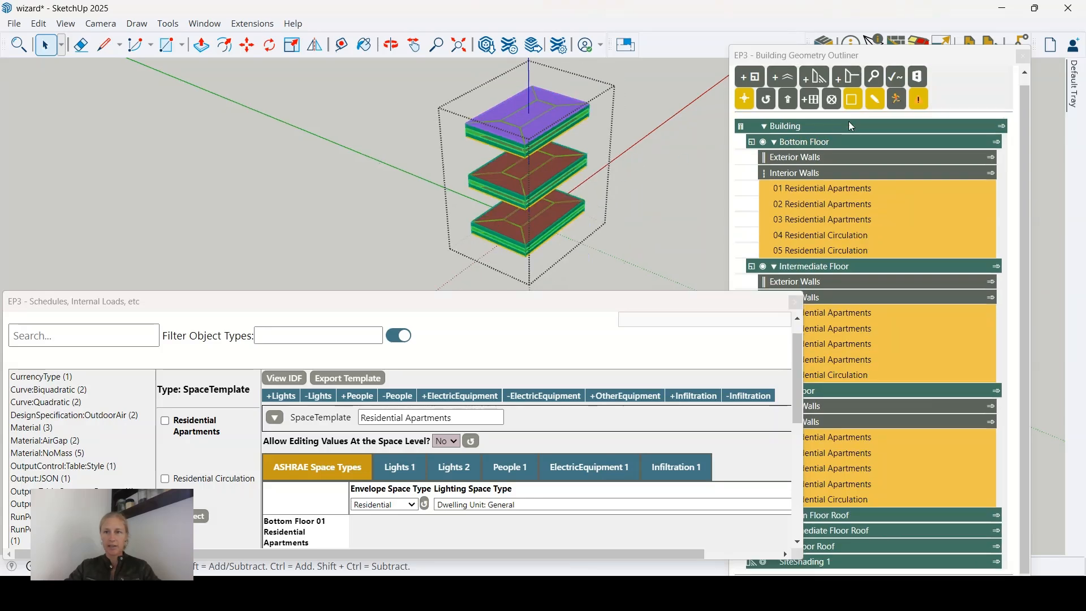
# Highlight the Residential Circulation and Residential Apartments templates' spaces across the whole building to check where Bottom Floor space 04 is assigned.
pyautogui.click(830, 128)
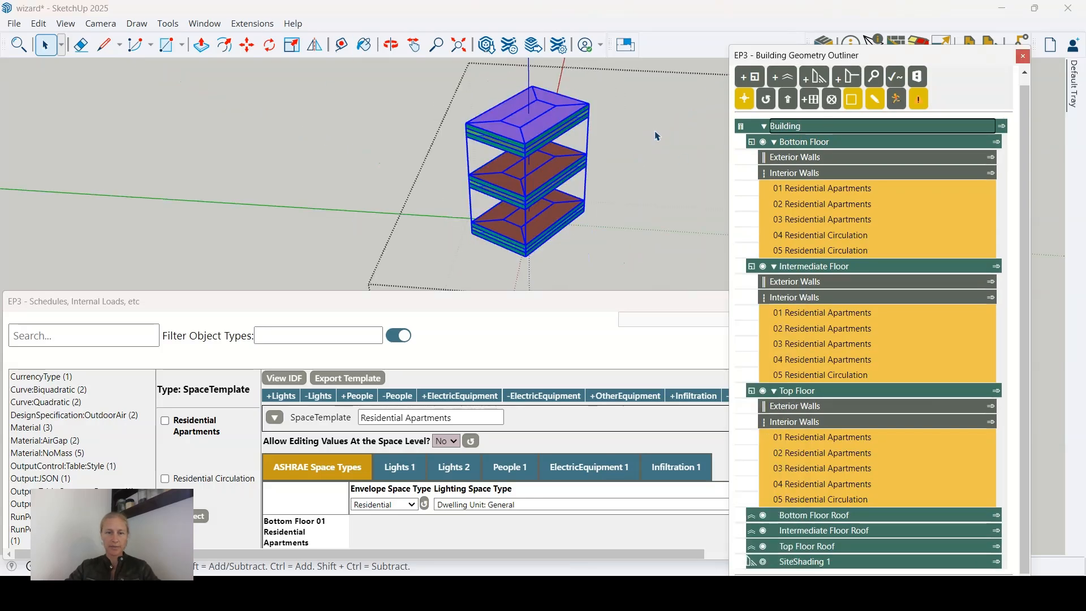
pyautogui.click(203, 425)
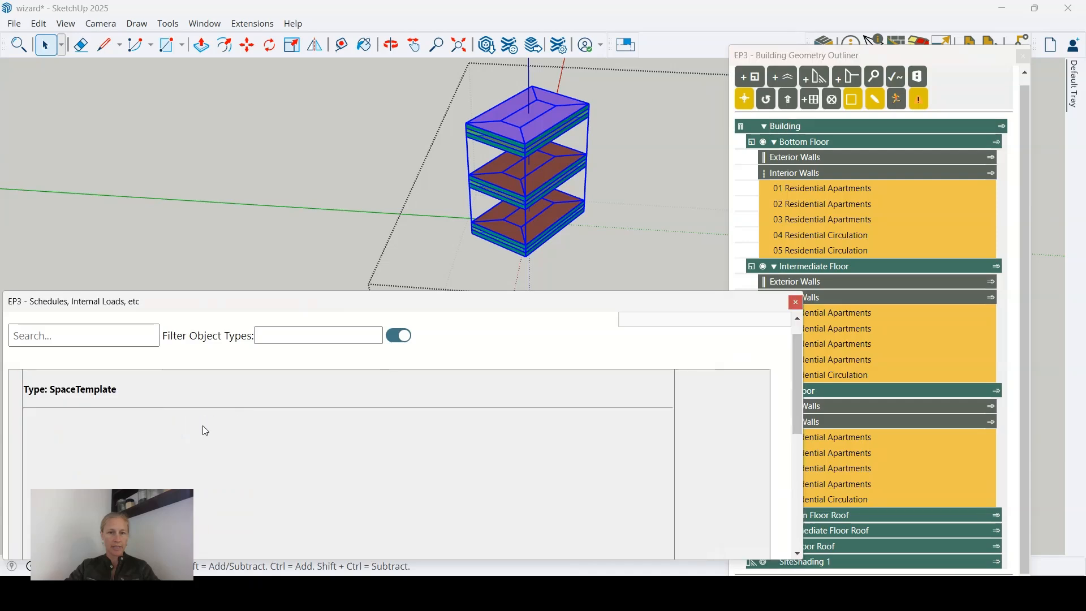
pyautogui.click(203, 478)
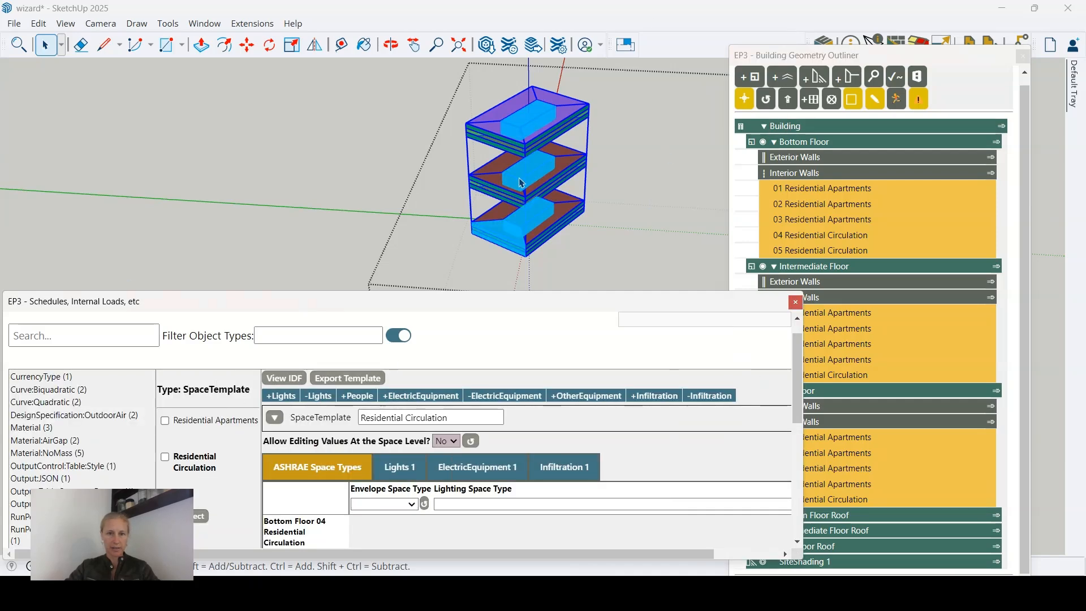
pyautogui.click(838, 235)
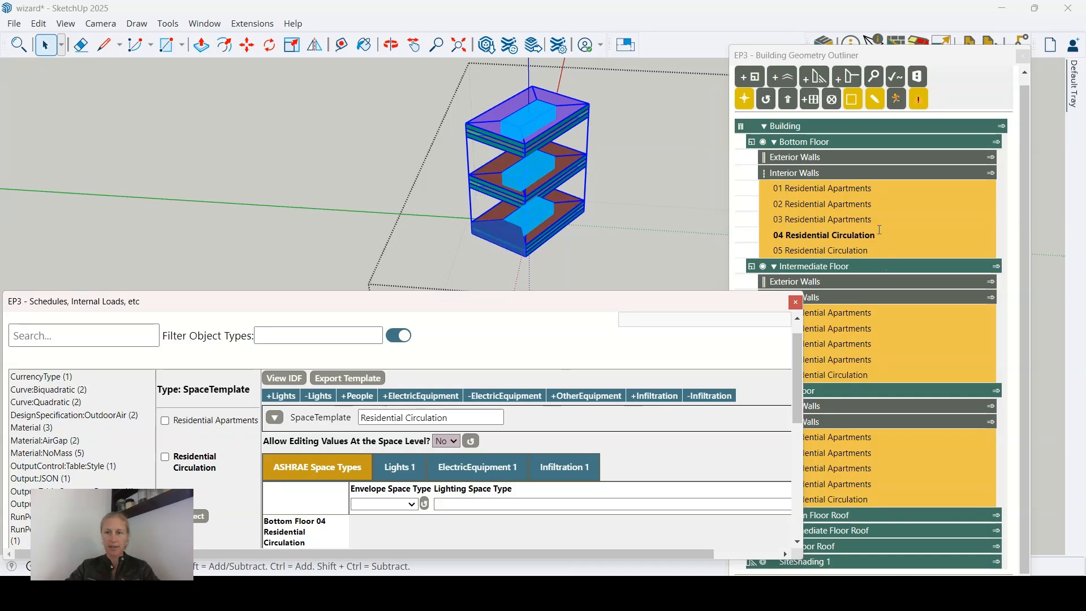
pyautogui.click(209, 421)
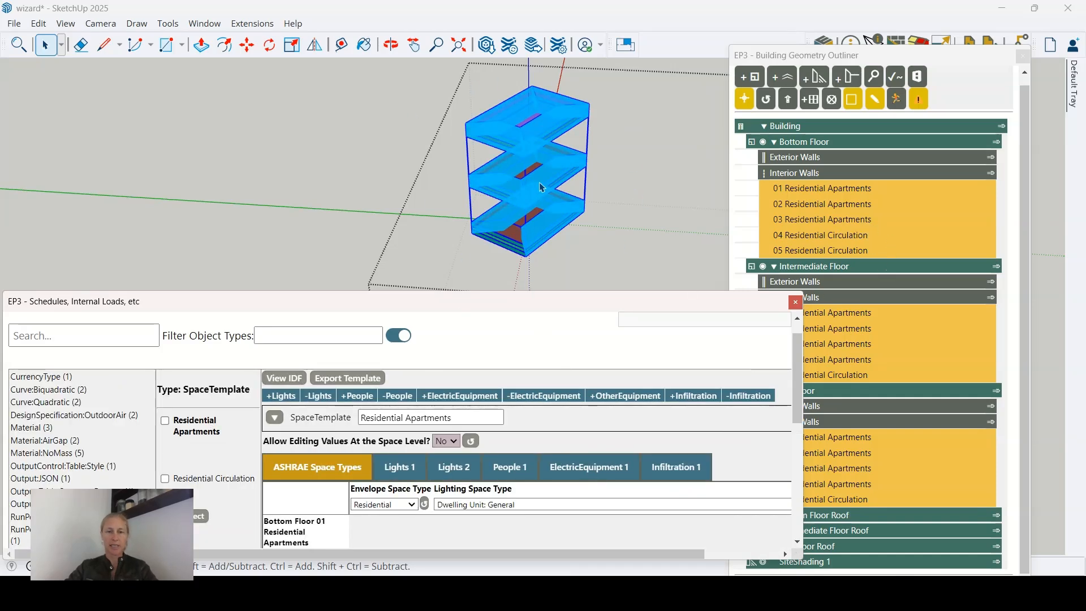
# Enlarge the Schedules, Internal Loads dialog and compare the Residential Apartments template name with its list of assigned spaces.
pyautogui.moveTo(281, 301); pyautogui.dragTo(336, 72)
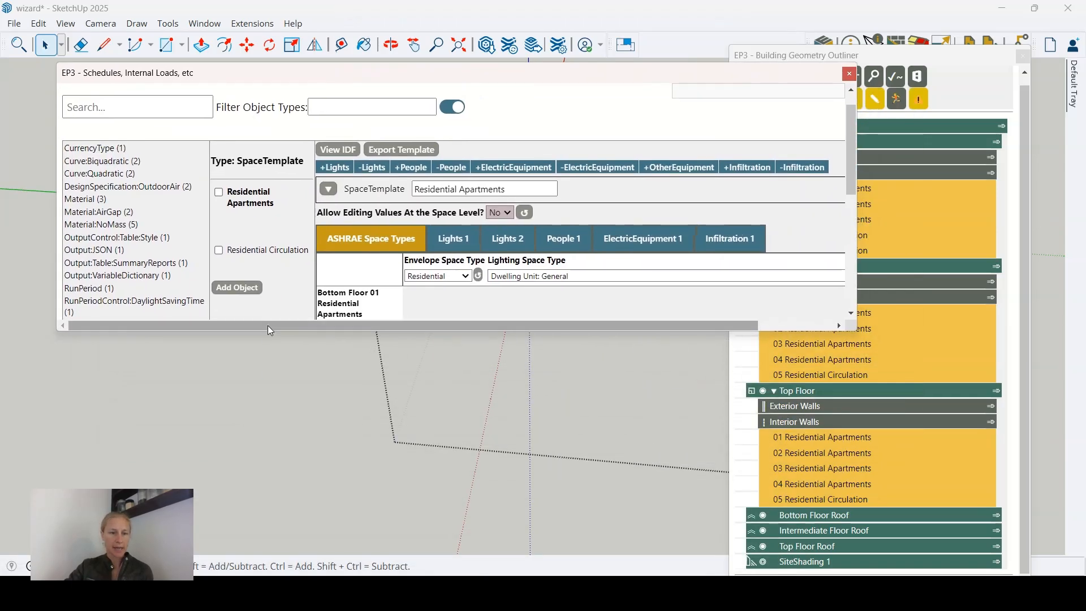
pyautogui.moveTo(267, 331); pyautogui.dragTo(277, 534)
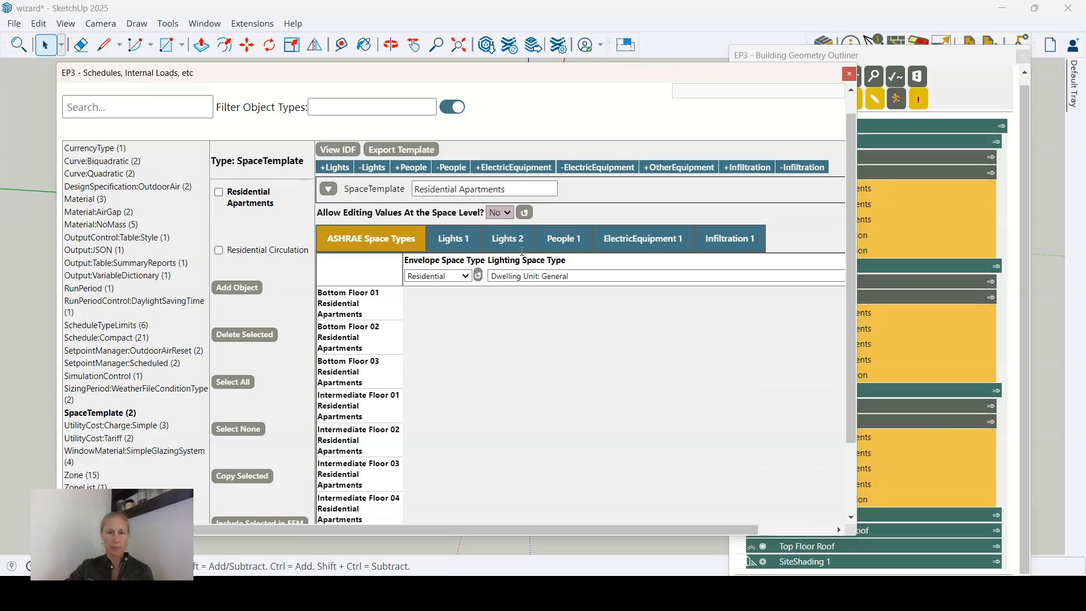
pyautogui.moveTo(540, 189); pyautogui.dragTo(399, 193)
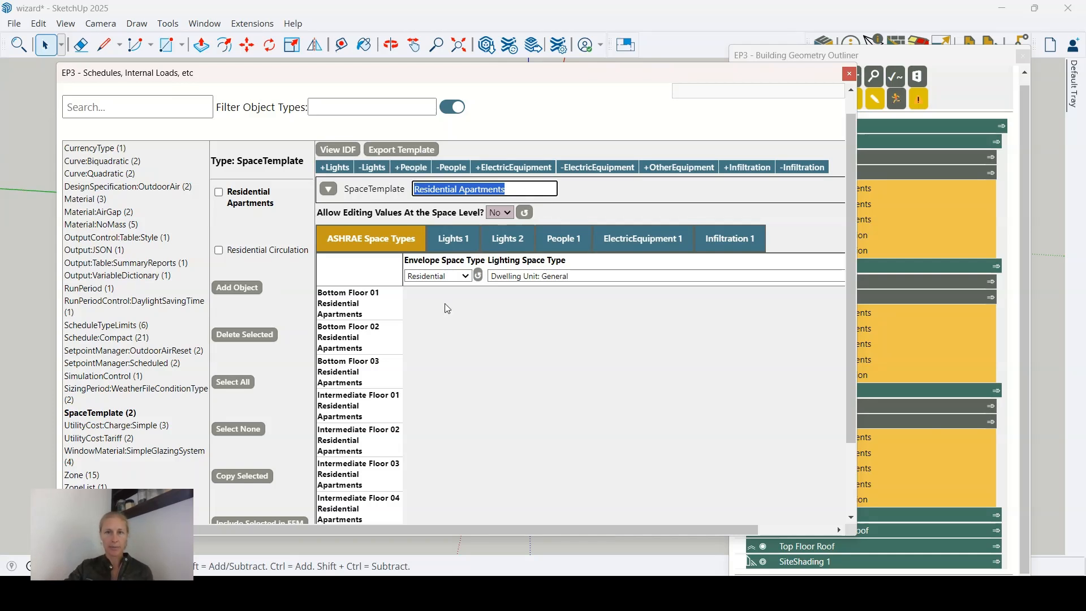
pyautogui.moveTo(568, 83); pyautogui.dragTo(569, 94)
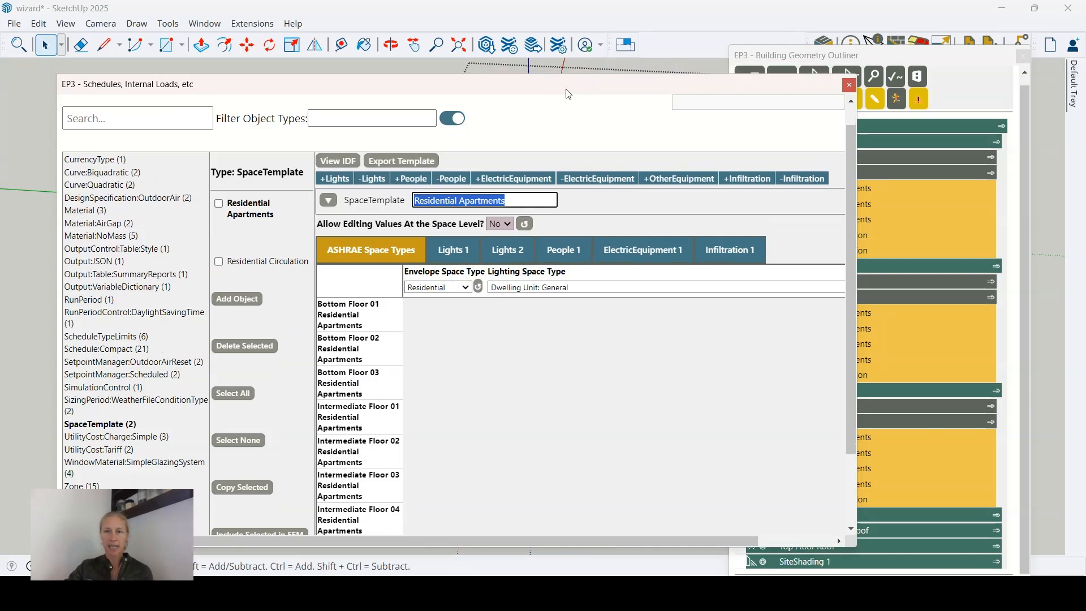
# Set Update Templates Based On to Selected Template in the EP3 model settings and close the settings.
pyautogui.click(823, 43)
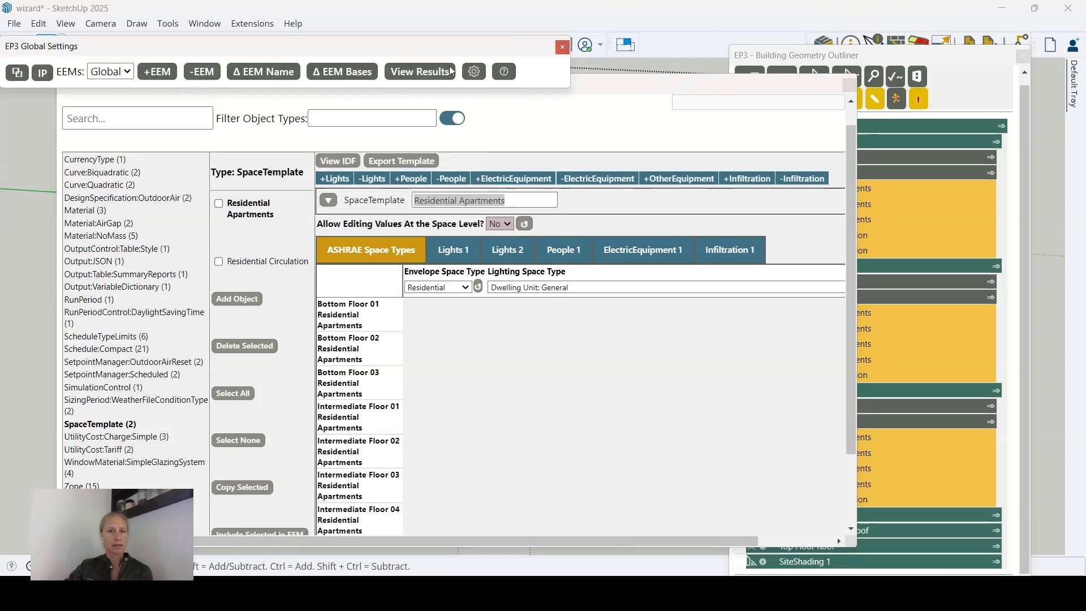
pyautogui.click(473, 71)
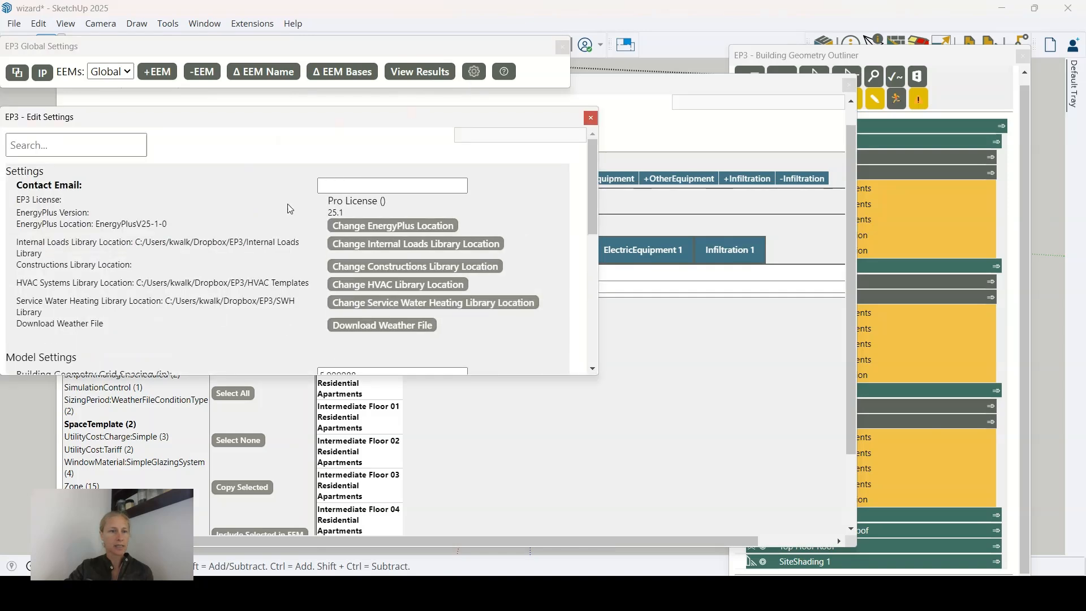
pyautogui.moveTo(262, 125); pyautogui.dragTo(284, 124)
pyautogui.scroll(-3, 189, 242)
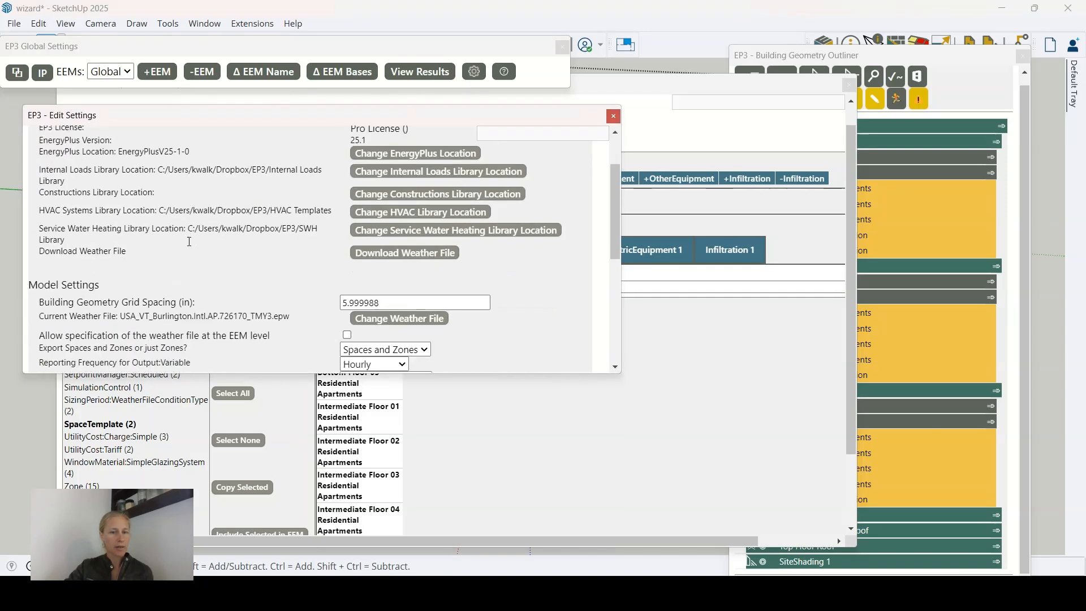
pyautogui.scroll(-2, 118, 242)
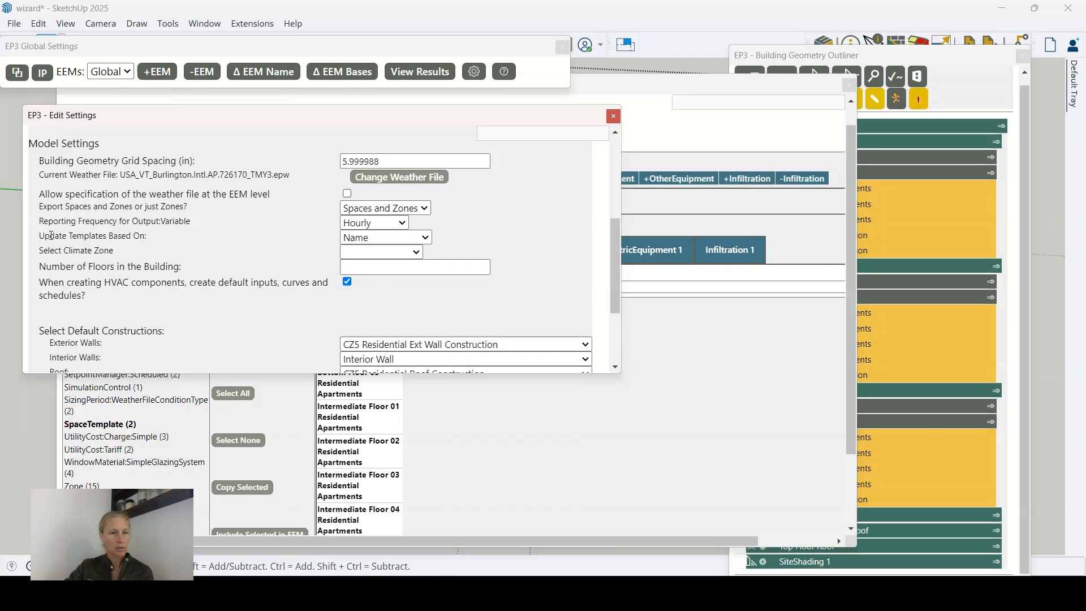
pyautogui.moveTo(45, 235)
pyautogui.mouseDown()
pyautogui.moveTo(161, 238)
pyautogui.moveTo(31, 249)
pyautogui.mouseUp()
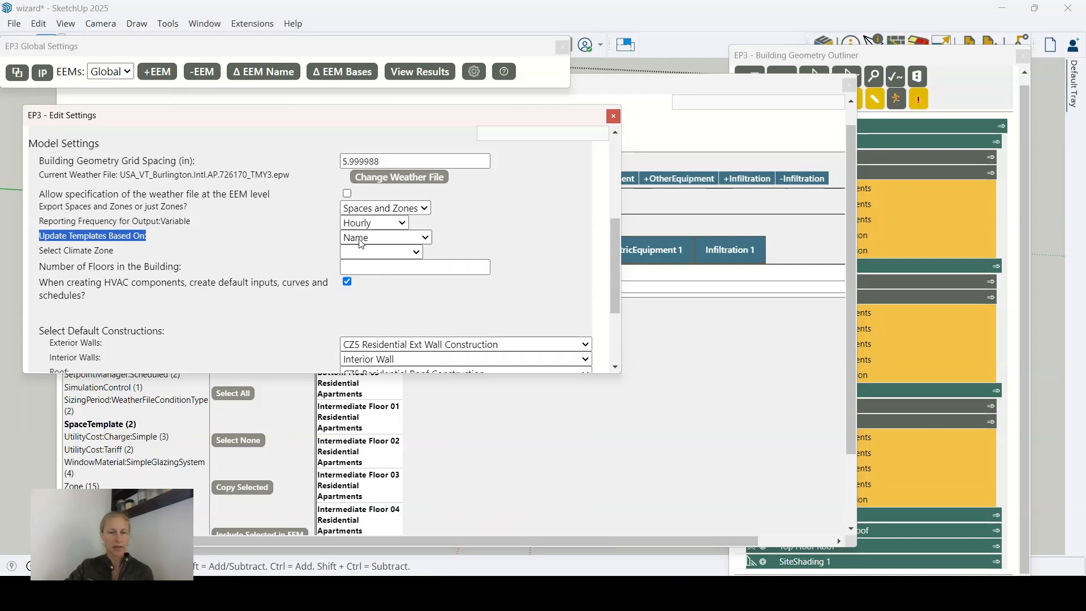
pyautogui.click(381, 241)
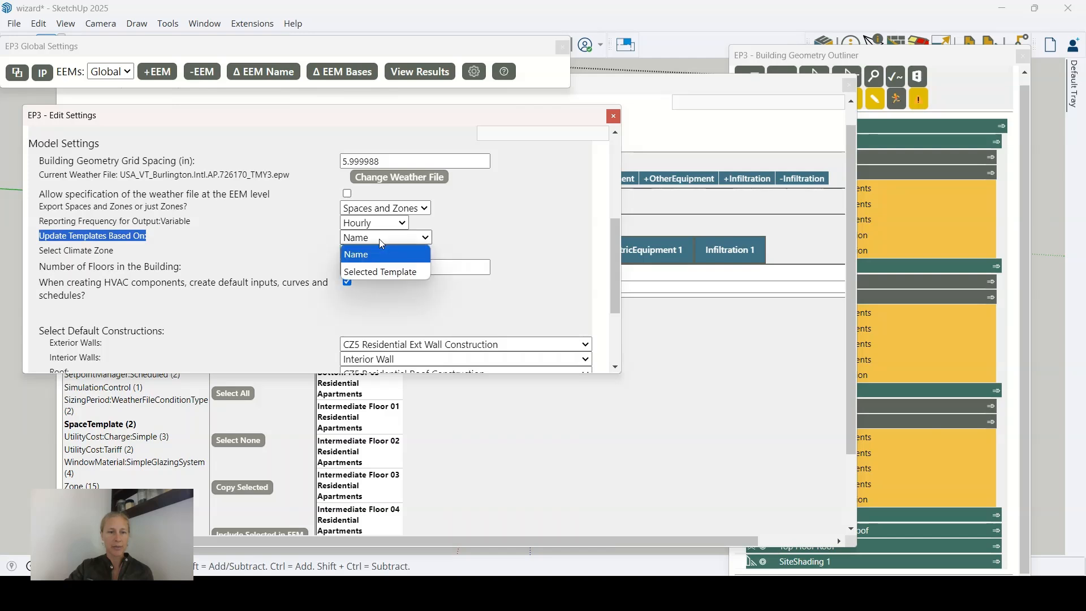
pyautogui.click(396, 272)
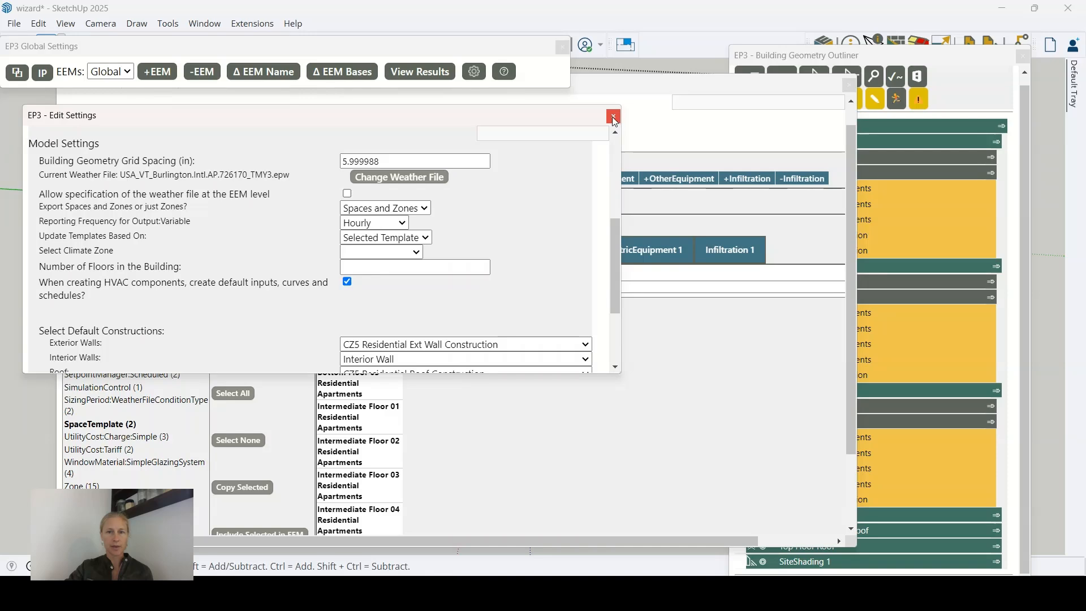
pyautogui.click(614, 117)
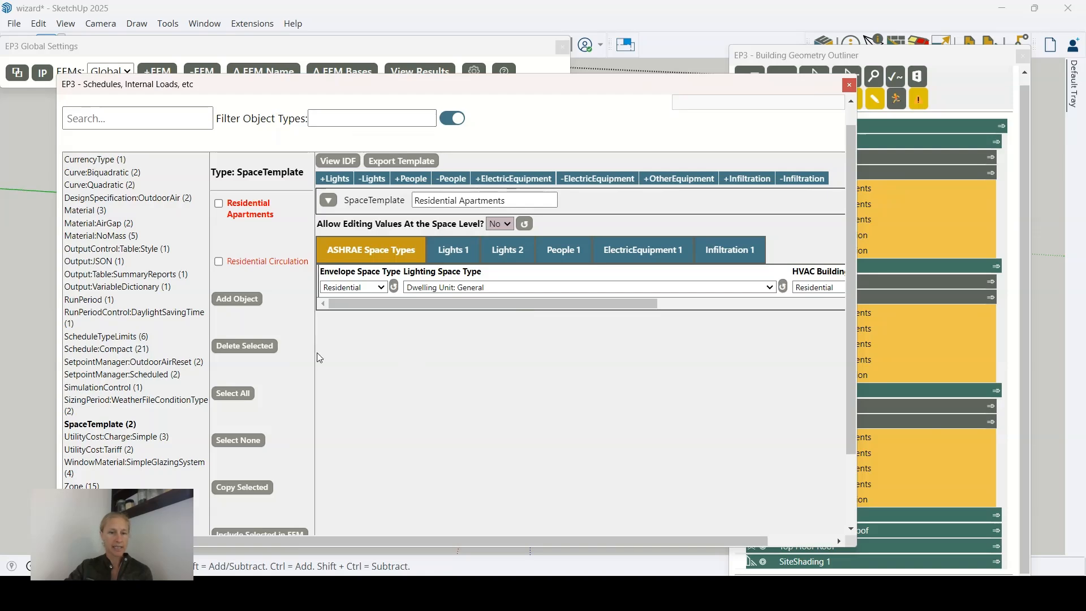
# Check the Residential Circulation and Residential Apartments templates for assigned spaces.
pyautogui.click(266, 262)
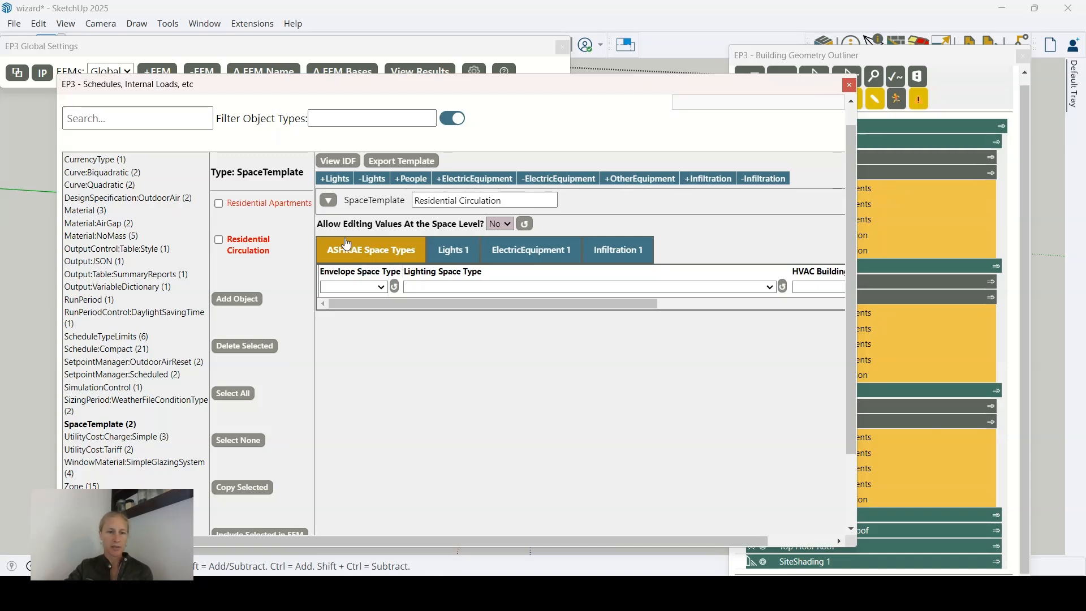
pyautogui.click(248, 204)
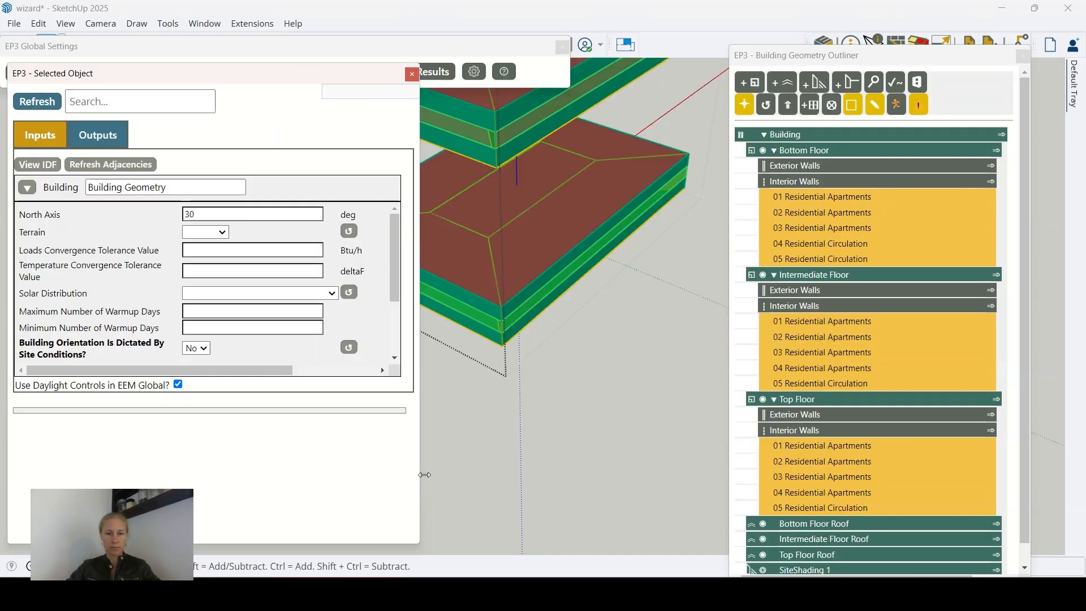
# Close the Selected Object dialog, reopen the space templates in Schedules, Internal Loads, and place that dialog below the building model.
pyautogui.moveTo(419, 475); pyautogui.dragTo(445, 472)
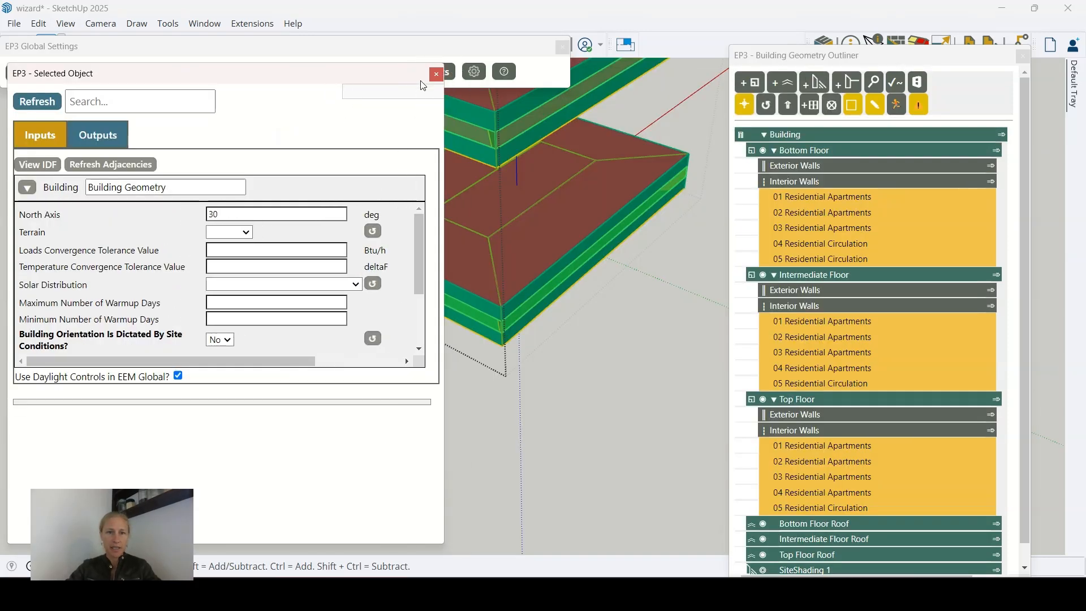
pyautogui.moveTo(336, 77); pyautogui.dragTo(404, 175)
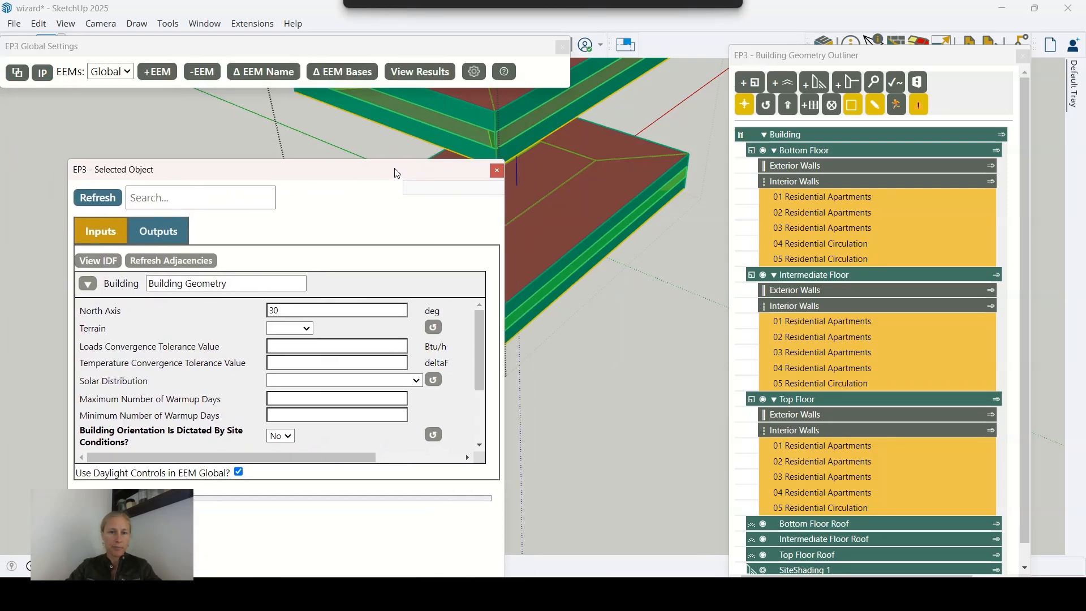
pyautogui.click(500, 172)
pyautogui.click(860, 45)
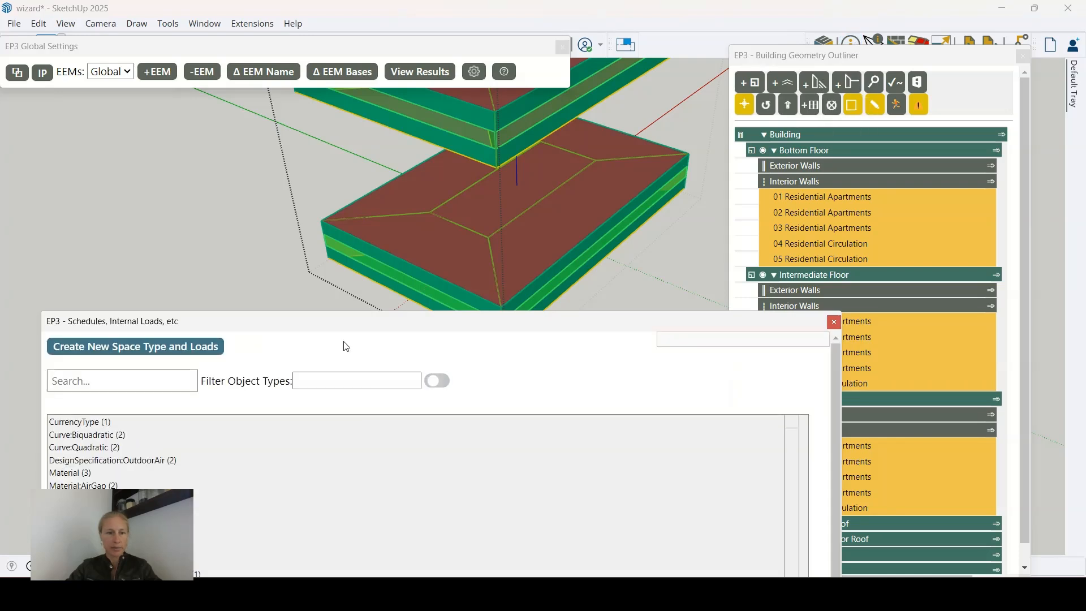
pyautogui.scroll(-3, 340, 424)
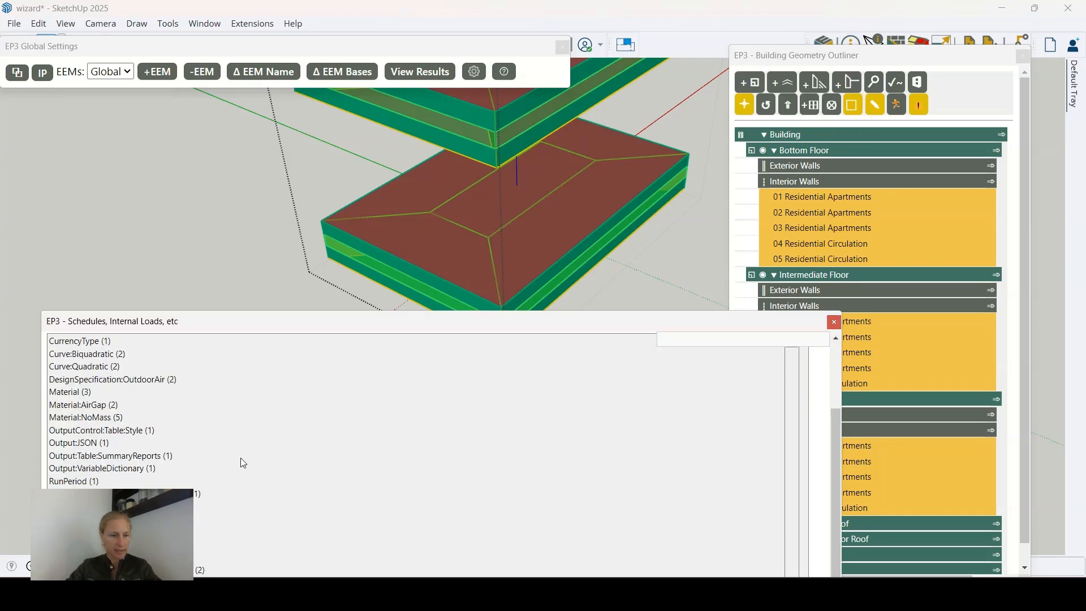
pyautogui.moveTo(201, 321); pyautogui.dragTo(205, 243)
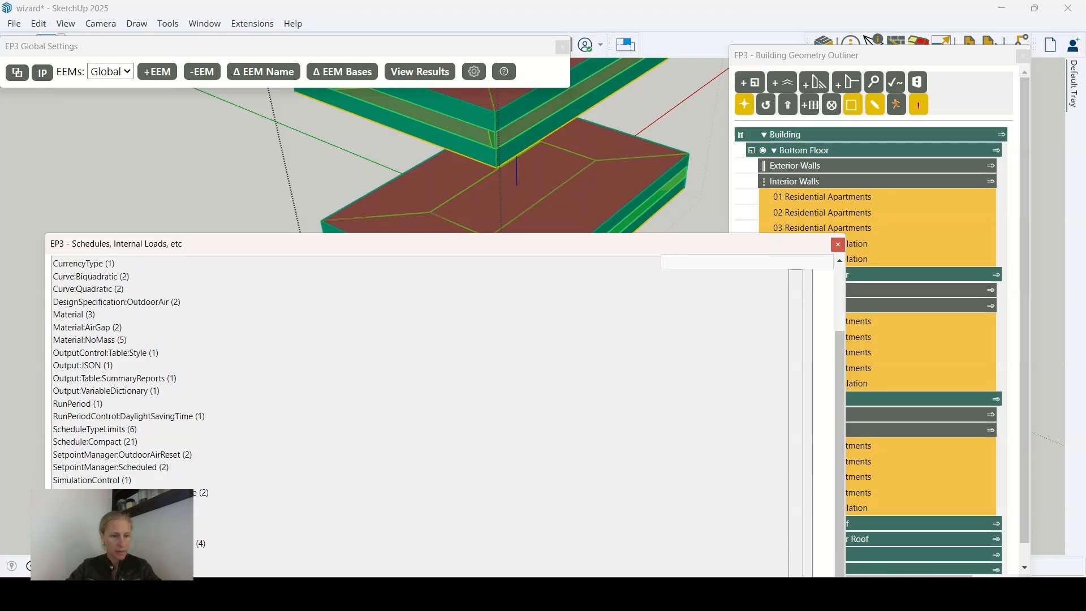
pyautogui.click(85, 518)
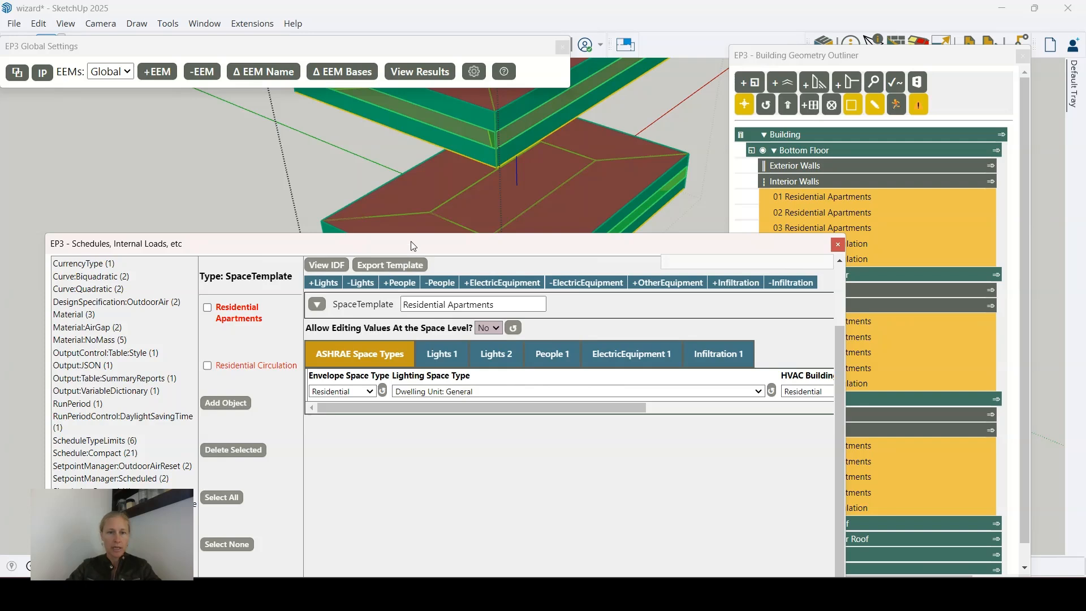
pyautogui.moveTo(414, 246); pyautogui.dragTo(402, 321)
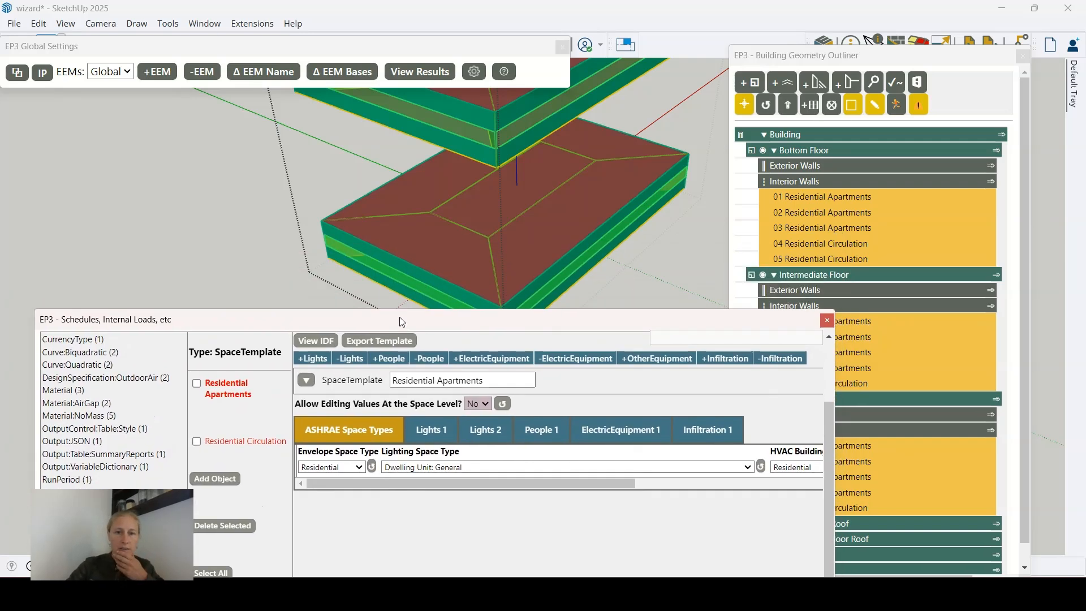
# Open the Selected Object dialog and view the properties of Bottom Floor spaces 02 and 01 Residential Apartments.
pyautogui.click(854, 43)
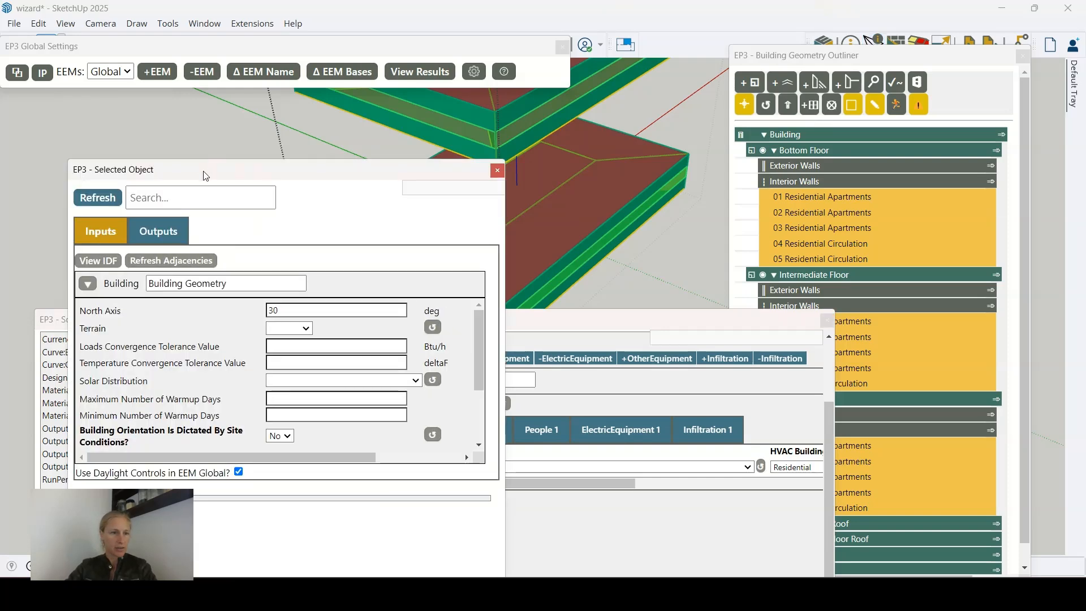
pyautogui.moveTo(205, 175); pyautogui.dragTo(189, 95)
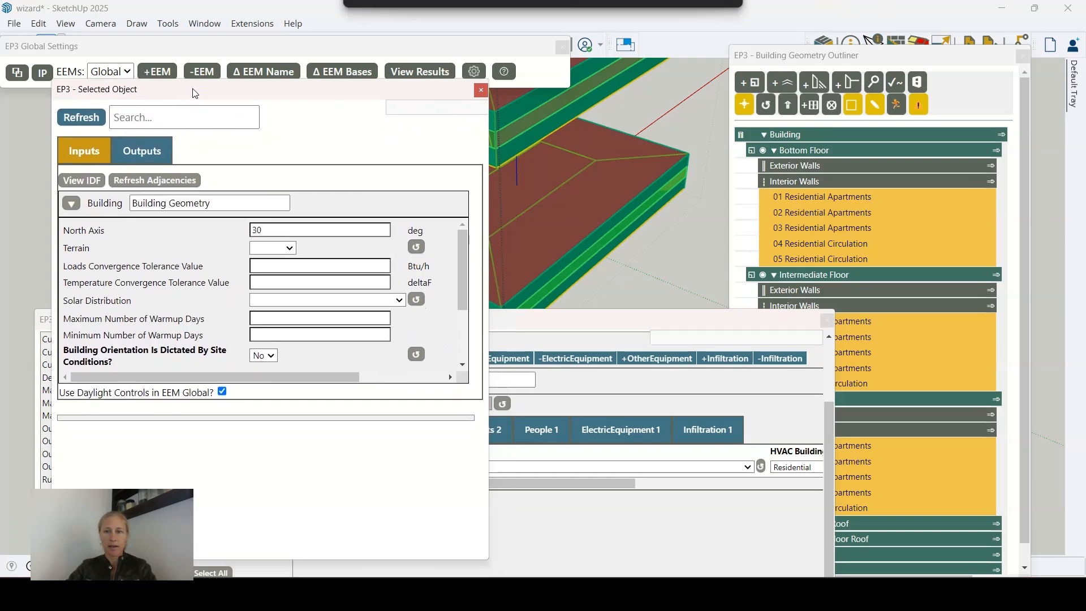
pyautogui.click(909, 197)
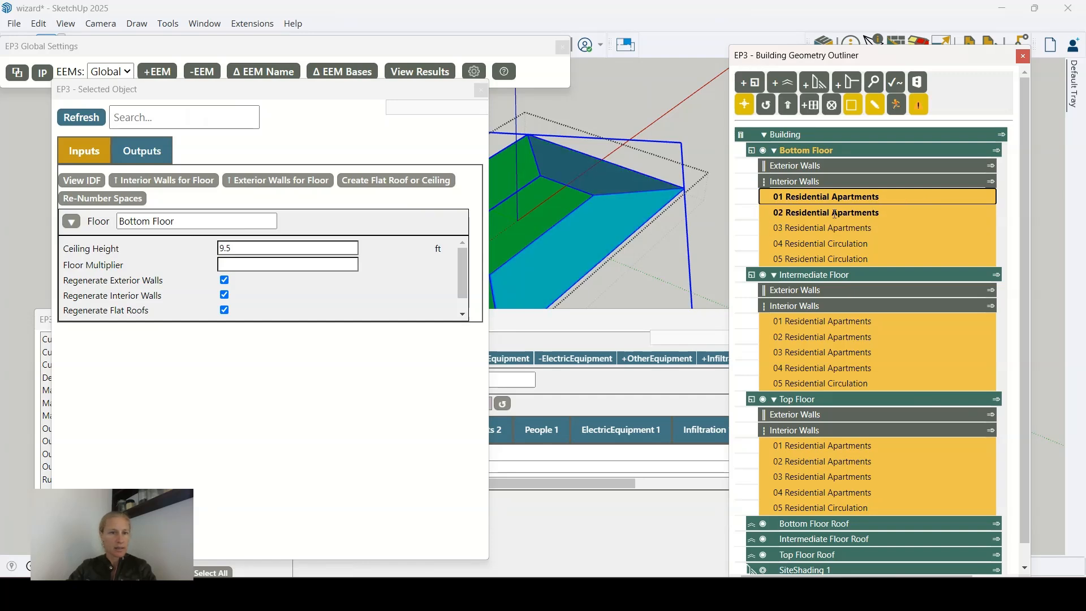
pyautogui.click(835, 214)
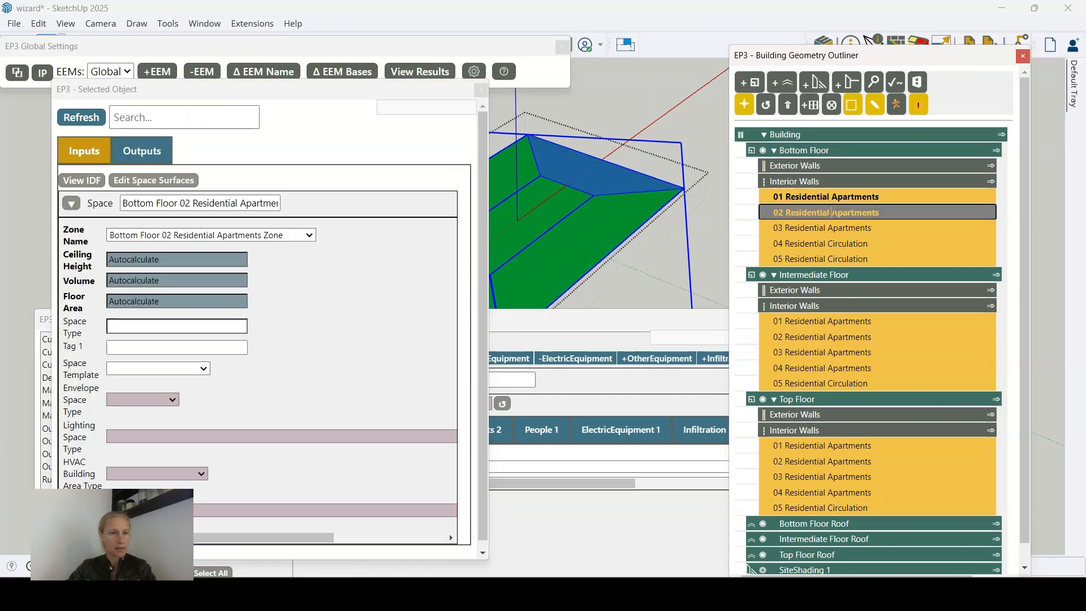
pyautogui.click(835, 197)
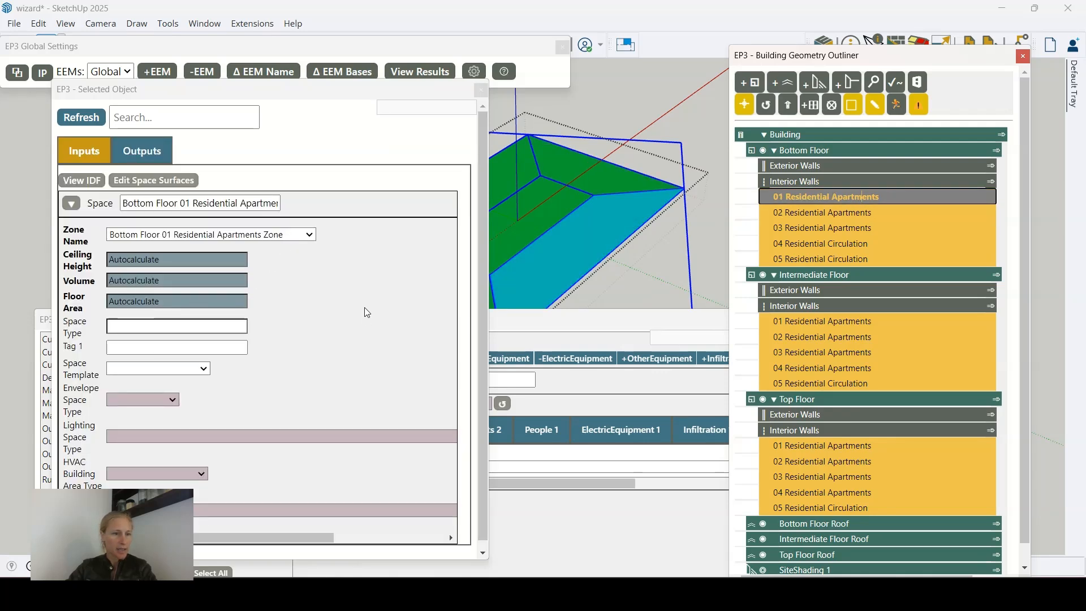
# View the Space Template choices for Bottom Floor space 01 without assigning one, and close the Selected Object dialog.
pyautogui.scroll(-1, 367, 312)
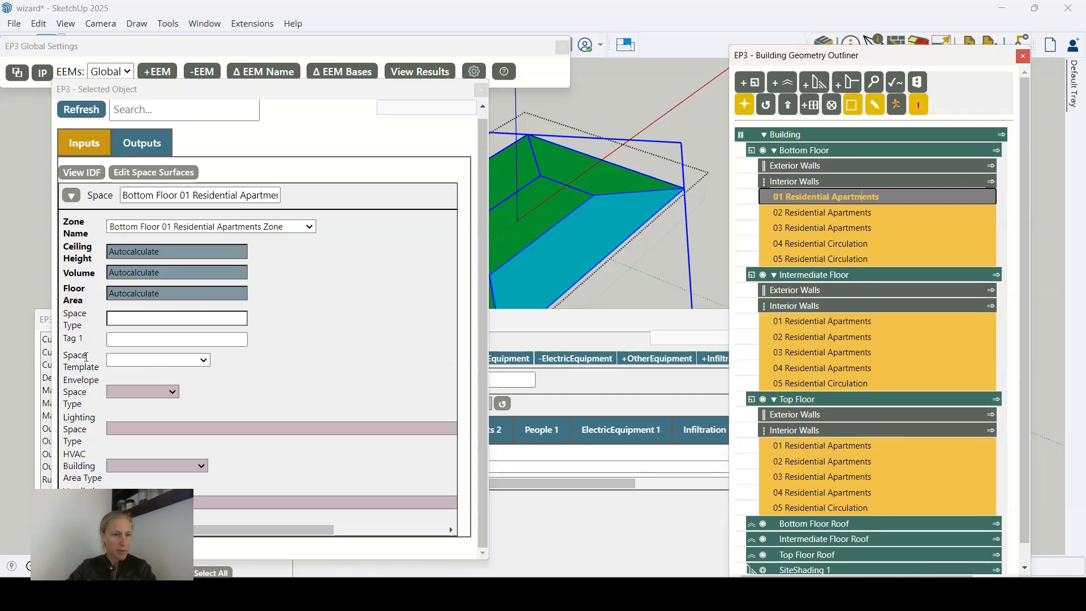
pyautogui.click(169, 365)
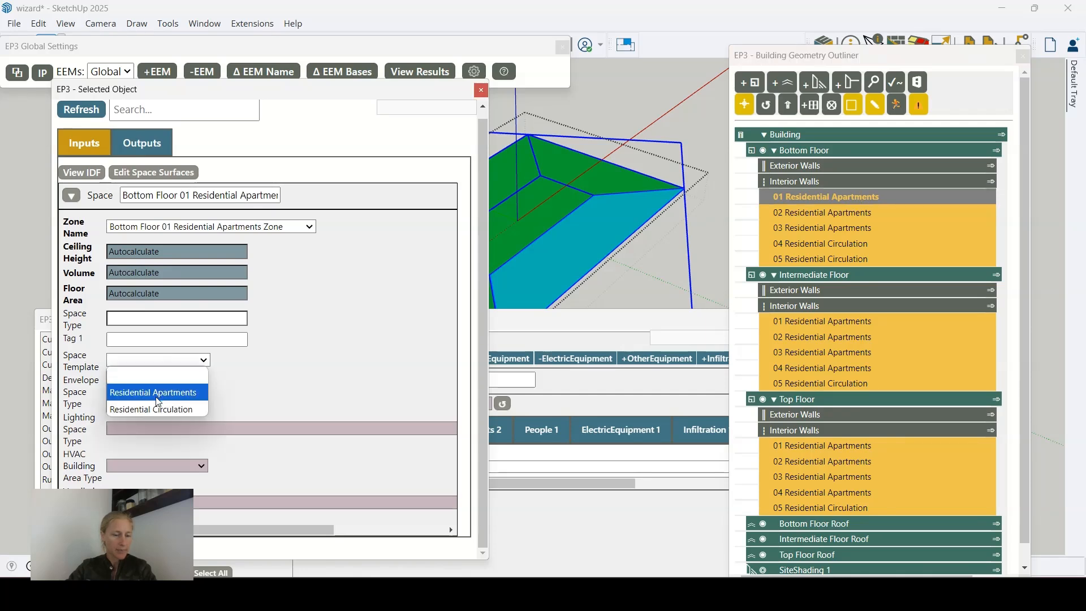
pyautogui.click(295, 377)
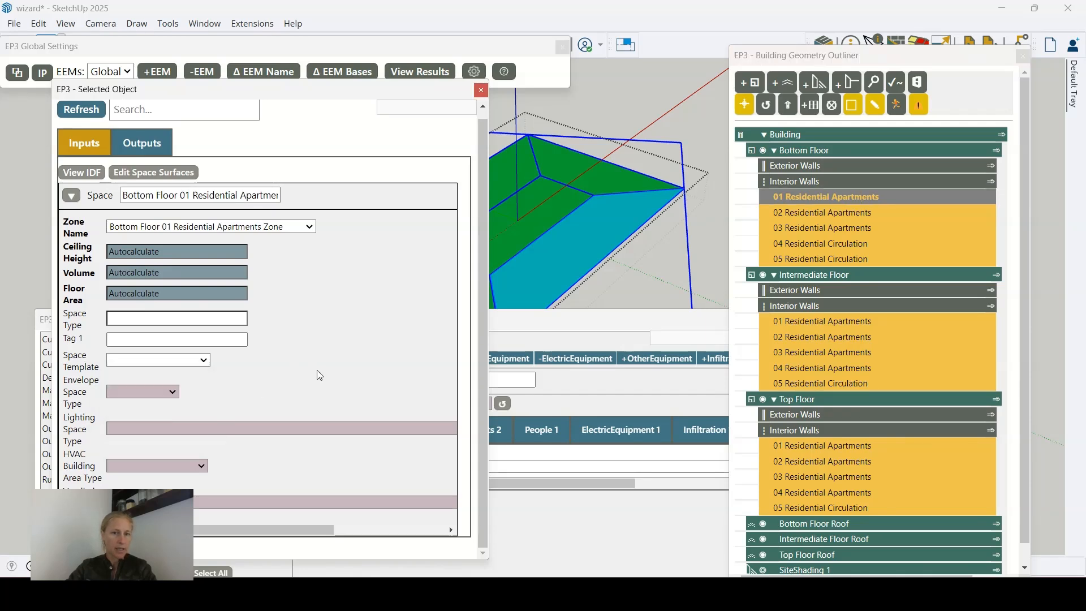
pyautogui.click(483, 90)
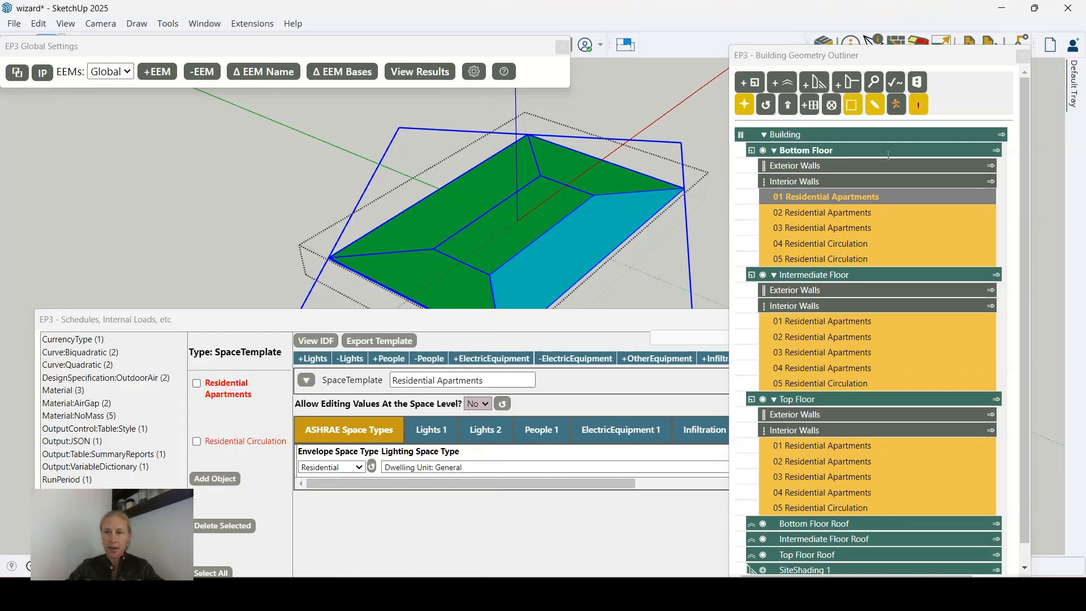
# Assign the Residential Apartments space template to the selected Bottom Floor spaces 01, 02 and 03 in the model.
pyautogui.click(996, 153)
pyautogui.click(587, 242)
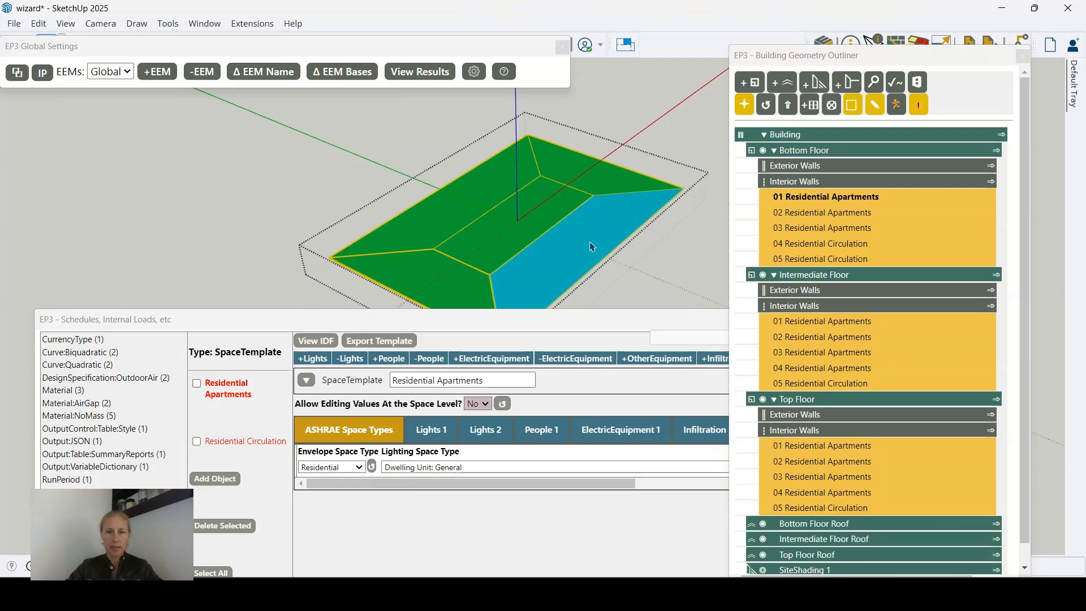
pyautogui.scroll(-2, 440, 222)
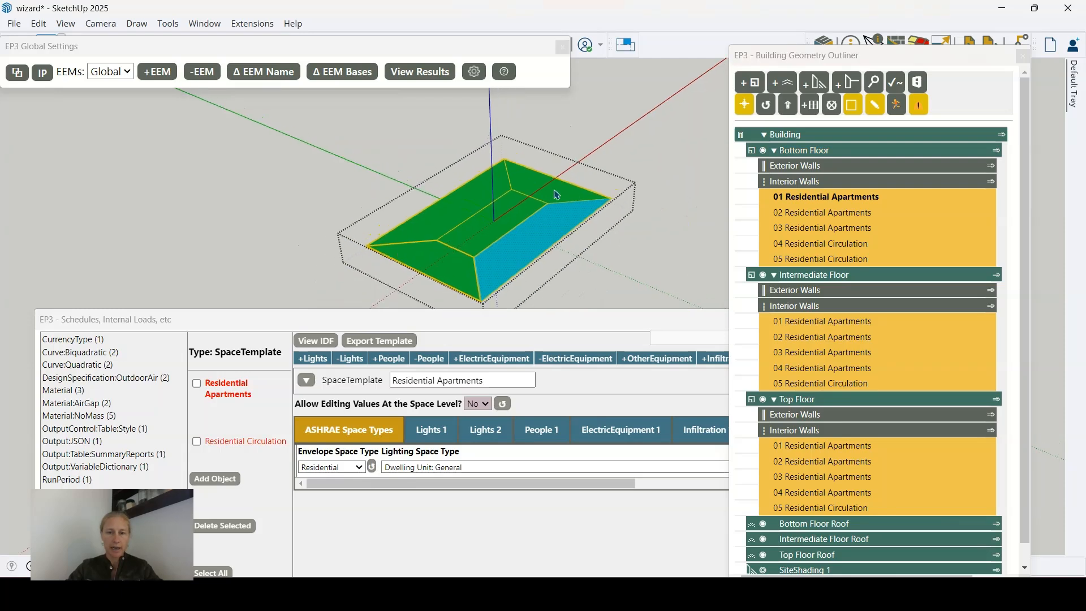
pyautogui.keyDown('shift'); pyautogui.click(551, 191); pyautogui.keyUp('shift')
pyautogui.keyDown('shift'); pyautogui.click(464, 204); pyautogui.keyUp('shift')
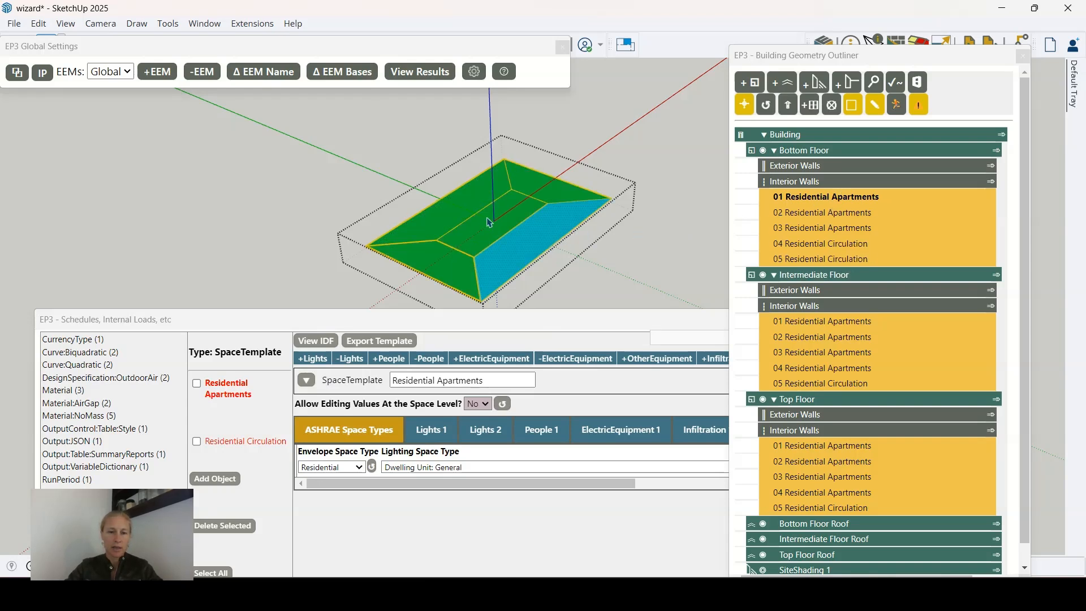
pyautogui.scroll(2, 490, 222)
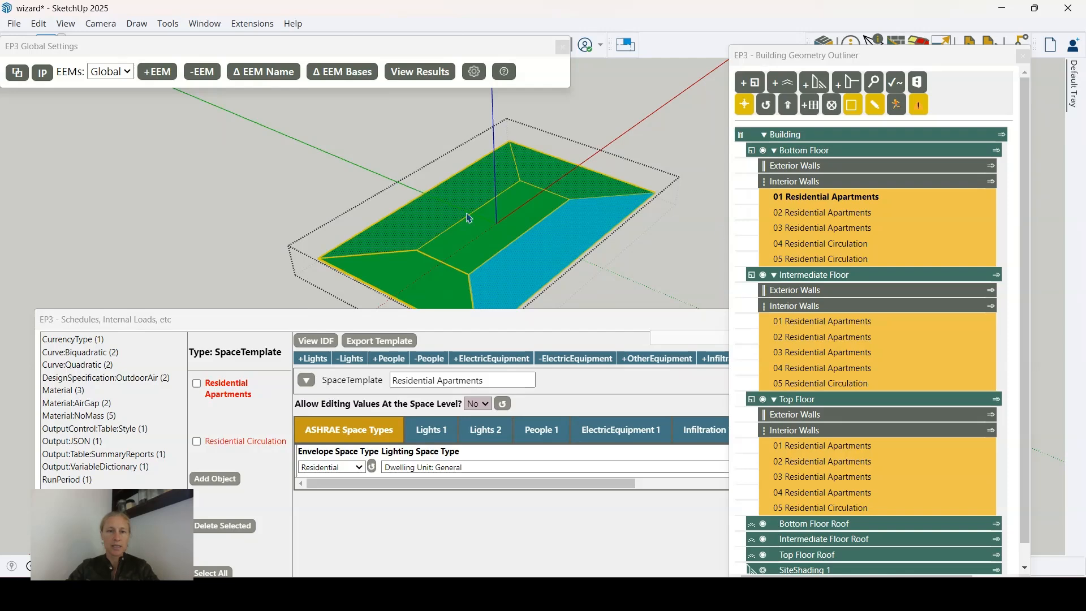
pyautogui.rightClick(584, 232)
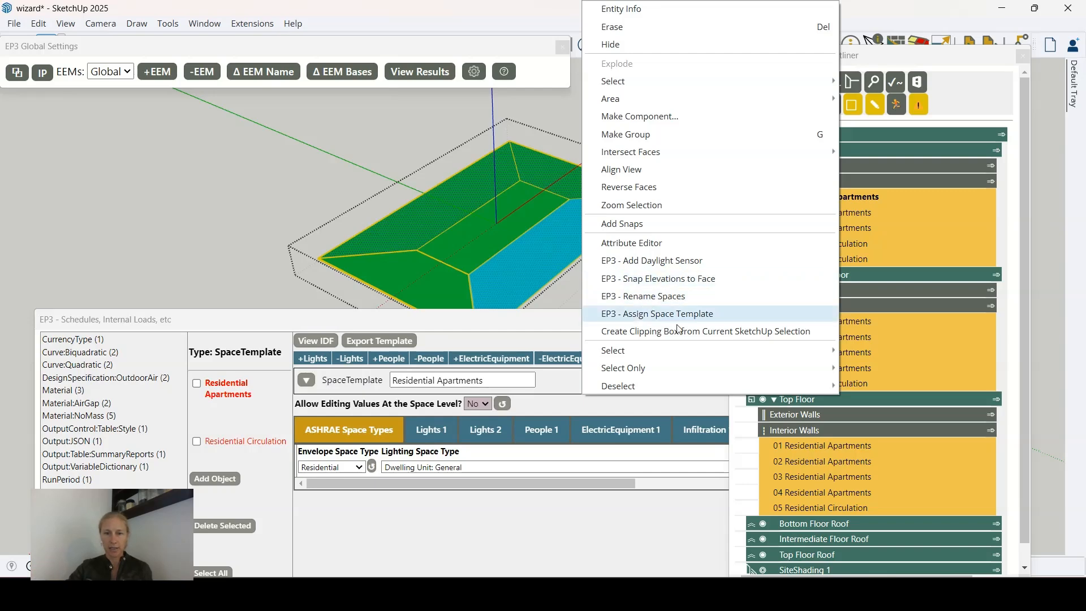
pyautogui.click(656, 314)
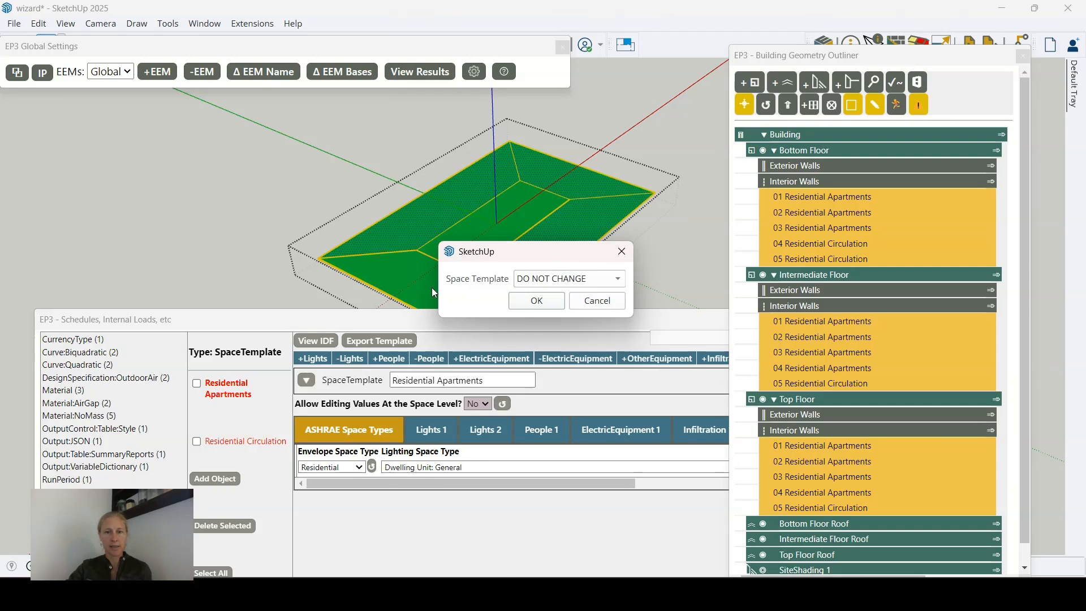
pyautogui.click(563, 281)
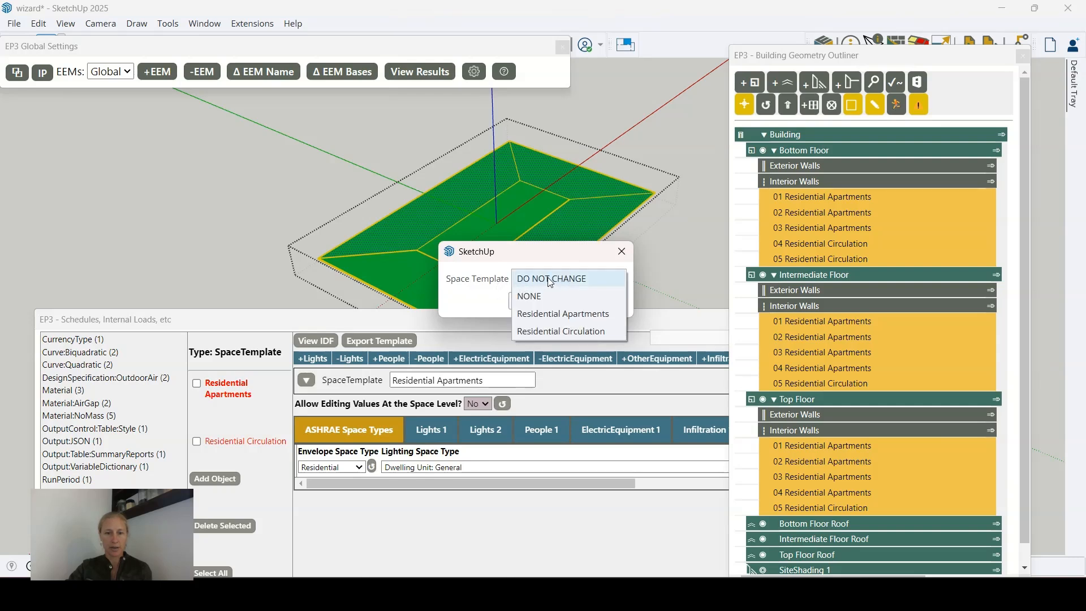
pyautogui.click(598, 319)
pyautogui.click(537, 300)
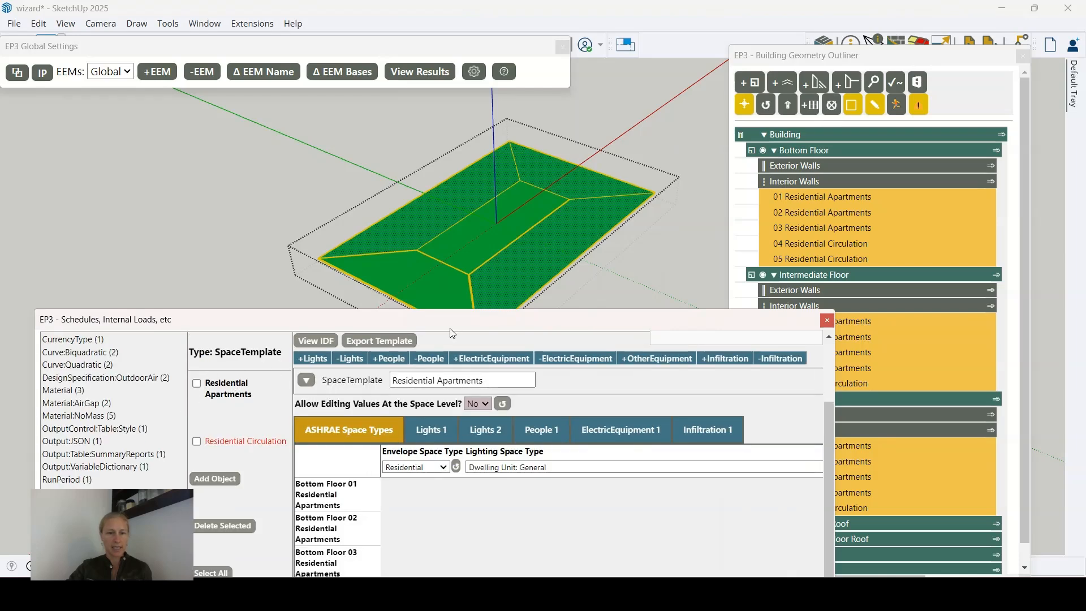
# Raise the Schedules, Internal Loads dialog and review the spaces listed under the Residential Apartments space template.
pyautogui.moveTo(452, 333); pyautogui.dragTo(446, 217)
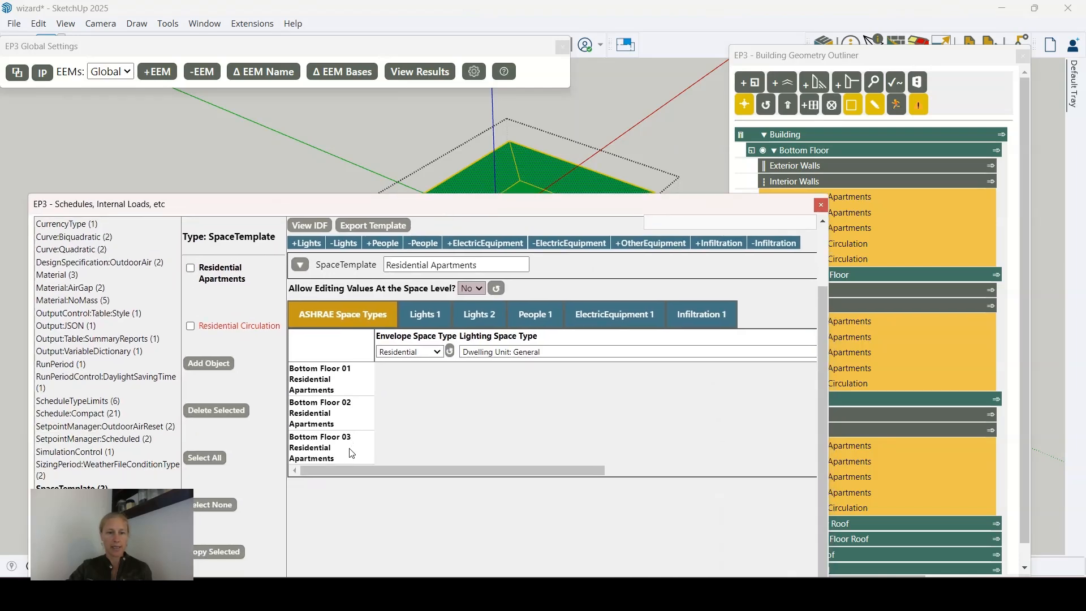
pyautogui.scroll(-2, 388, 419)
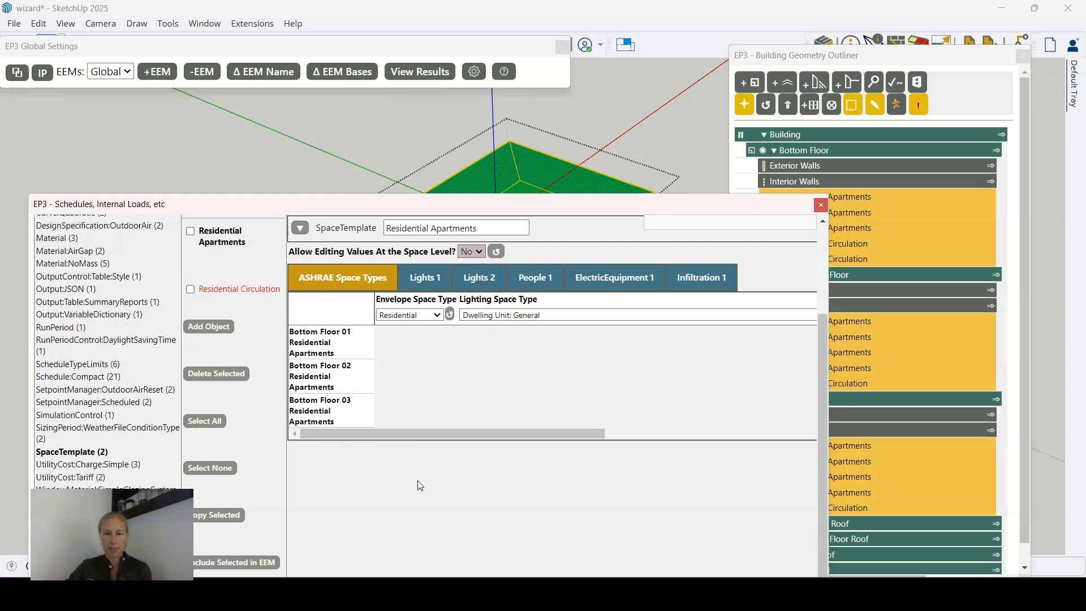
pyautogui.scroll(3, 551, 429)
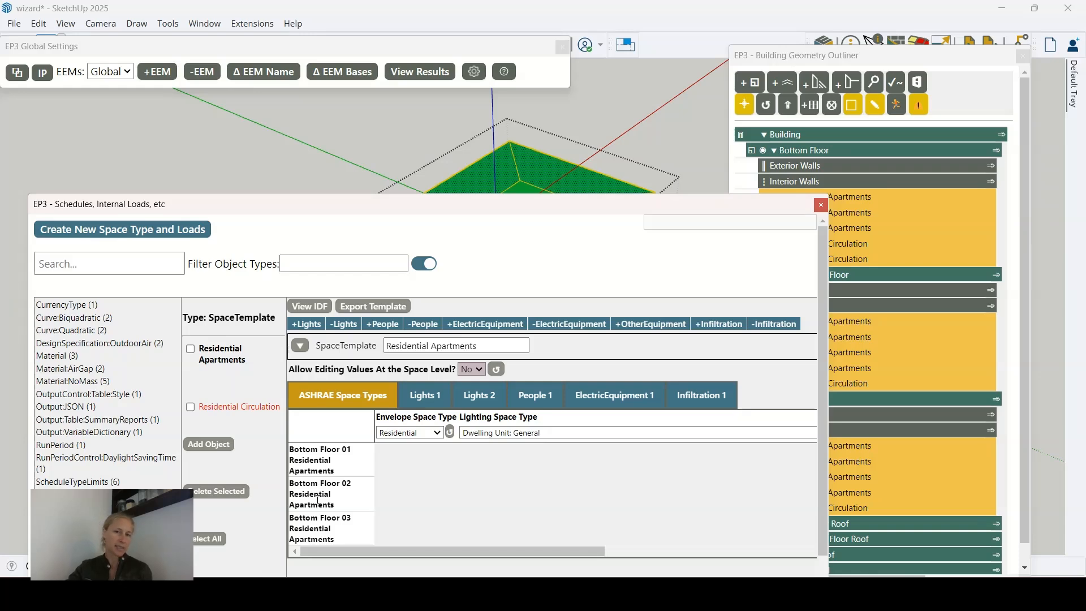
# Open the ZoneTemplate objects and check the Residential Apartments zone template for assigned zones.
pyautogui.moveTo(286, 203); pyautogui.dragTo(350, 124)
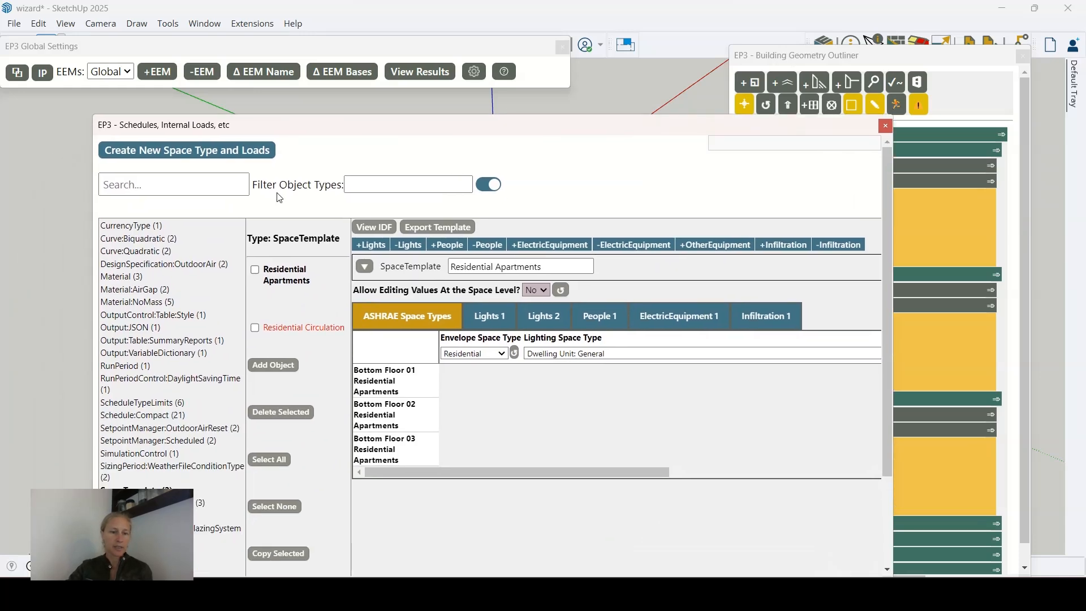
pyautogui.scroll(-3, 226, 377)
pyautogui.click(151, 463)
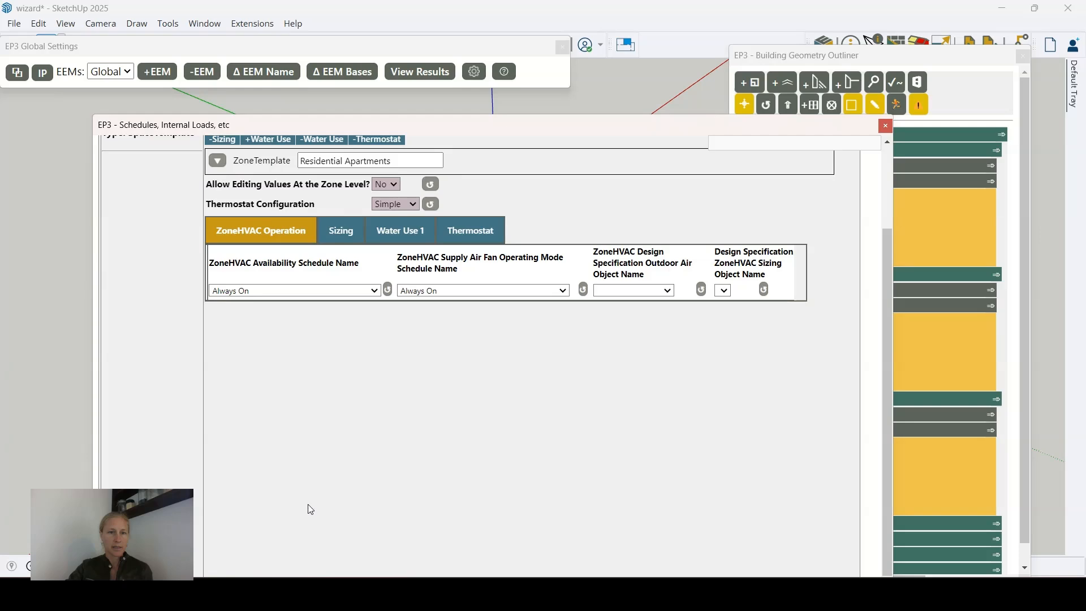
pyautogui.scroll(3, 541, 468)
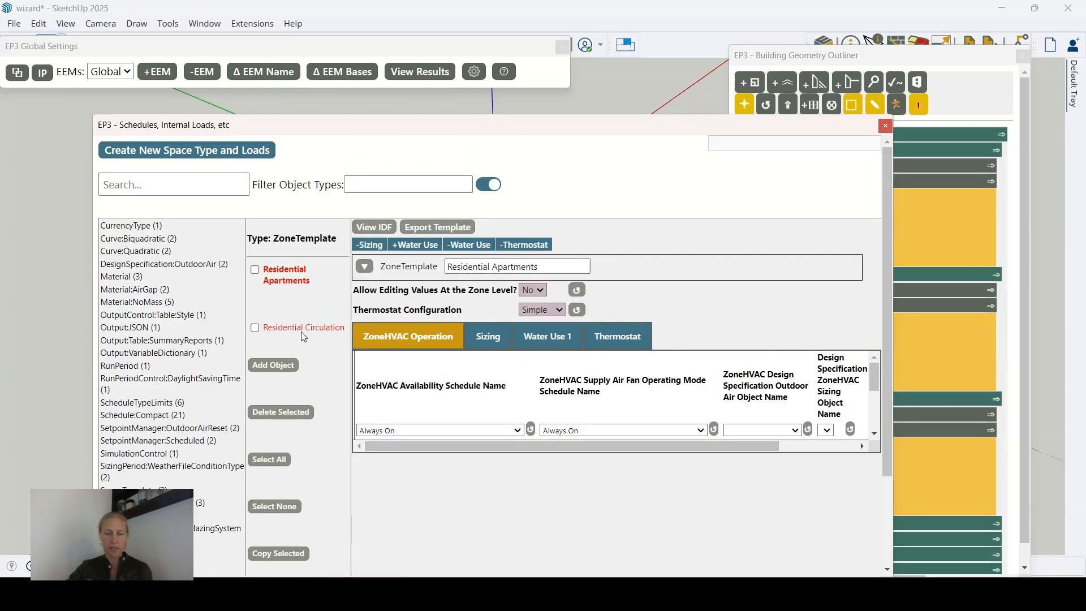
pyautogui.scroll(-3, 361, 398)
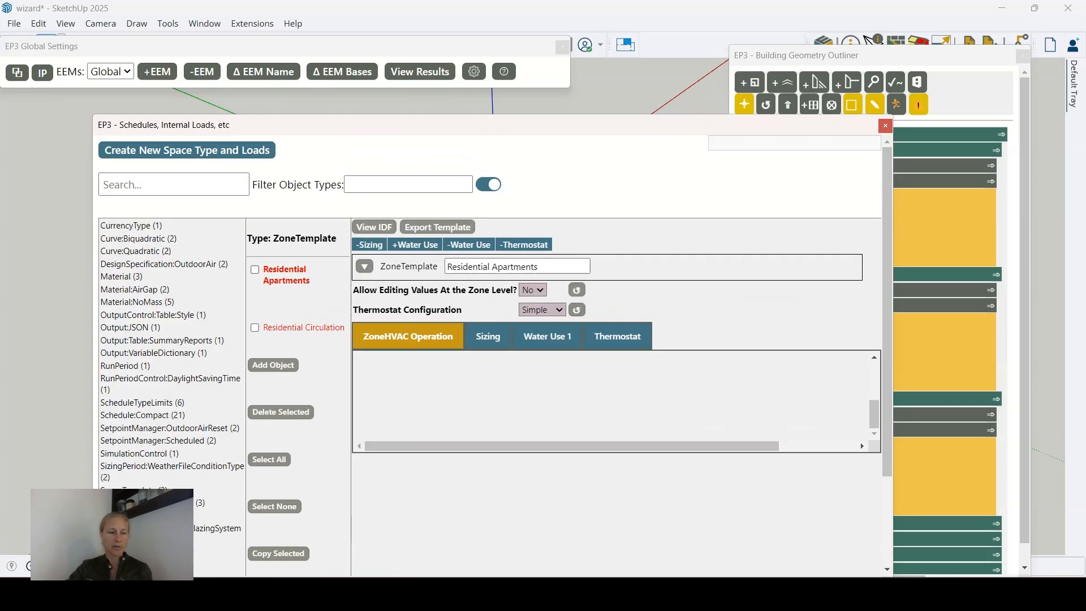
# View the Zone Template choices for the Bottom Floor 01 Residential Apartments Zone without assigning one, and close the schedules dialog.
pyautogui.click(118, 541)
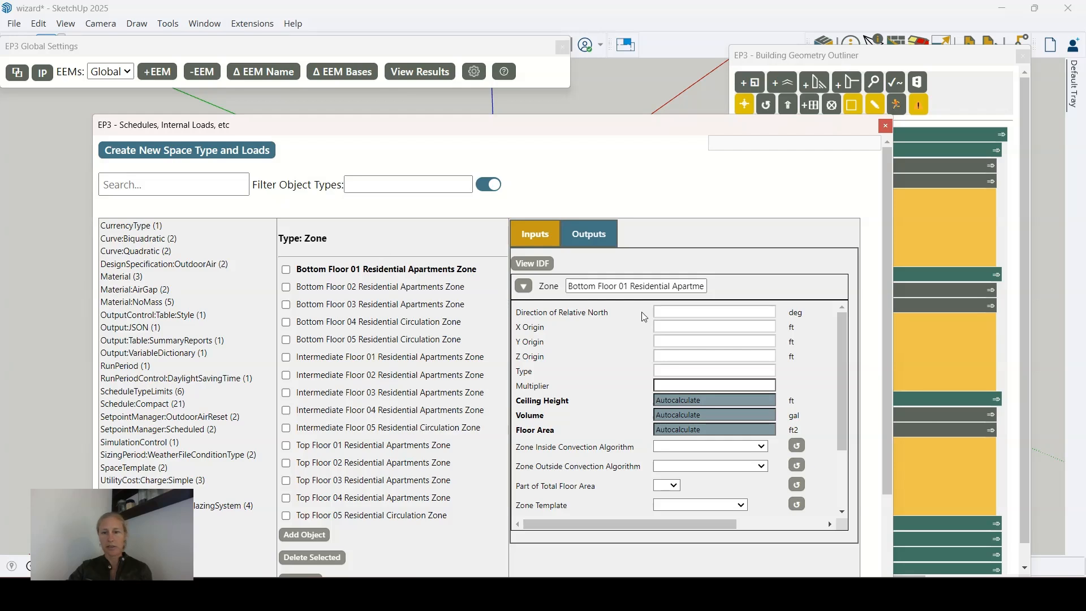
pyautogui.scroll(-3, 606, 419)
pyautogui.click(730, 420)
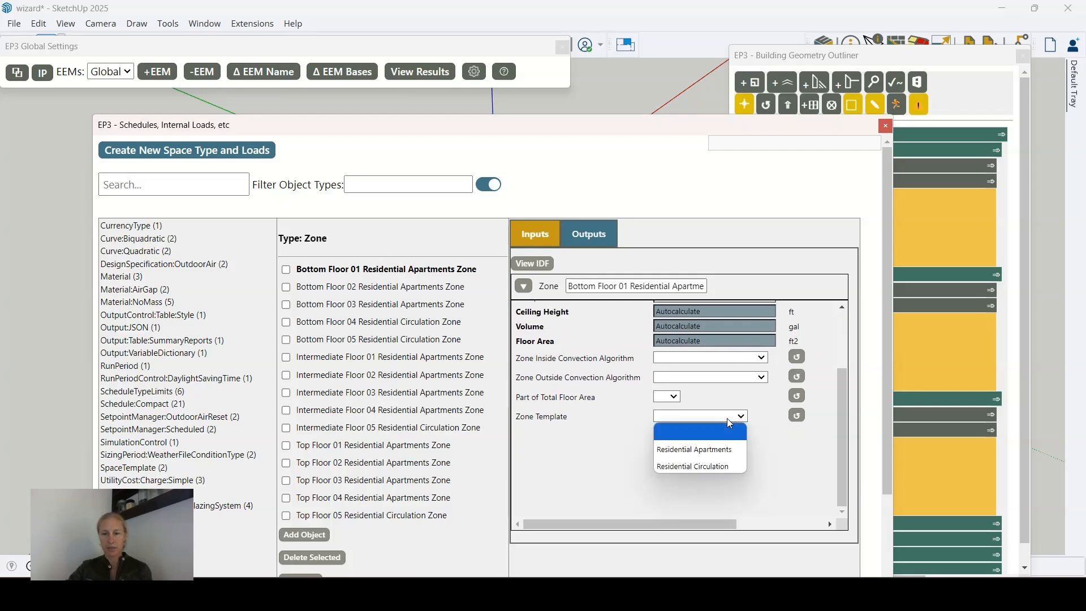
pyautogui.click(574, 464)
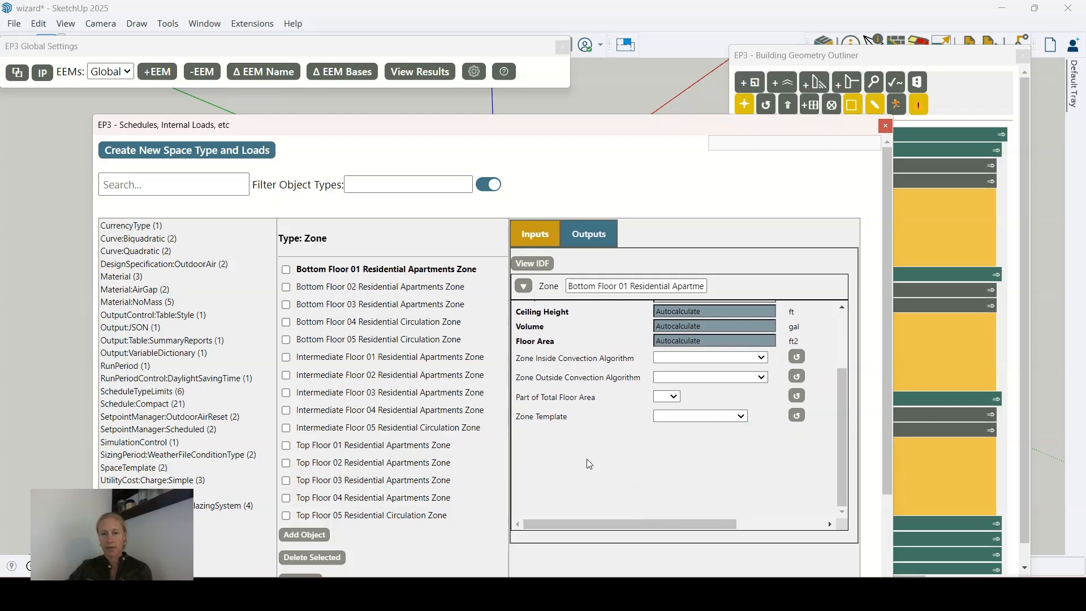
pyautogui.scroll(3, 623, 452)
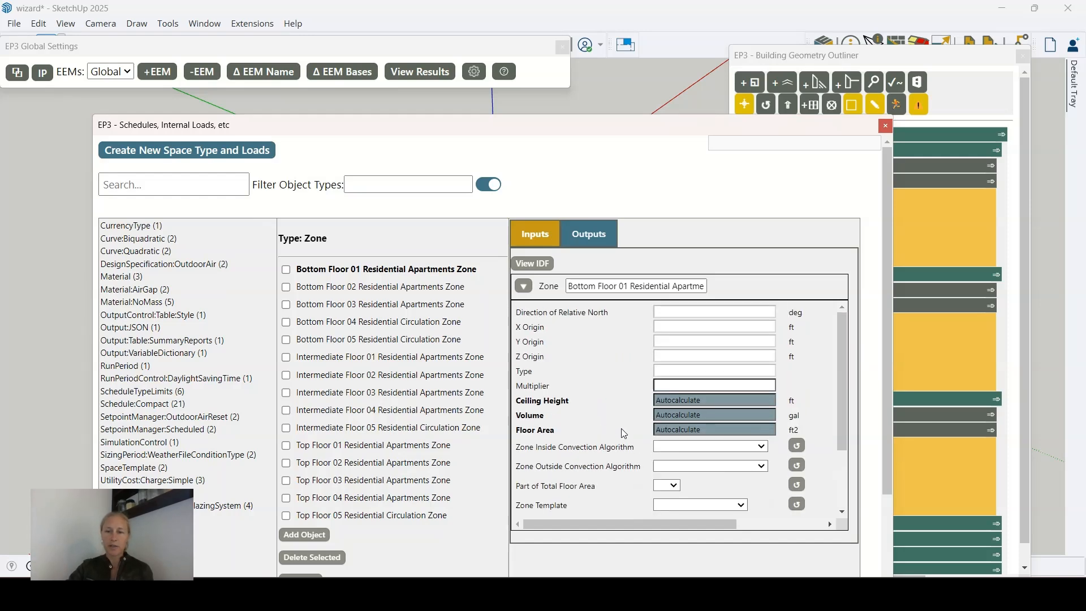
pyautogui.click(886, 127)
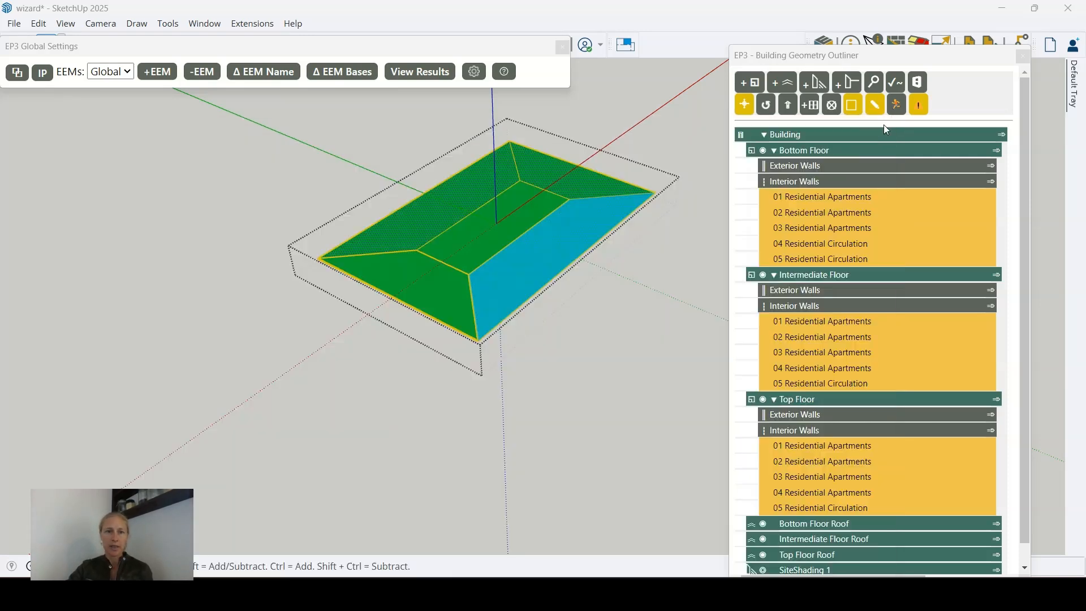
# Set Update Templates Based On to Name in the model settings and close the settings.
pyautogui.click(474, 71)
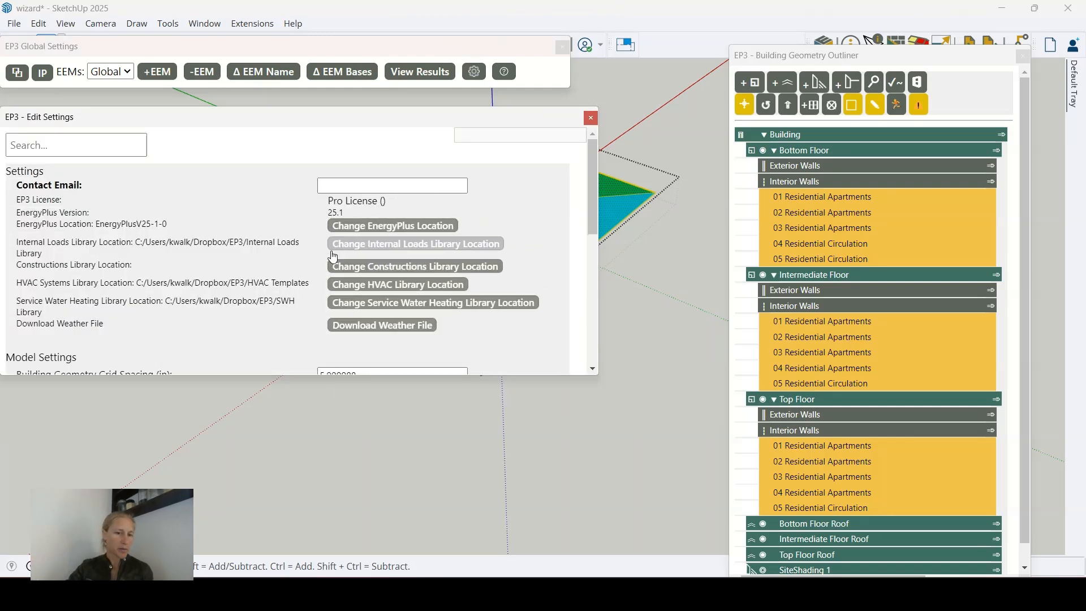
pyautogui.scroll(-2, 252, 271)
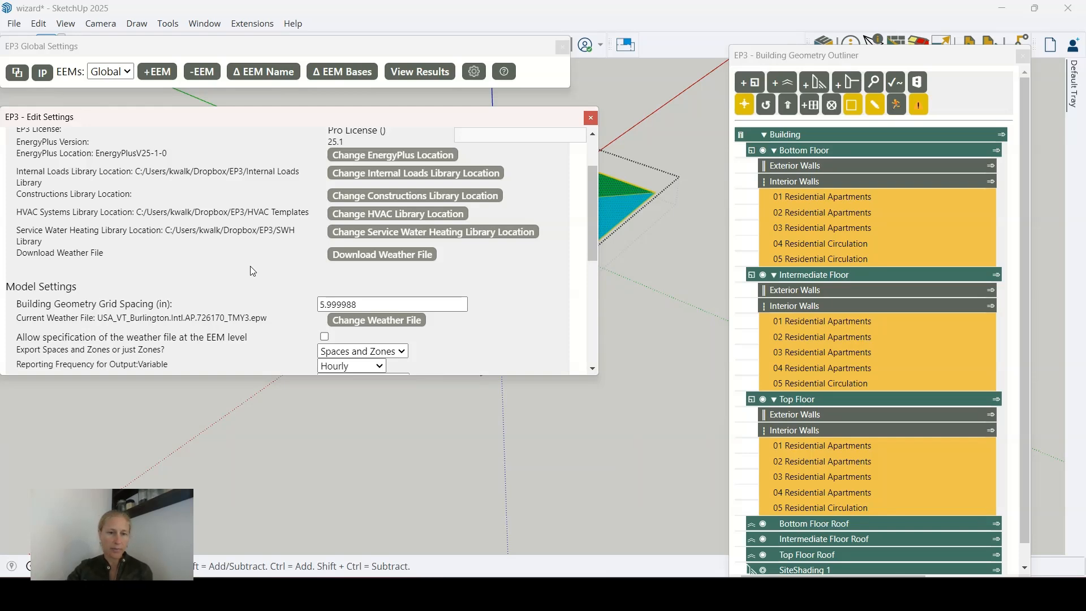
pyautogui.scroll(-4, 252, 272)
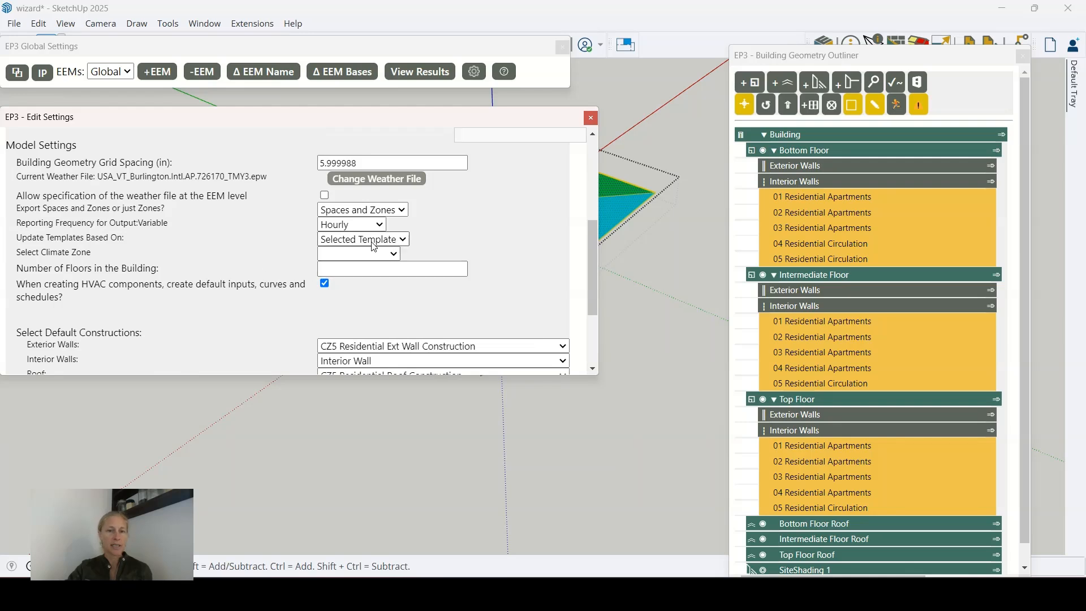
pyautogui.click(363, 242)
pyautogui.click(365, 260)
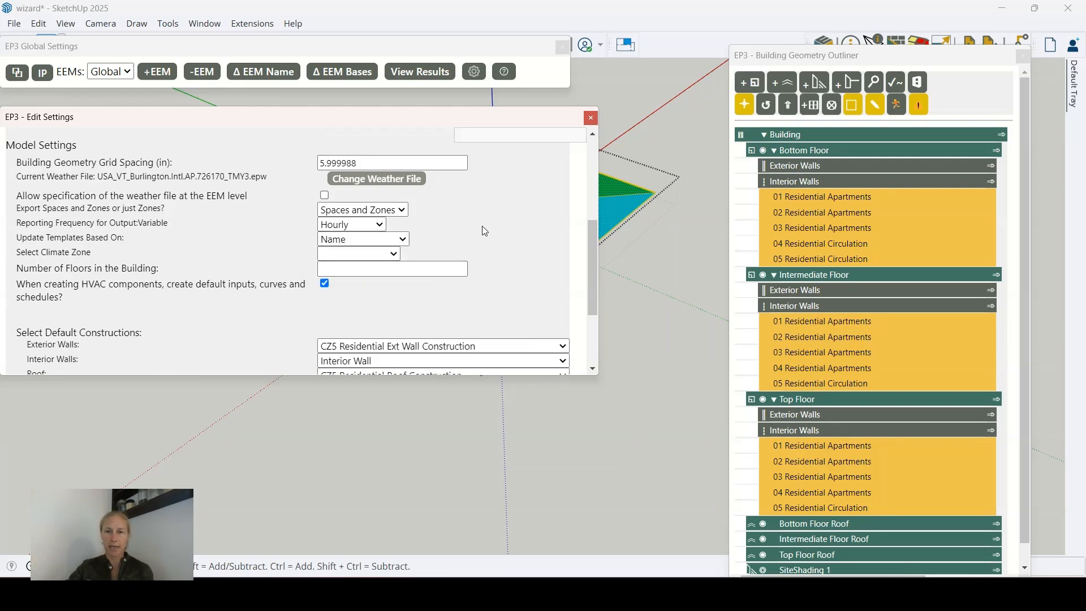
pyautogui.click(591, 118)
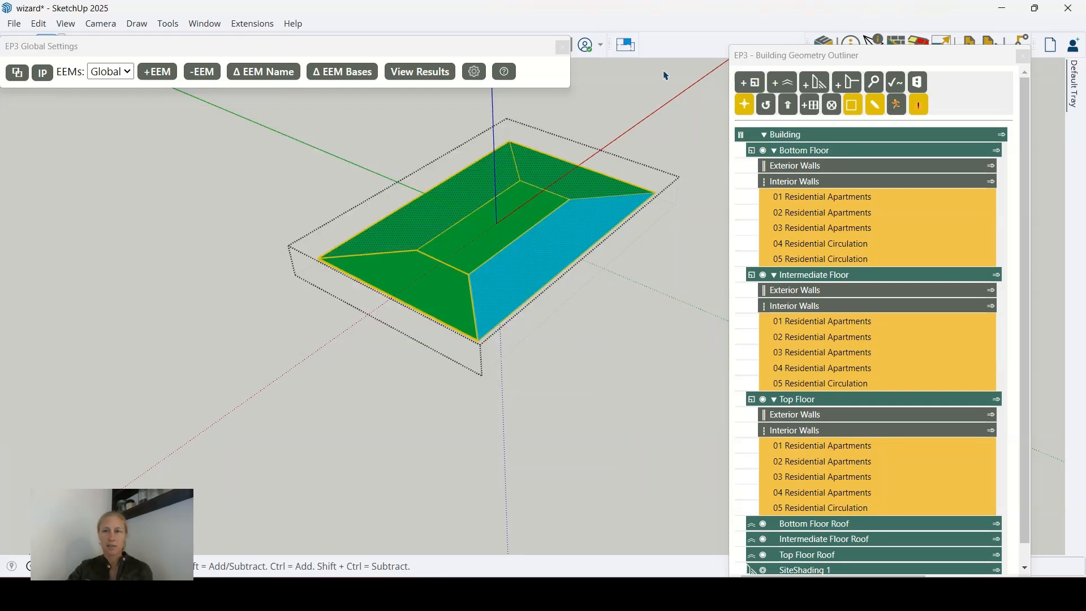
# Uncover the toolbar, reopen Schedules, Internal Loads, and review the zones listed under the Residential Apartments zone template.
pyautogui.moveTo(804, 46); pyautogui.dragTo(805, 66)
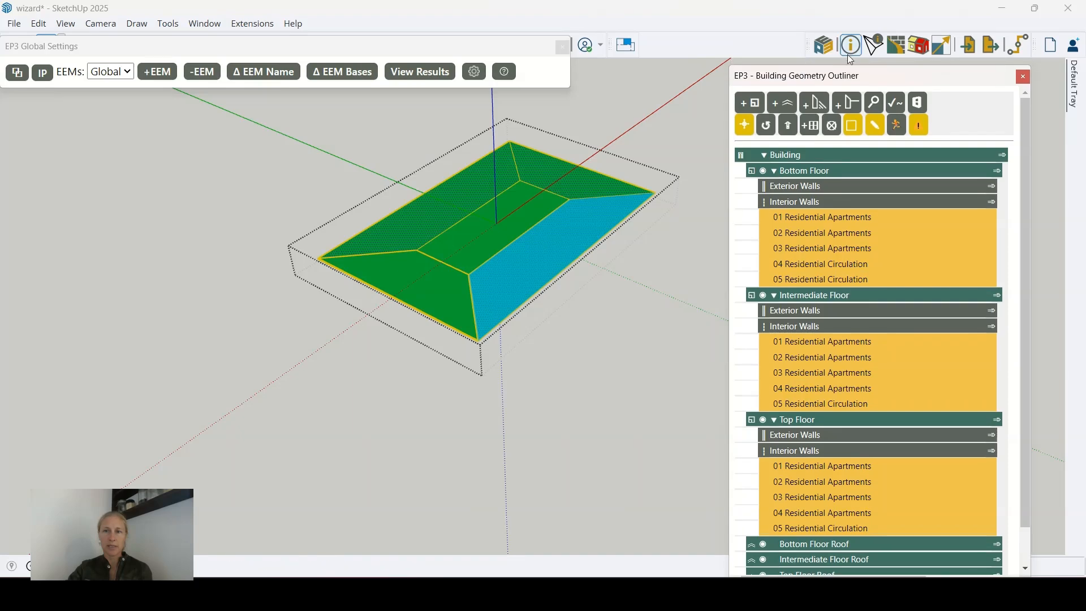
pyautogui.click(850, 45)
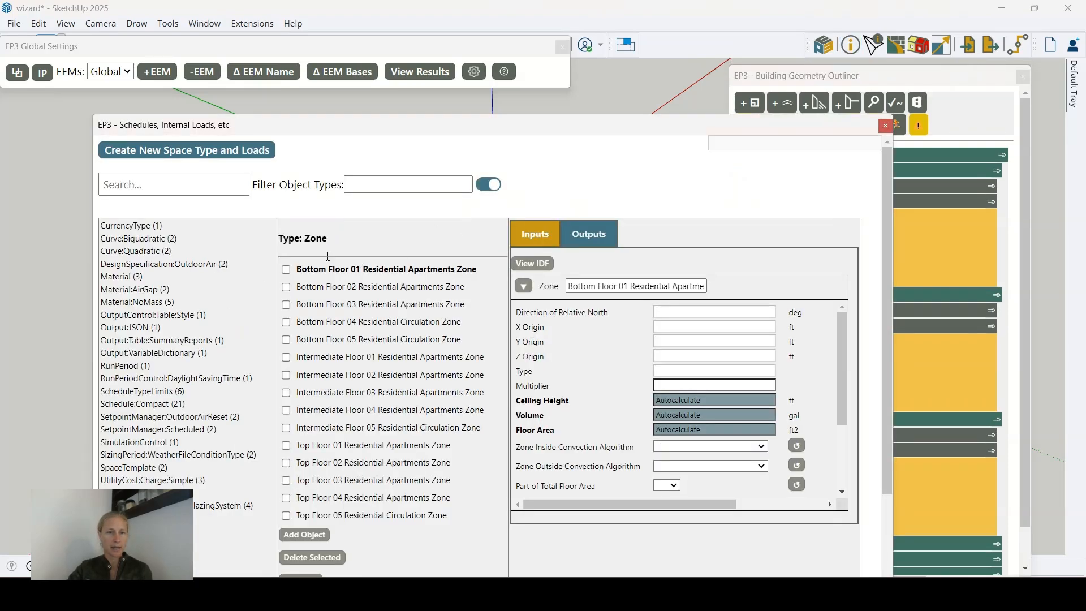
pyautogui.scroll(-2, 145, 465)
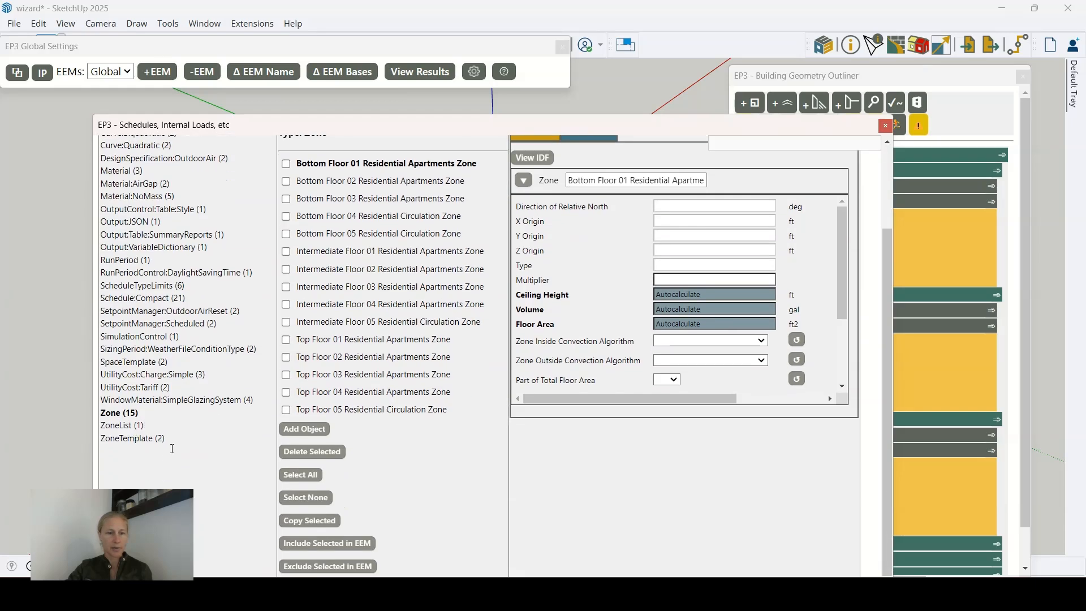
pyautogui.click(142, 439)
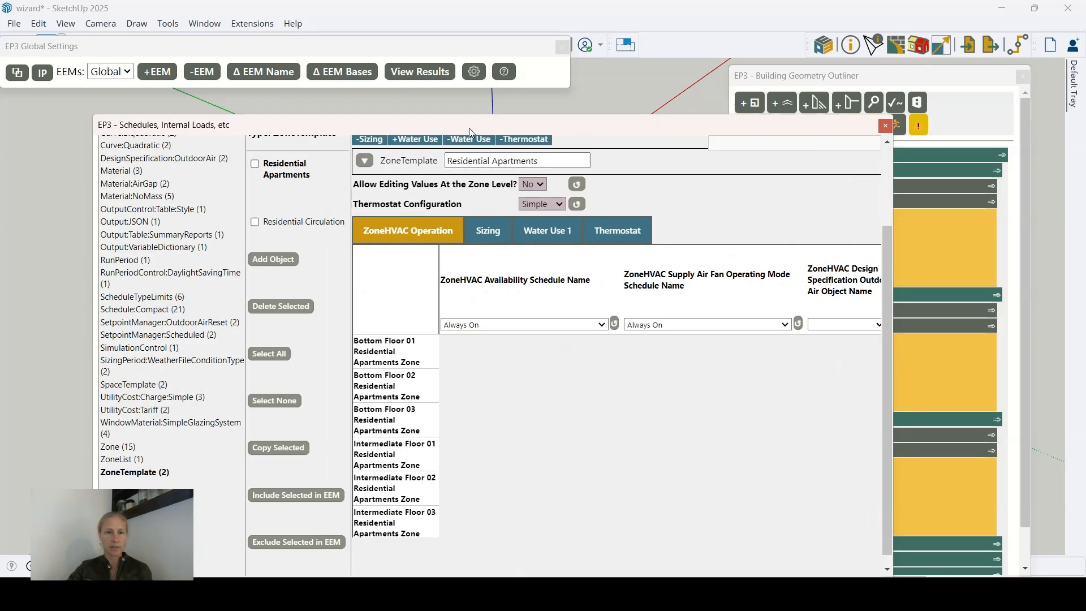
pyautogui.moveTo(470, 128); pyautogui.dragTo(472, 251)
pyautogui.scroll(-3, 466, 482)
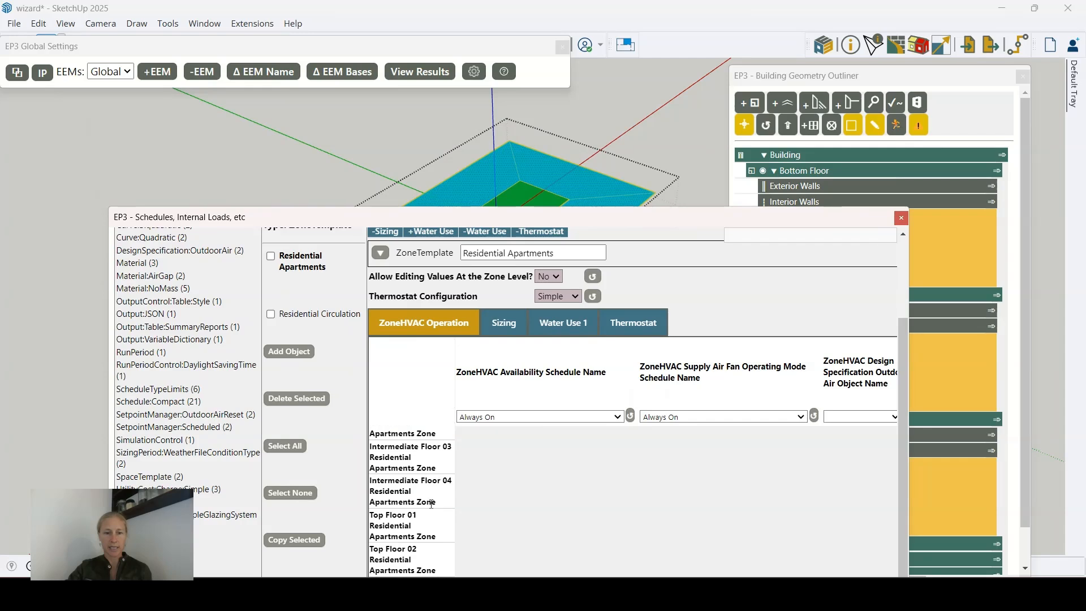
# Place the schedules dialog below the building and compare the zones highlighted by the Residential Circulation and Residential Apartments zone templates.
pyautogui.moveTo(636, 196); pyautogui.dragTo(630, 168, button='middle')
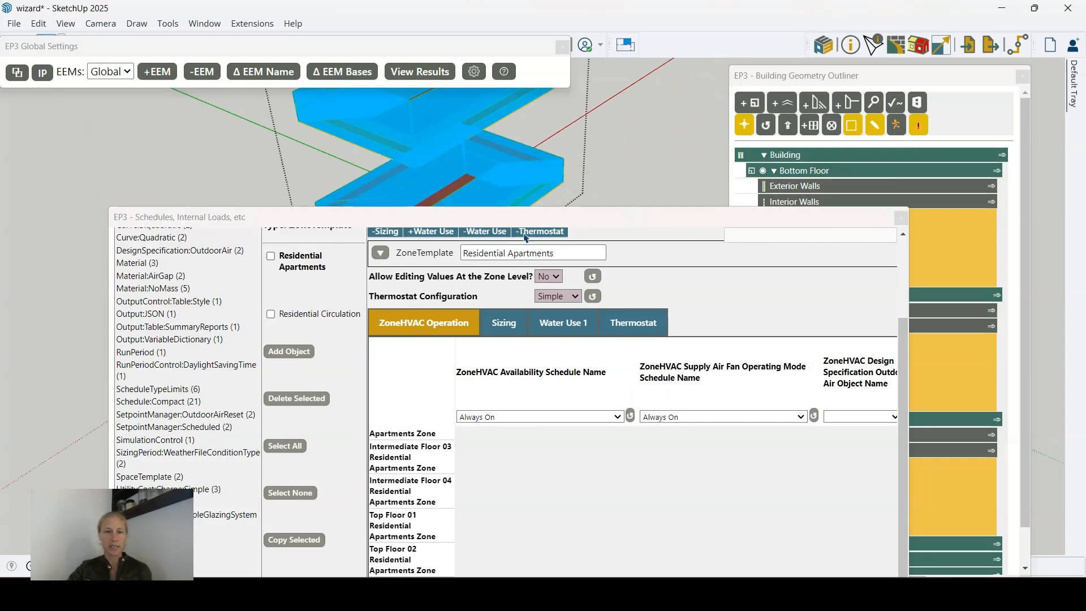
pyautogui.moveTo(519, 243); pyautogui.dragTo(459, 310)
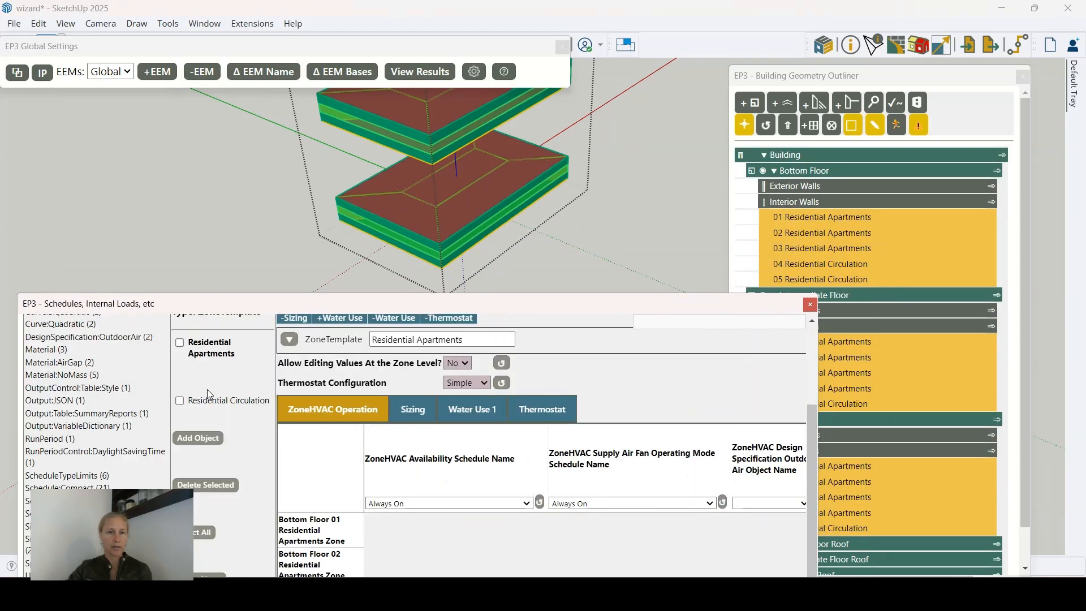
pyautogui.click(199, 402)
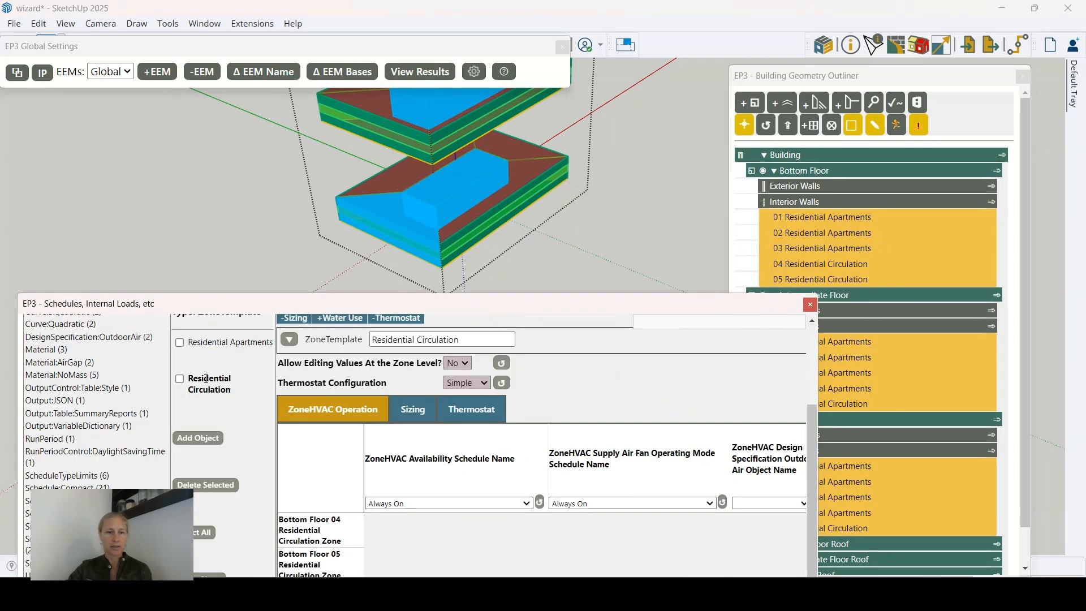
pyautogui.click(232, 341)
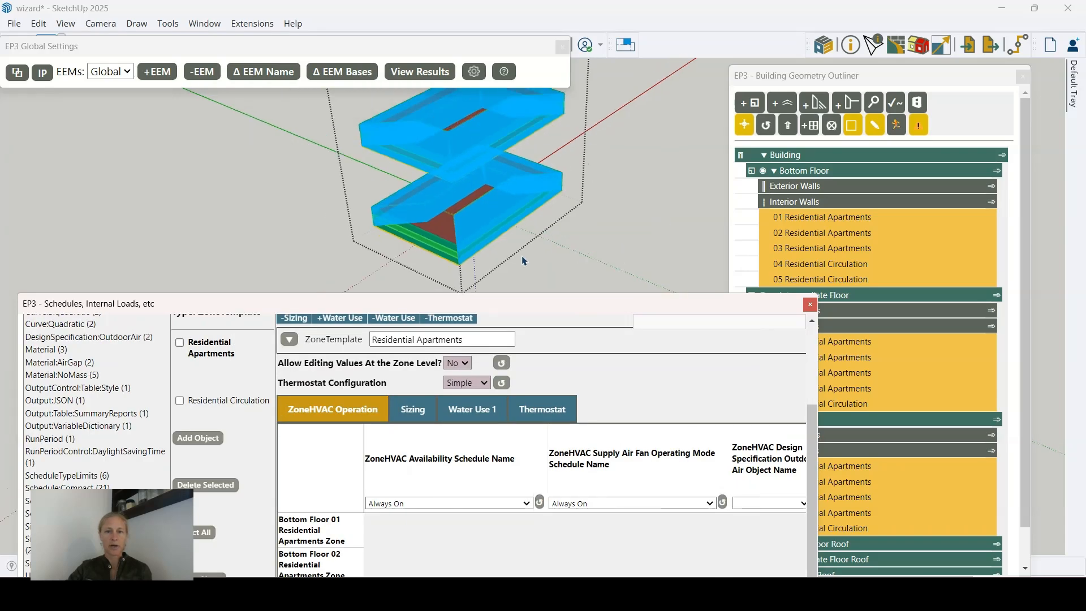
pyautogui.scroll(-2, 498, 281)
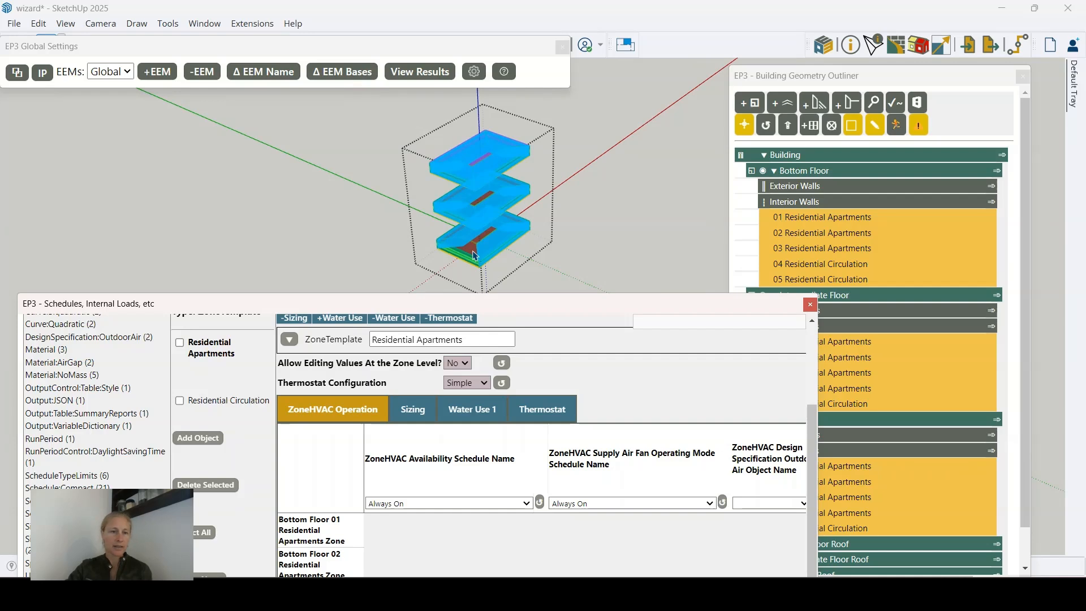
# Review the space types, lights, people and electric equipment settings of the Residential Apartments space template.
pyautogui.moveTo(335, 299); pyautogui.dragTo(437, 167)
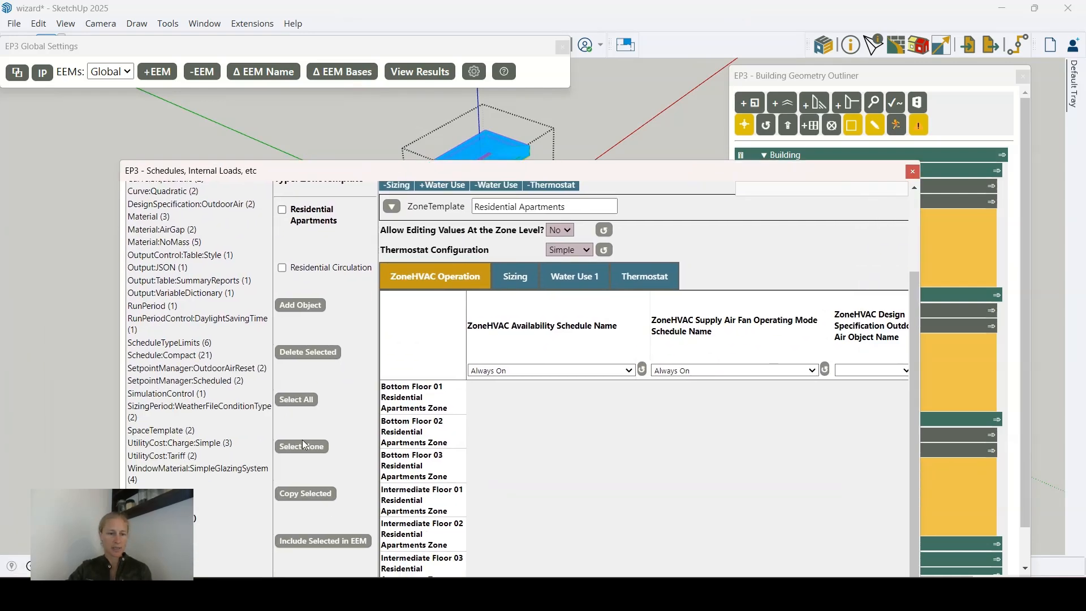
pyautogui.click(162, 431)
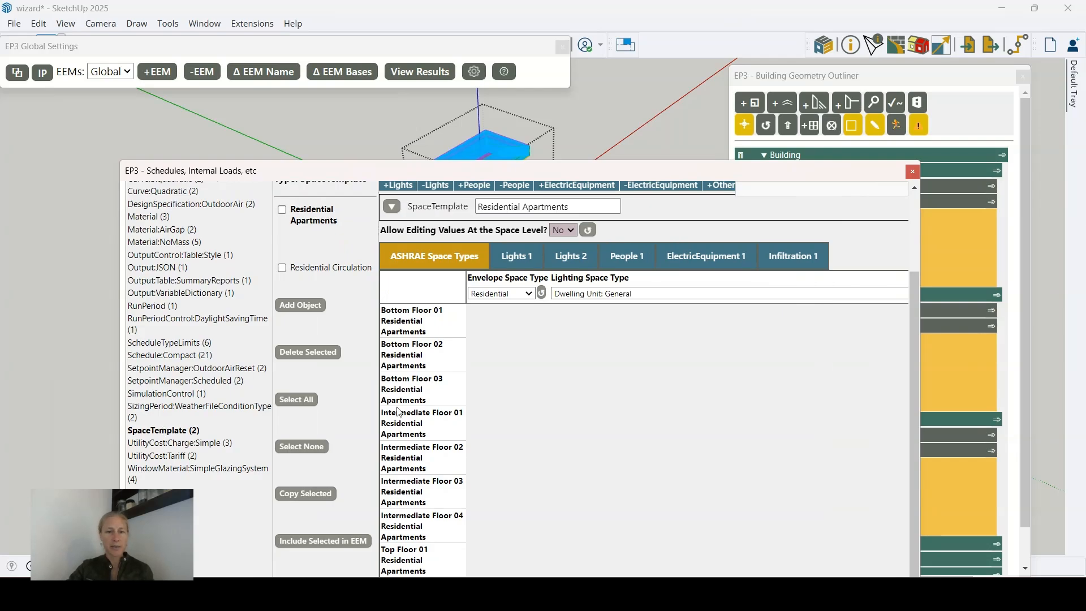
pyautogui.scroll(2, 399, 408)
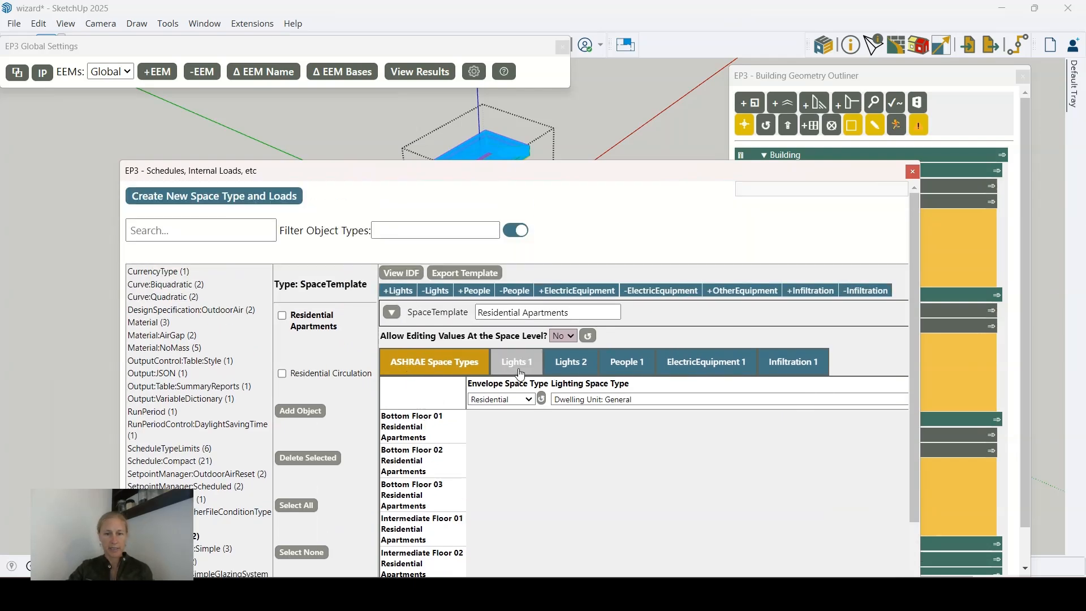
pyautogui.click(512, 364)
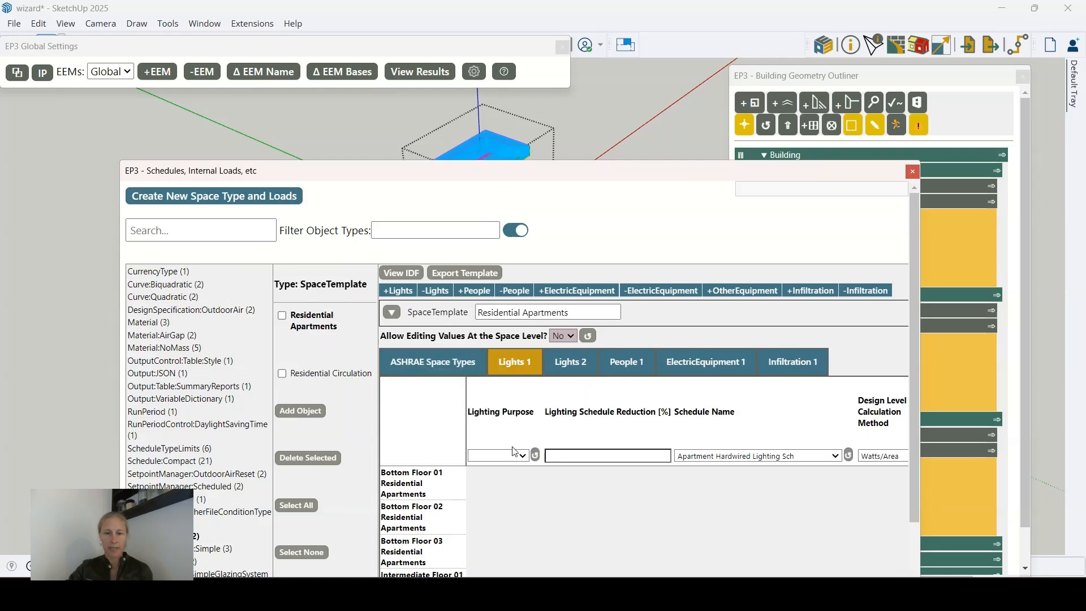
pyautogui.click(568, 365)
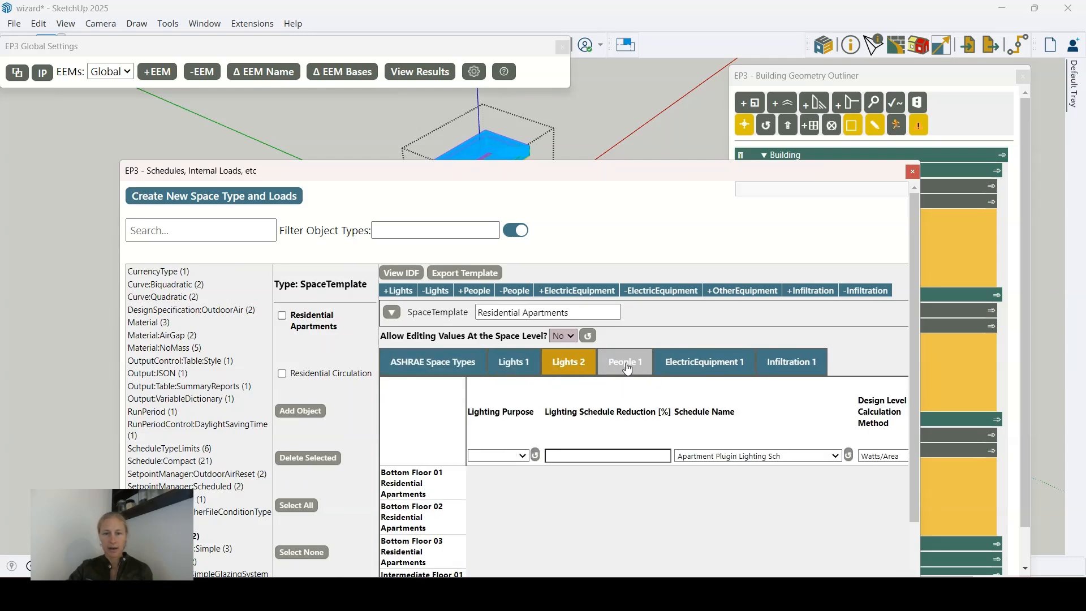
pyautogui.click(625, 363)
pyautogui.click(701, 363)
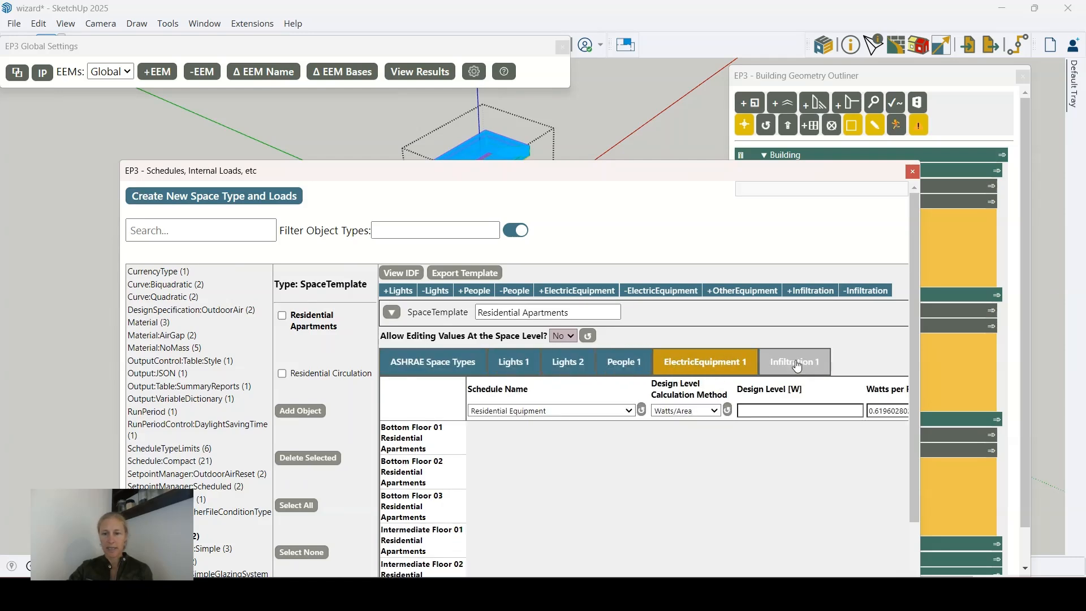
# Enlarge the schedules dialog to full size and review the Infiltration 1 values of the Residential Apartments space template.
pyautogui.click(795, 363)
pyautogui.moveTo(492, 171); pyautogui.dragTo(402, 81)
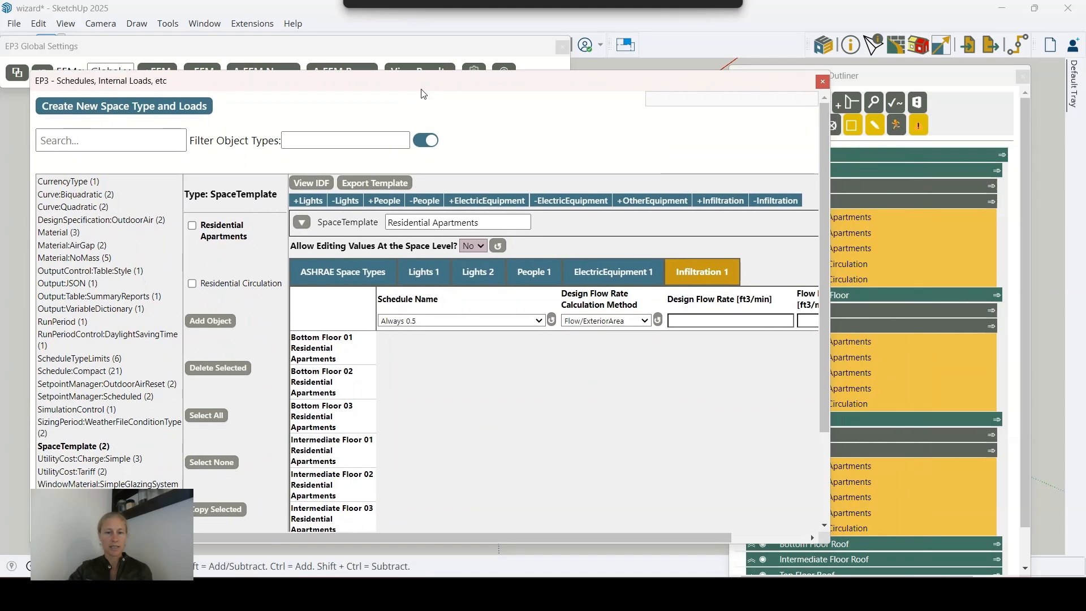
pyautogui.moveTo(829, 260); pyautogui.dragTo(1055, 260)
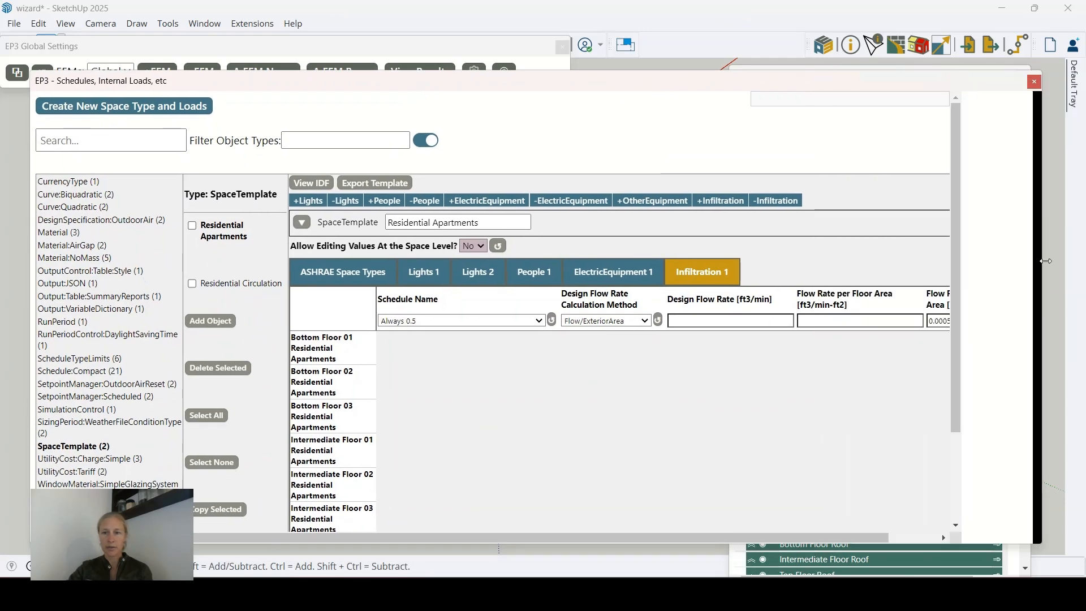
pyautogui.scroll(-1, 751, 317)
pyautogui.scroll(-6, 811, 372)
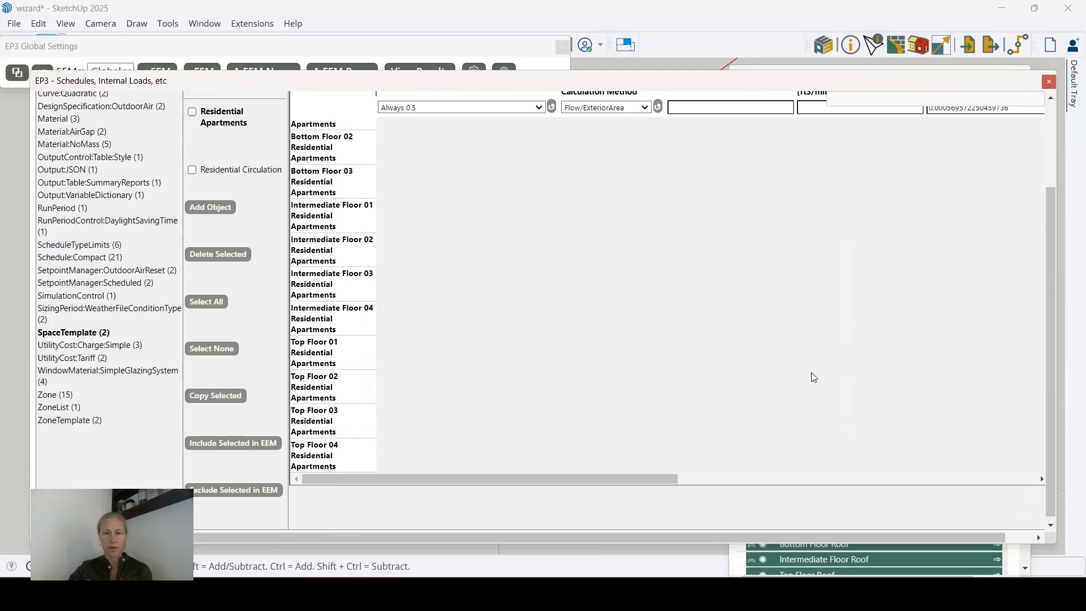
pyautogui.moveTo(539, 474); pyautogui.dragTo(718, 473)
pyautogui.doubleClick(614, 82)
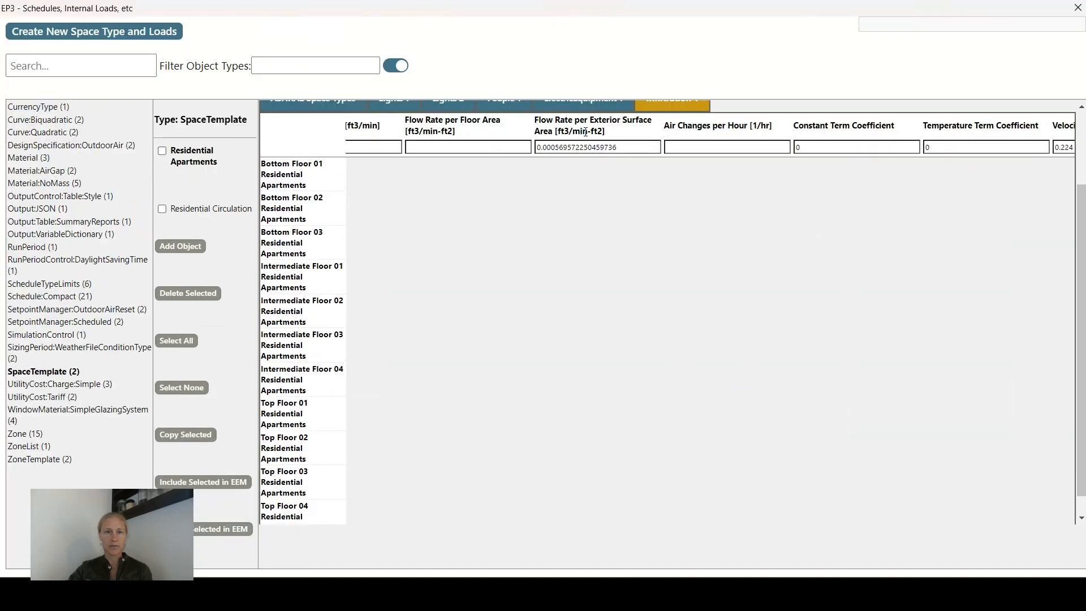
pyautogui.scroll(3, 542, 417)
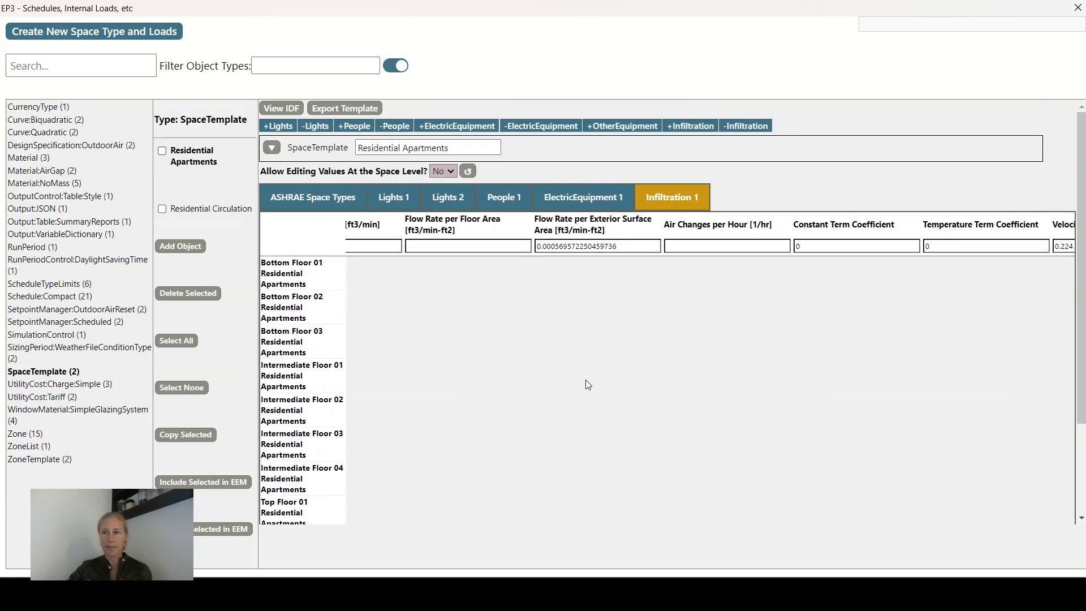
pyautogui.scroll(-3, 538, 471)
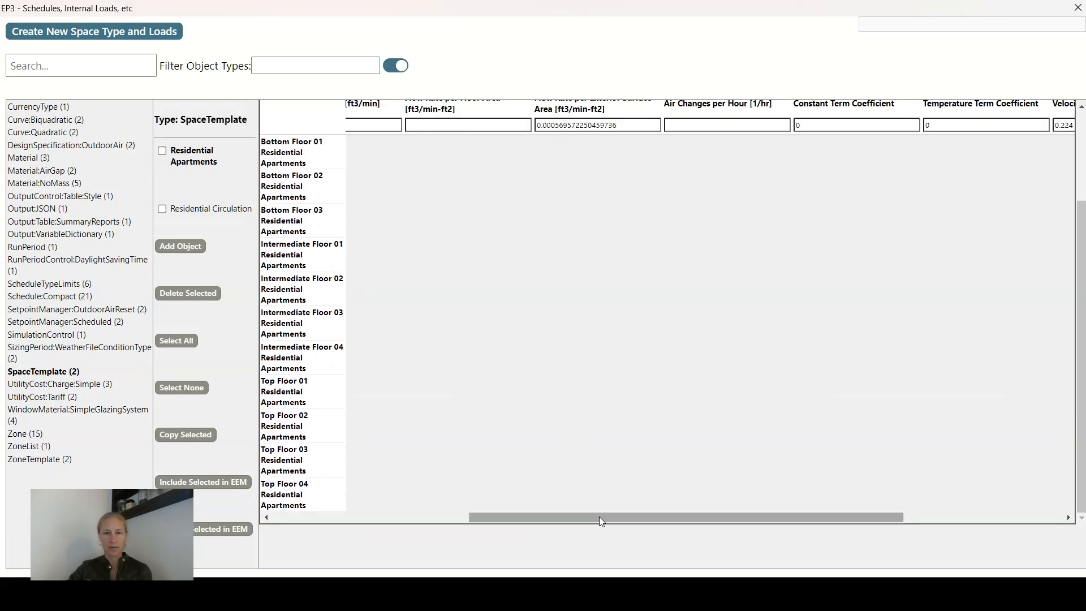
pyautogui.moveTo(599, 517); pyautogui.dragTo(451, 516)
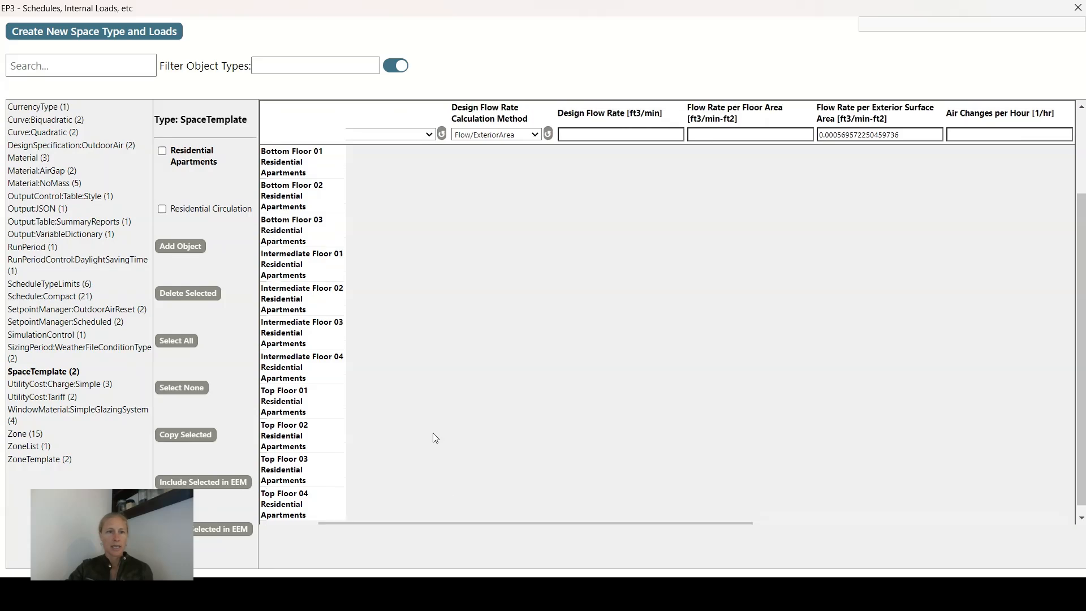
pyautogui.scroll(3, 432, 433)
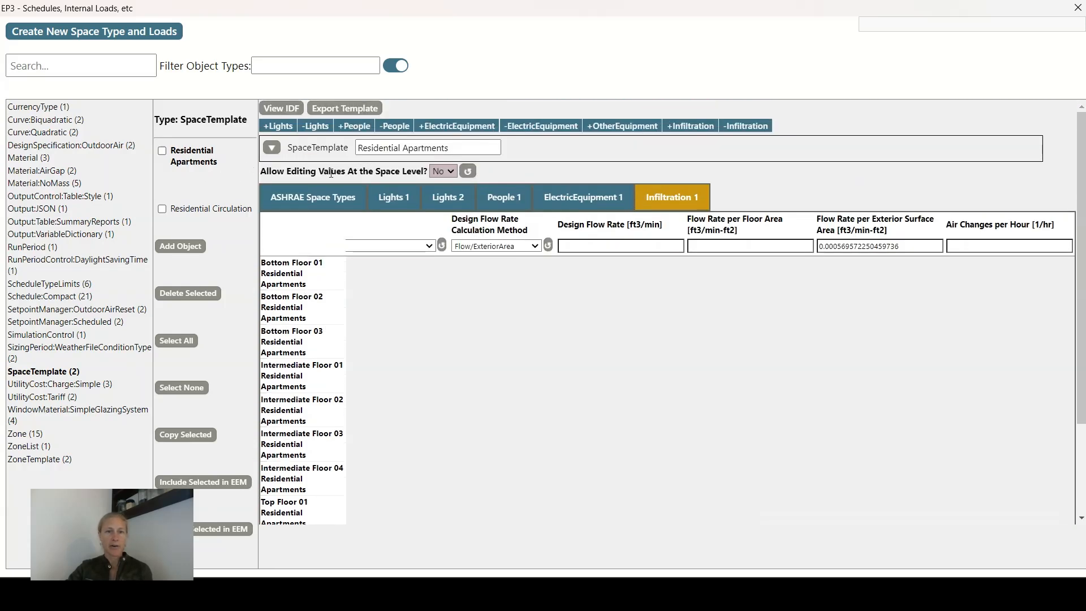
# Set Allow Editing Values At the Space Level to Yes for the Residential Apartments space template and view the Lights 1 values per space.
pyautogui.click(442, 171)
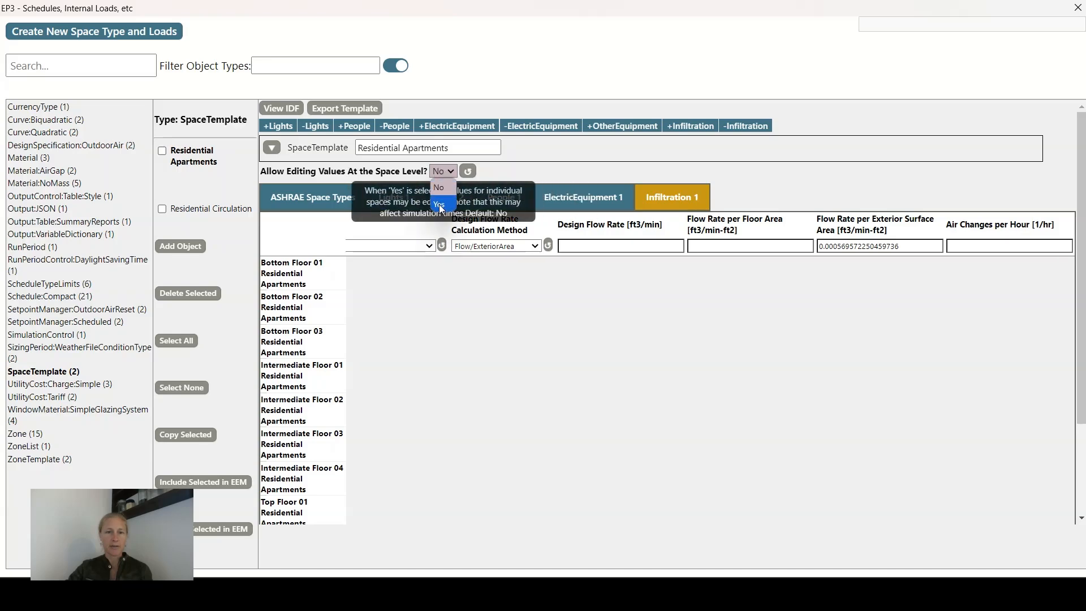
pyautogui.click(439, 205)
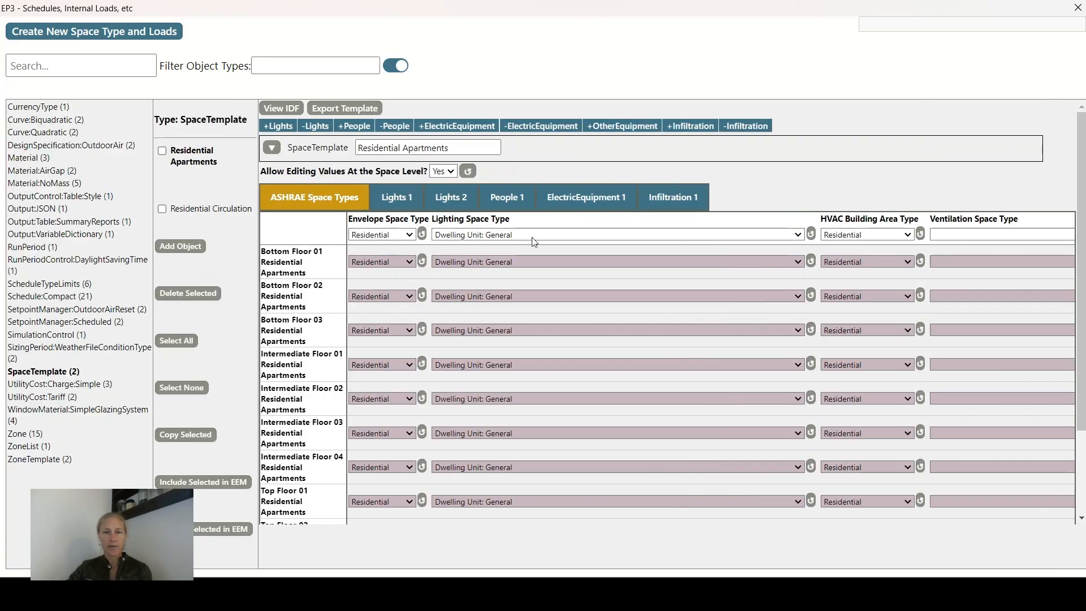
pyautogui.click(403, 199)
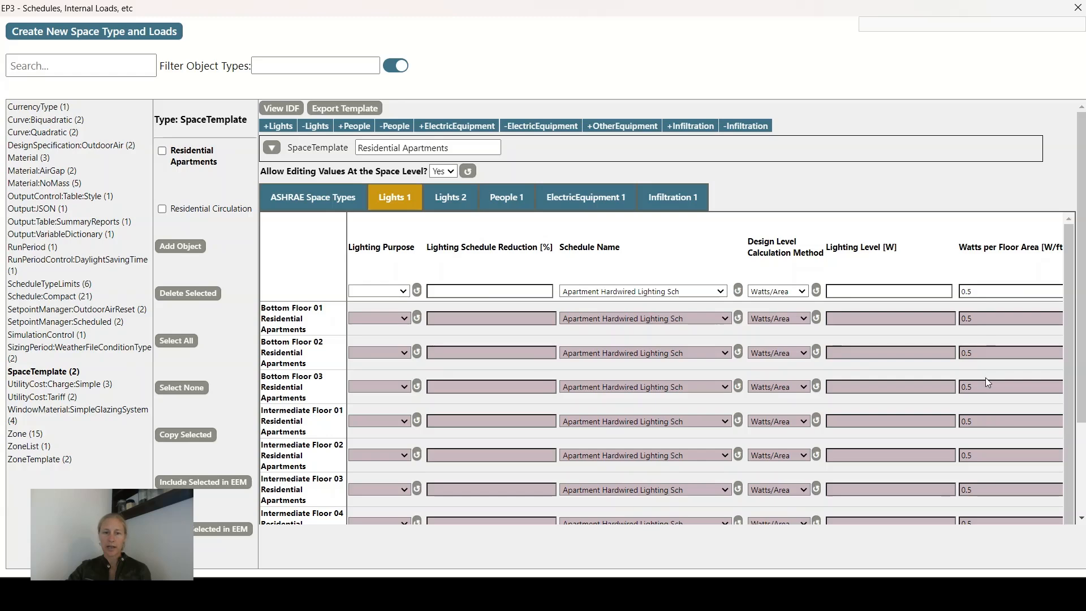
# View the Residential Circulation space template, then return Residential Apartments to No for Allow Editing Values At the Space Level.
pyautogui.click(203, 208)
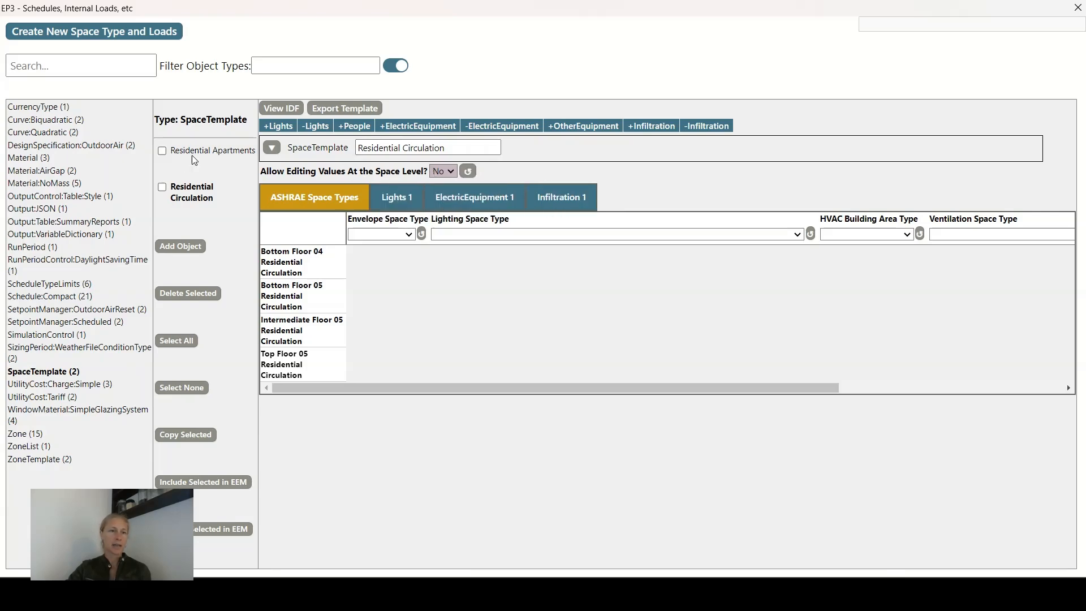
pyautogui.click(206, 154)
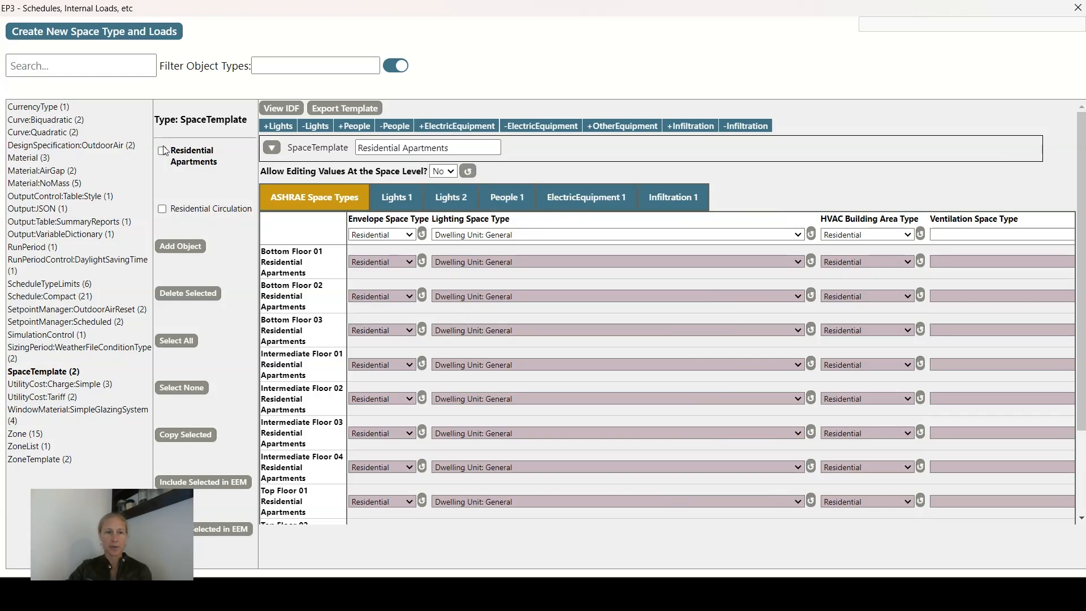
pyautogui.click(183, 148)
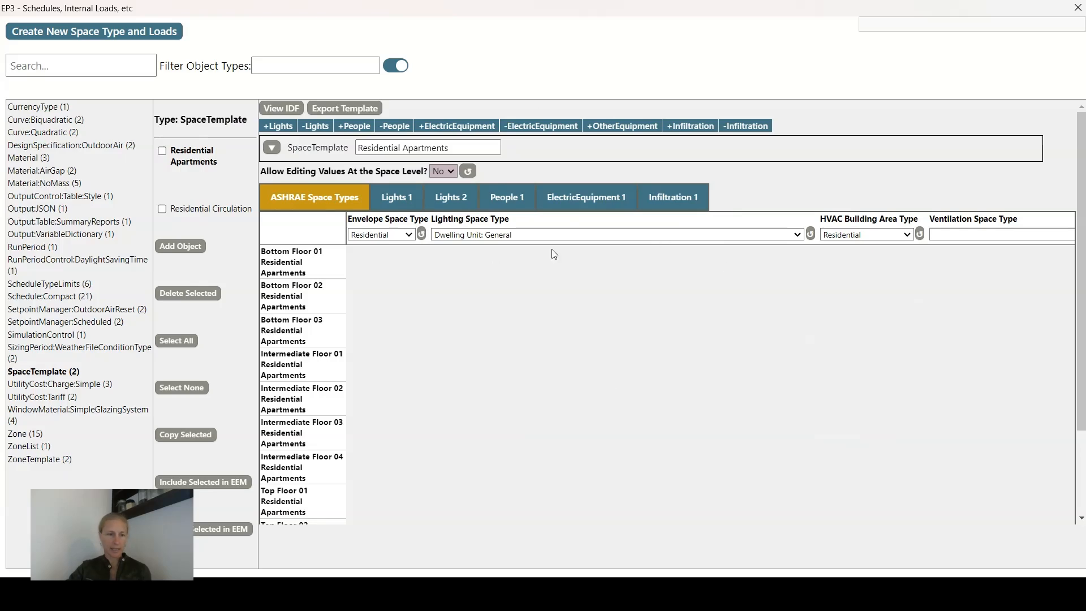
# Examine the supply air temperature, humidity ratio and outdoor air sizing inputs of the Residential Apartments zone template.
pyautogui.click(38, 459)
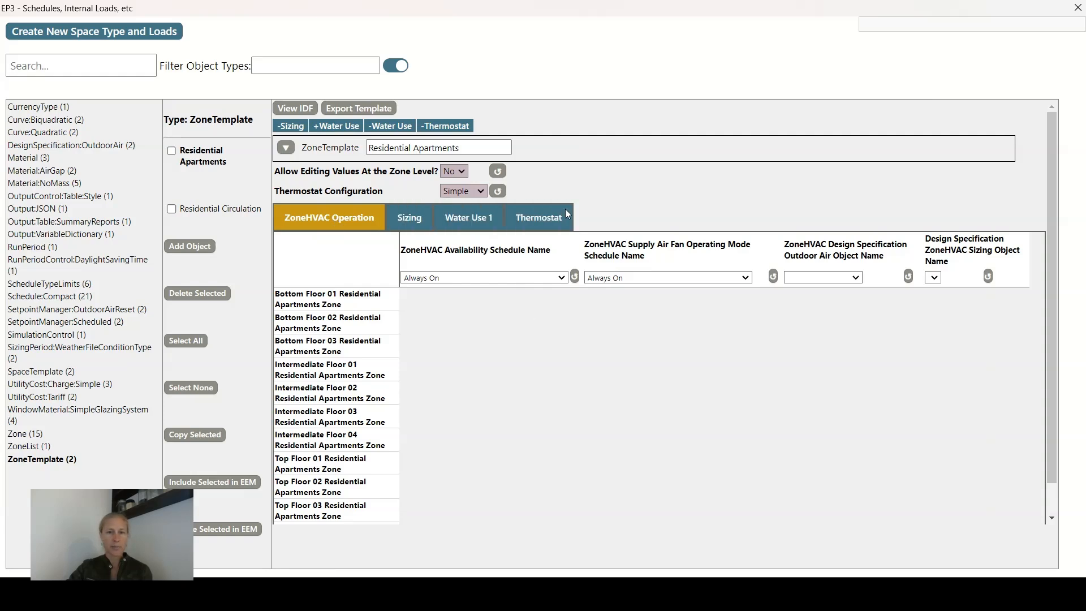
pyautogui.click(400, 225)
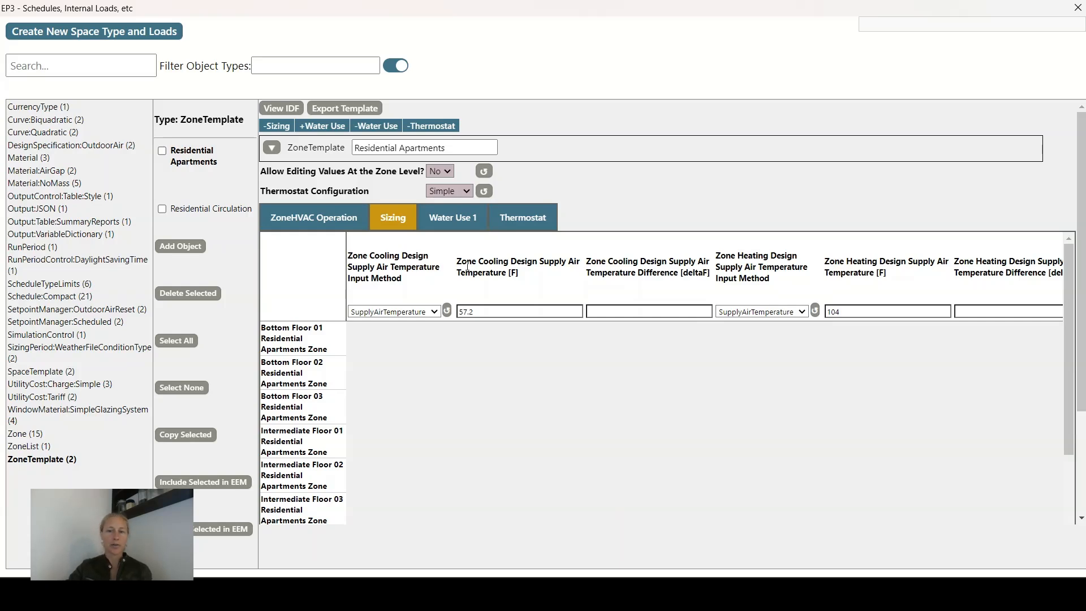
pyautogui.click(619, 311)
pyautogui.press('Tab')
pyautogui.press('Tab')
pyautogui.press('Tab')
pyautogui.press('Tab')
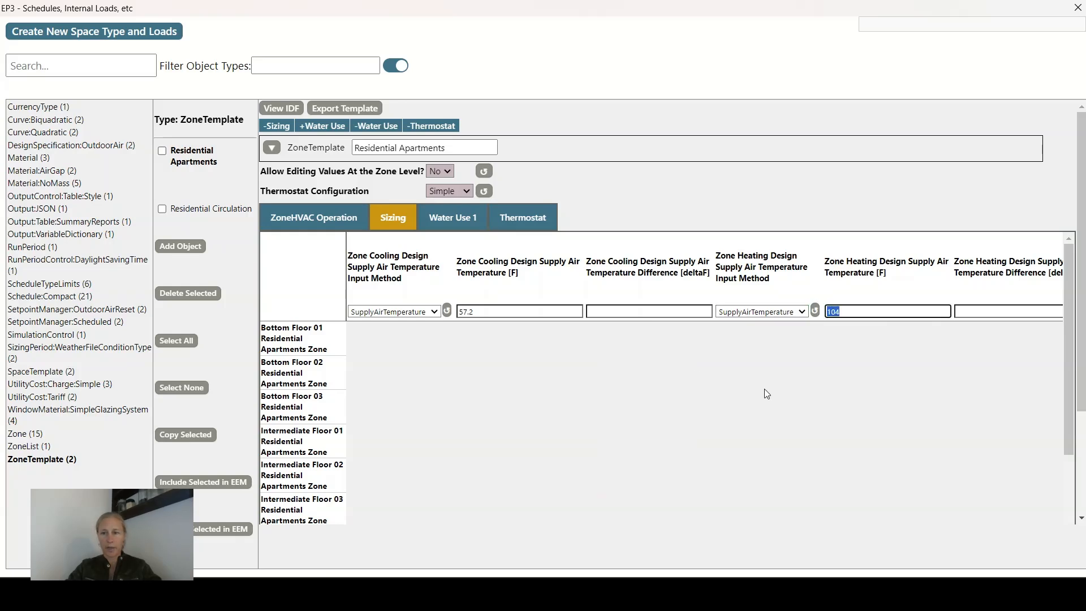
pyautogui.press('Tab')
pyautogui.press('Tab')
pyautogui.press('Tab')
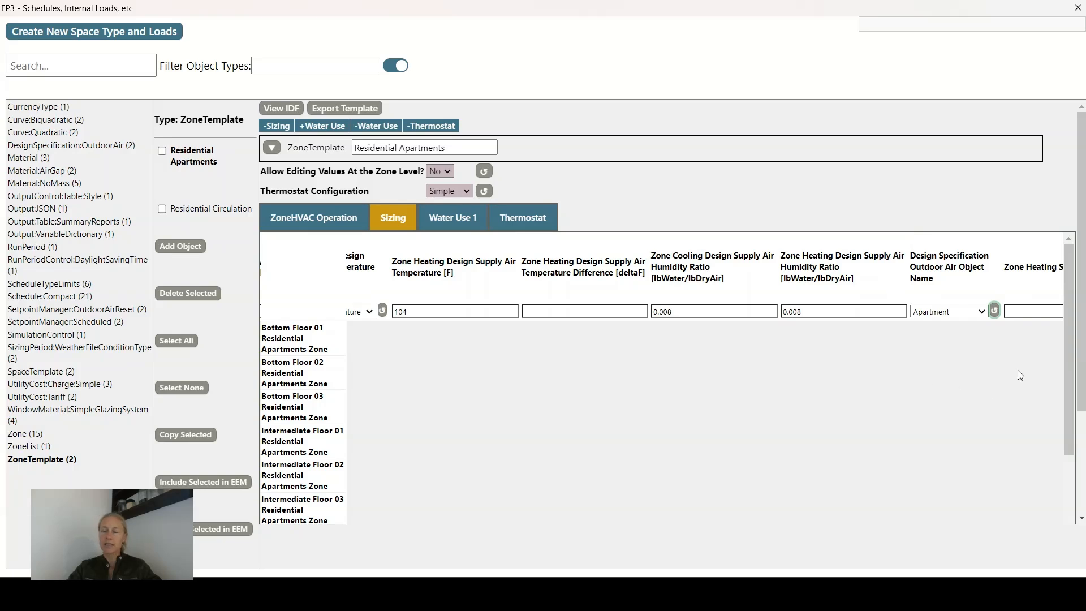
# Set the Residential Apartments zone template's Zone Heating Sizing Factor to 1.25 and Zone Cooling Sizing Factor to 1.15.
pyautogui.press('Tab')
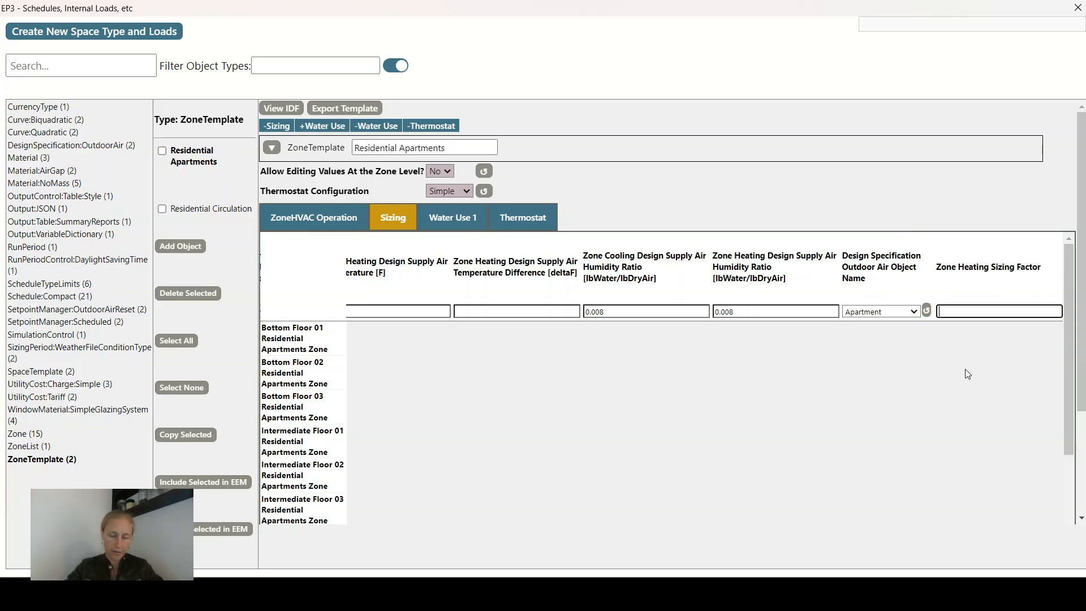
pyautogui.press('Tab')
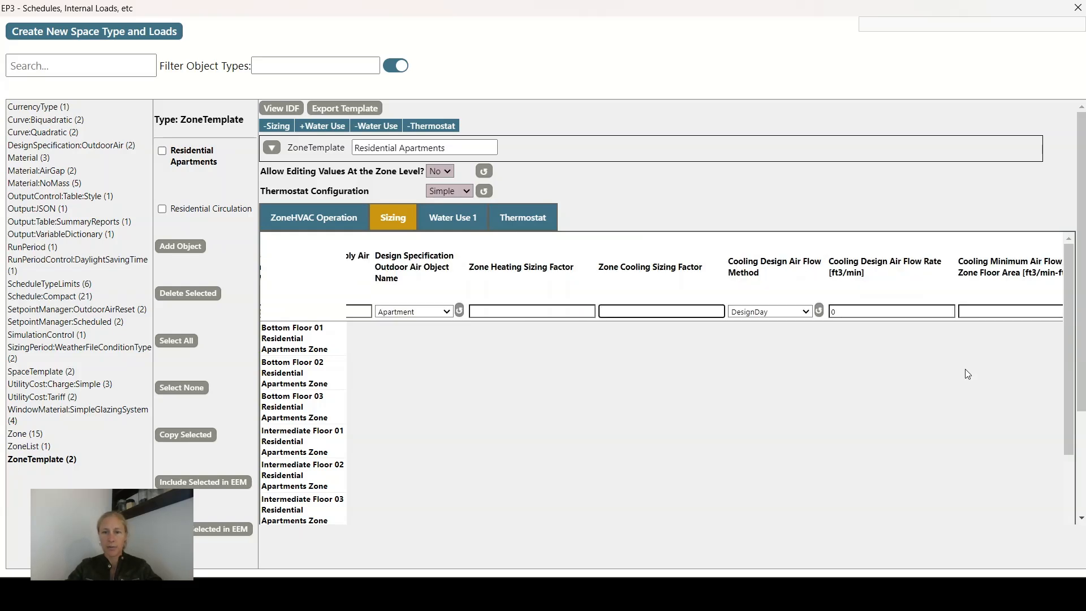
pyautogui.click(565, 312)
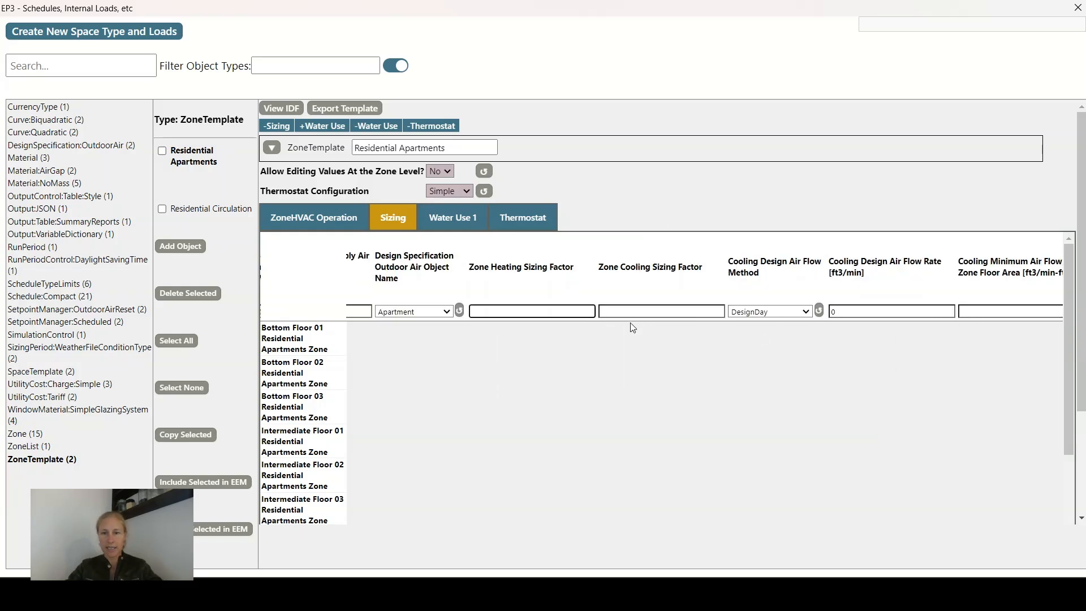
pyautogui.press('Tab')
pyautogui.click(514, 312)
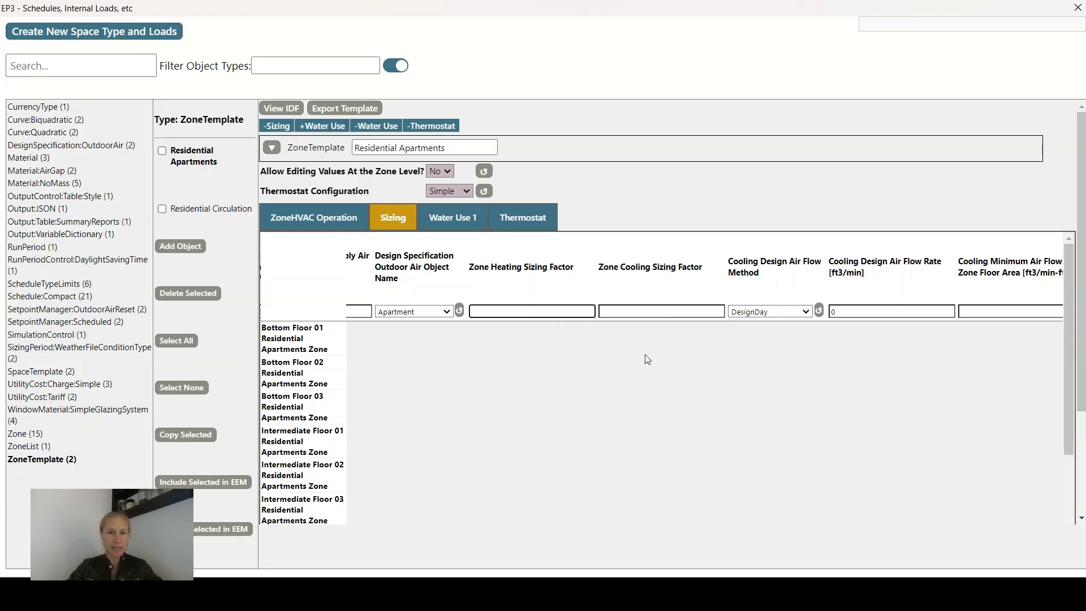
pyautogui.write('1.25')
pyautogui.press('Tab')
pyautogui.write('1.15')
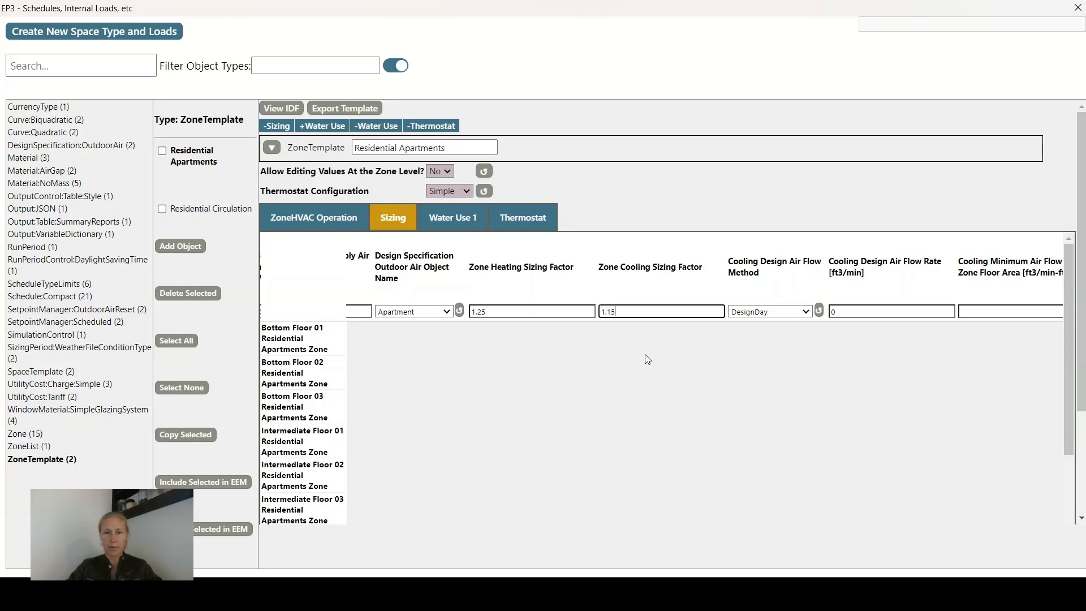
pyautogui.press('Tab')
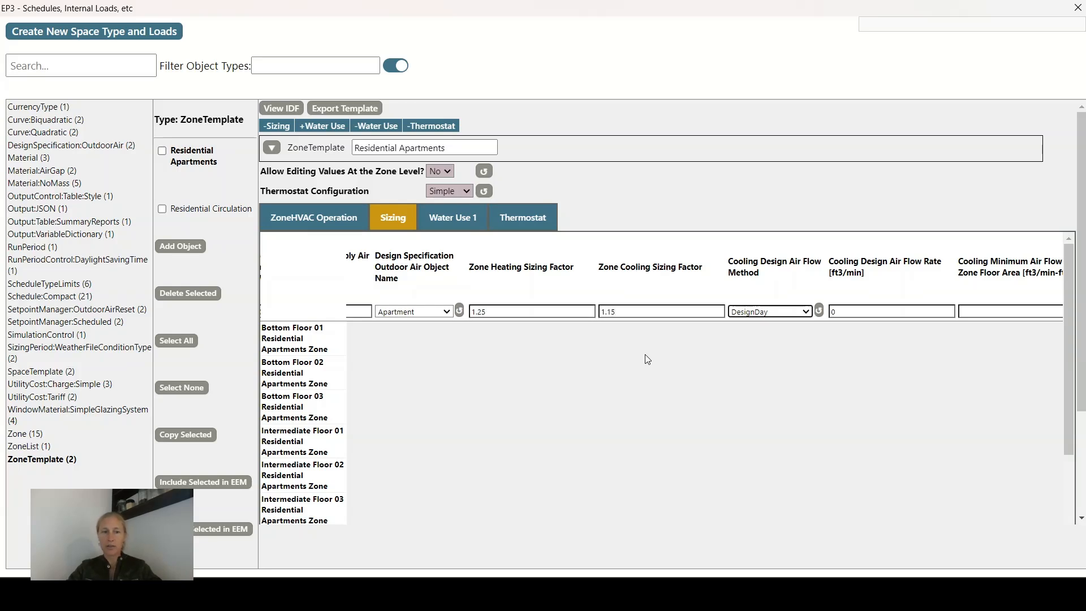
# Set the Residential Circulation zone template's Zone Heating Sizing Factor to 1.25 and Zone Cooling Sizing Factor to 1.15.
pyautogui.click(207, 209)
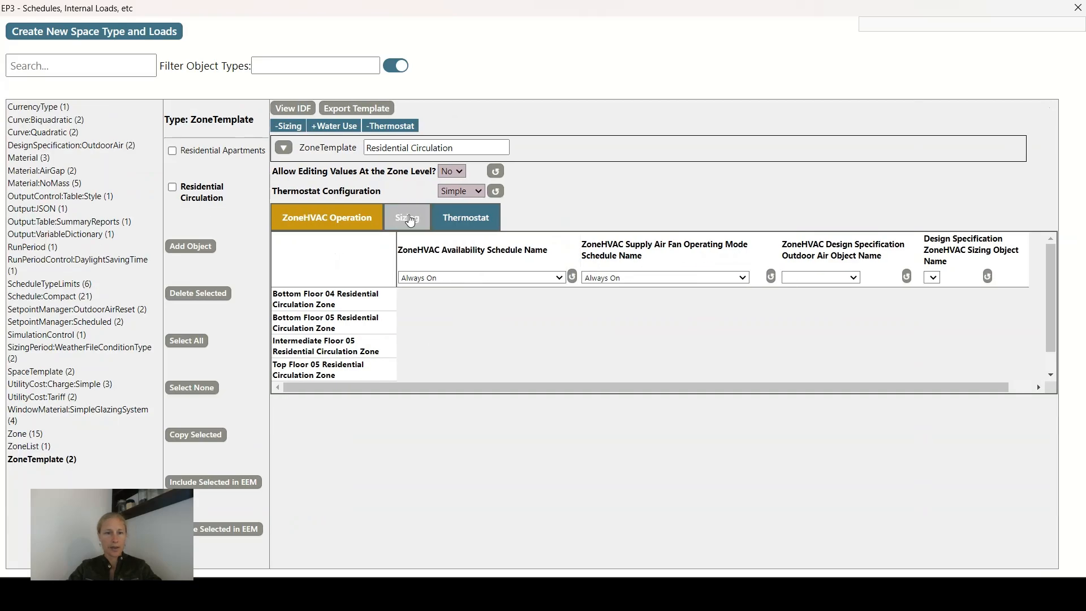
pyautogui.click(407, 217)
pyautogui.moveTo(360, 465); pyautogui.dragTo(309, 480)
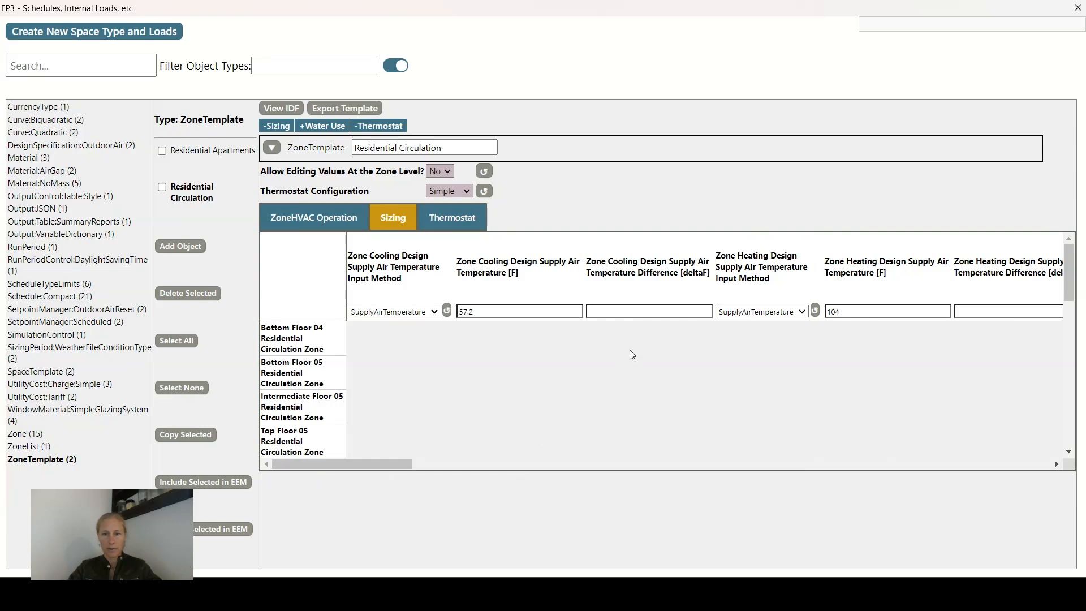
pyautogui.click(647, 311)
pyautogui.press('Tab')
pyautogui.press('Tab')
pyautogui.press('Tab')
pyautogui.press('Tab')
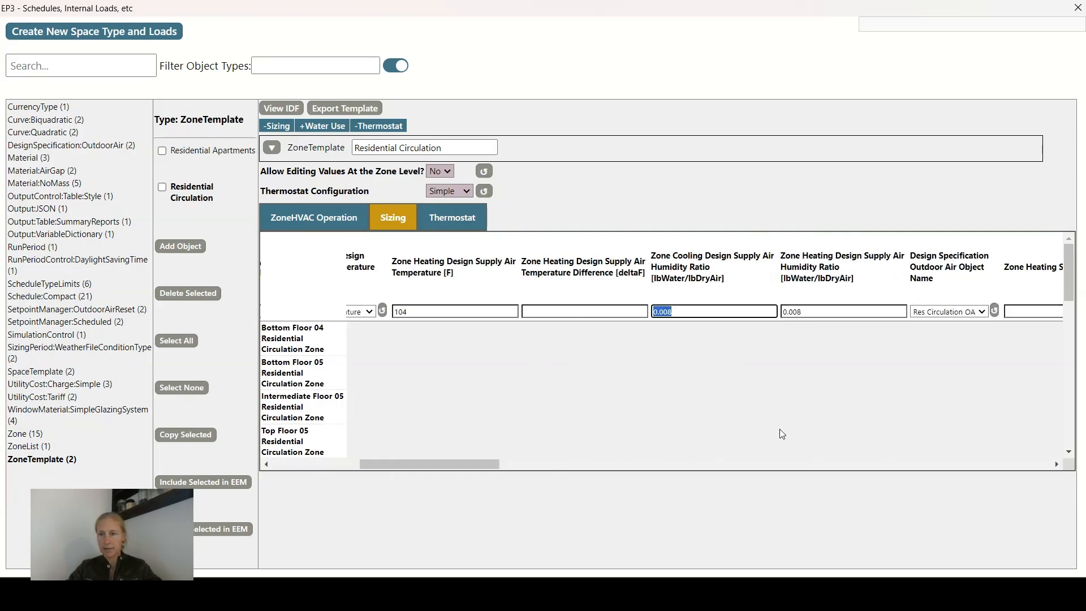
pyautogui.press('Tab')
pyautogui.press('Tab')
pyautogui.press('Tab')
pyautogui.press('Tab')
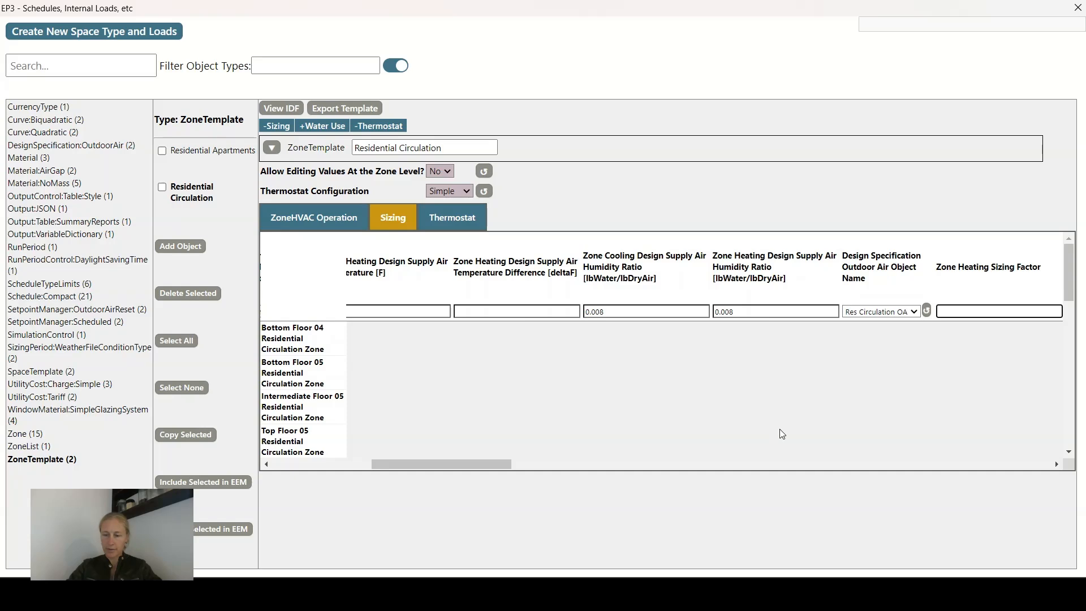
pyautogui.write('1.25')
pyautogui.press('Tab')
pyautogui.write('1')
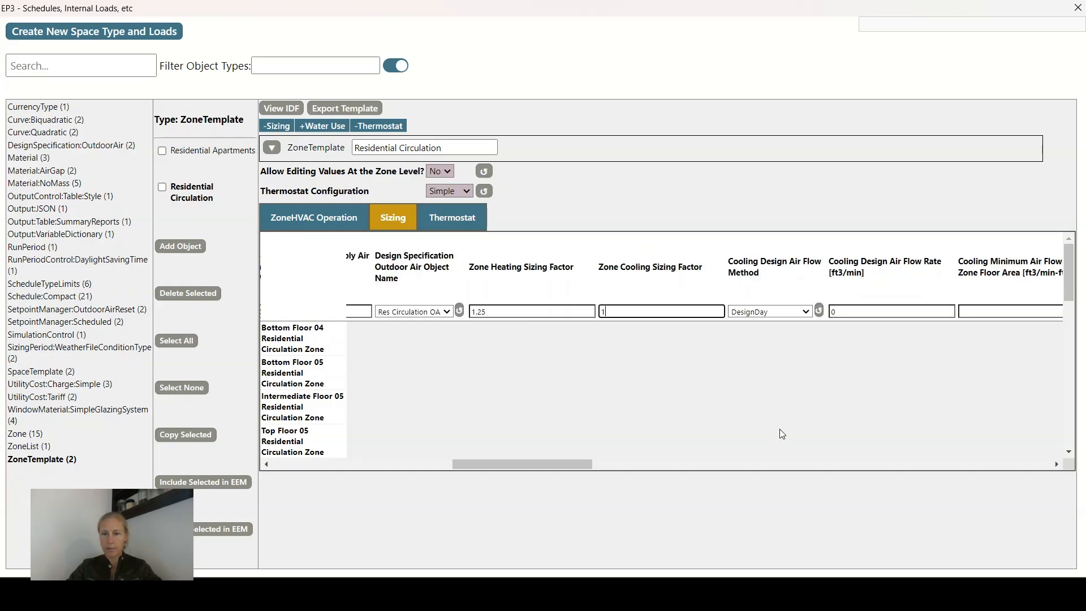
pyautogui.write('.15')
pyautogui.press('Tab')
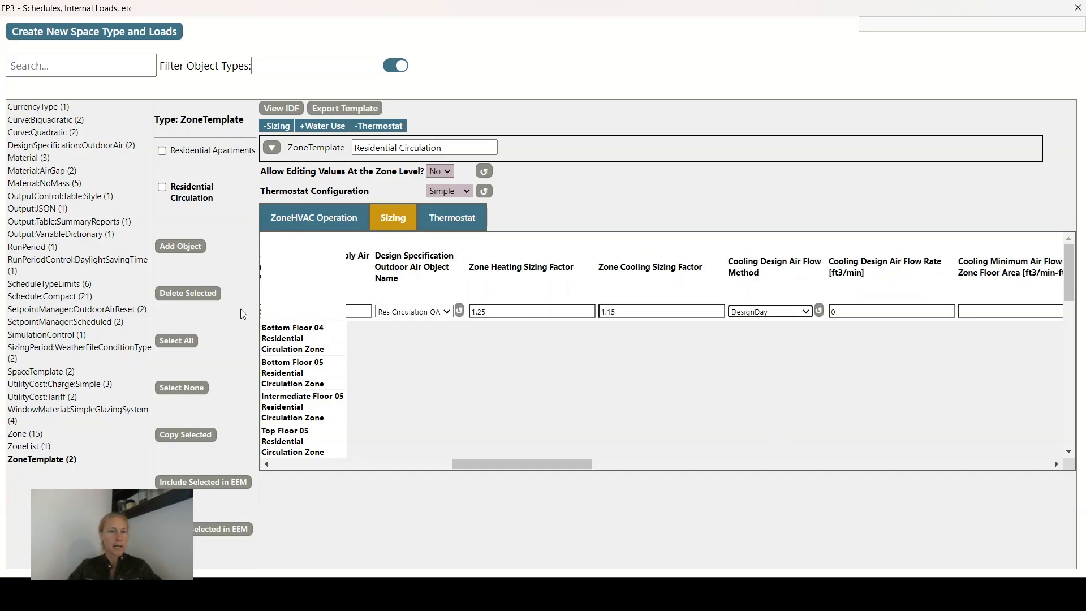
# View the Residential Circulation zone template's thermostat setpoints, then the ZoneHVAC availability schedule options of the Residential Apartments zone template.
pyautogui.click(452, 219)
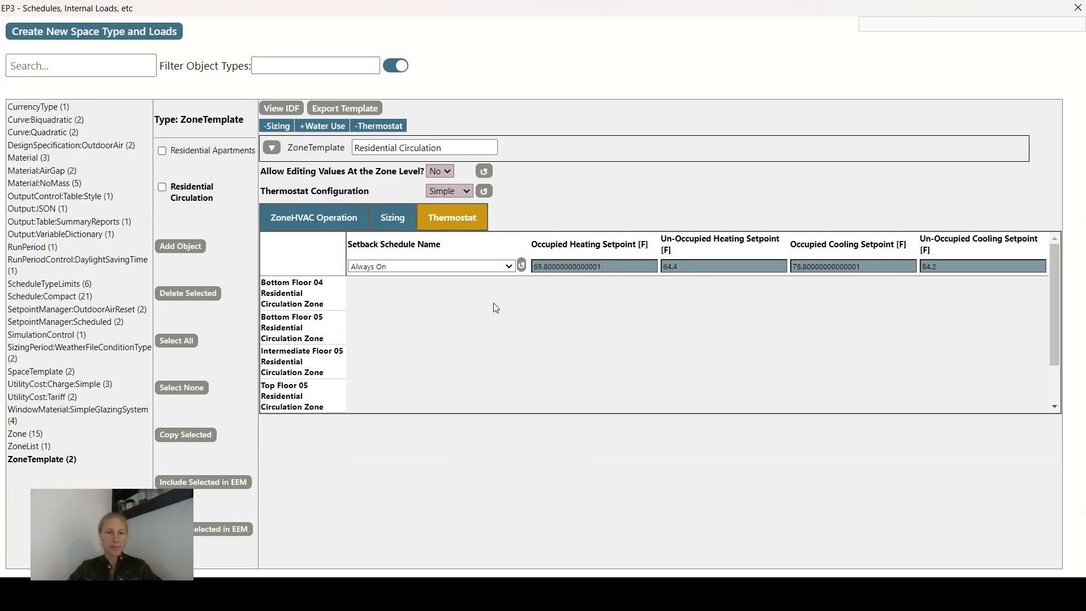
pyautogui.moveTo(459, 193)
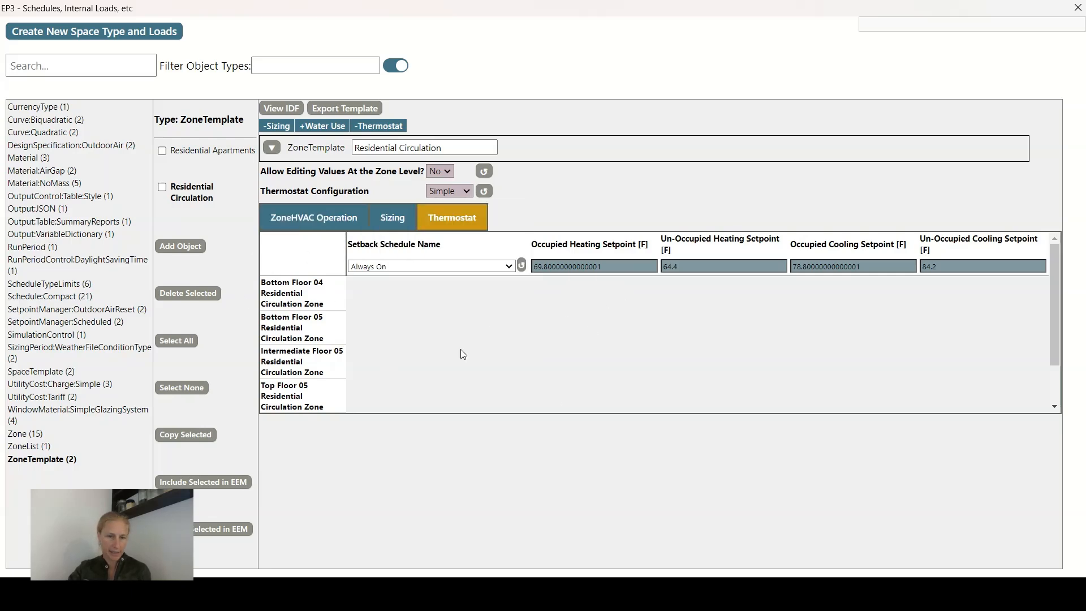
pyautogui.click(221, 150)
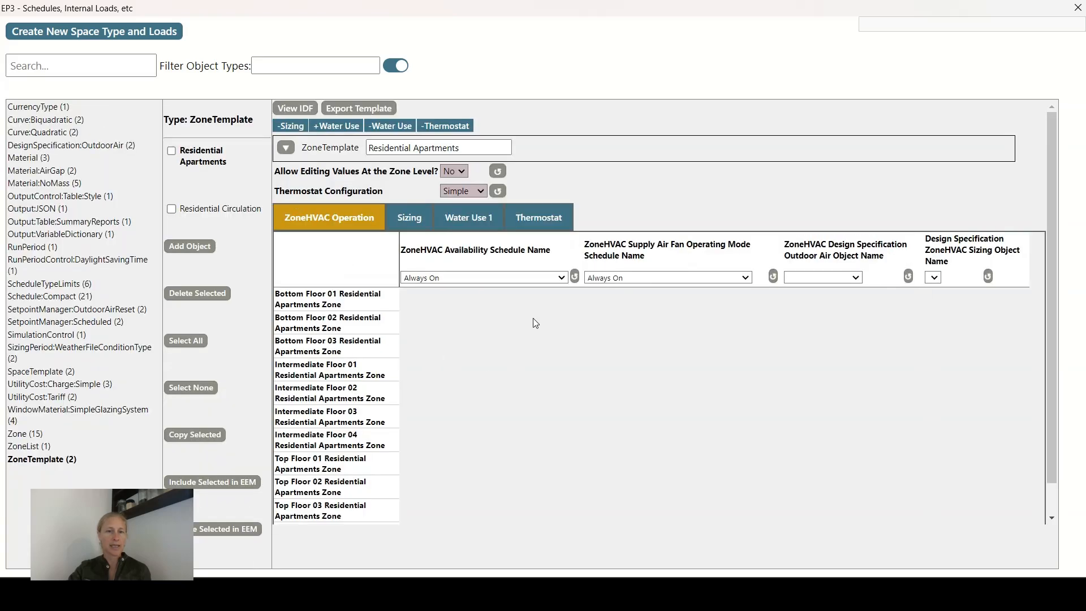
pyautogui.click(496, 279)
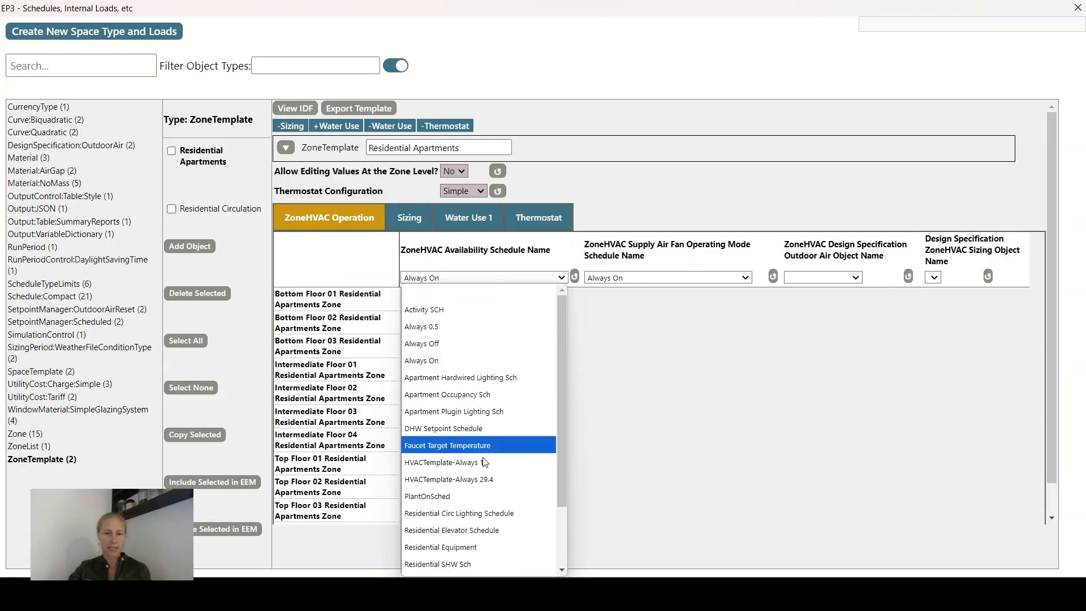
pyautogui.click(757, 376)
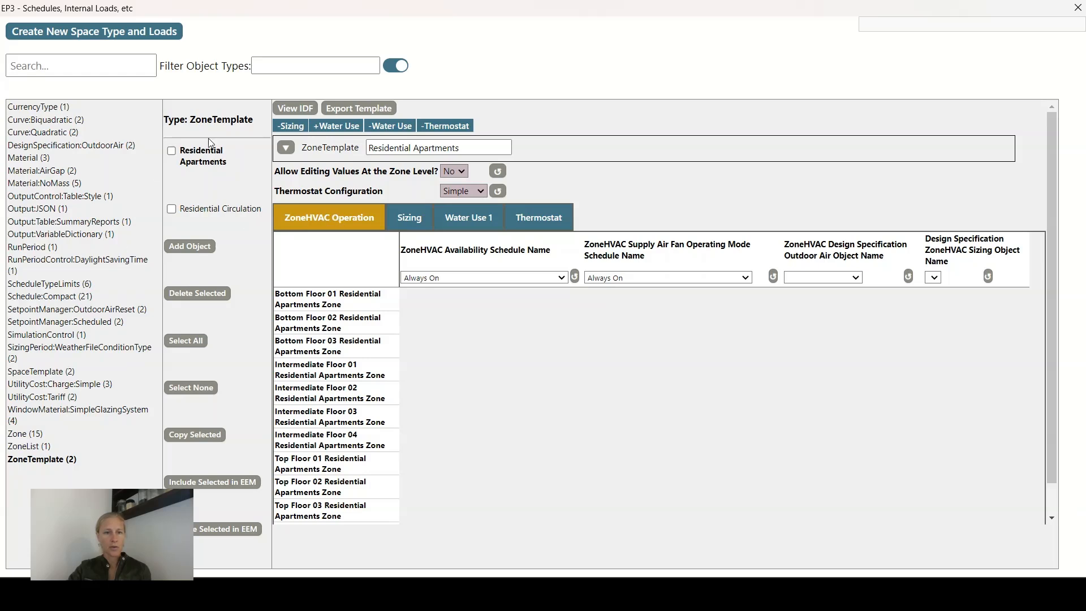
# Review the Residential Apartments zone template's thermostat setpoints and its ZoneHVAC availability, supply air fan operating mode and outdoor air inputs.
pyautogui.click(542, 221)
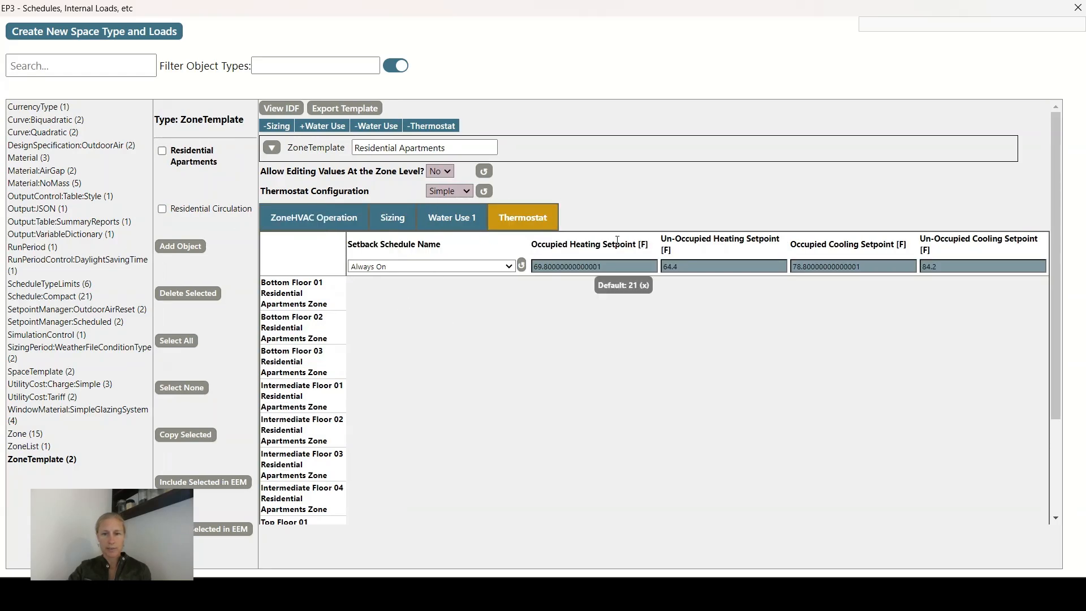
pyautogui.click(322, 221)
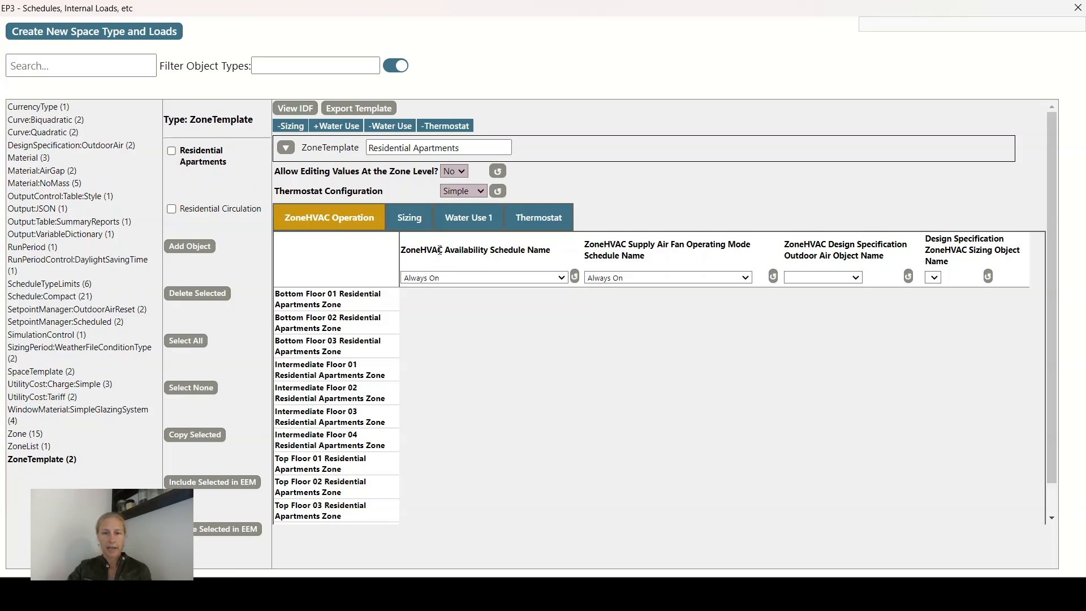
pyautogui.moveTo(561, 257); pyautogui.dragTo(401, 267)
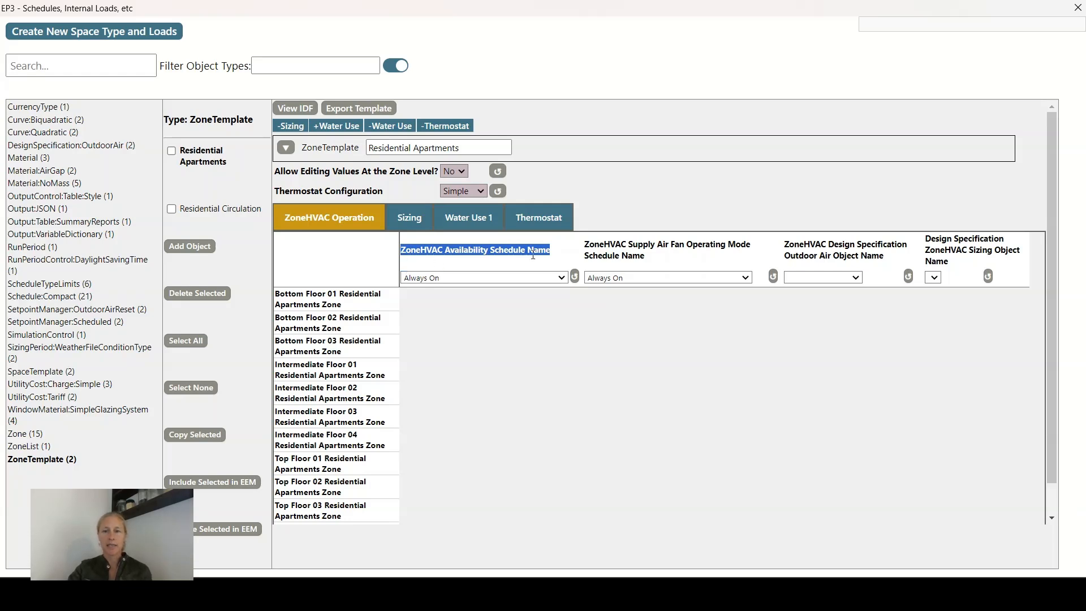
pyautogui.click(722, 243)
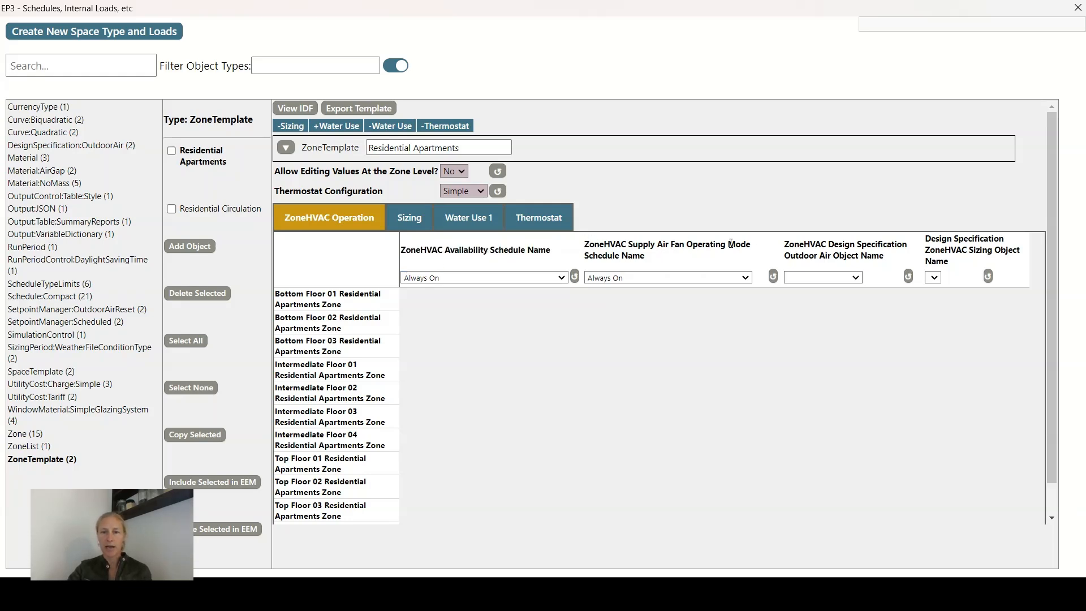
pyautogui.moveTo(670, 277)
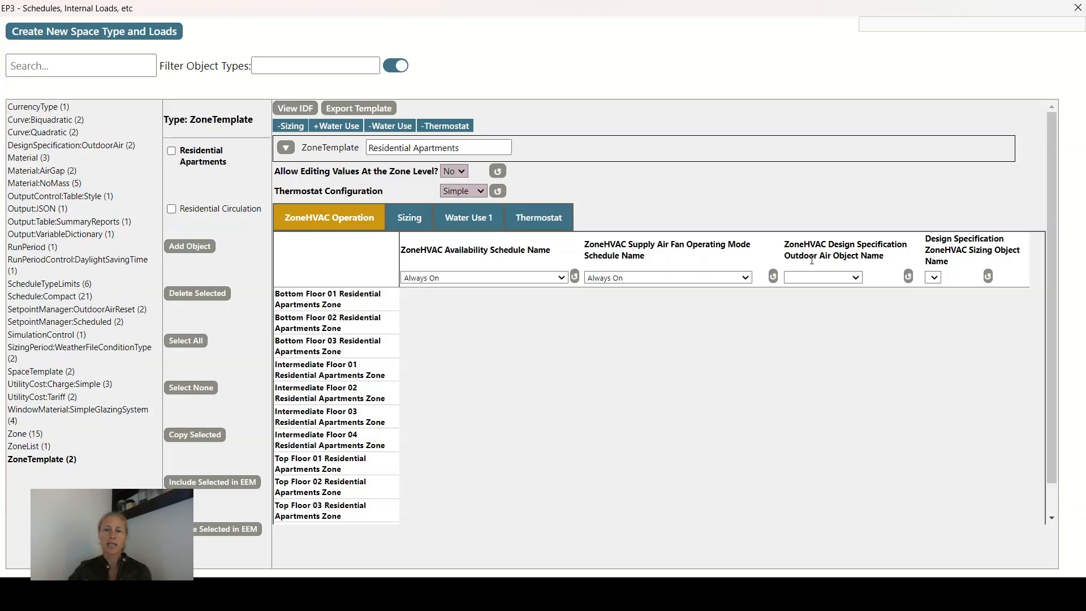
pyautogui.moveTo(809, 286)
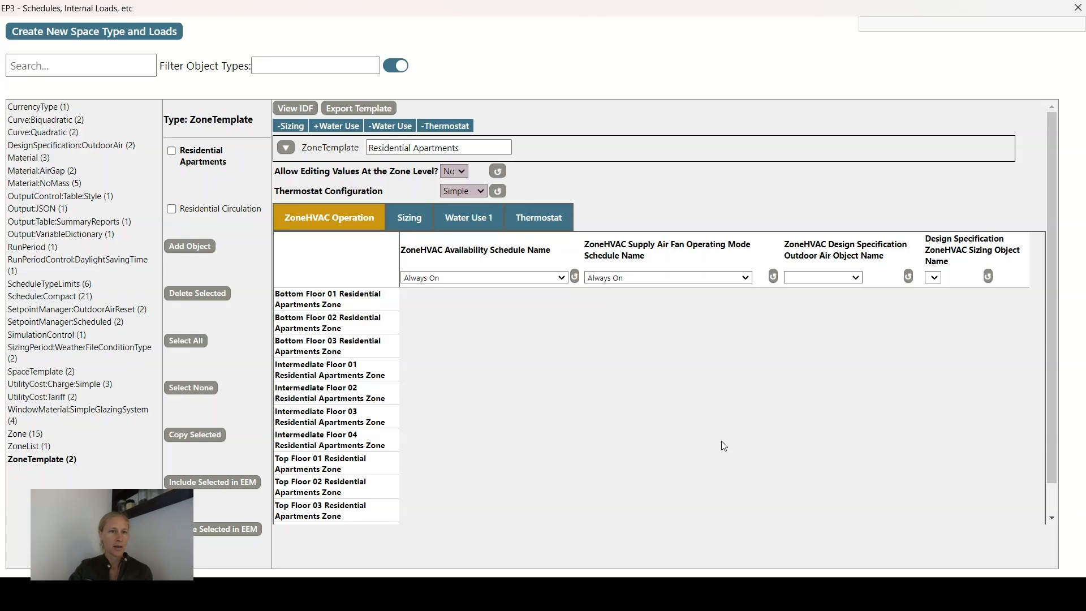
# Close the Schedules, Internal Loads window and clear the selection of the three-floor building model.
pyautogui.doubleClick(985, 11)
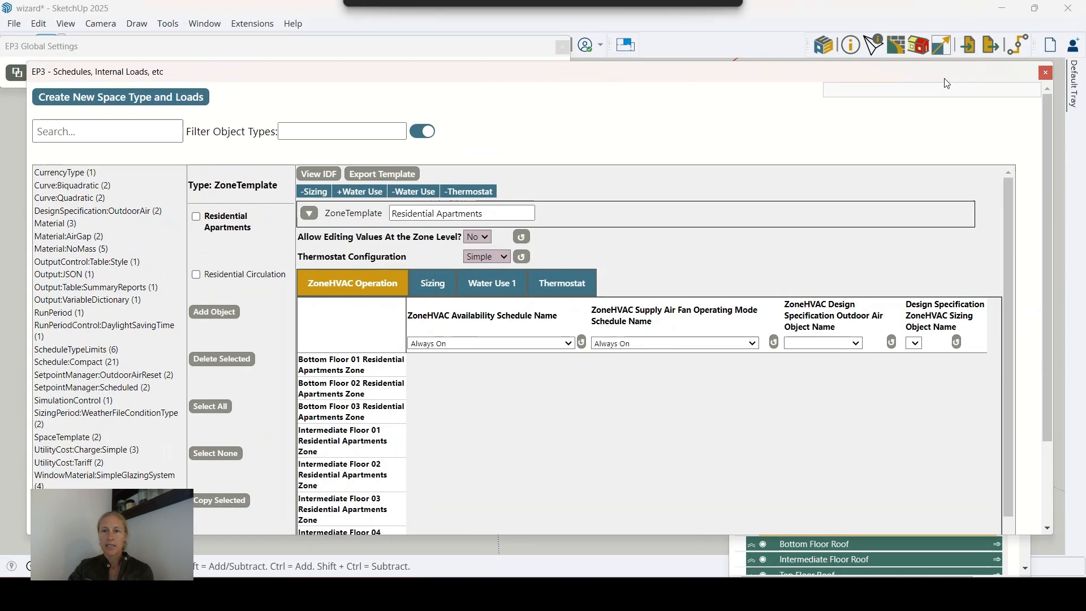
pyautogui.click(1044, 73)
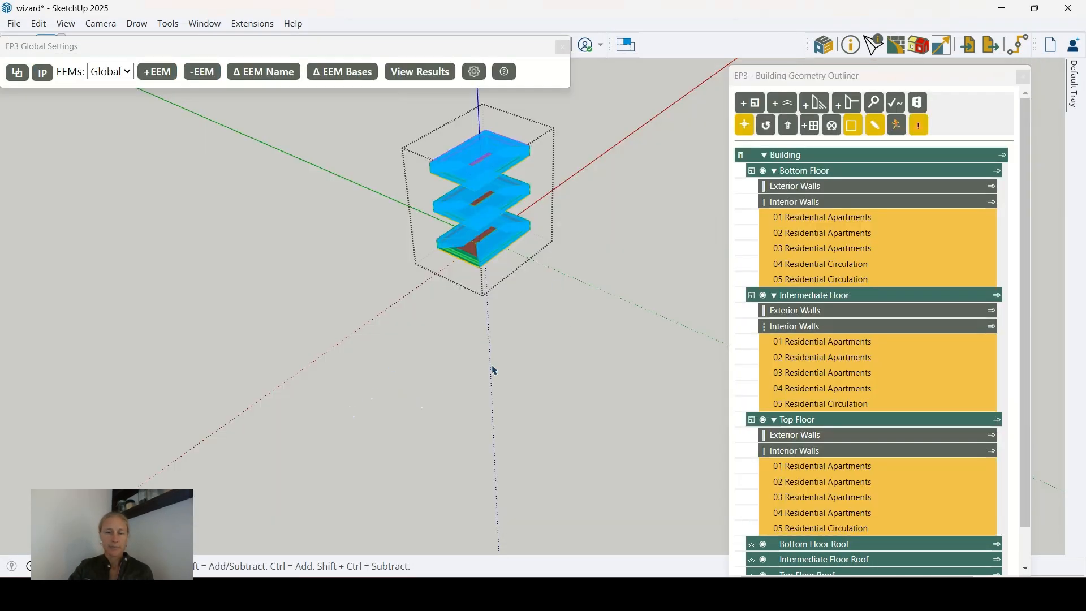
pyautogui.moveTo(473, 278); pyautogui.dragTo(391, 340, button='middle')
pyautogui.click(251, 268)
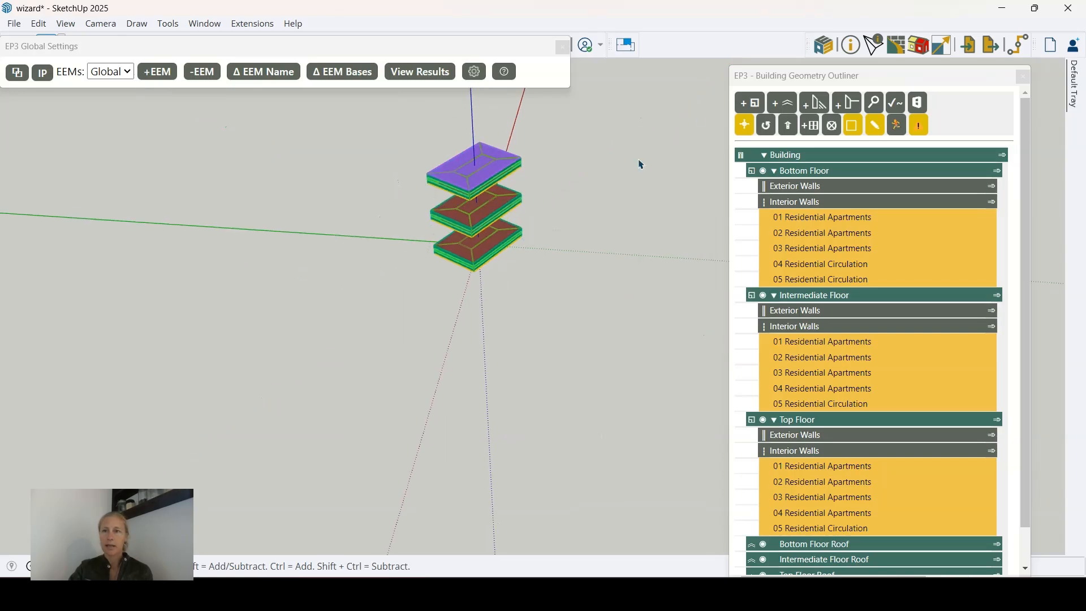
# Open the HVAC Outliner and place it beside the HVAC schematic so that all the loops can be seen.
pyautogui.click(1014, 49)
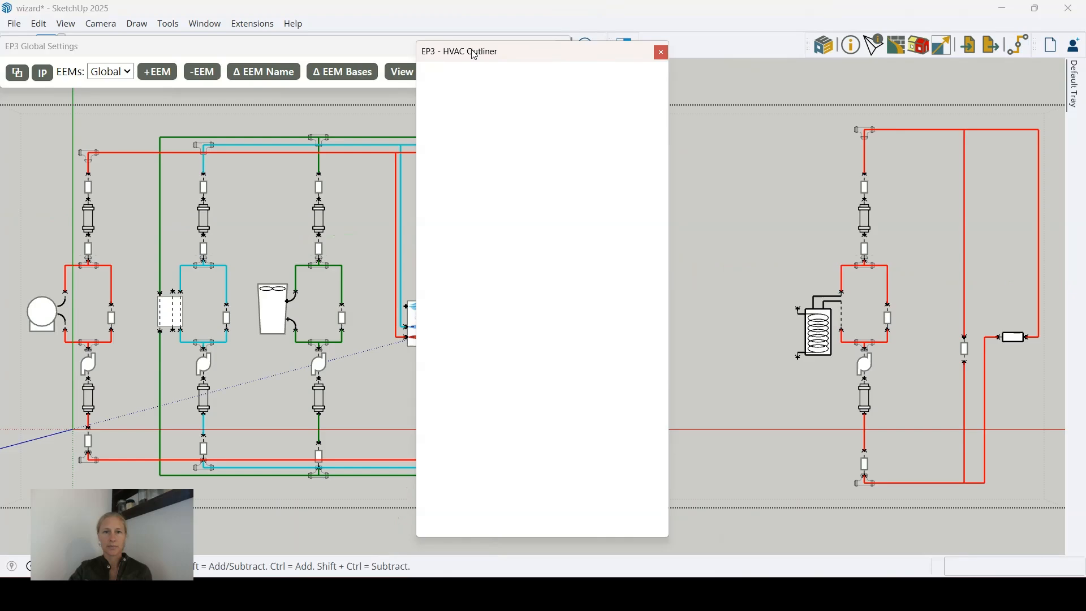
pyautogui.moveTo(474, 55); pyautogui.dragTo(876, 59)
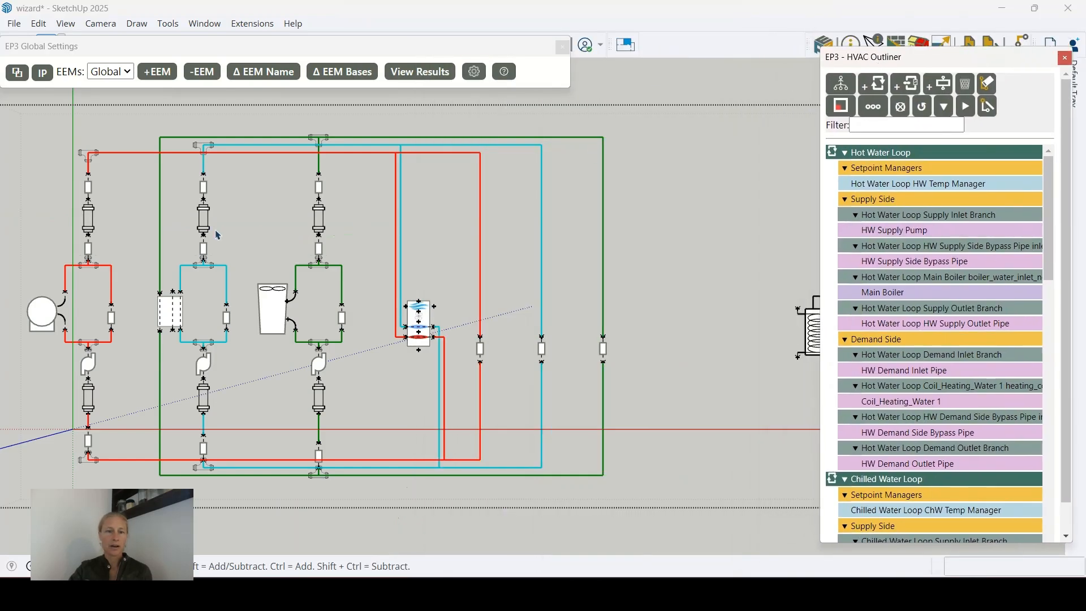
pyautogui.scroll(-3, 3, 280)
pyautogui.scroll(1, 106, 260)
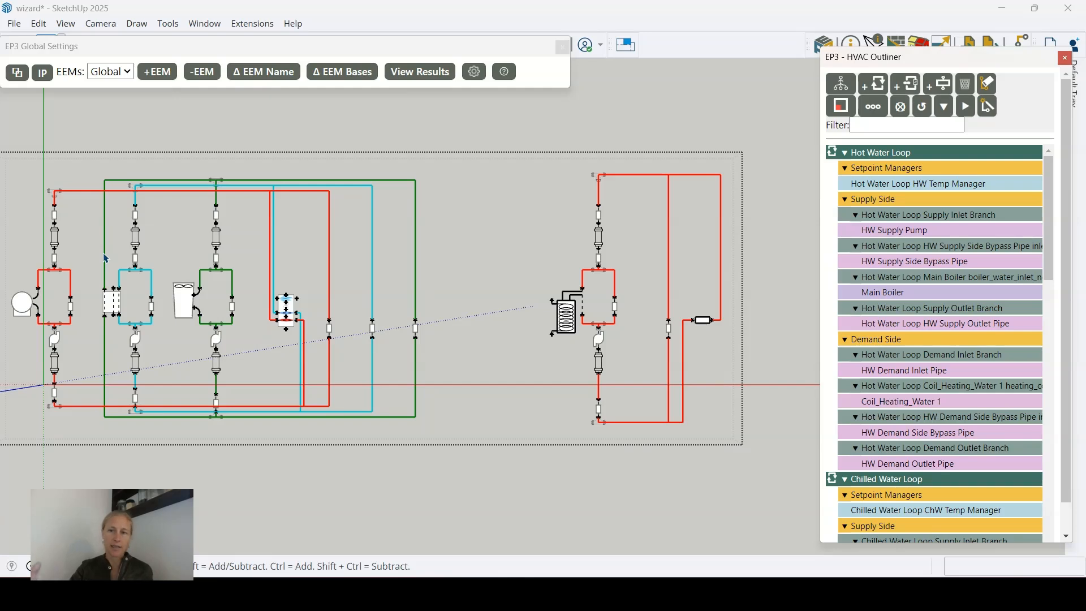
pyautogui.scroll(-1, 368, 390)
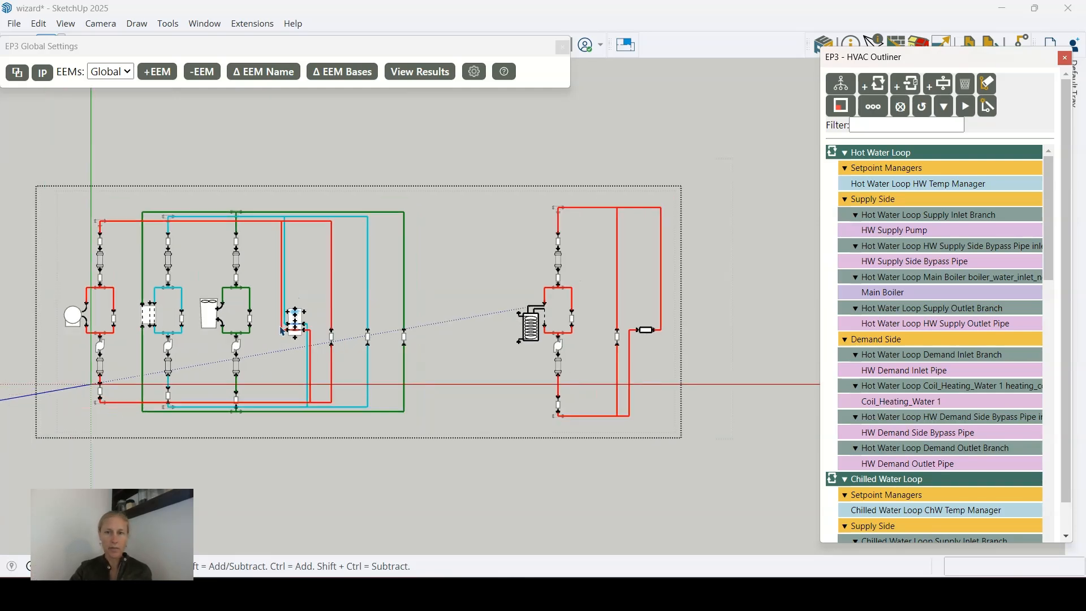
pyautogui.moveTo(956, 59); pyautogui.dragTo(940, 84)
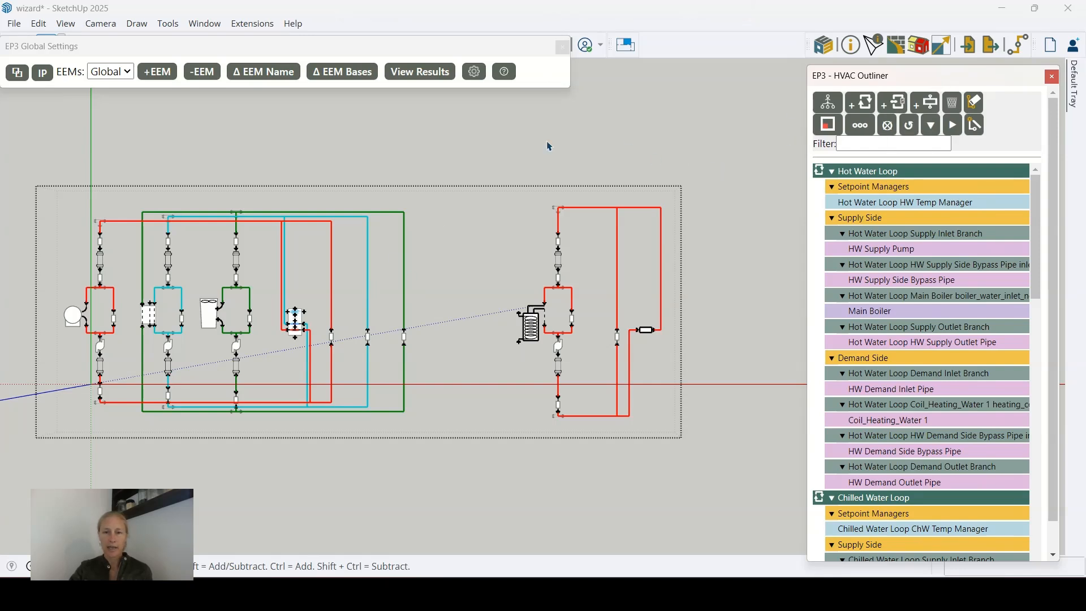
# Collapse the Hot Water Loop, Chilled Water Loop, Condenser Water Loop and SHWSys1 in the HVAC Outliner.
pyautogui.click(870, 171)
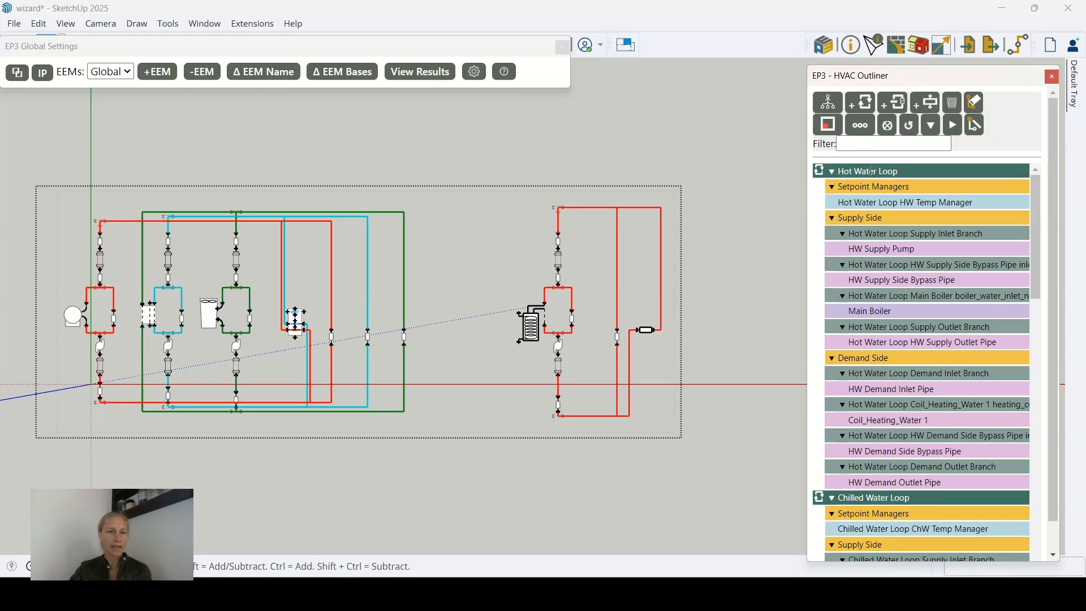
pyautogui.click(832, 171)
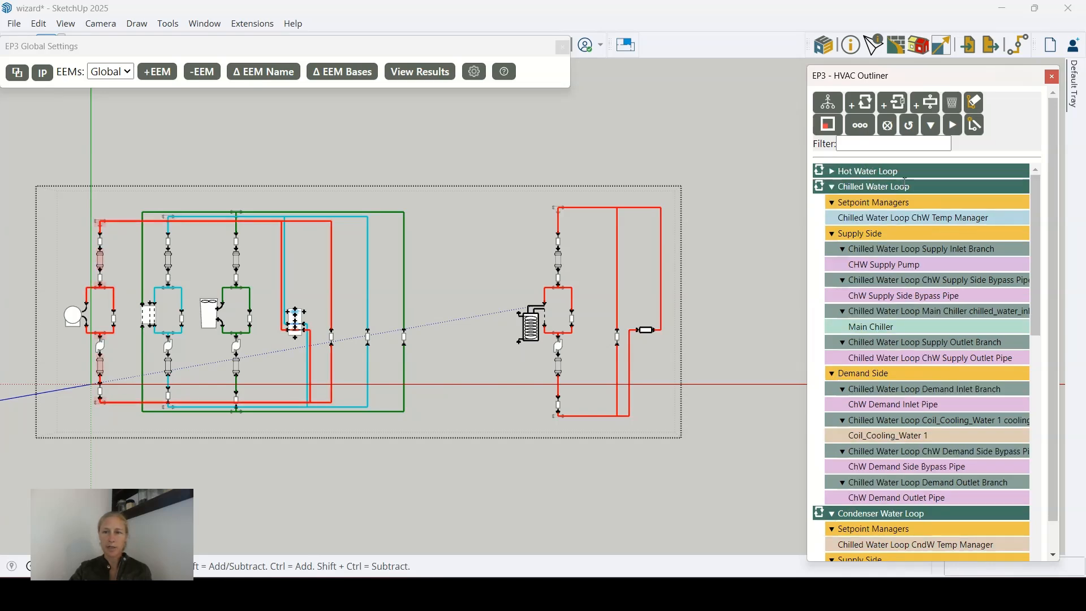
pyautogui.click(902, 187)
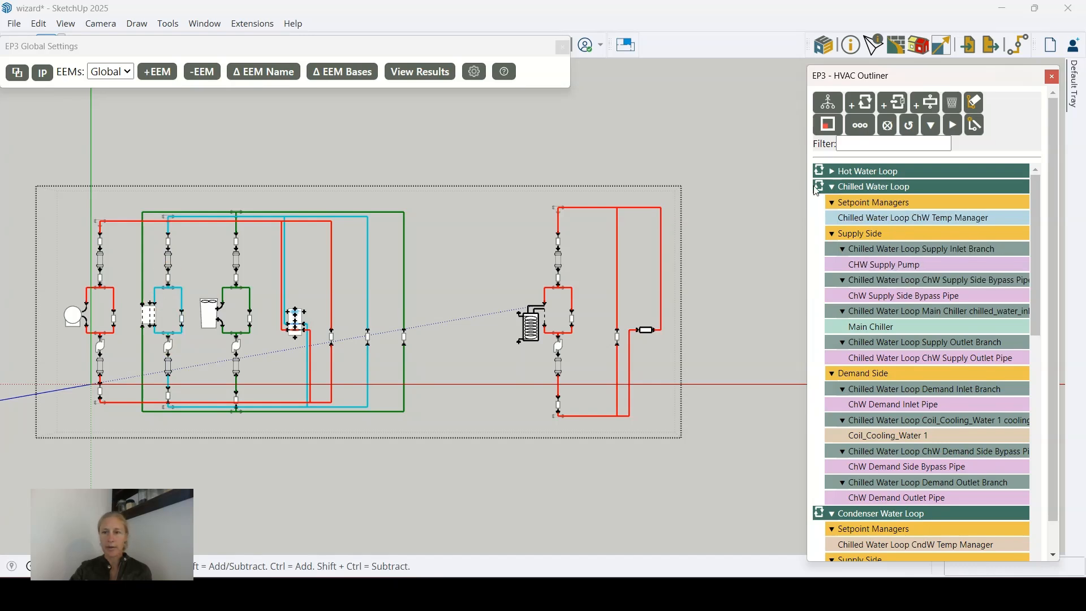
pyautogui.click(831, 187)
pyautogui.click(833, 203)
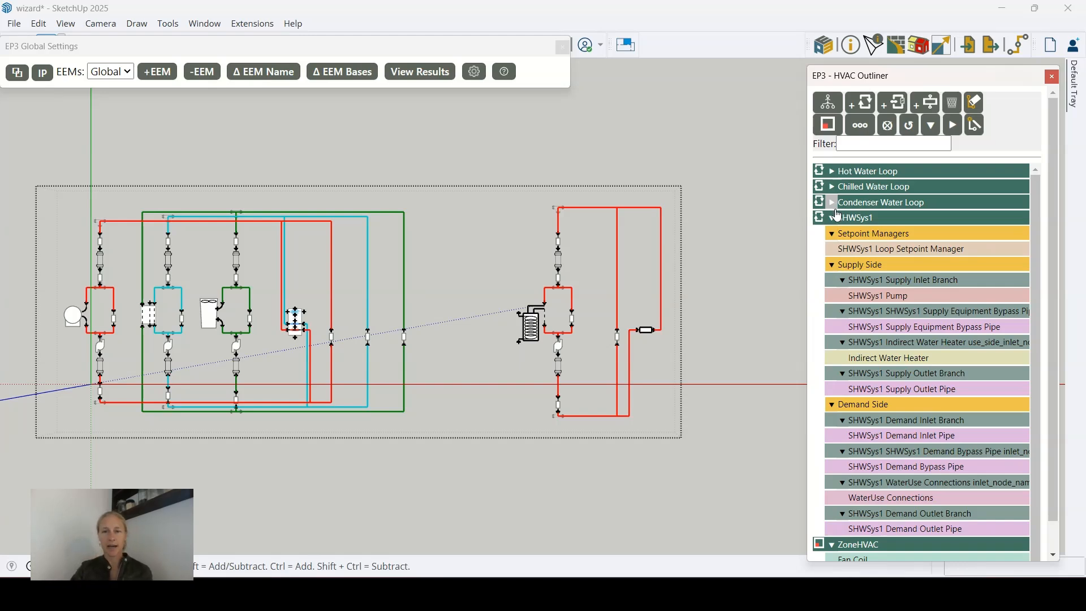
pyautogui.click(836, 216)
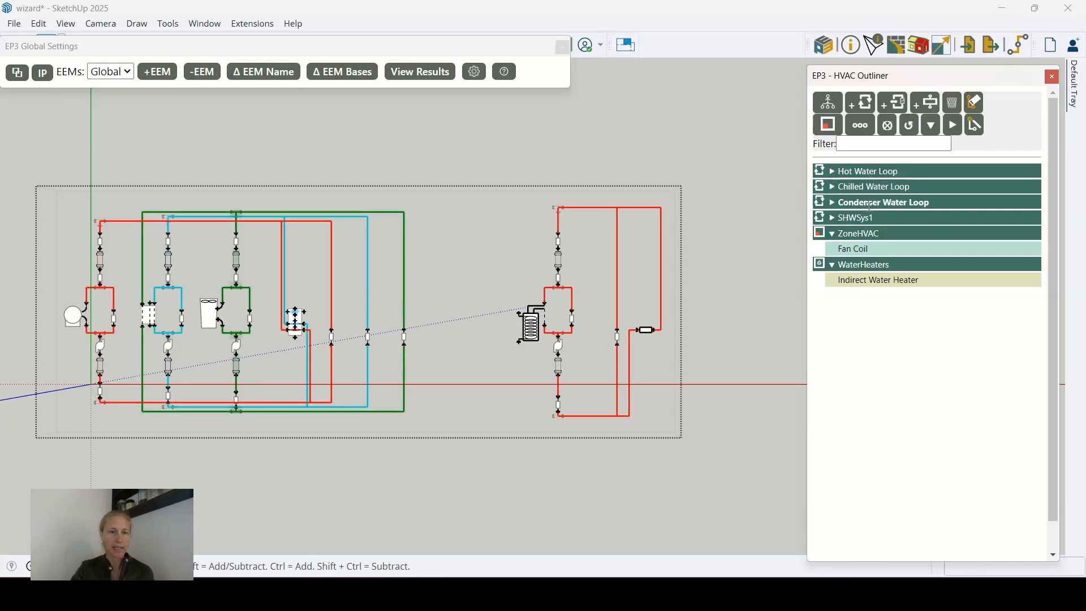
# Expand the Hot Water Loop in the HVAC Outliner and examine its setpoint manager, supply side and demand side components in the schematic.
pyautogui.scroll(3, 72, 283)
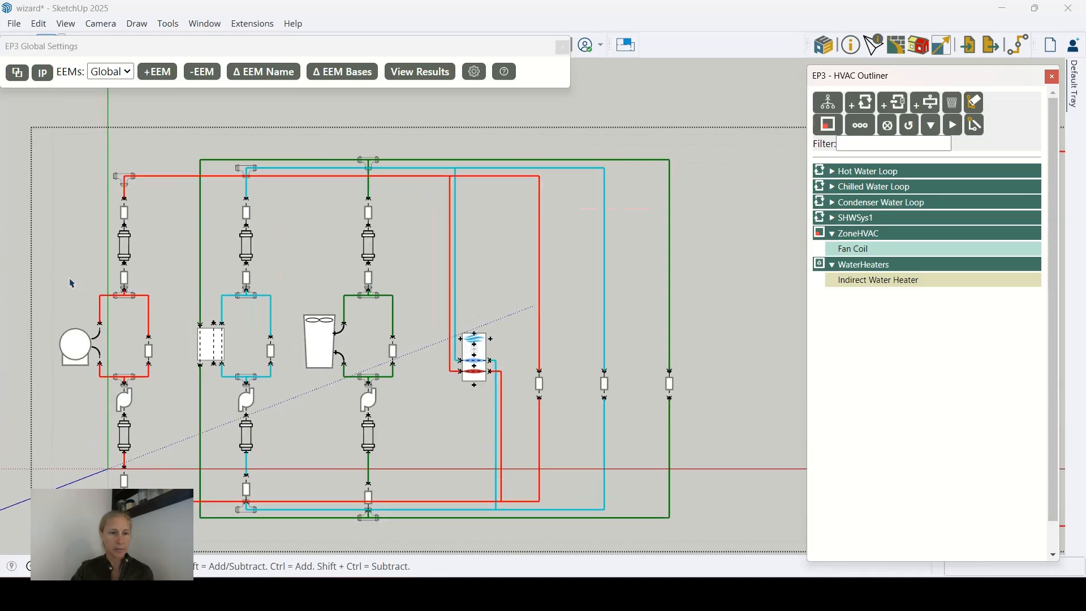
pyautogui.scroll(1, 72, 283)
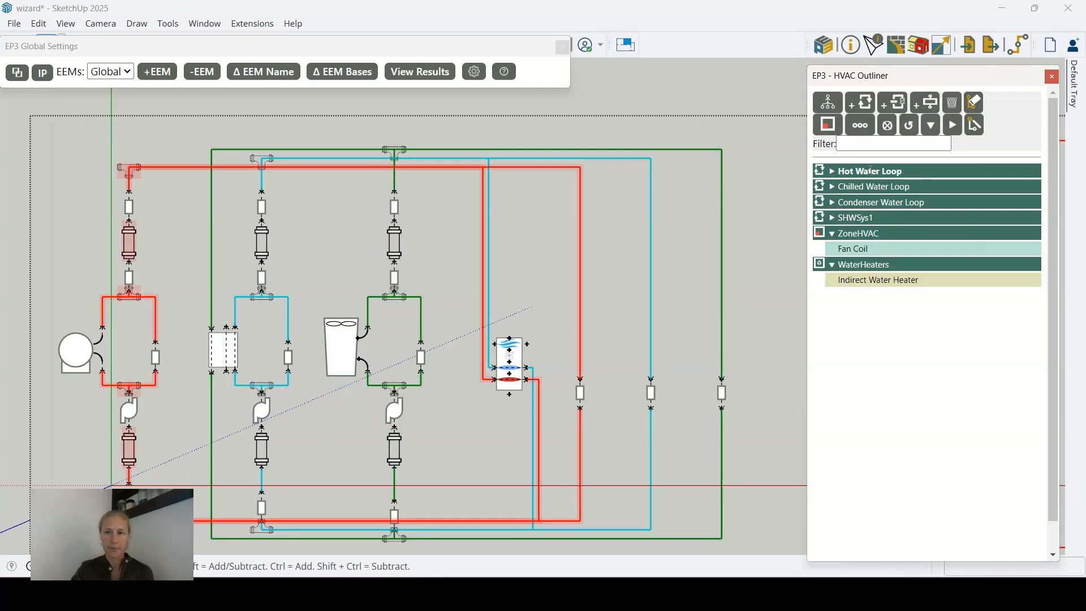
pyautogui.click(870, 171)
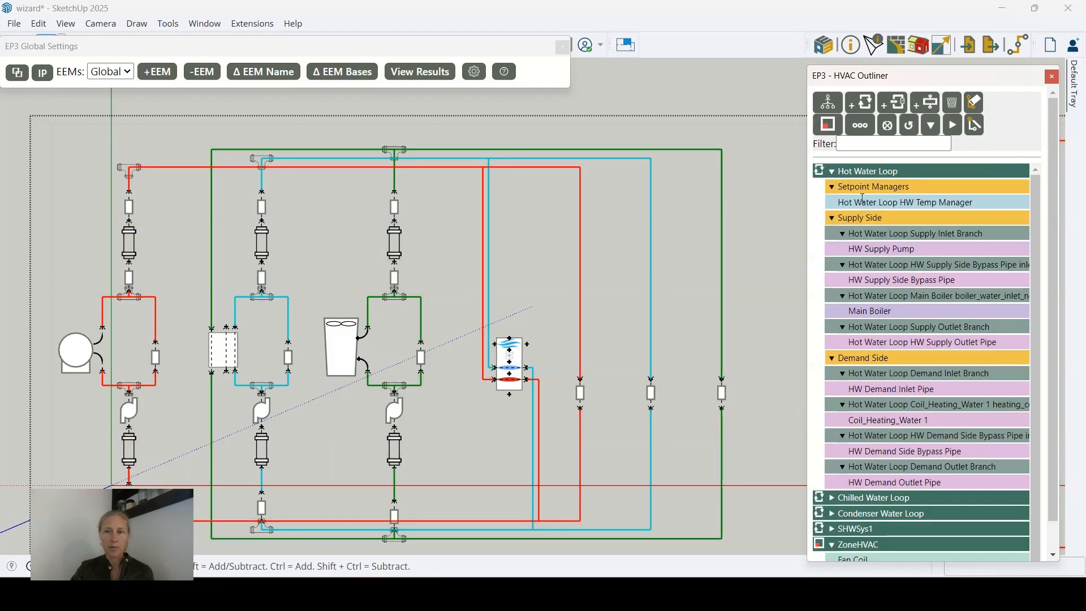
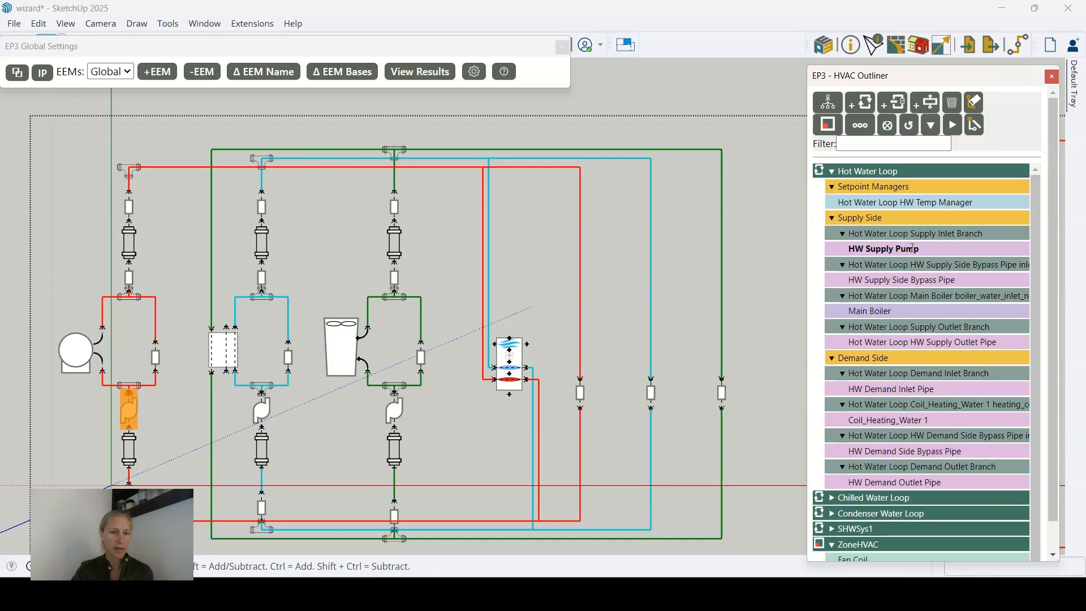
pyautogui.scroll(-1, 835, 482)
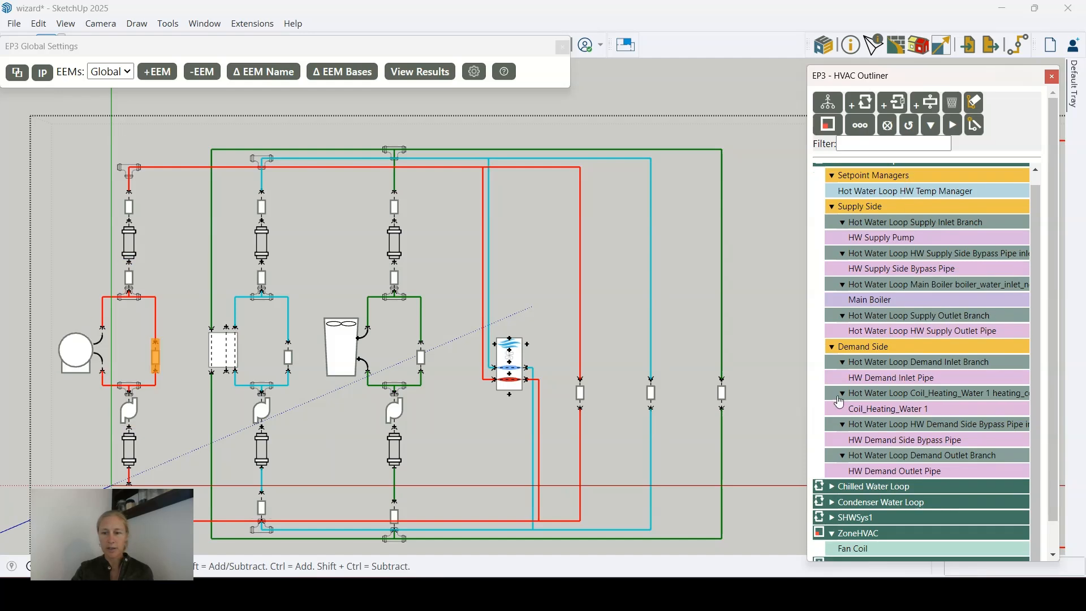
# Expand the Chilled Water Loop in the HVAC Outliner and open the Selected Object window beside it.
pyautogui.click(834, 485)
pyautogui.scroll(-5, 910, 309)
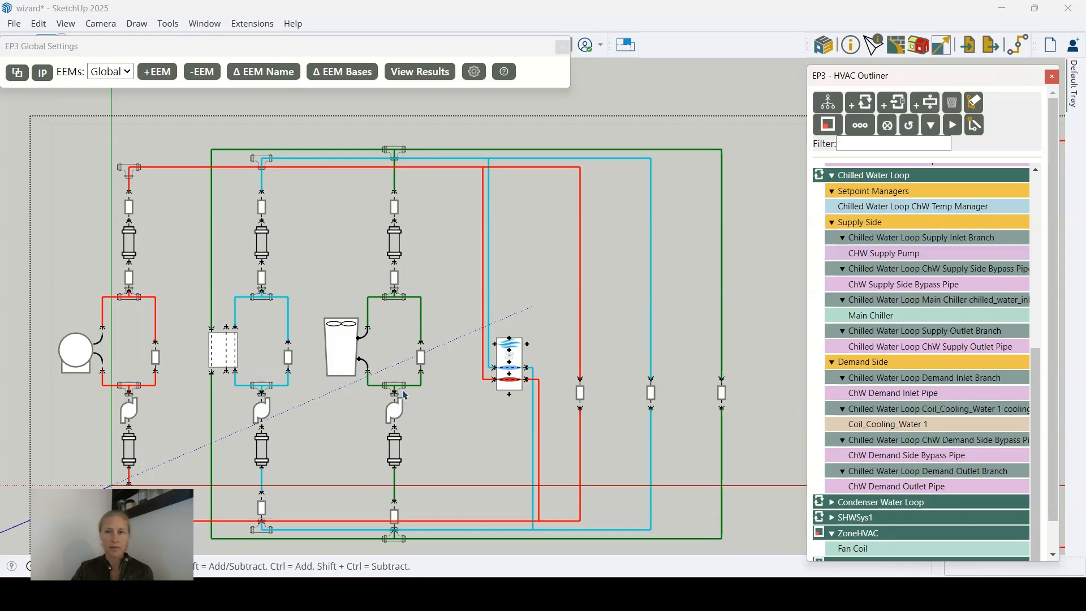
pyautogui.click(873, 44)
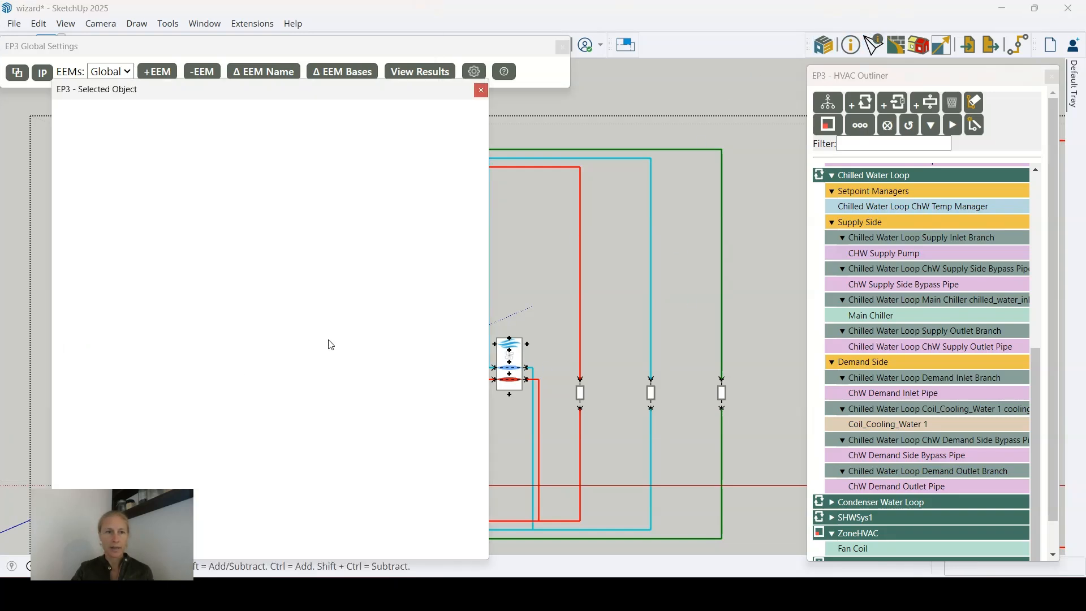
pyautogui.moveTo(199, 90); pyautogui.dragTo(460, 68)
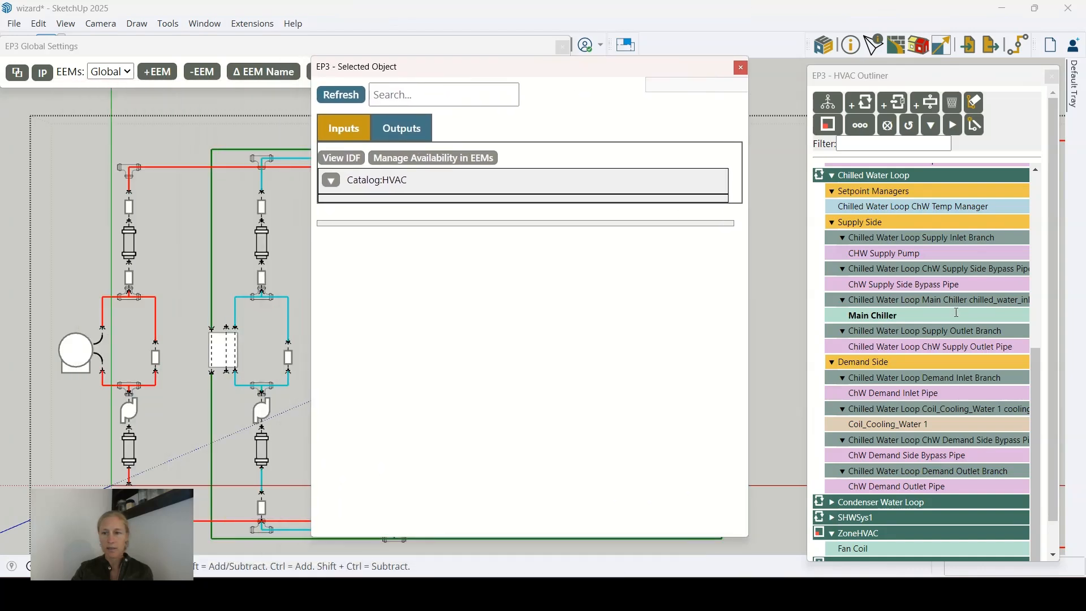
# Select the Main Boiler in the schematic and examine its inputs, including the nominal thermal efficiency.
pyautogui.scroll(6, 927, 300)
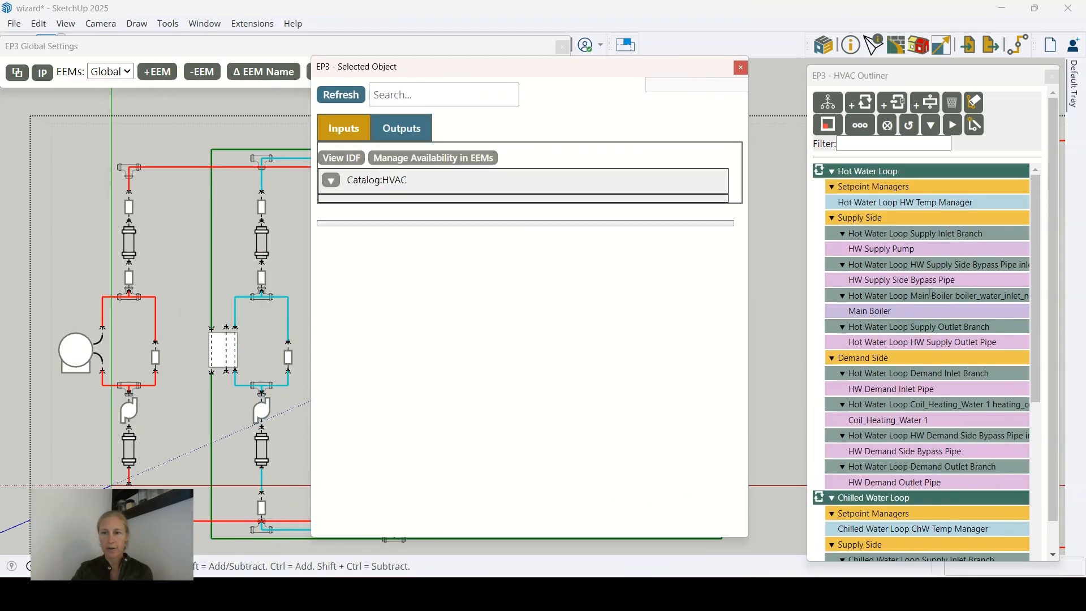
pyautogui.click(101, 369)
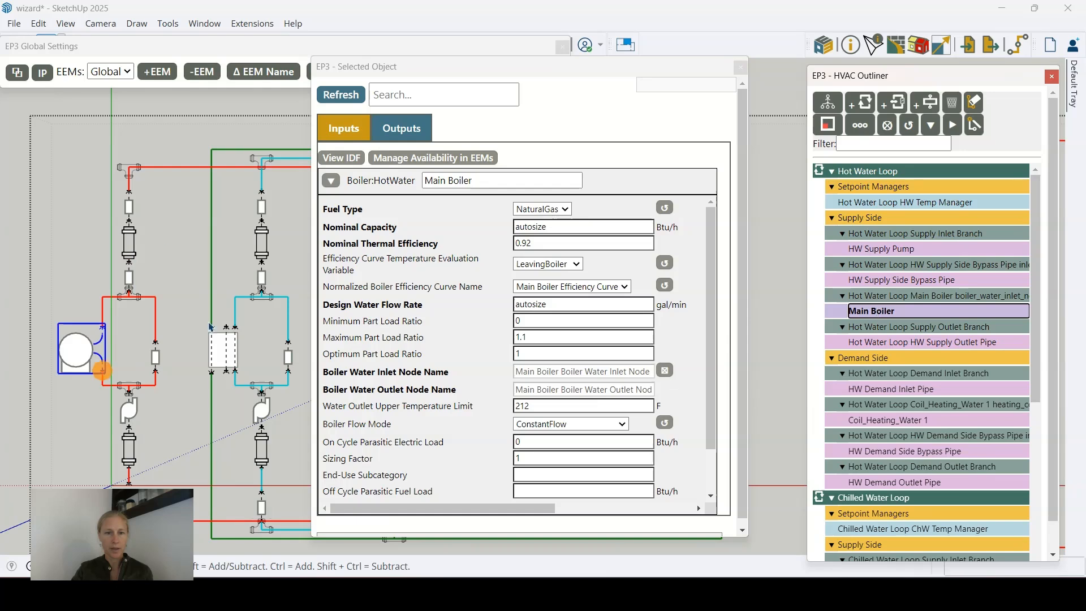
pyautogui.doubleClick(551, 243)
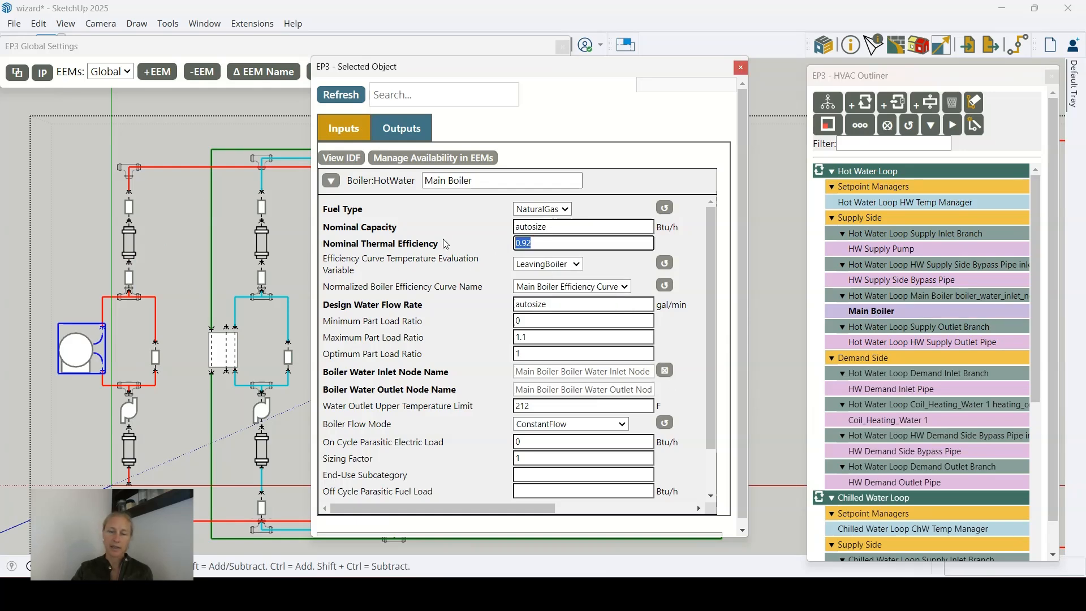
pyautogui.click(244, 341)
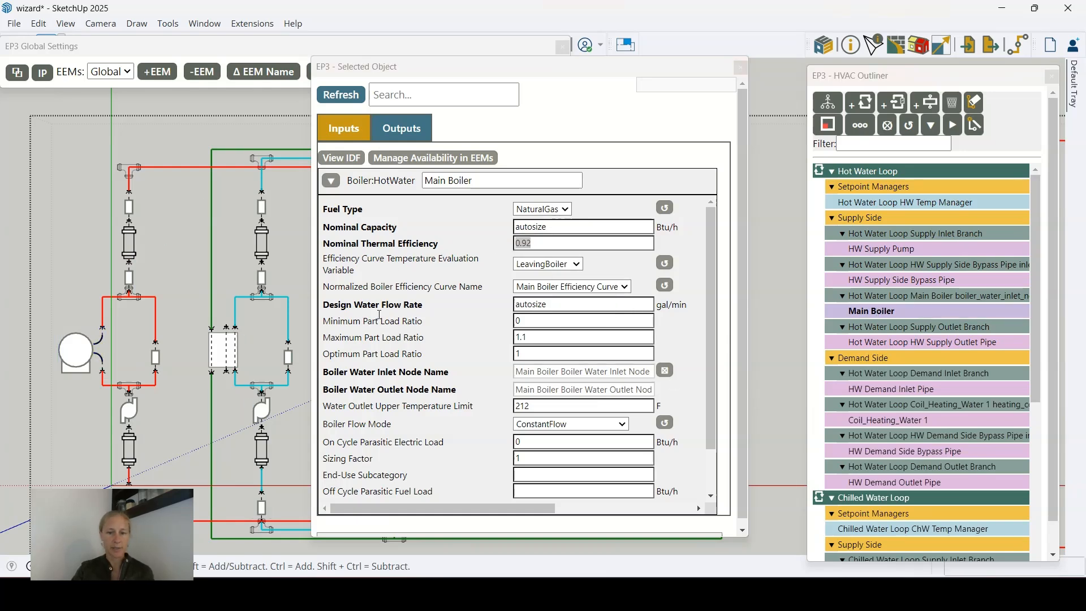
# Uncover the condenser loop in the schematic and load the inputs of the Main Chiller and the cooling tower for inspection.
pyautogui.moveTo(396, 67); pyautogui.dragTo(525, 69)
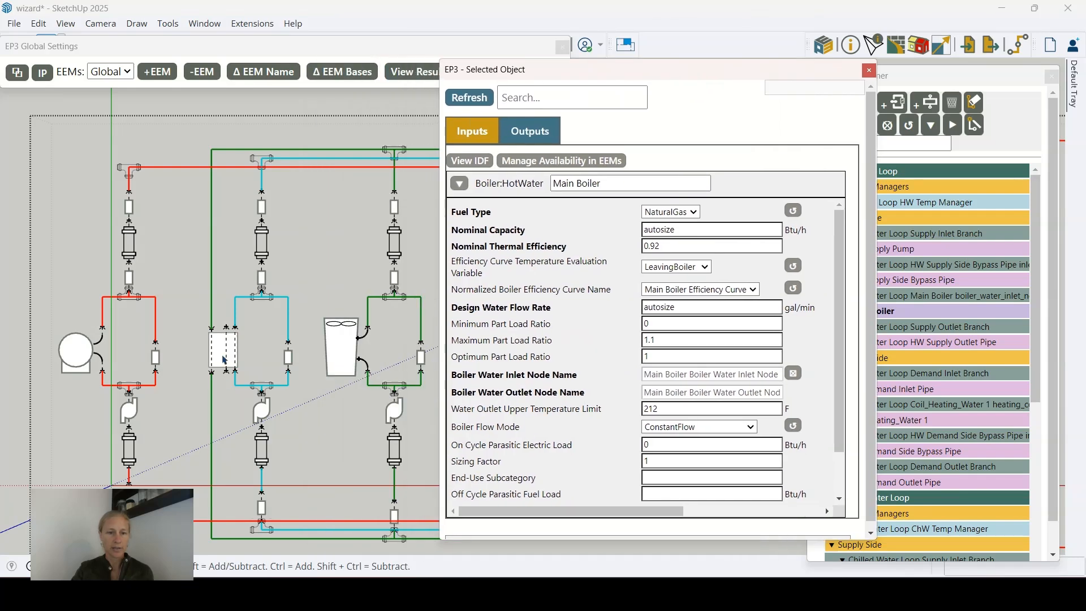
pyautogui.click(224, 360)
pyautogui.click(471, 105)
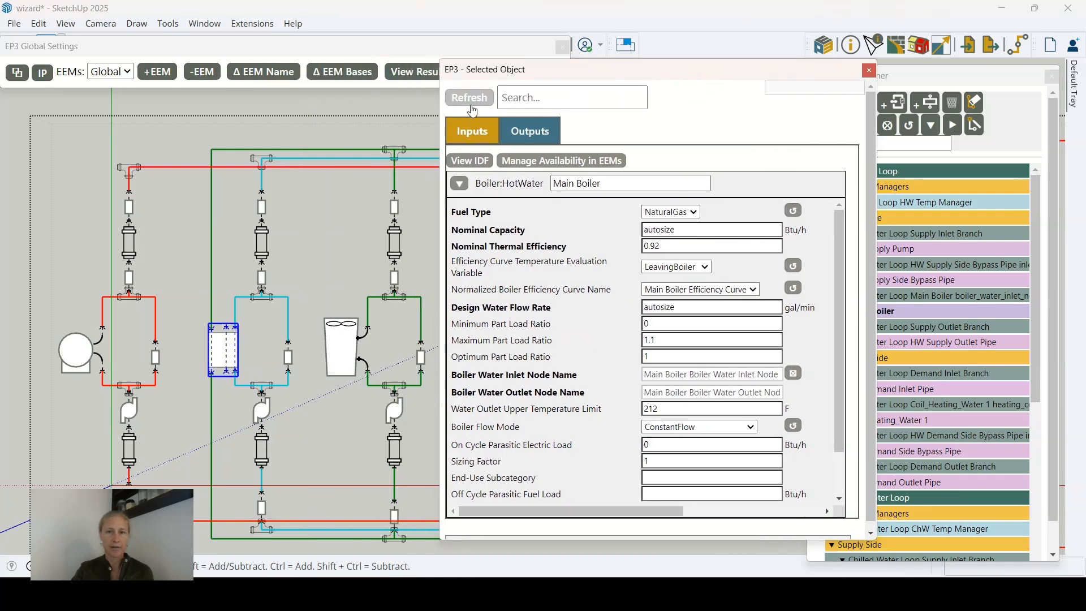
pyautogui.scroll(-2, 59, 341)
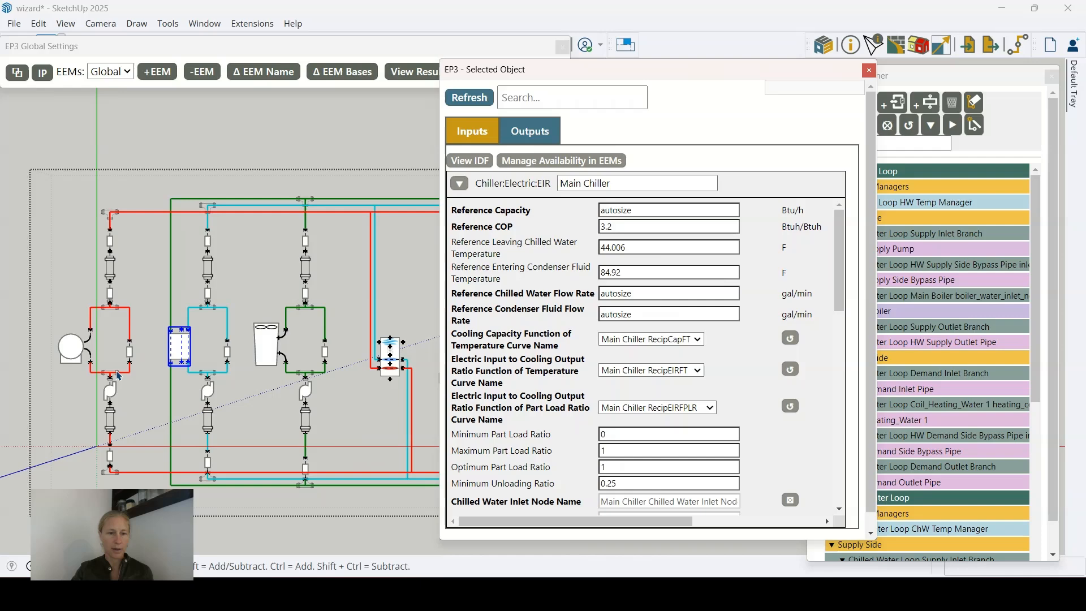
pyautogui.click(266, 344)
pyautogui.click(469, 97)
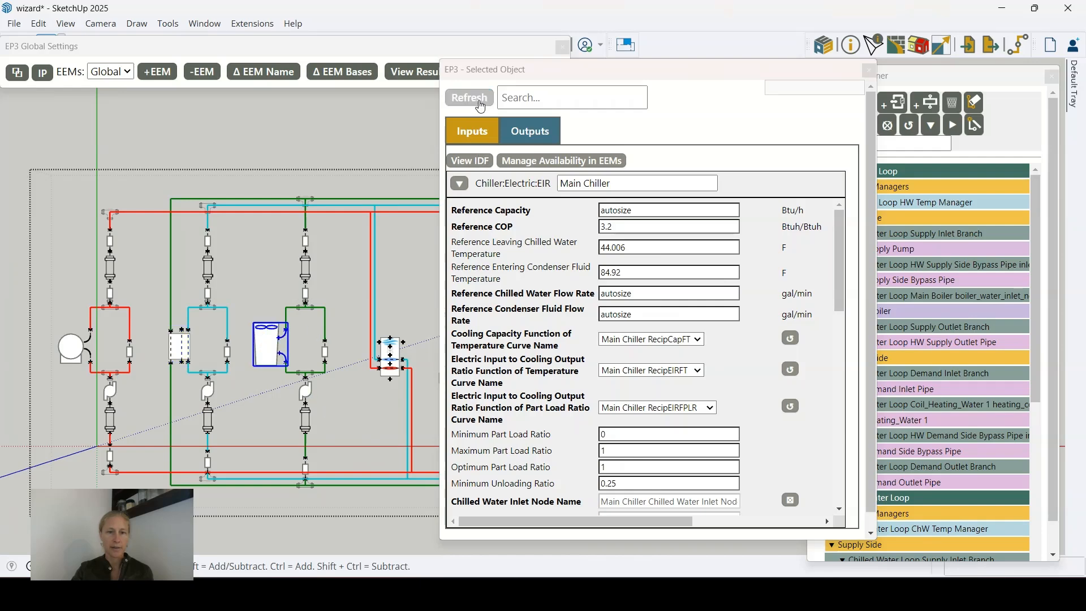
# Examine the four-pipe Fan Coil's inputs and move the Selected Object window clear of the HVAC Outliner.
pyautogui.click(403, 362)
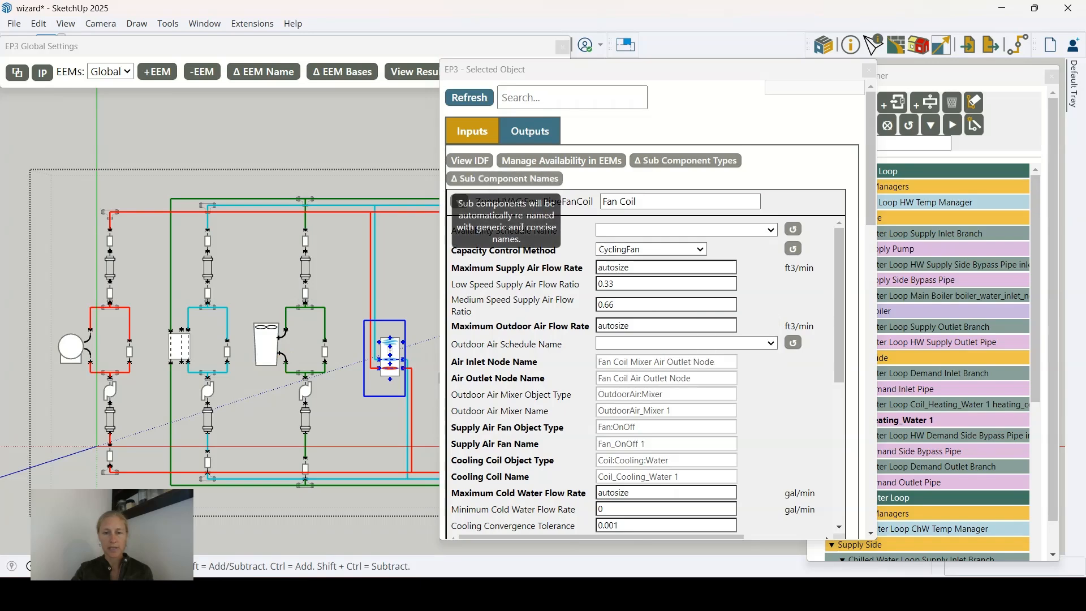
pyautogui.scroll(-5, 689, 324)
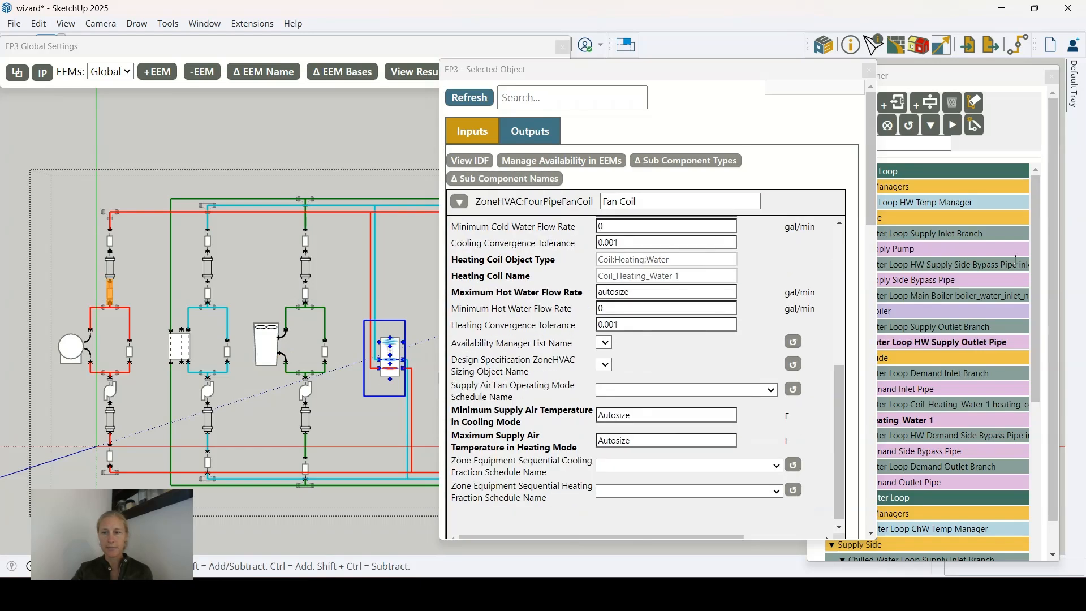
pyautogui.moveTo(755, 75); pyautogui.dragTo(488, 96)
# Check the service hot water loop in the schematic and locate the Fan Coil under ZoneHVAC in the HVAC Outliner.
pyautogui.scroll(-4, 756, 300)
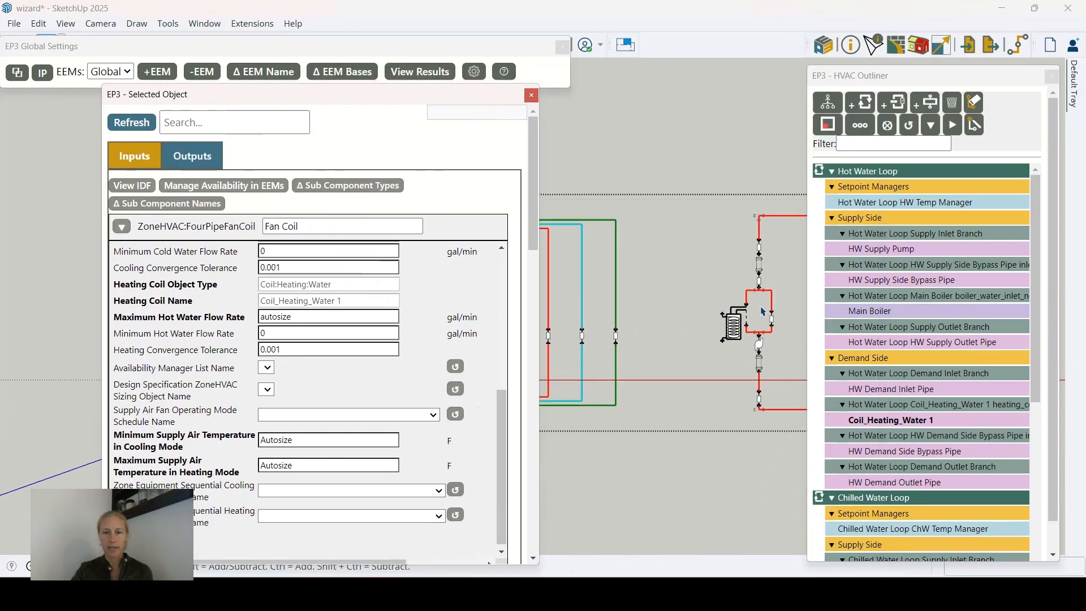
pyautogui.scroll(3, 577, 305)
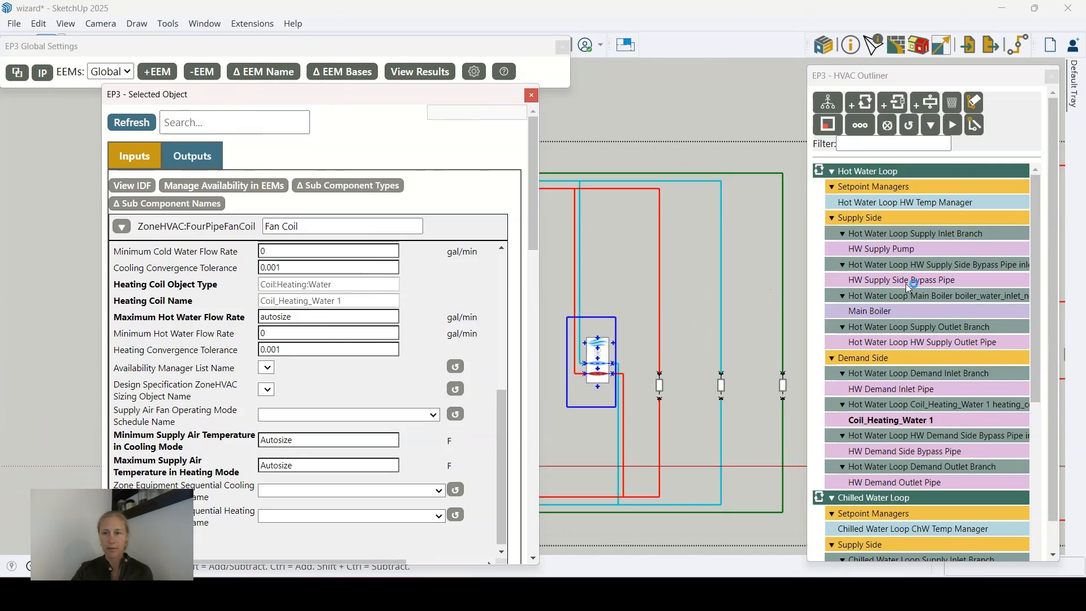
pyautogui.scroll(-6, 911, 285)
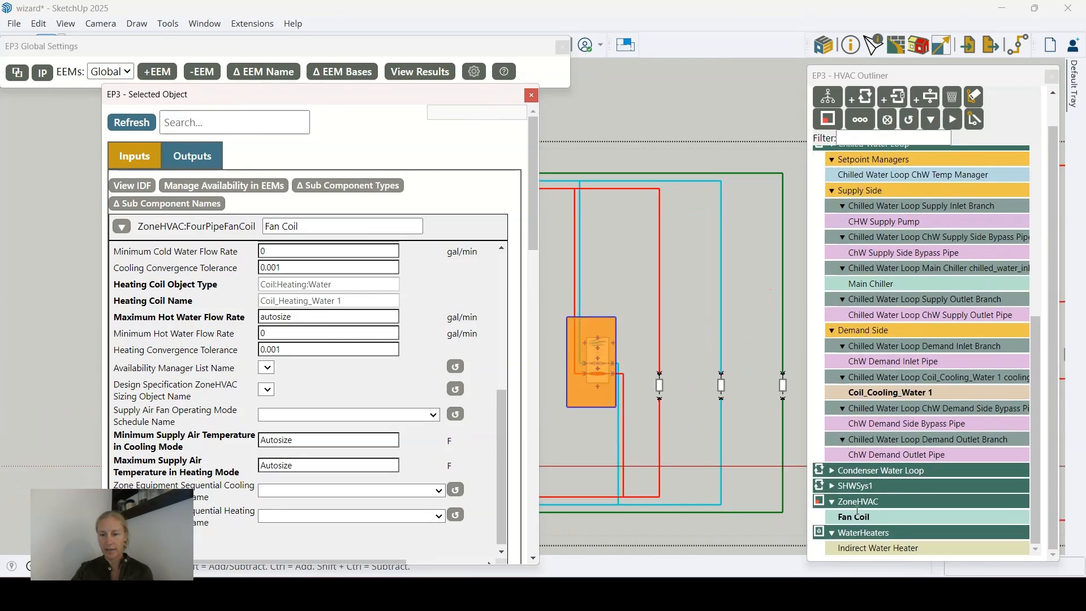
pyautogui.click(863, 514)
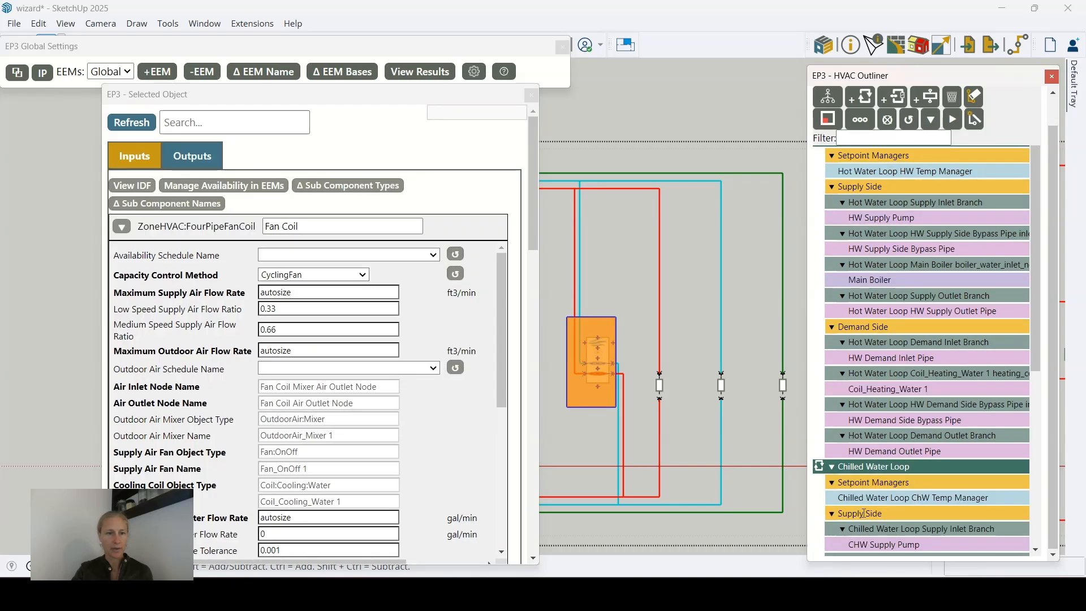
pyautogui.moveTo(226, 94); pyautogui.dragTo(166, 37)
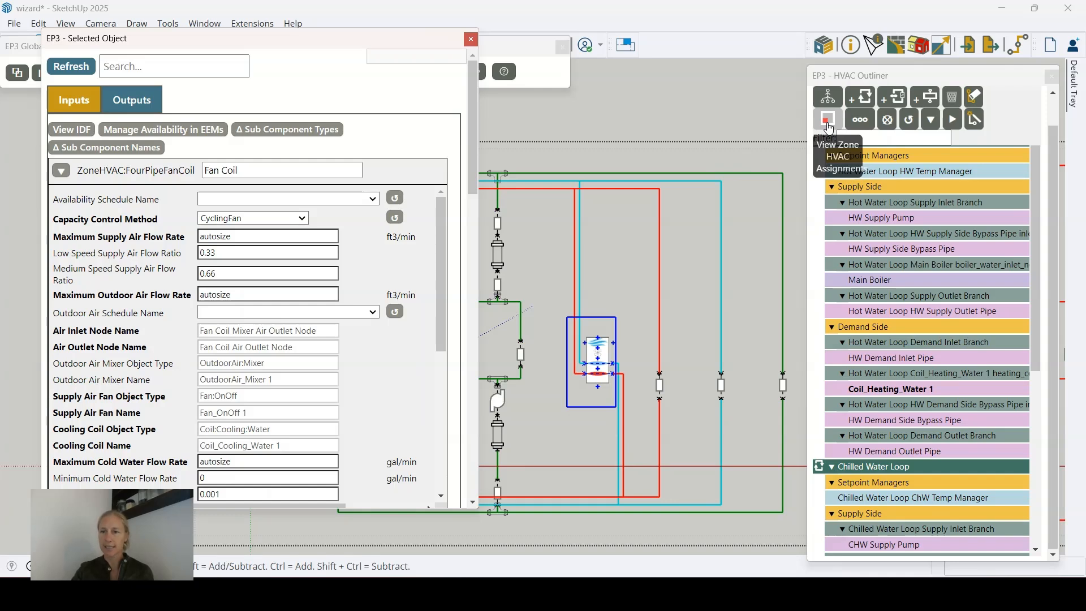
# Open the zone HVAC assignments and compare the Residential Apartments and Residential Circulation groups with the zone-by-zone assignments.
pyautogui.click(829, 128)
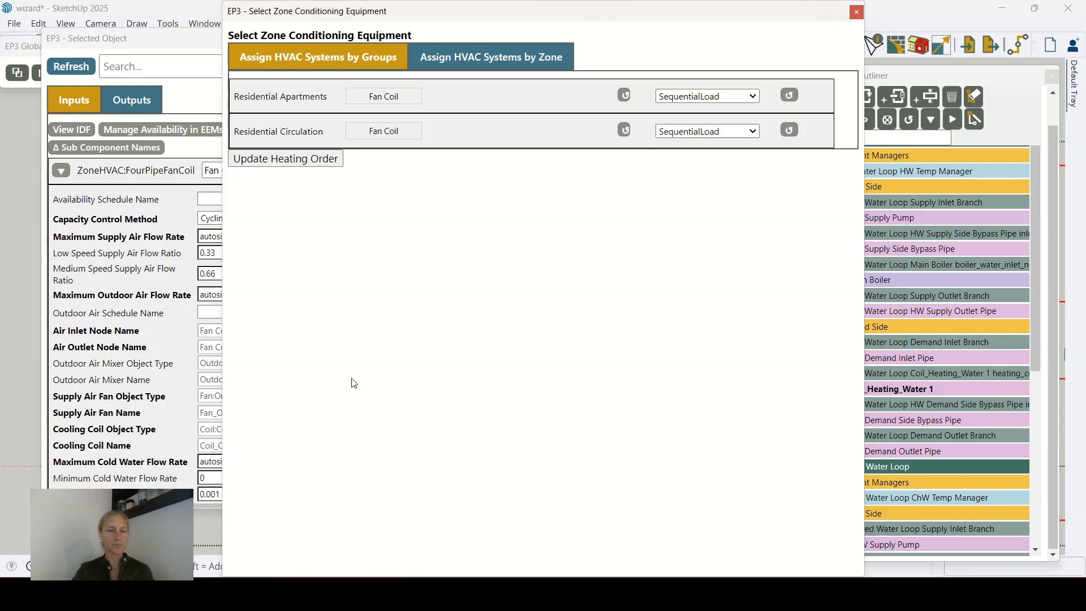
pyautogui.moveTo(328, 101); pyautogui.dragTo(232, 106)
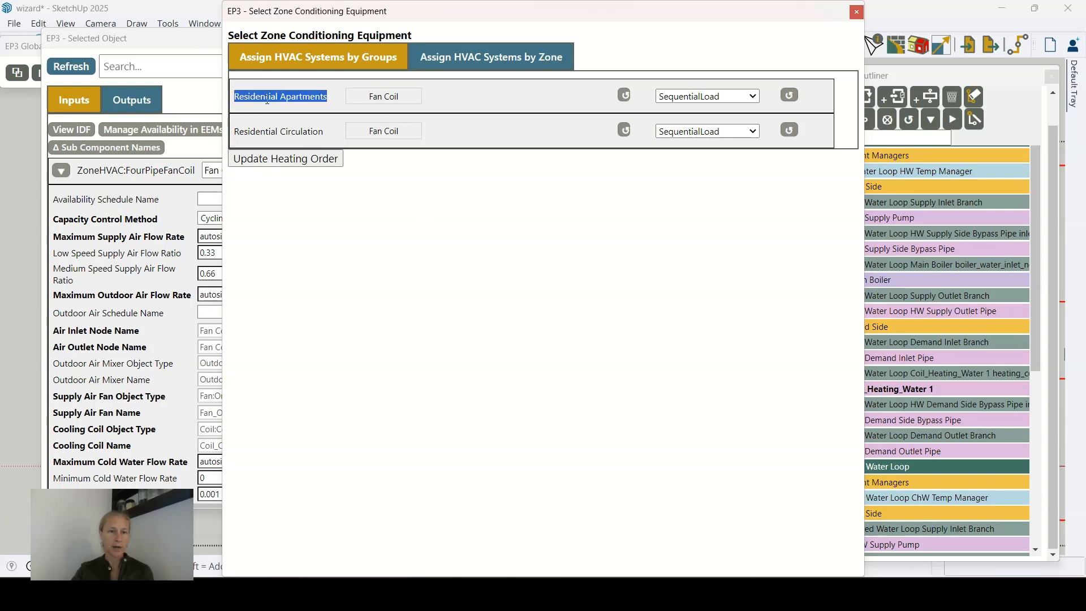
pyautogui.moveTo(328, 139); pyautogui.dragTo(233, 133)
pyautogui.click(488, 289)
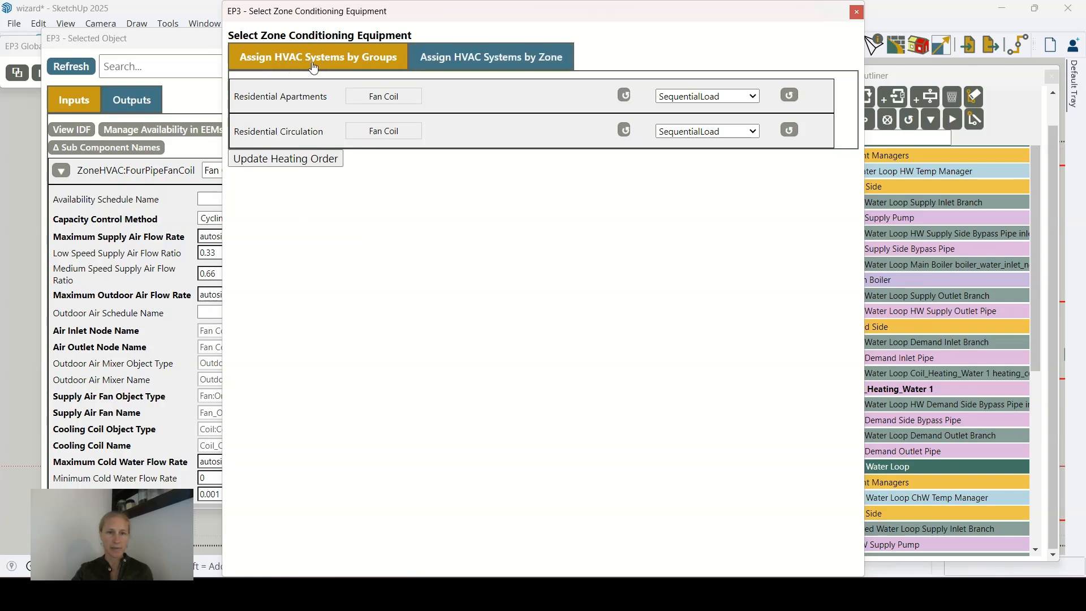
pyautogui.click(527, 65)
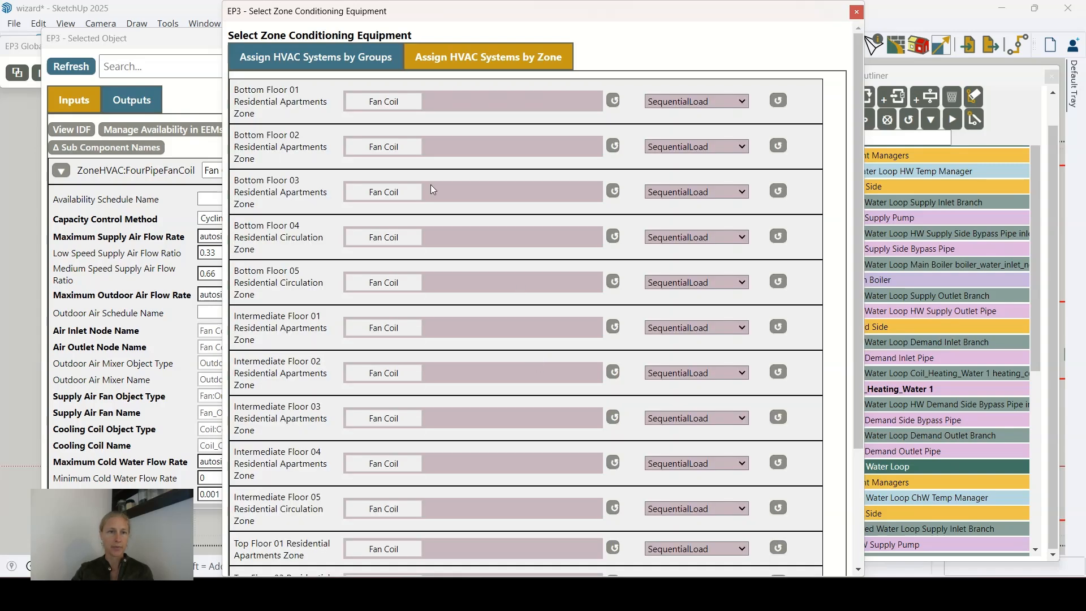
pyautogui.scroll(-1, 427, 203)
pyautogui.scroll(1, 461, 367)
pyautogui.click(349, 63)
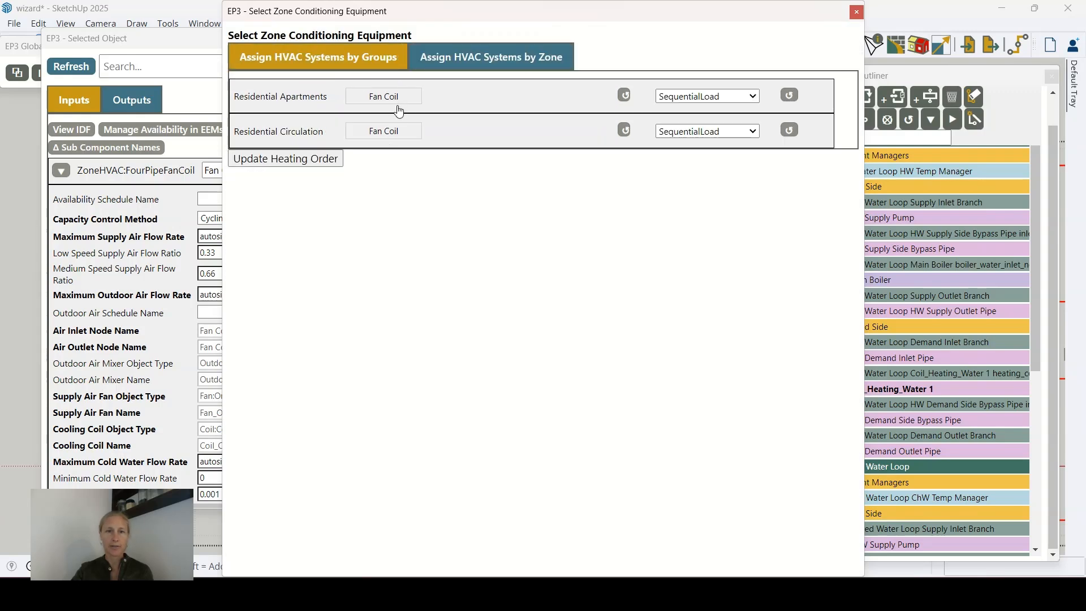
pyautogui.click(469, 66)
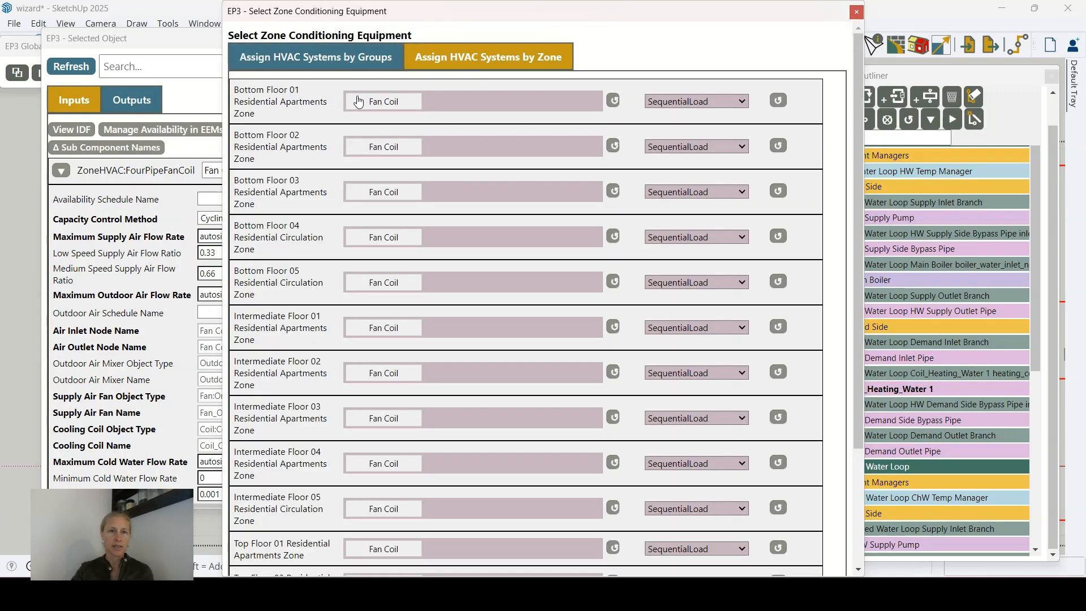
# Assign the Fan Coil to the Residential Apartments group and review the equipment assignments of the individual zones on all floors.
pyautogui.click(315, 61)
pyautogui.click(383, 99)
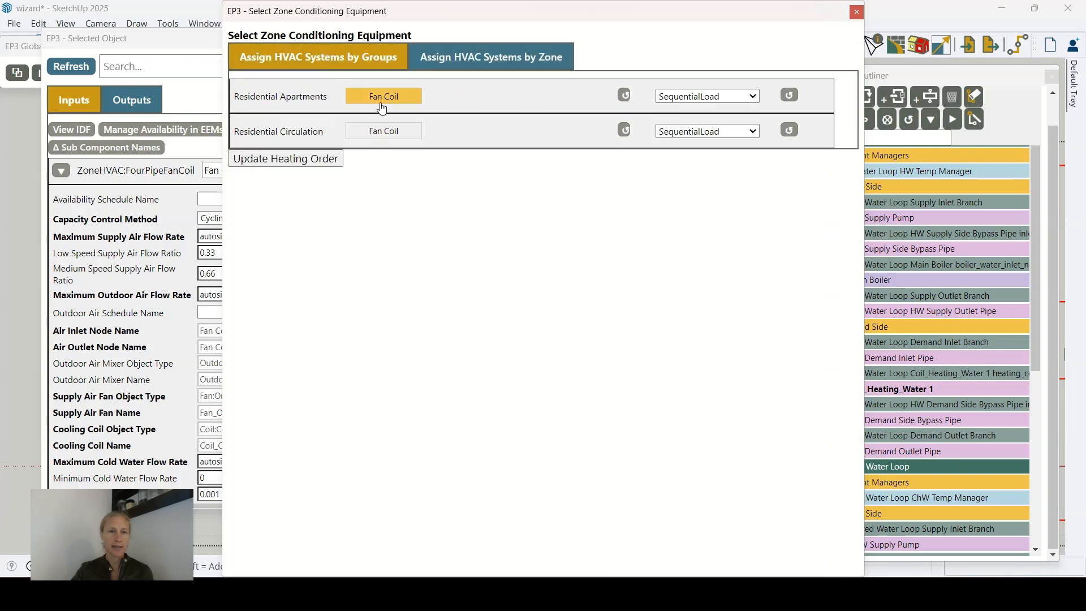
pyautogui.click(536, 58)
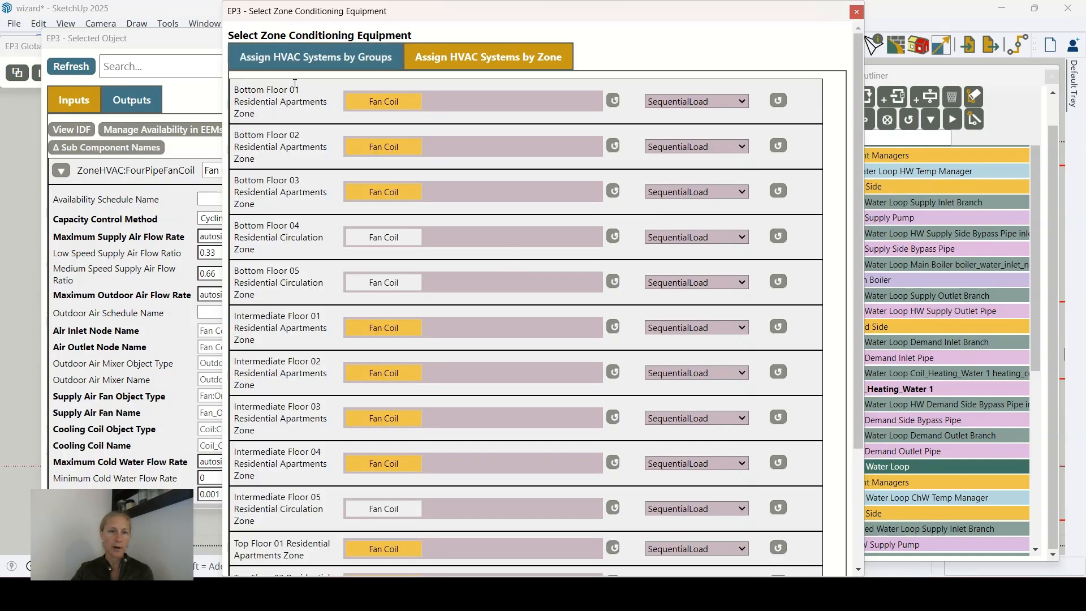
pyautogui.scroll(-3, 306, 401)
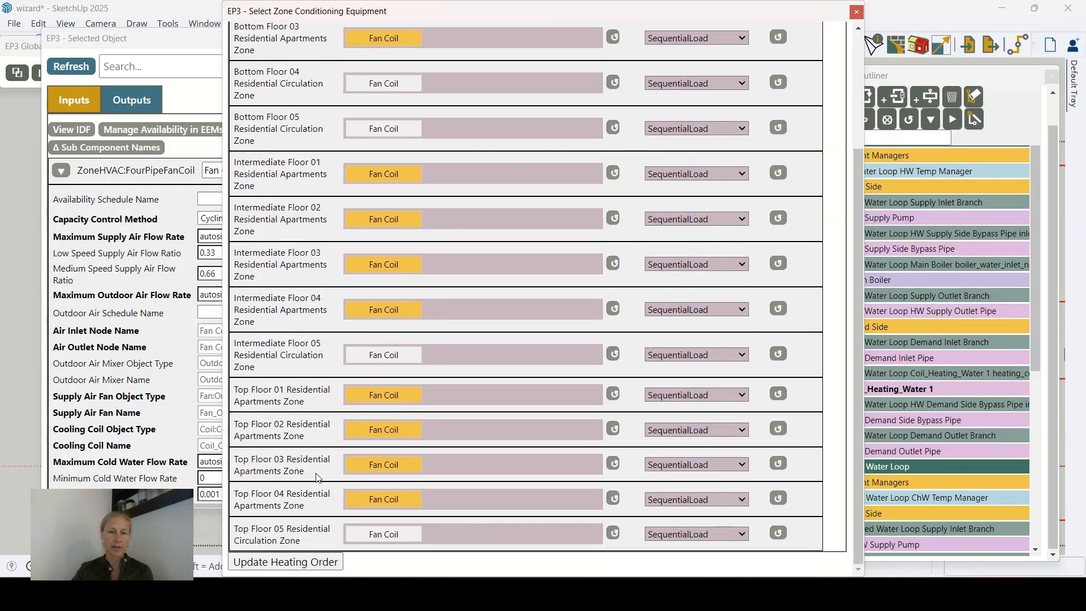
pyautogui.scroll(3, 306, 401)
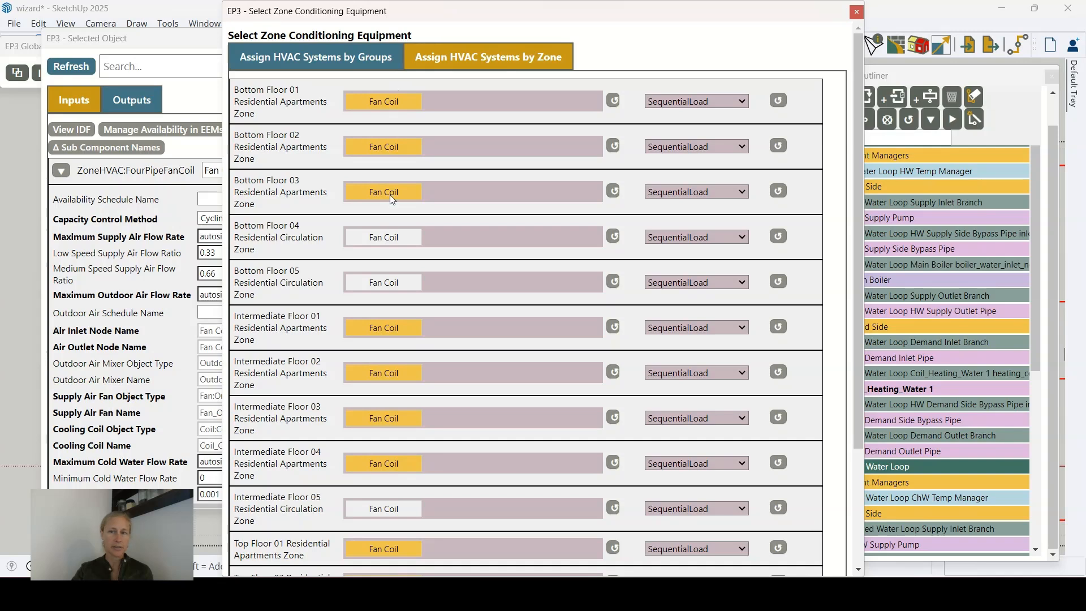
pyautogui.scroll(-3, 298, 427)
pyautogui.scroll(3, 294, 436)
pyautogui.scroll(-3, 336, 345)
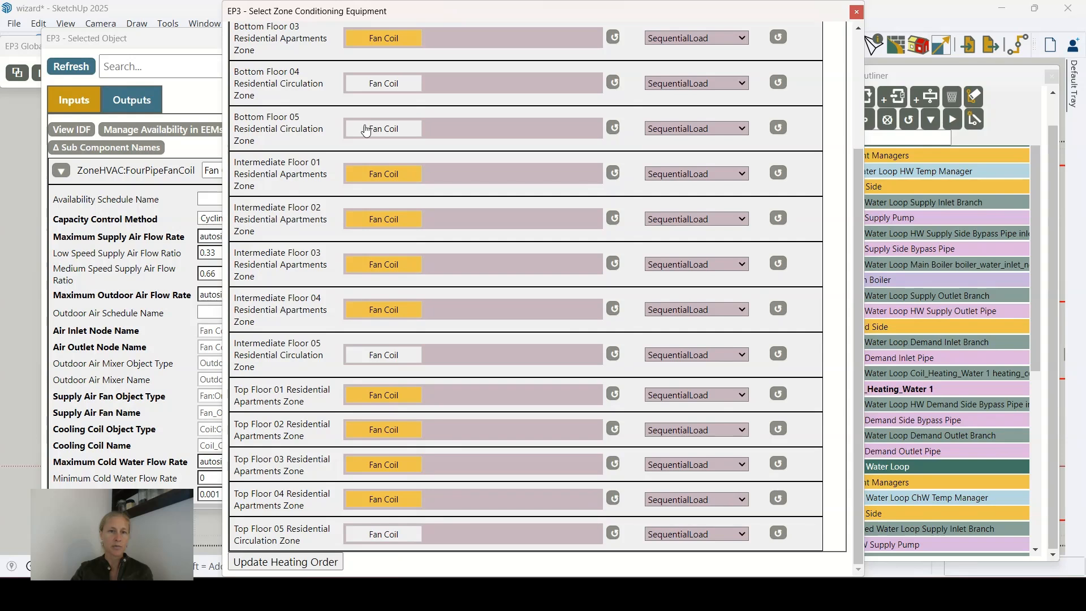
pyautogui.scroll(3, 415, 186)
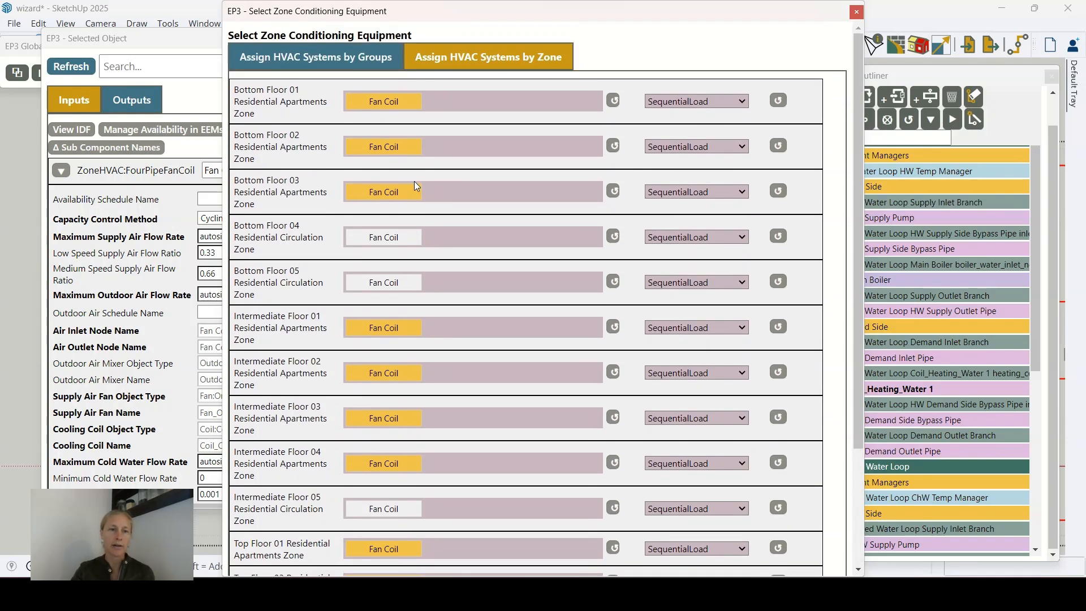
# Assign the Fan Coil to the Residential Circulation group and close the Select Zone Conditioning Equipment window.
pyautogui.click(263, 65)
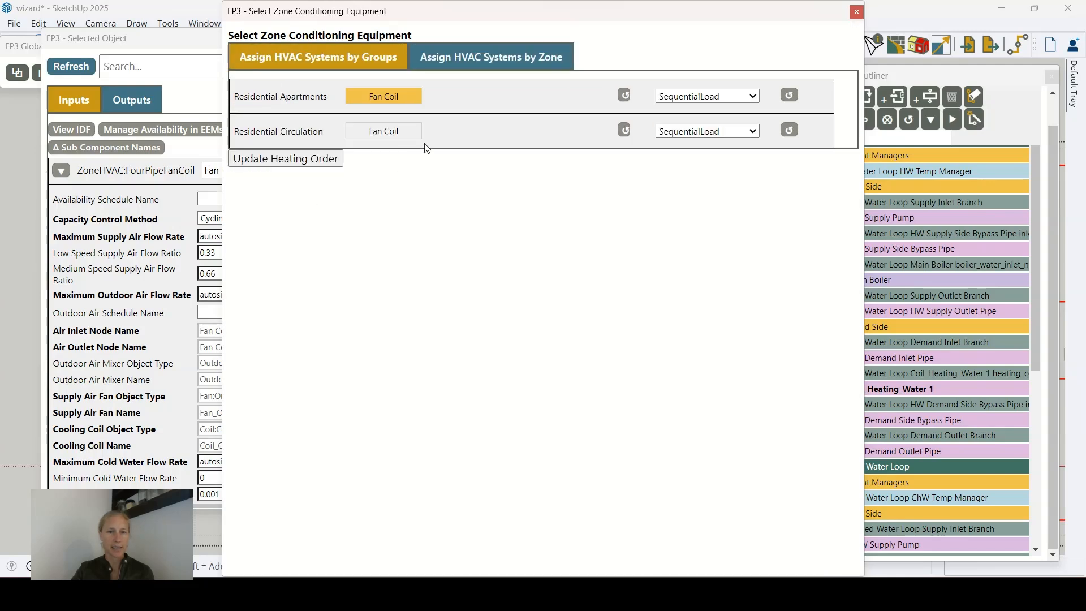
pyautogui.click(391, 132)
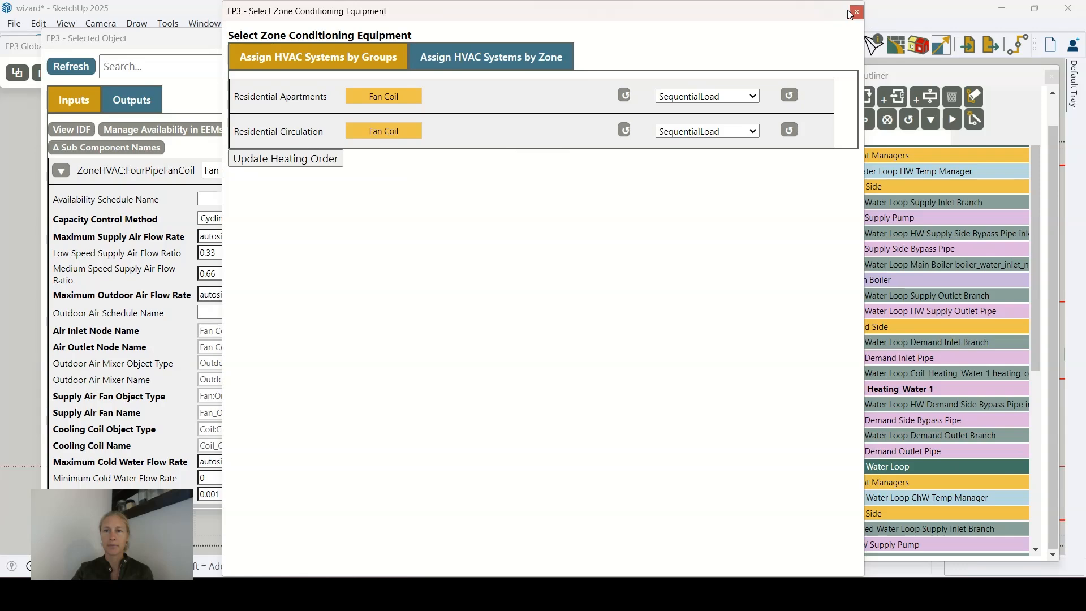
pyautogui.click(851, 14)
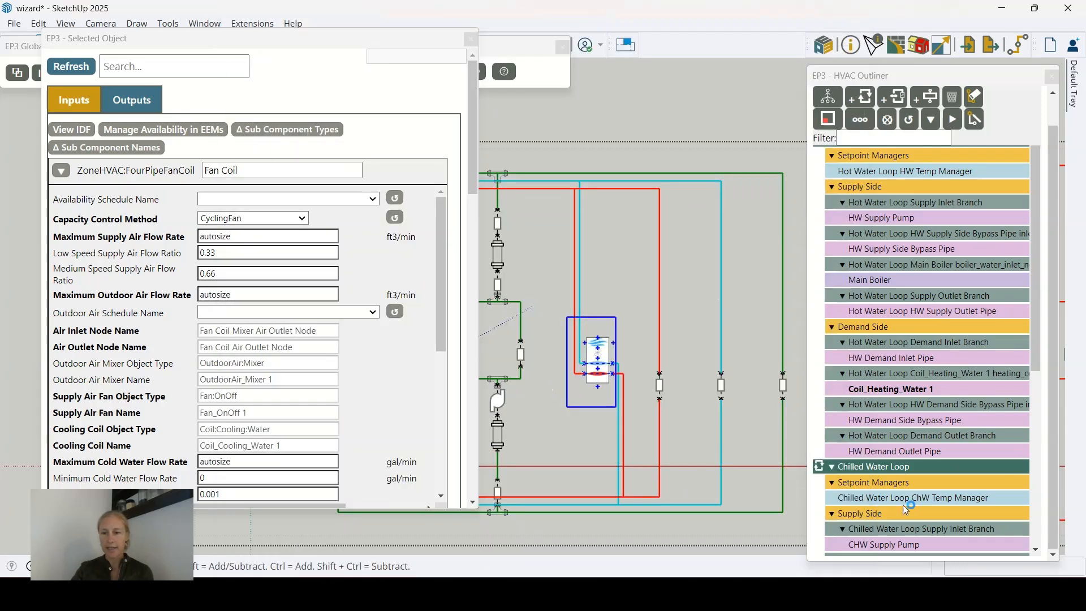
# Refresh the Fan Coil's data in the Selected Object window and widen the window to review its inputs.
pyautogui.click(65, 68)
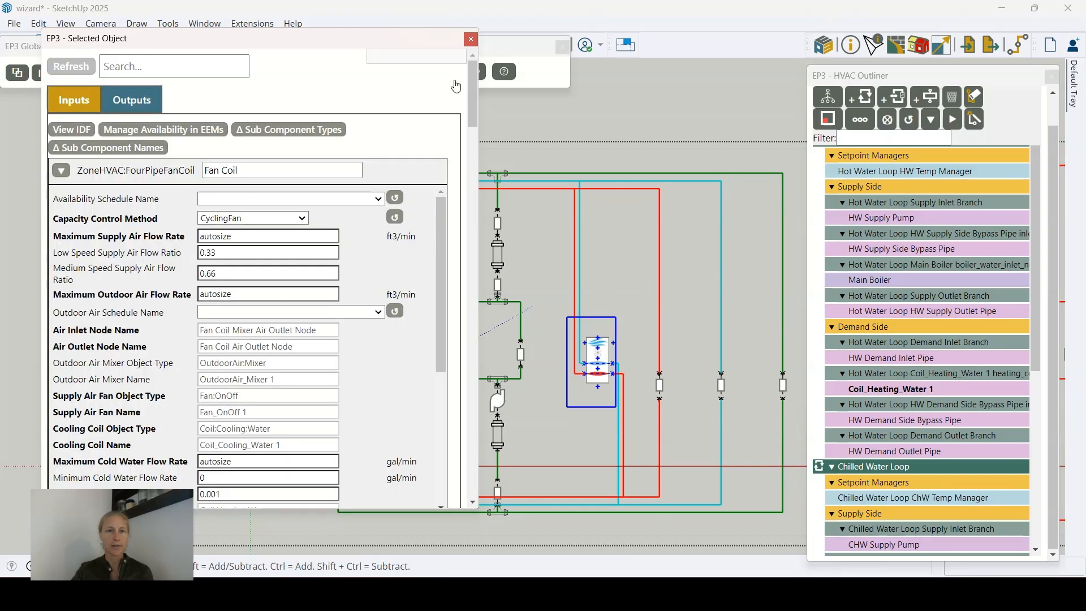
pyautogui.moveTo(478, 178); pyautogui.dragTo(781, 179)
pyautogui.scroll(-1, 319, 242)
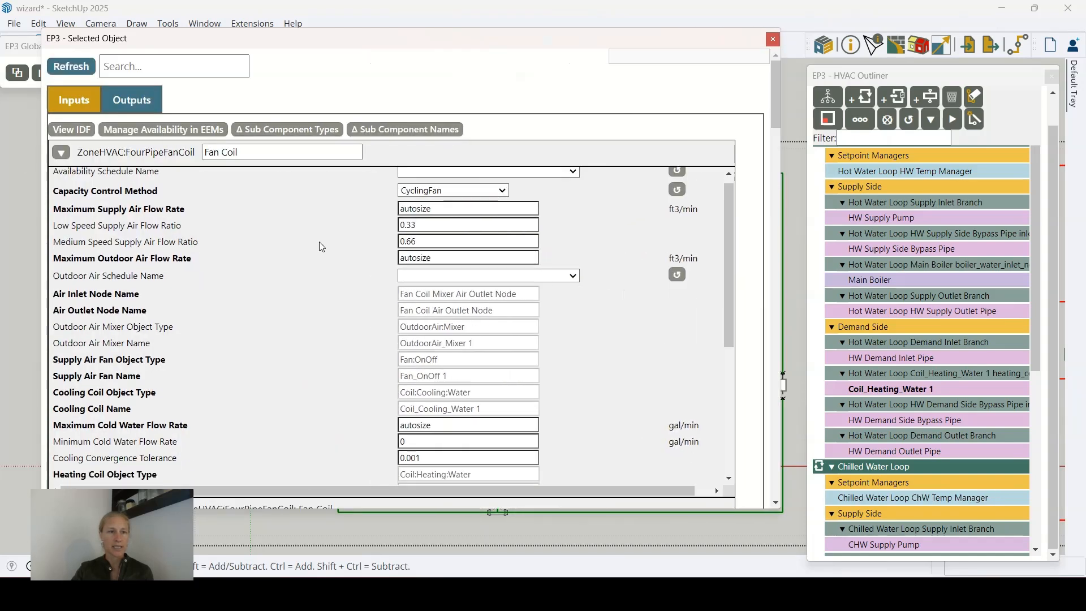
# Review the Fan Coil's template inputs and compare them with the replicated fan coil objects for the individual zones.
pyautogui.scroll(1, 319, 242)
pyautogui.moveTo(775, 90); pyautogui.dragTo(762, 132)
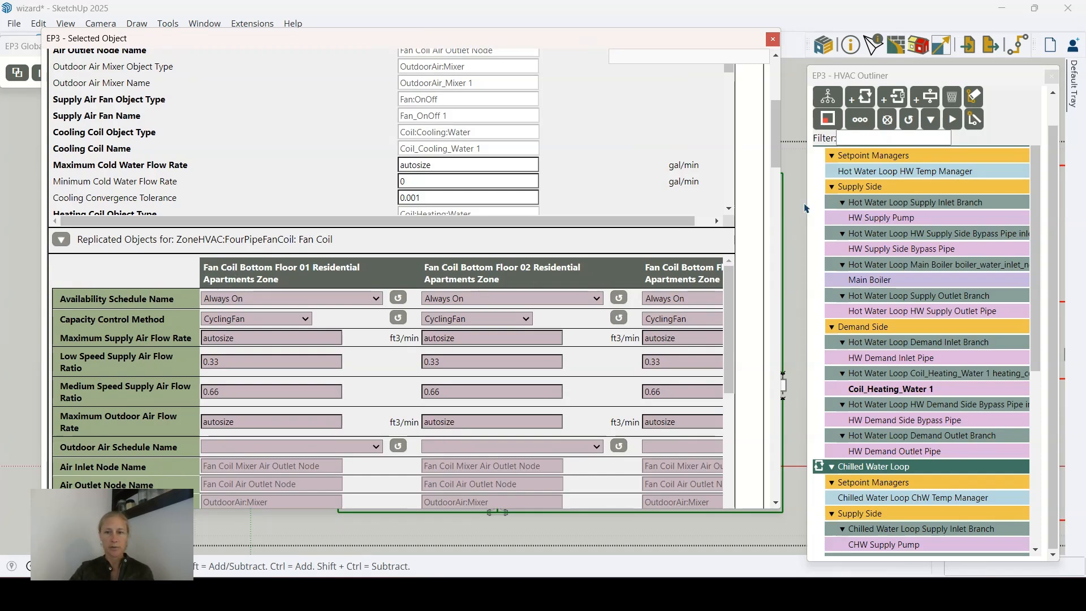
pyautogui.moveTo(773, 119); pyautogui.dragTo(778, 136)
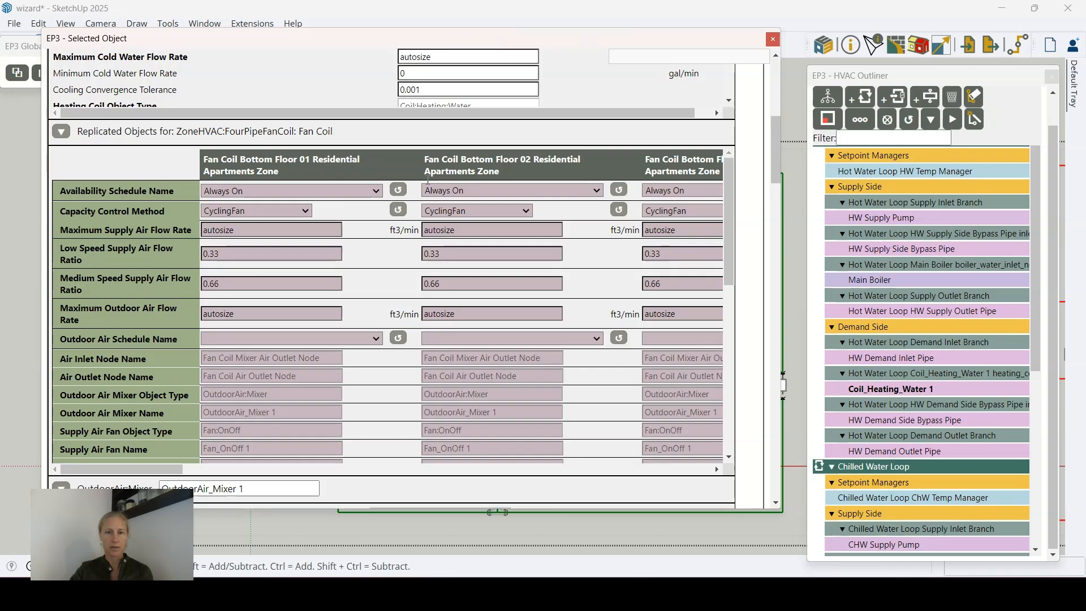
pyautogui.moveTo(119, 470); pyautogui.dragTo(80, 463)
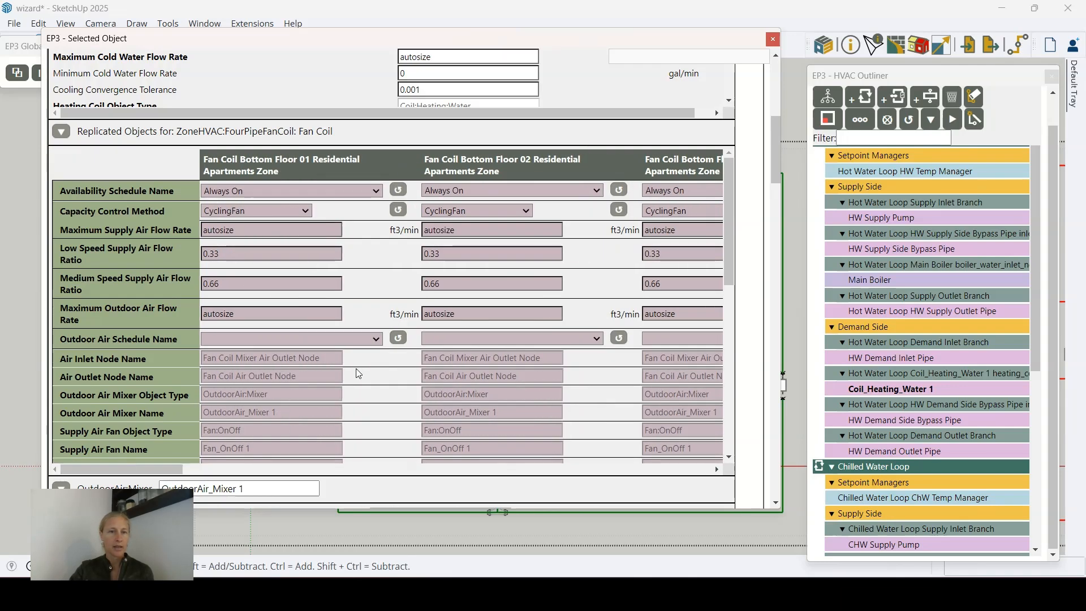
pyautogui.scroll(4, 420, 354)
pyautogui.scroll(3, 293, 205)
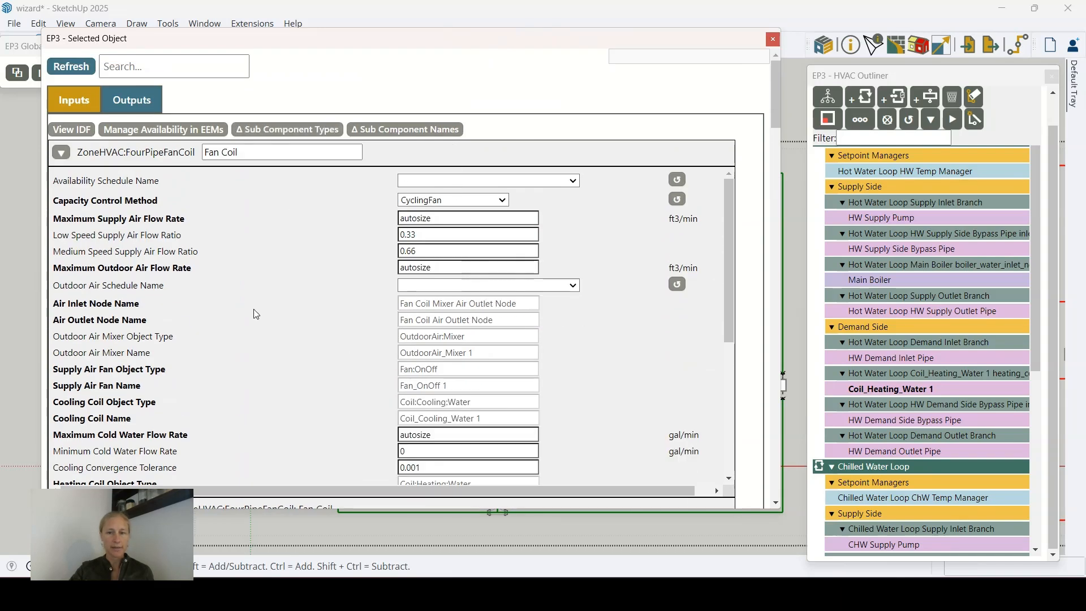
pyautogui.scroll(-4, 375, 296)
pyautogui.scroll(-8, 375, 296)
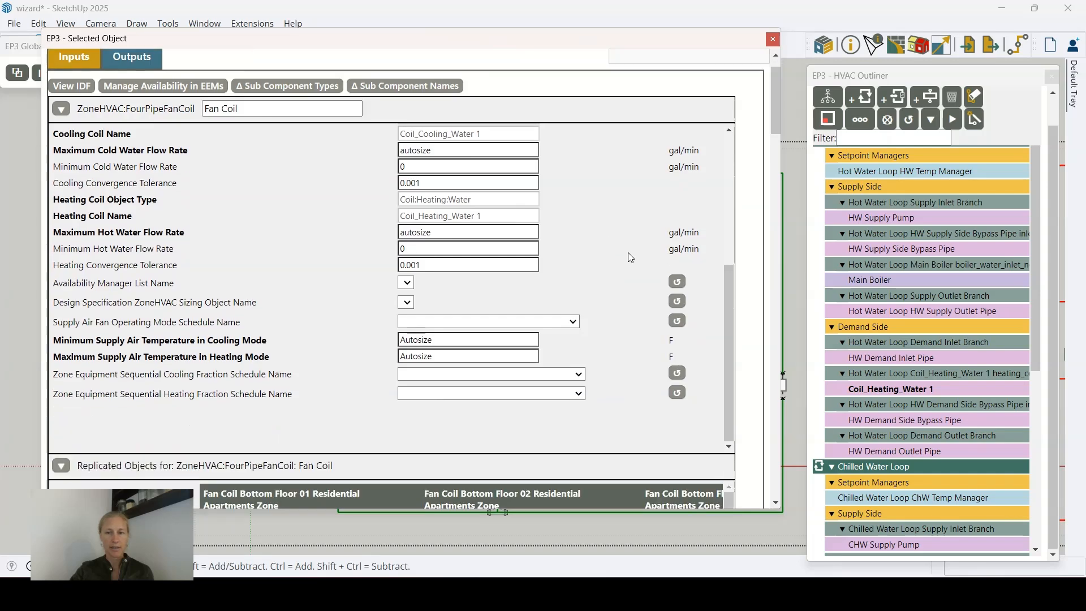
pyautogui.scroll(-1, 317, 271)
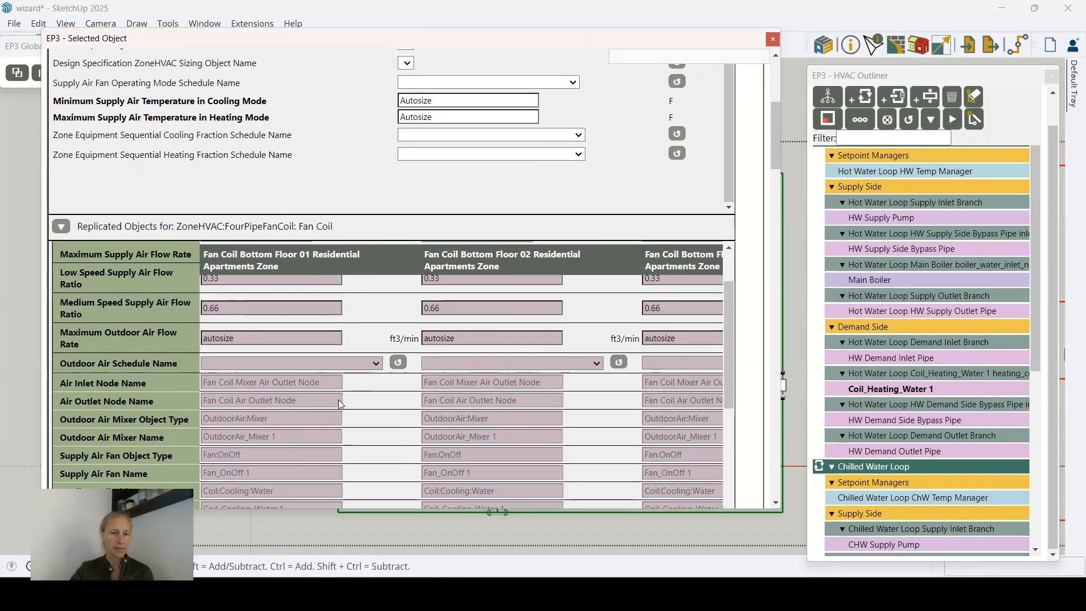
pyautogui.scroll(1, 314, 270)
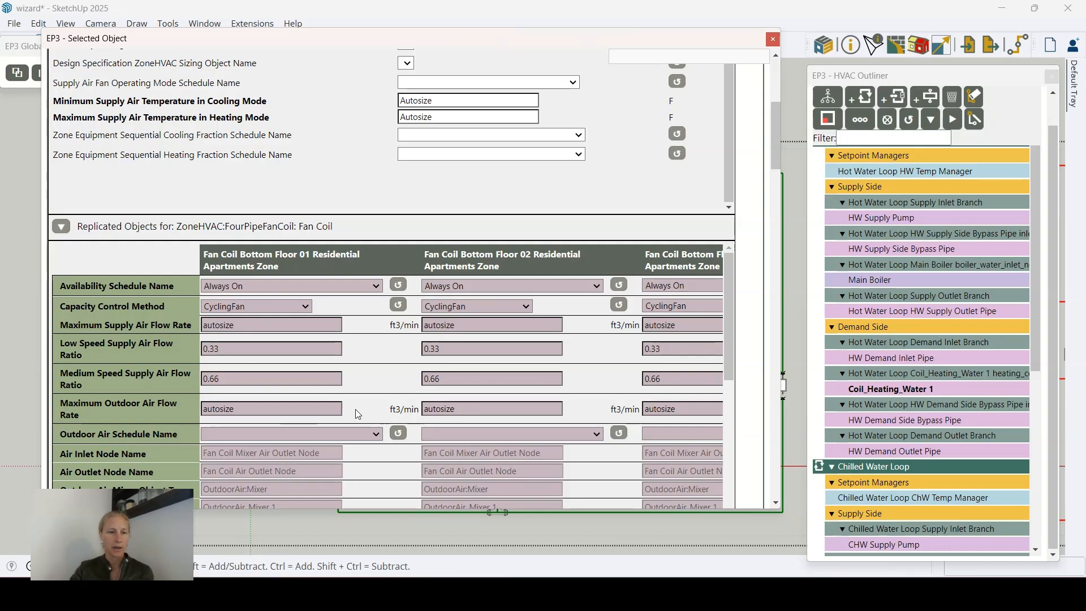
# Set the Fan Coil's Low Speed Supply Air Flow Ratio to 0.5 and refresh the object data.
pyautogui.scroll(10, 257, 97)
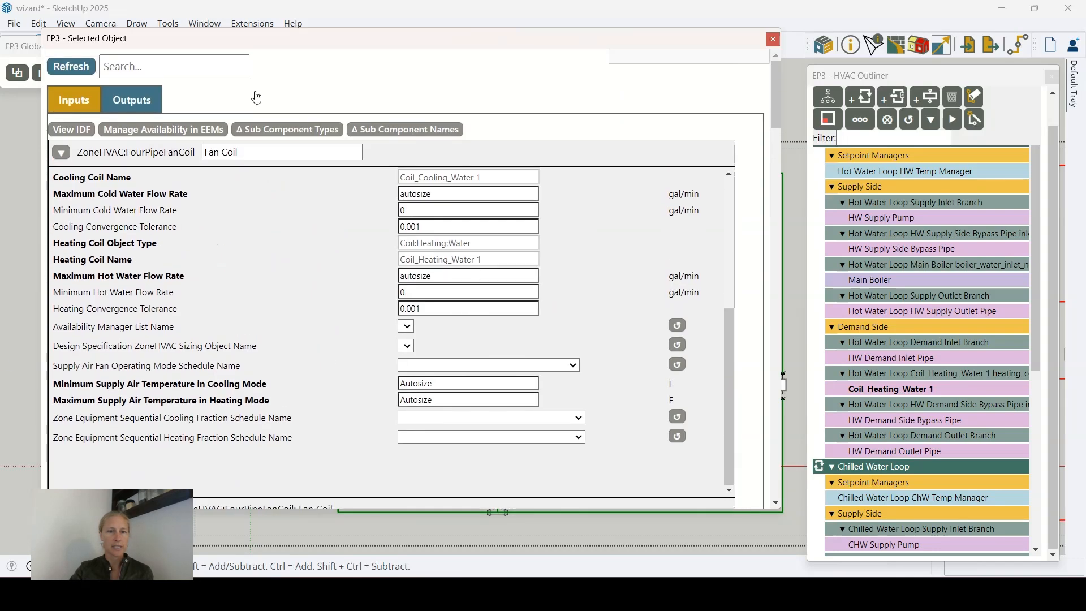
pyautogui.scroll(5, 383, 299)
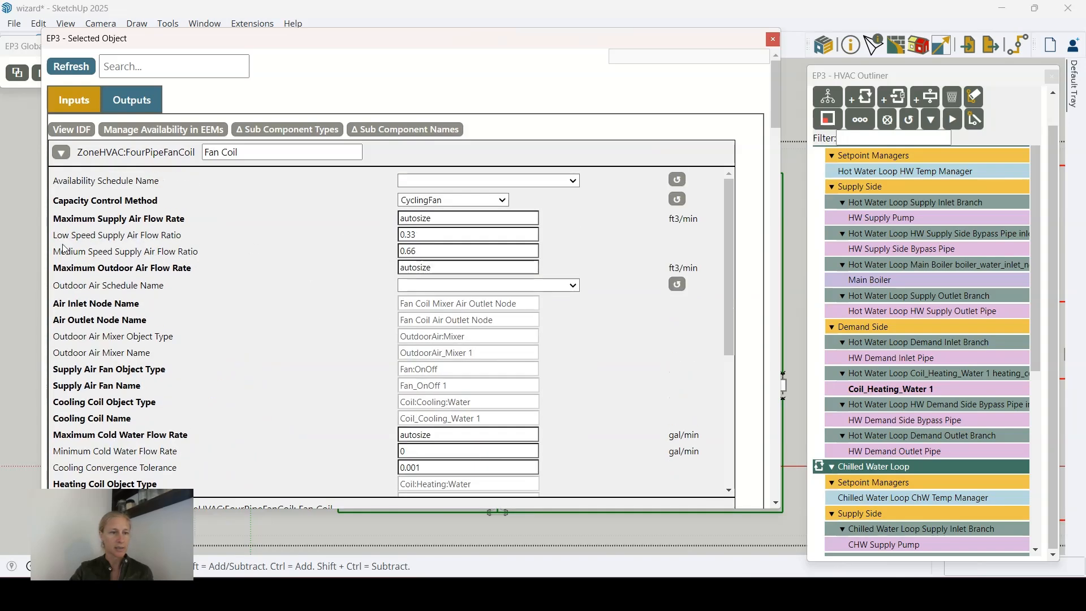
pyautogui.moveTo(421, 235); pyautogui.dragTo(369, 241)
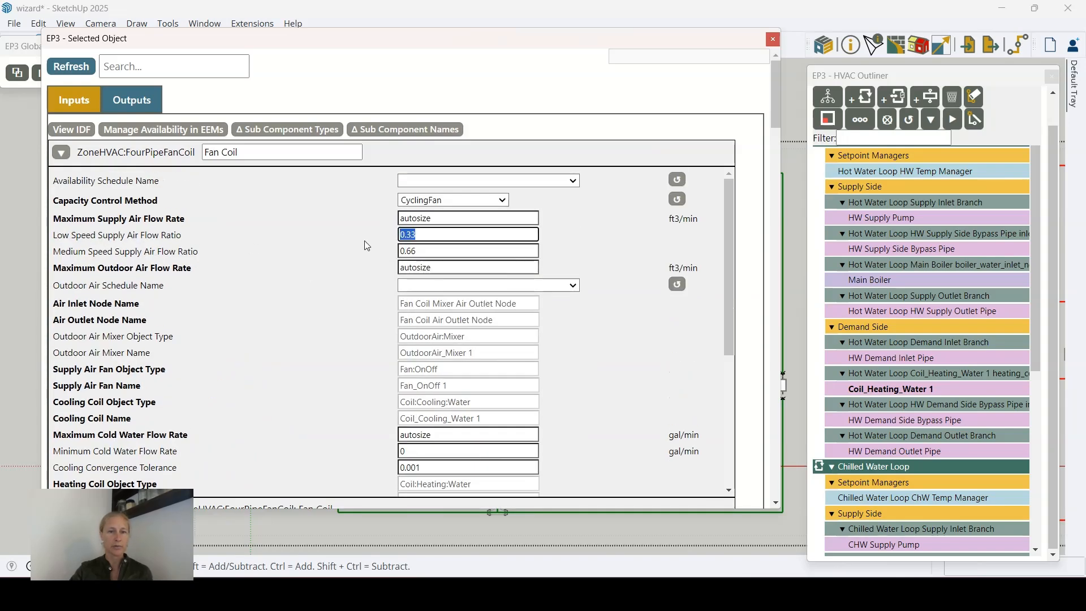
pyautogui.press('BackSpace')
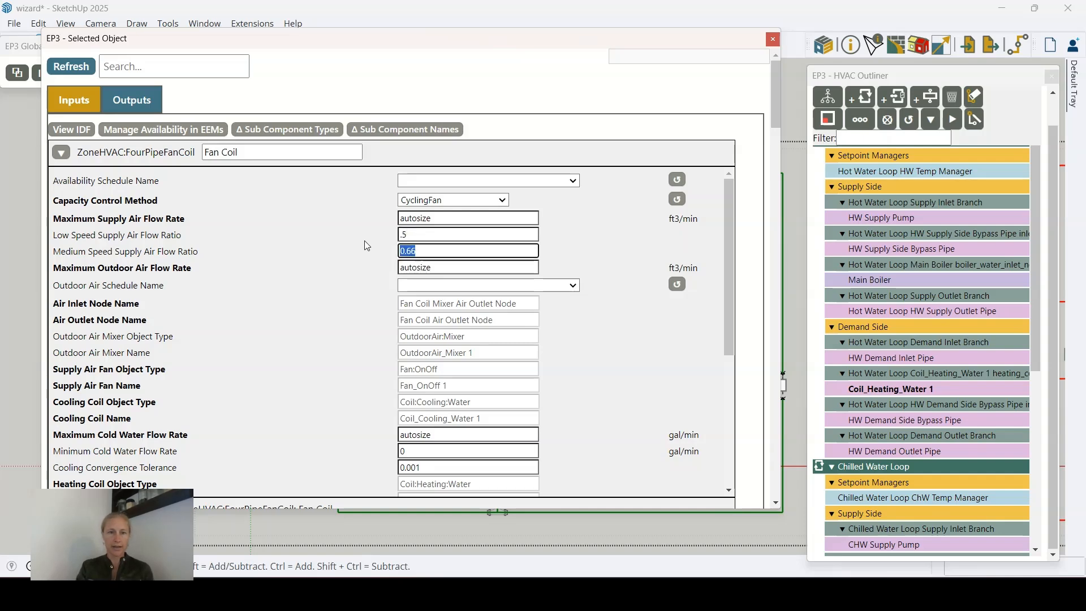
pyautogui.scroll(-5, 364, 250)
pyautogui.scroll(-5, 363, 254)
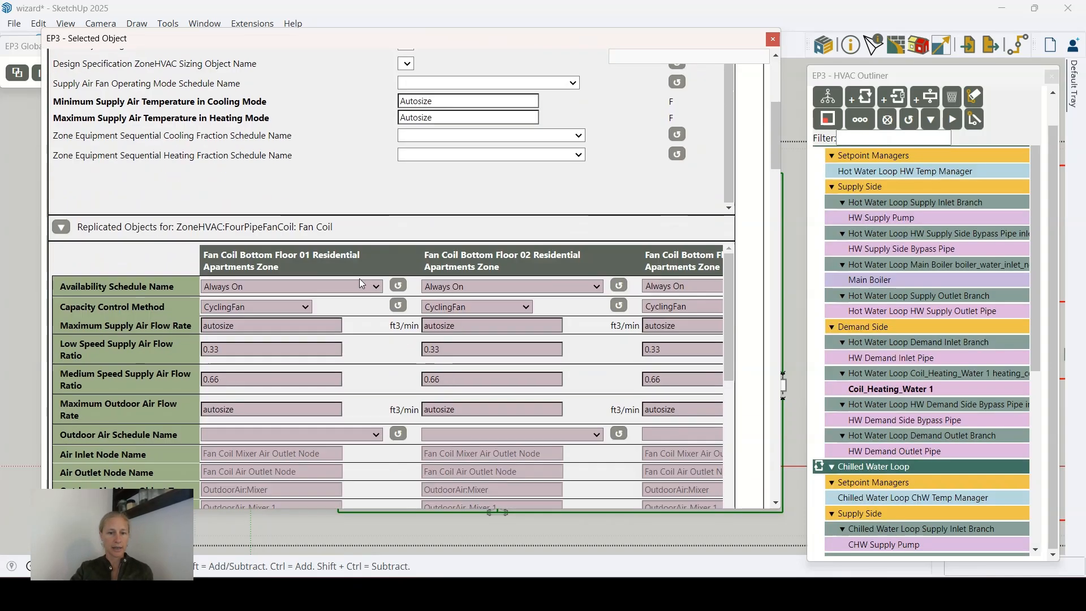
pyautogui.scroll(9, 308, 240)
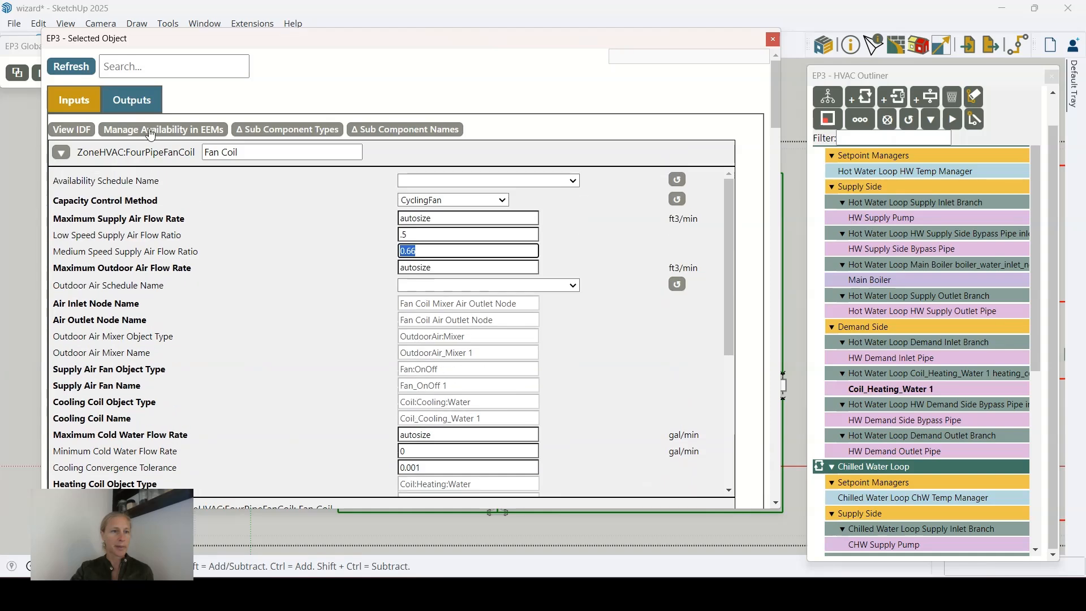
pyautogui.click(63, 66)
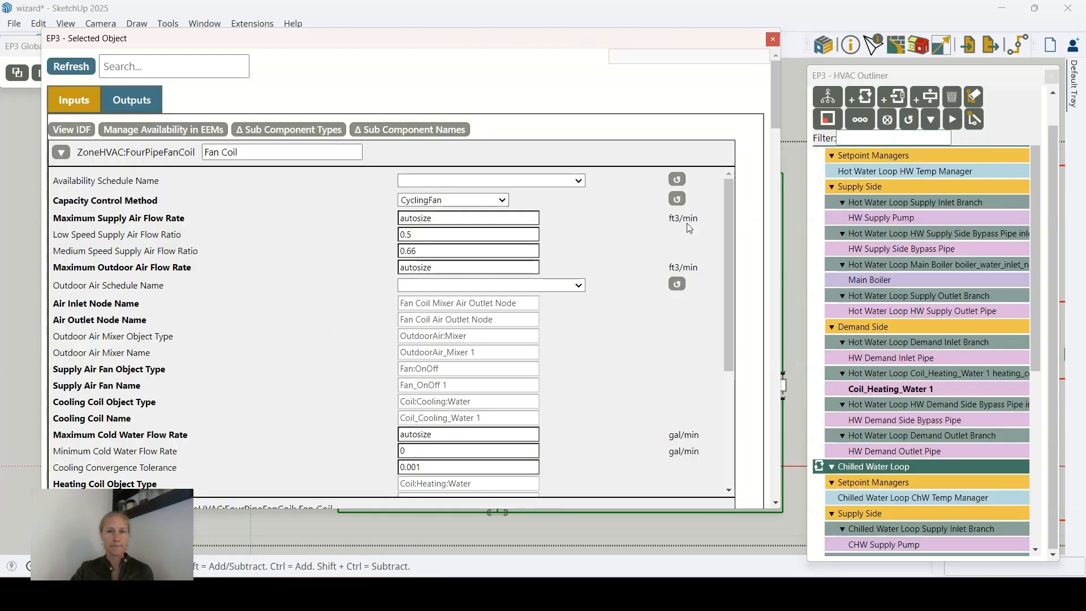
# Override the Low Speed Supply Air Flow Ratio with 0.33 for the replicated fan coil in Bottom Floor 01 Residential Apartments Zone.
pyautogui.moveTo(774, 85); pyautogui.dragTo(778, 143)
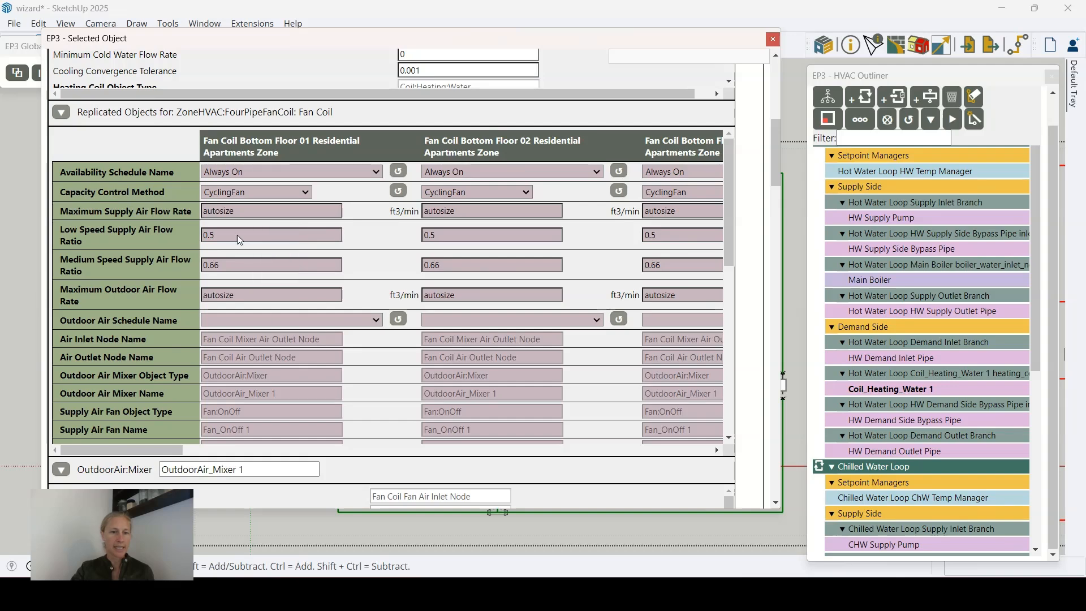
pyautogui.click(116, 231)
pyautogui.write('0.')
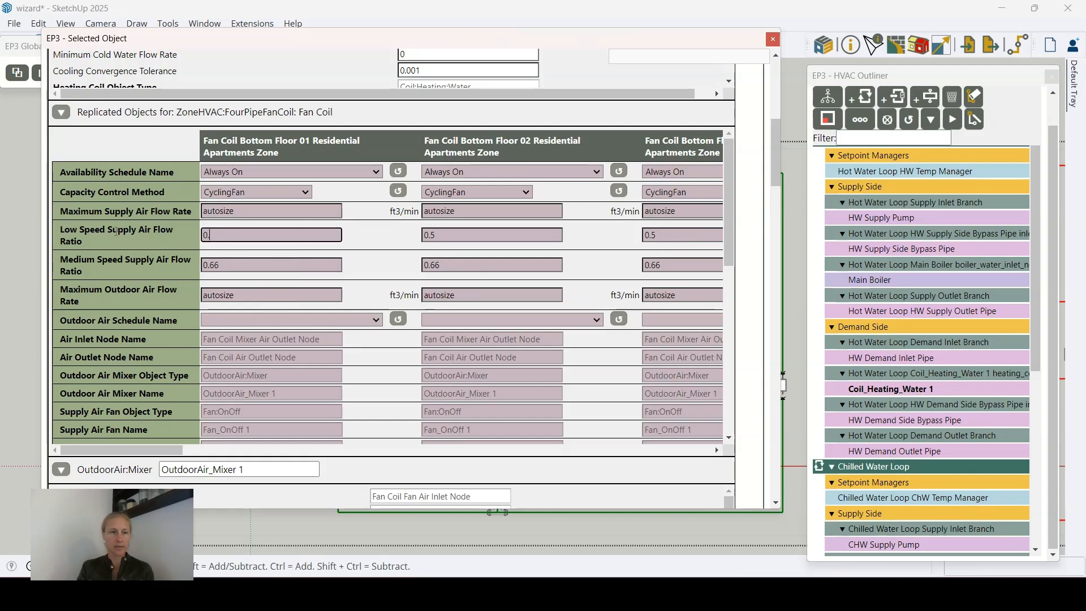
pyautogui.write('33')
pyautogui.press('Tab')
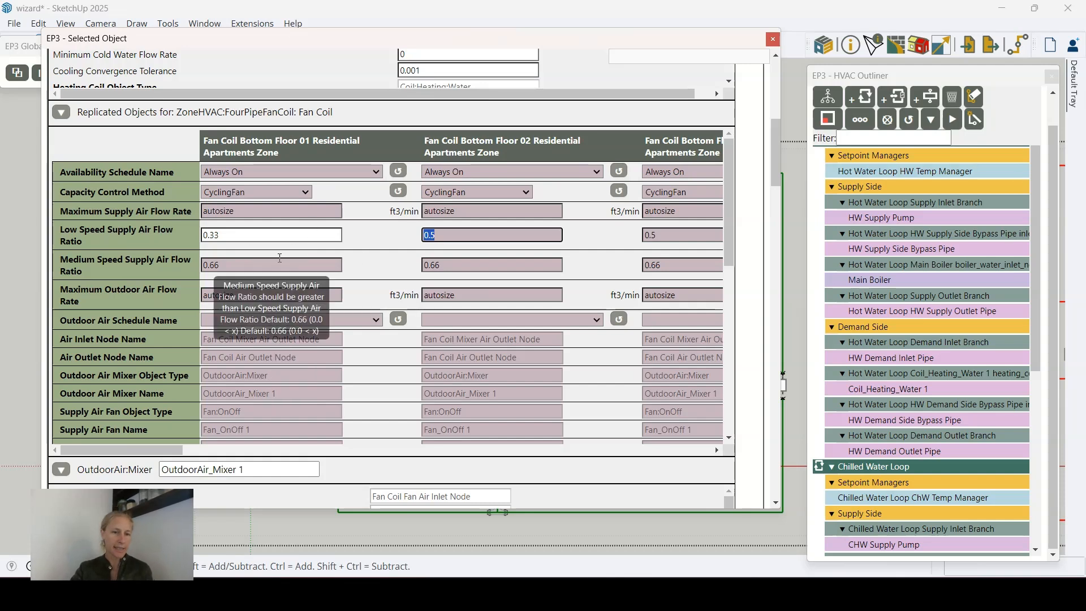
pyautogui.hotkey('shift', 'Tab')
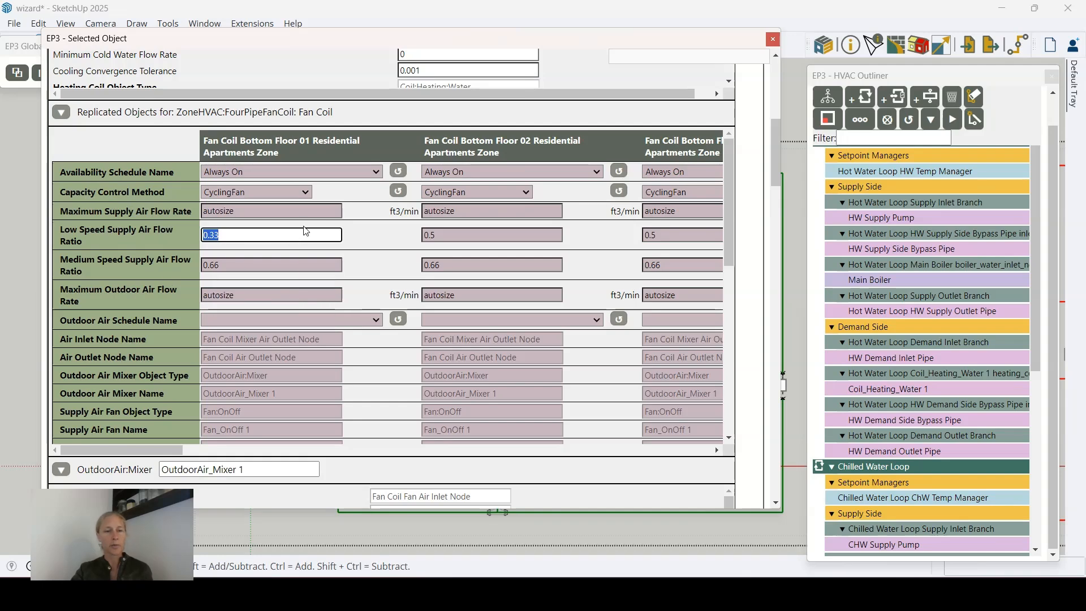
pyautogui.click(243, 234)
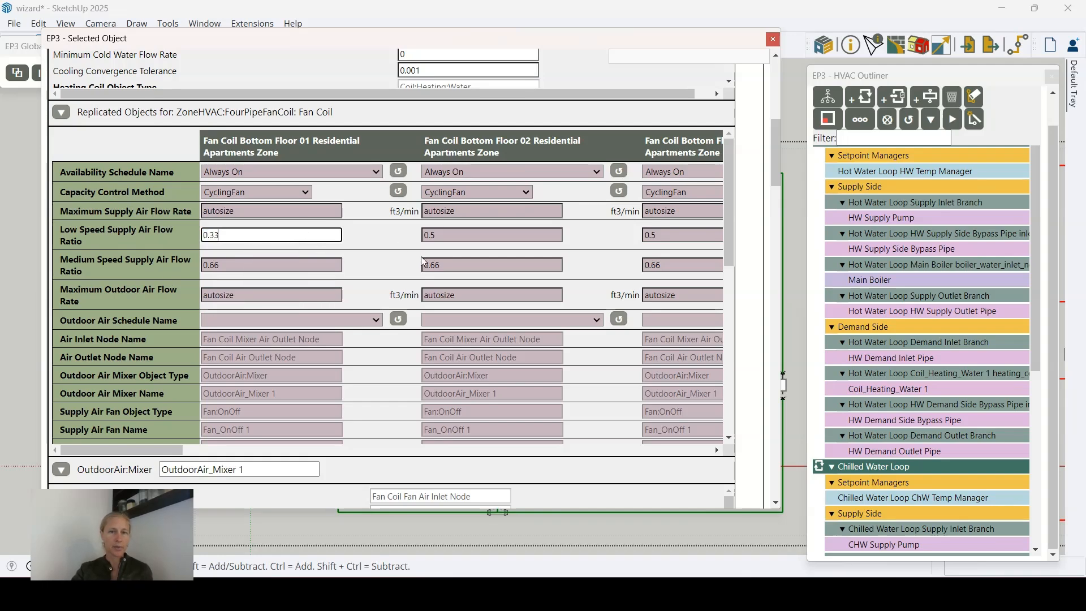
pyautogui.scroll(10, 424, 261)
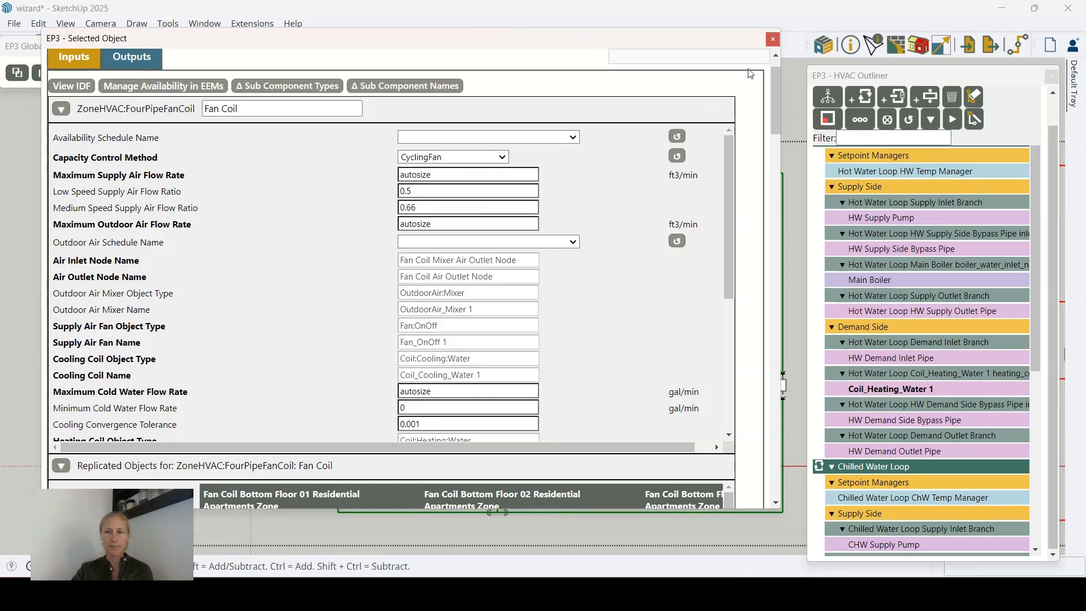
pyautogui.moveTo(778, 77); pyautogui.dragTo(772, 120)
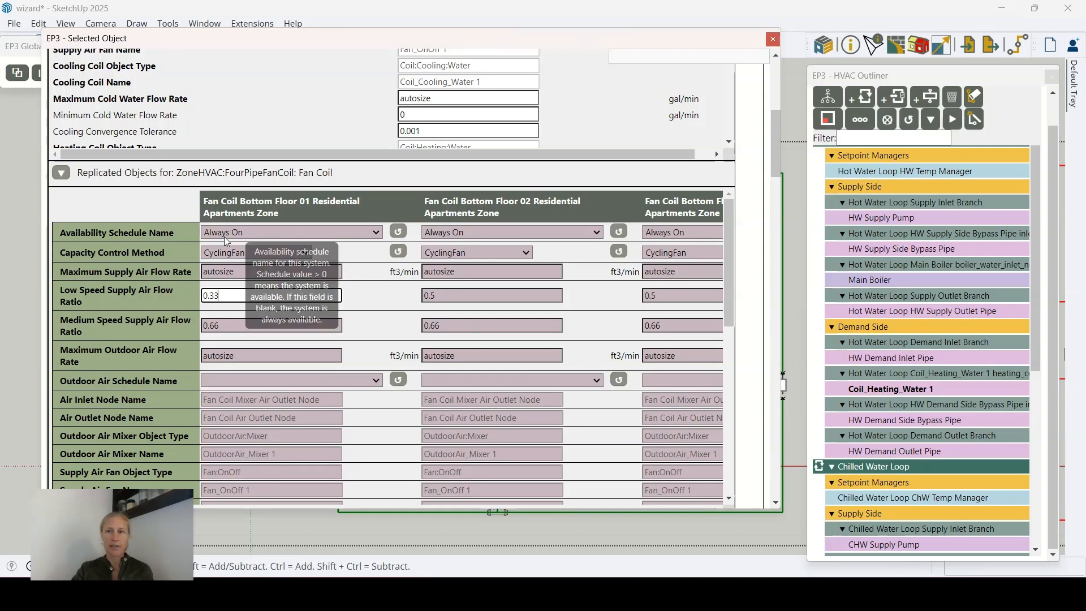
# Set the Residential Circulation zone template's ZoneHVAC Supply Air Fan Operating Mode Schedule to Always Off and close the schedules and loads window.
pyautogui.click(857, 50)
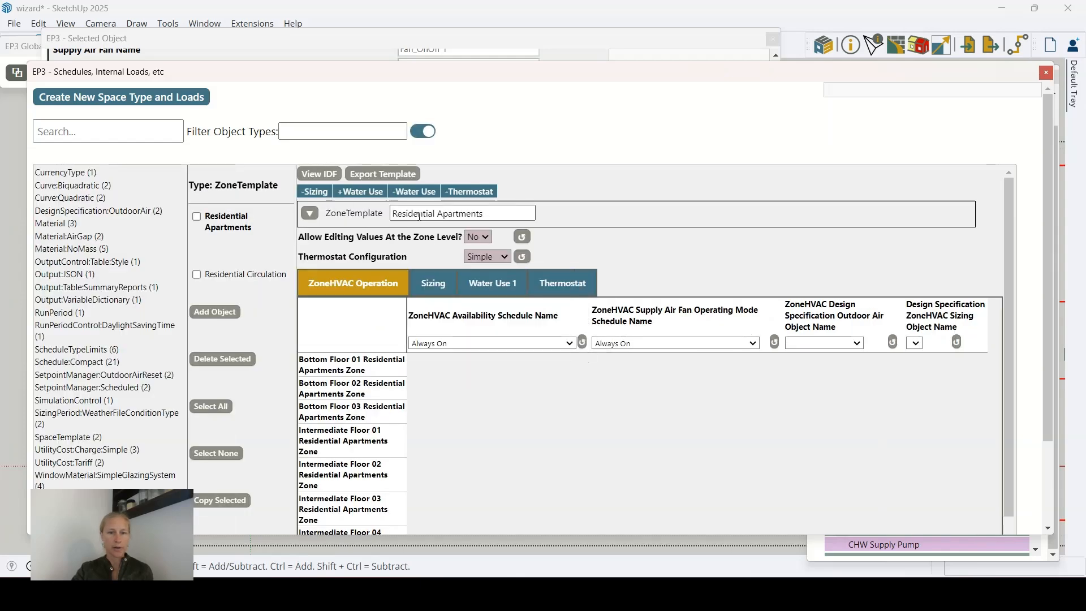
pyautogui.click(243, 274)
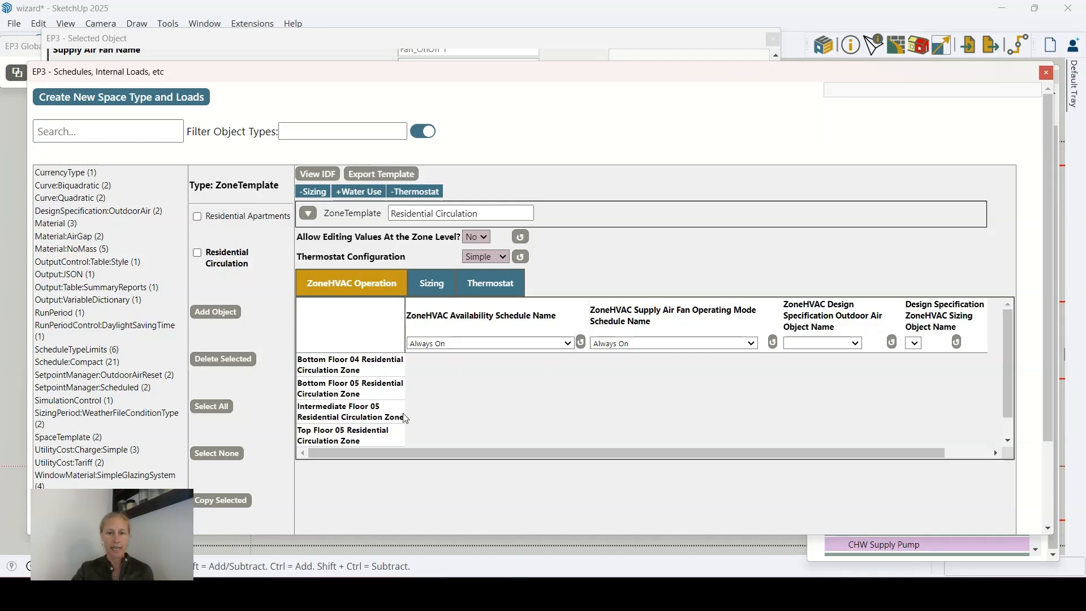
pyautogui.moveTo(626, 351)
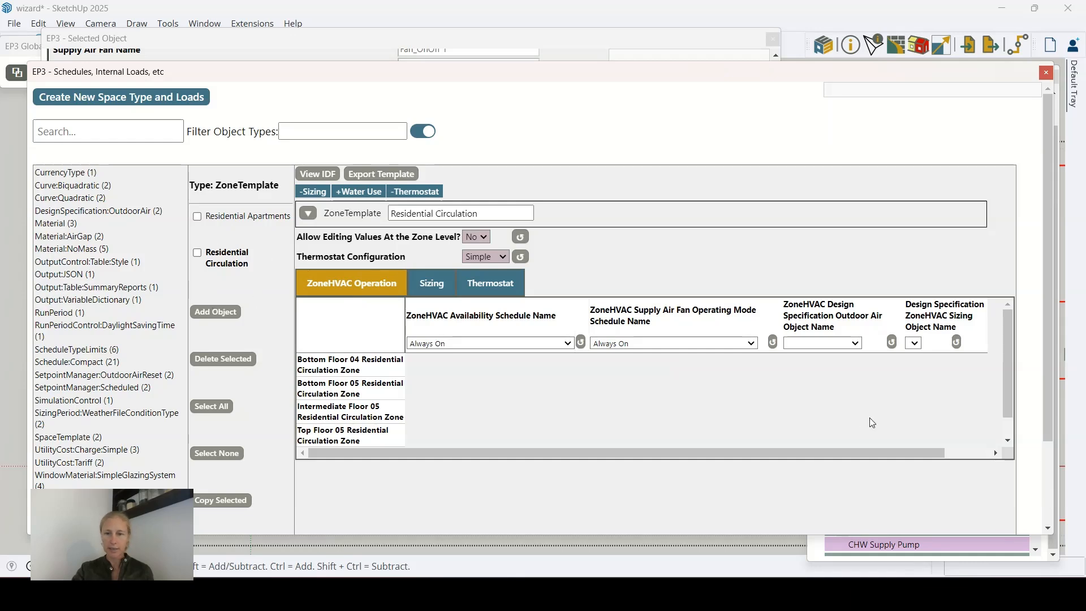
pyautogui.click(697, 342)
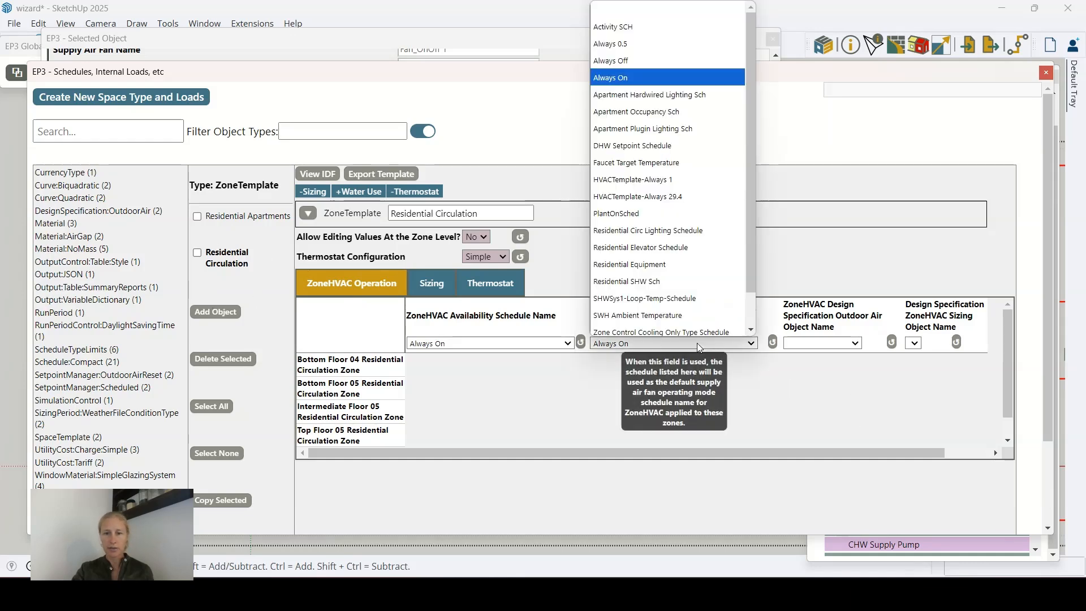
pyautogui.click(612, 60)
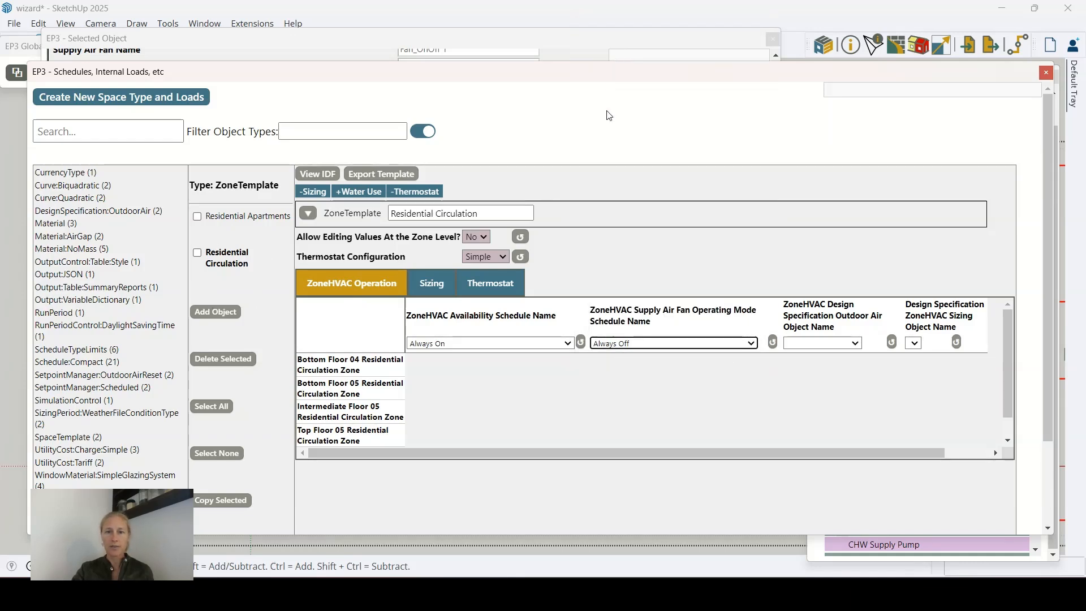
pyautogui.click(758, 427)
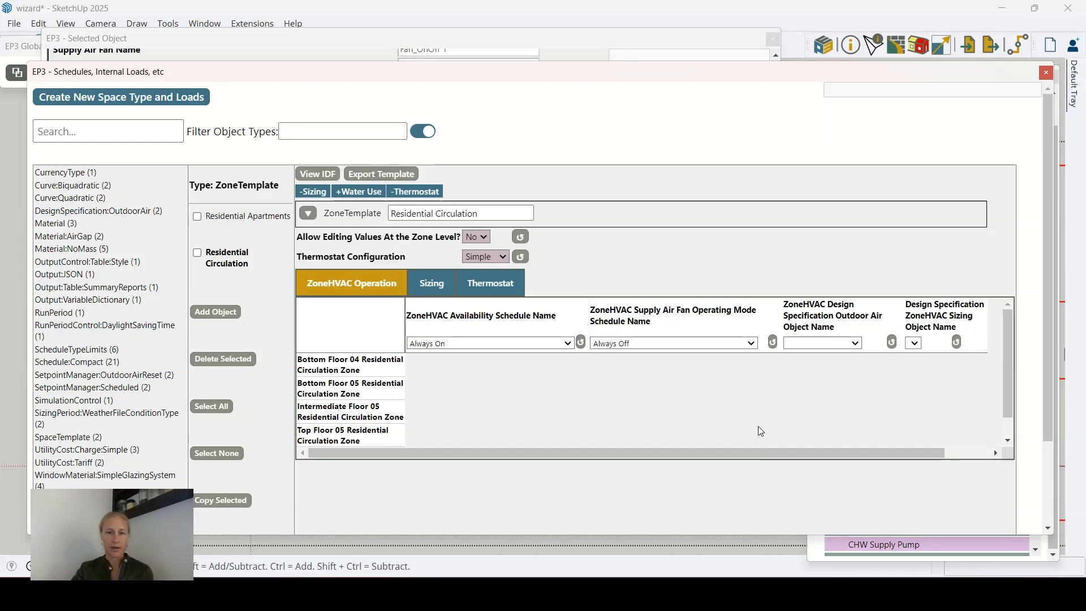
pyautogui.click(1047, 74)
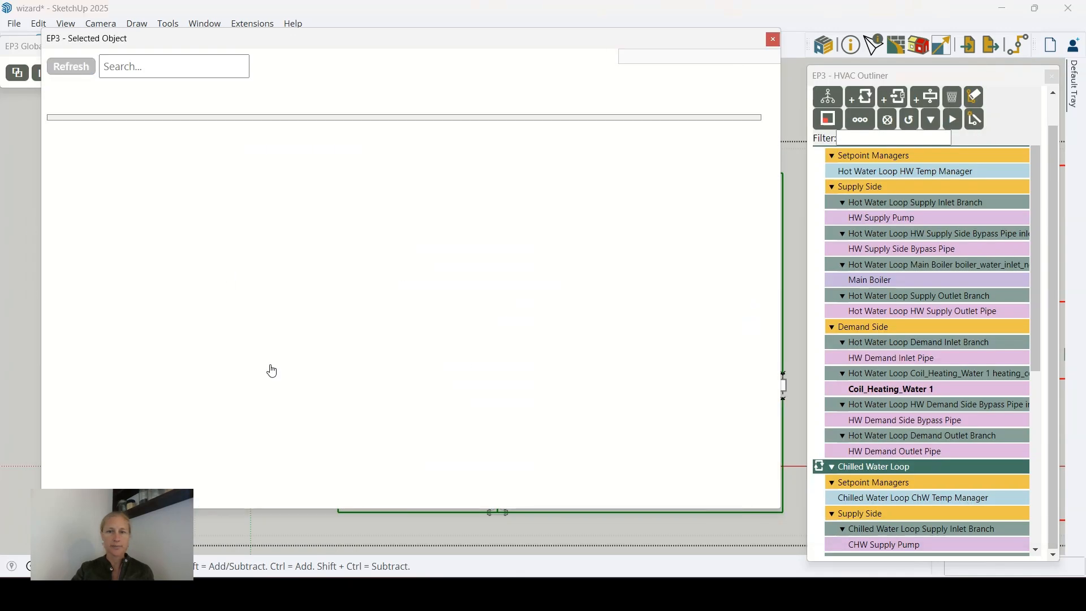
# Compare the Supply Air Fan Operating Mode Schedule of the replicated fan coils in the apartment and circulation zones.
pyautogui.scroll(-8, 371, 243)
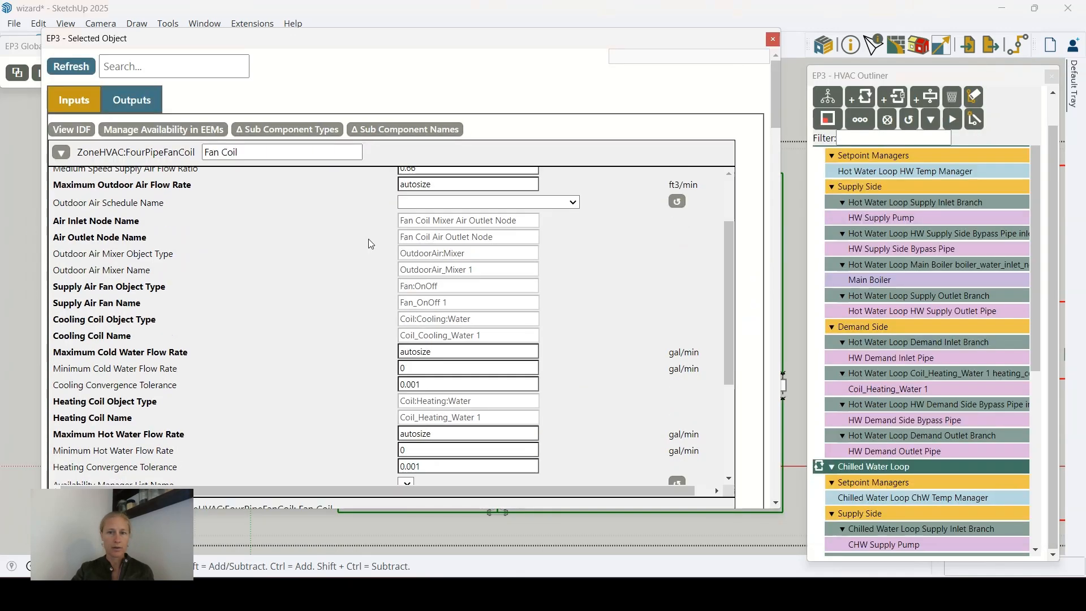
pyautogui.moveTo(779, 100); pyautogui.dragTo(712, 296)
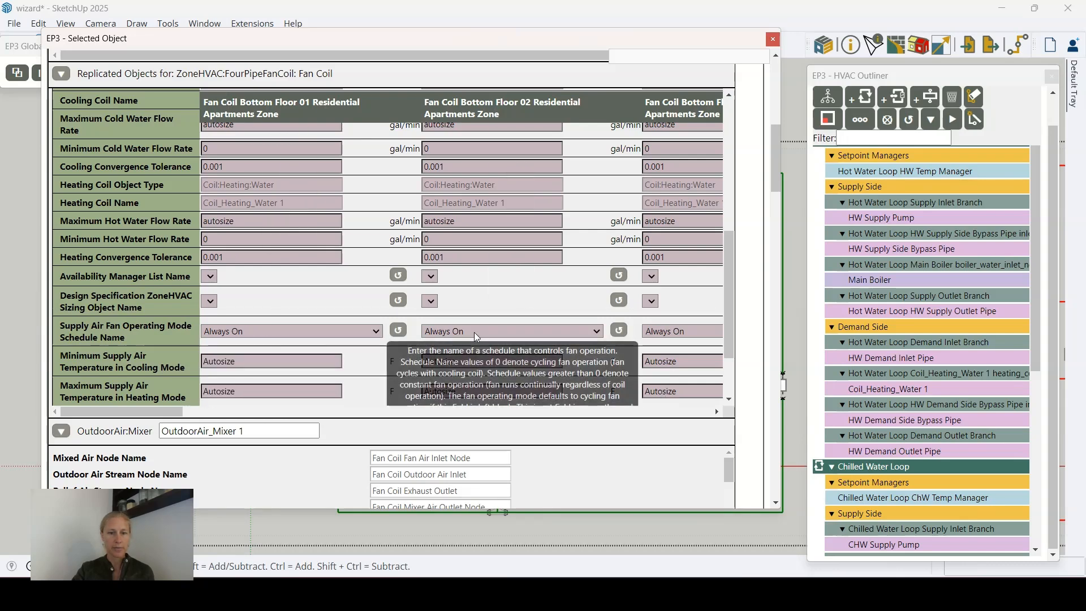
pyautogui.moveTo(147, 412); pyautogui.dragTo(271, 418)
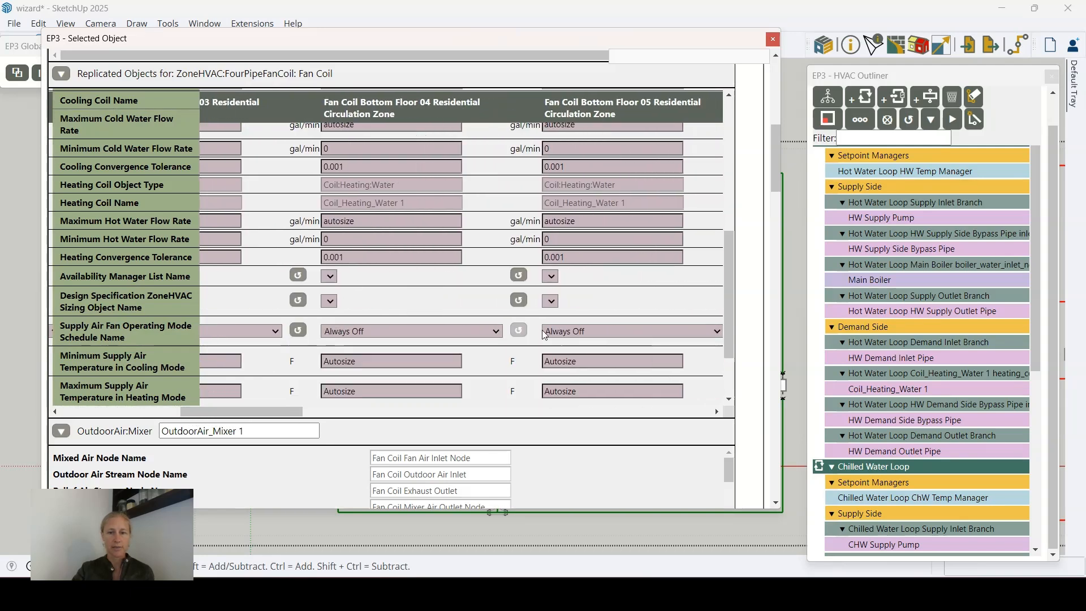
pyautogui.moveTo(244, 417); pyautogui.dragTo(108, 419)
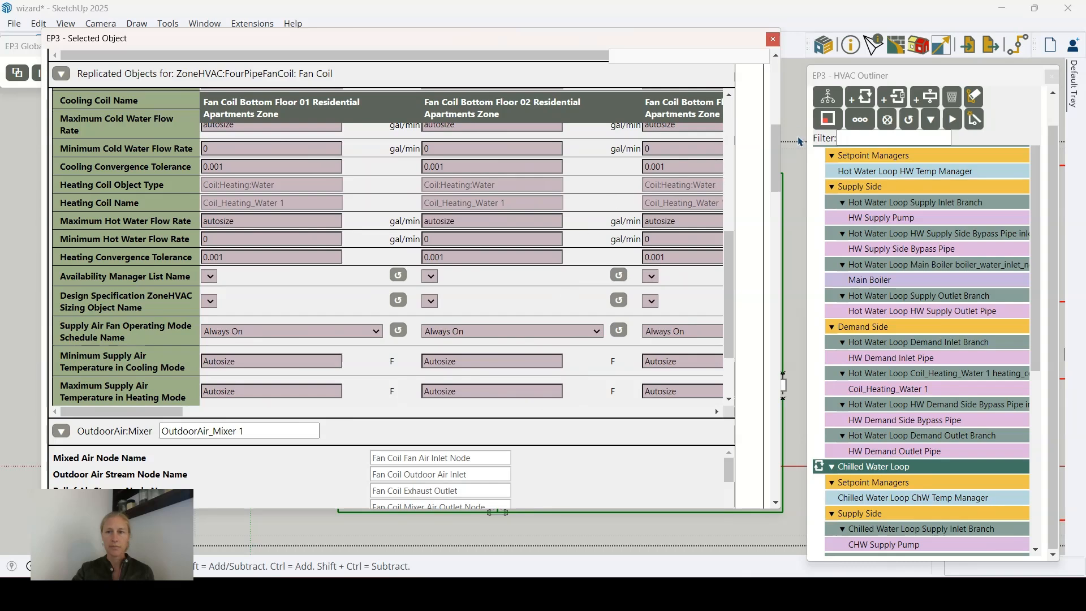
# Collapse the Fan Coil's input section and its Replicated Objects section.
pyautogui.moveTo(772, 148); pyautogui.dragTo(774, 85)
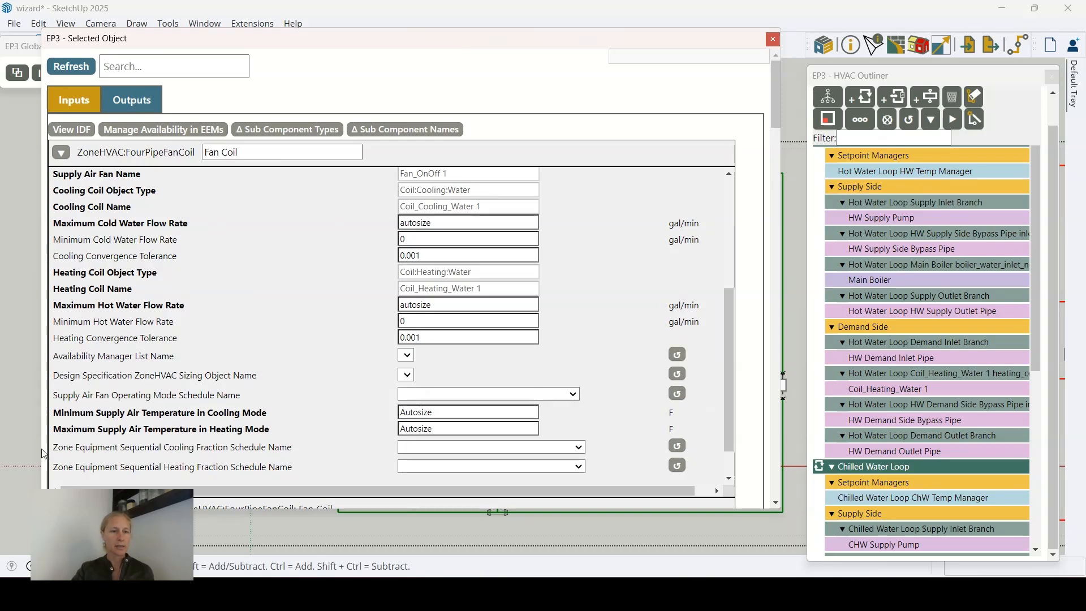
pyautogui.click(61, 152)
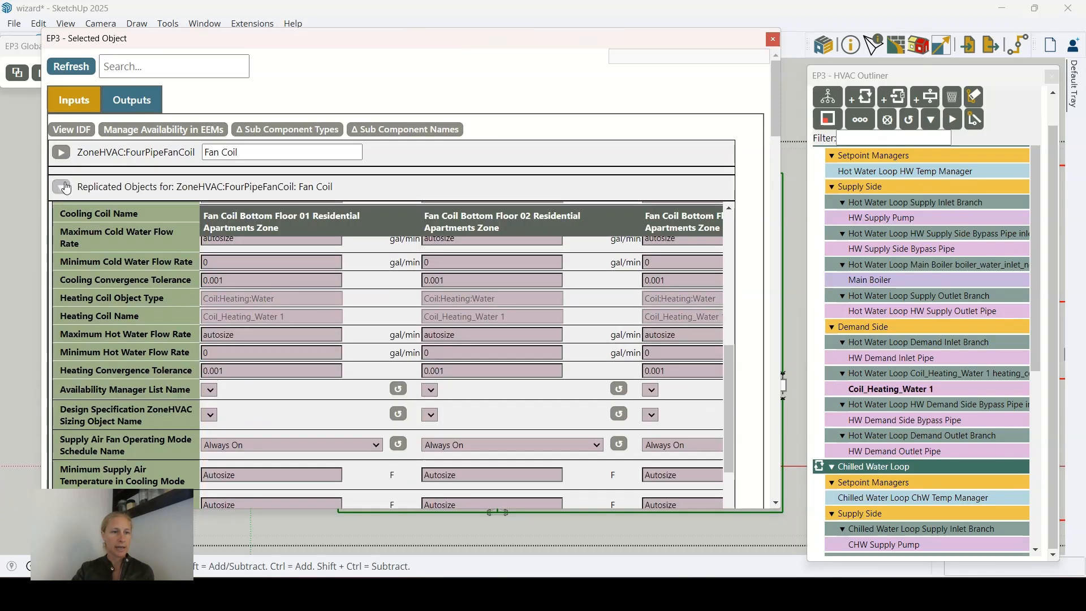
pyautogui.click(61, 187)
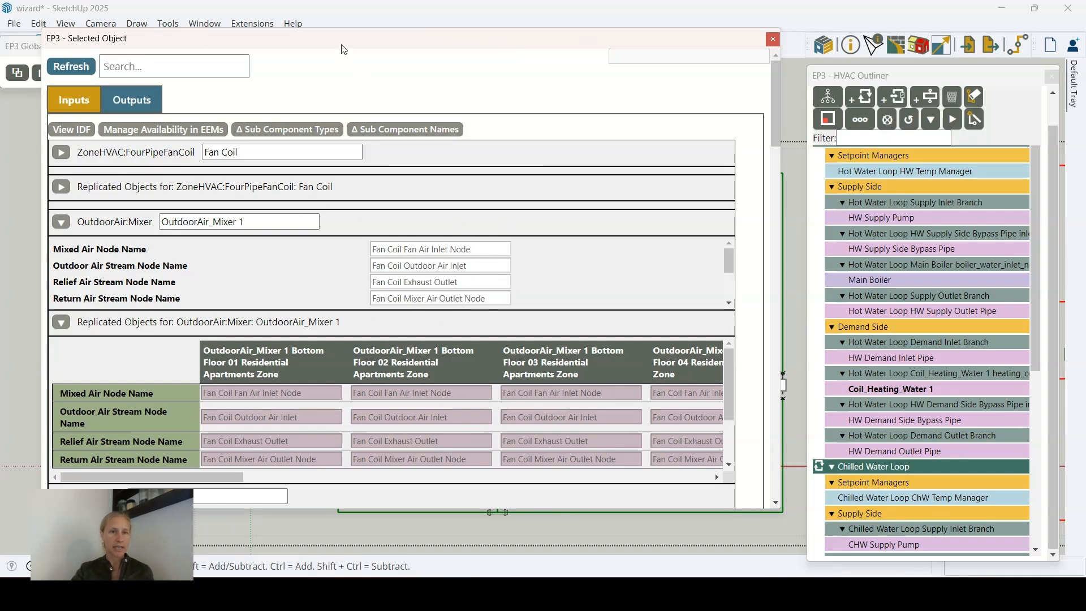
# Collapse the input and Replicated Objects sections of the OutdoorAir:Mixer and the Fan:OnOff.
pyautogui.moveTo(344, 49); pyautogui.dragTo(375, 102)
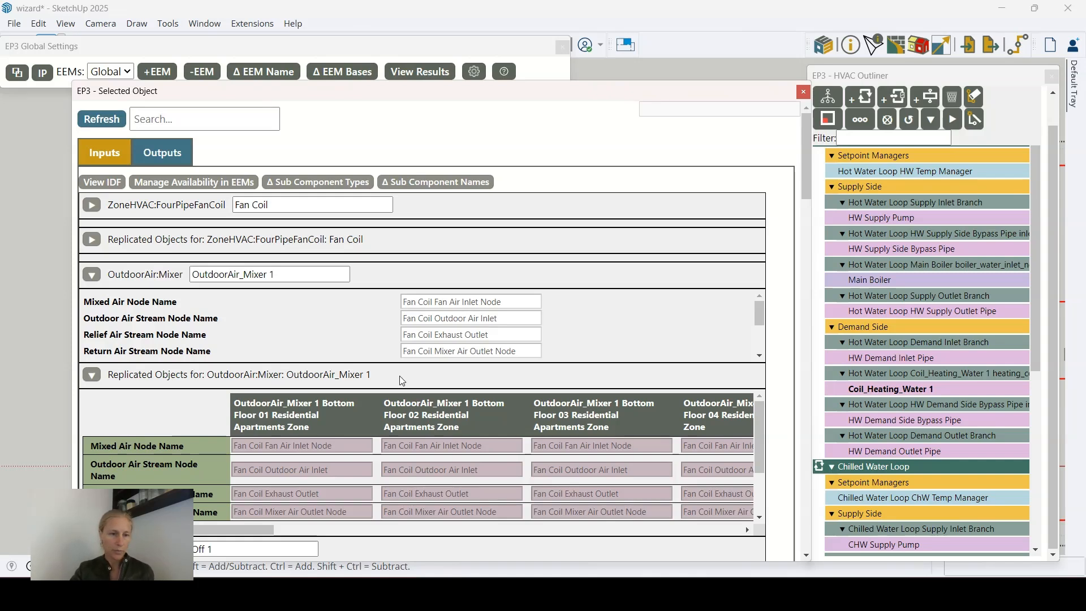
pyautogui.click(92, 275)
pyautogui.click(93, 309)
pyautogui.scroll(-1, 431, 262)
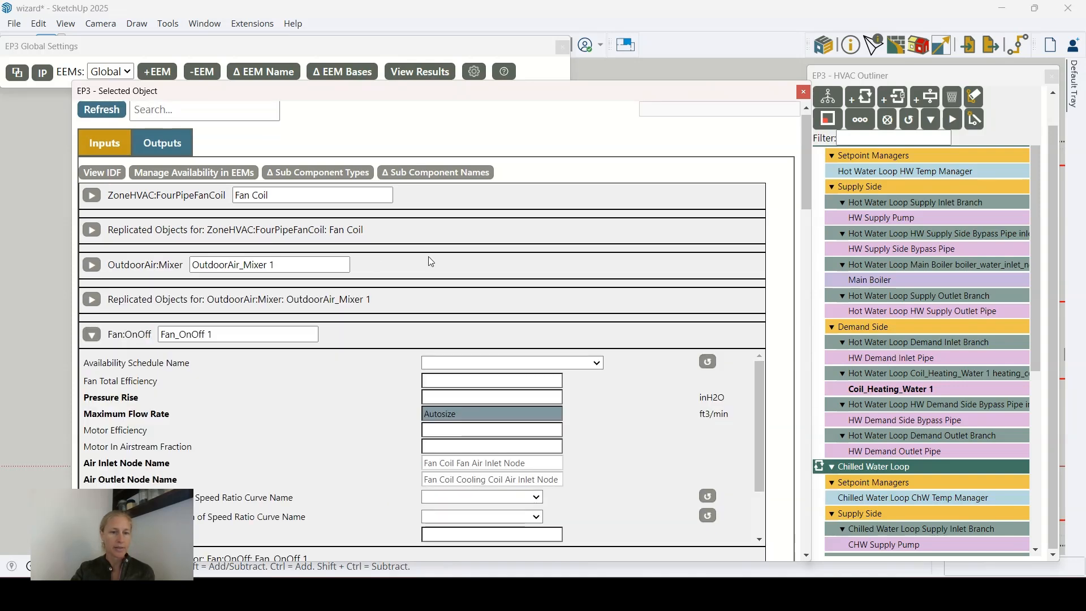
pyautogui.scroll(-1, 431, 261)
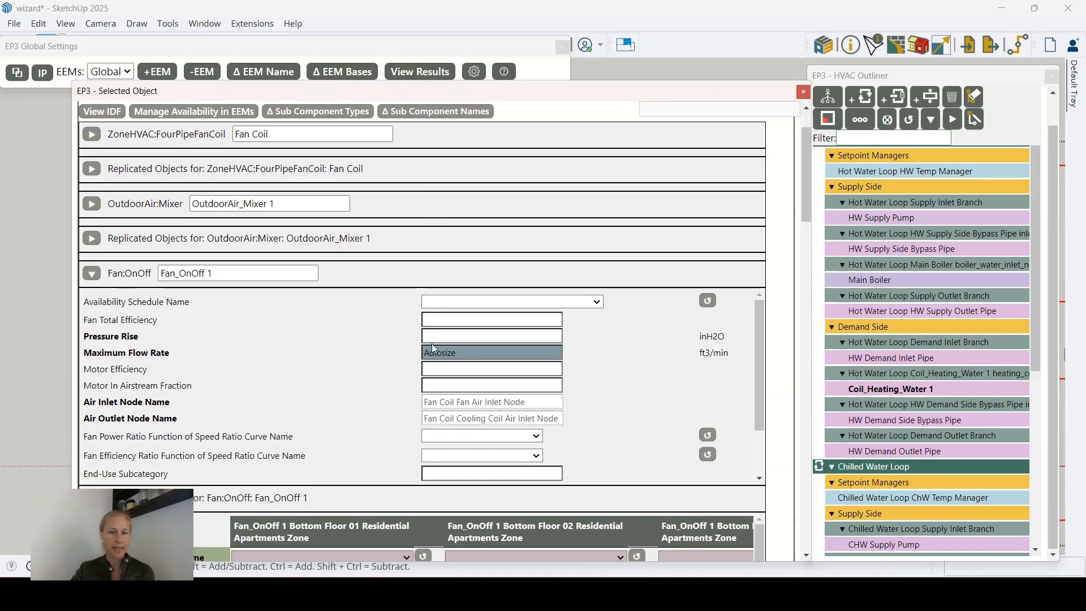
pyautogui.click(93, 282)
pyautogui.click(92, 308)
pyautogui.scroll(-2, 380, 327)
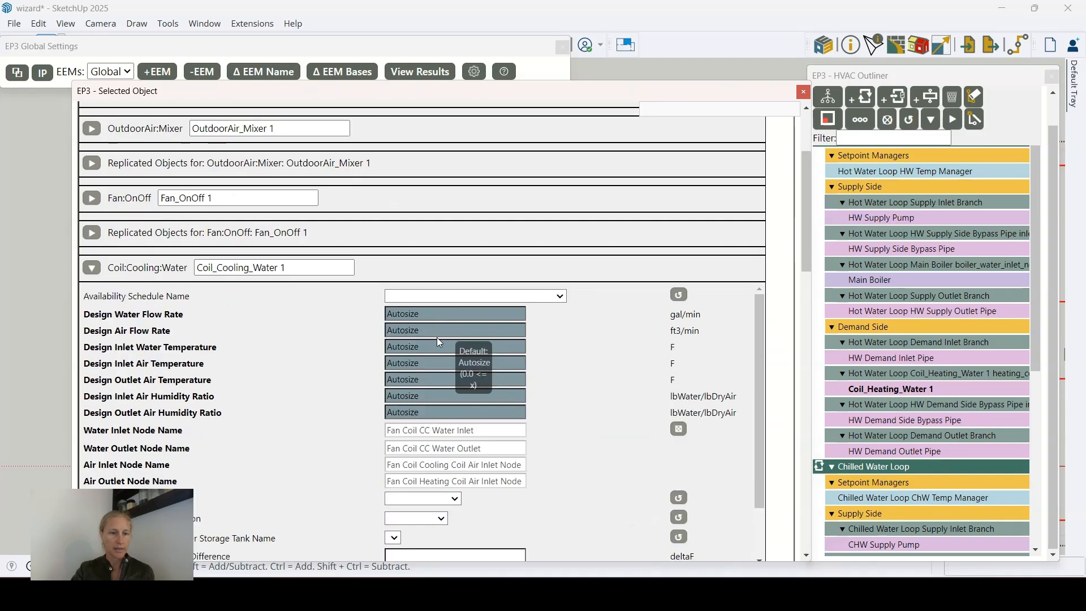
# Collapse the input and Replicated Objects sections of the Coil:Cooling:Water and the Coil:Heating:Water.
pyautogui.click(92, 202)
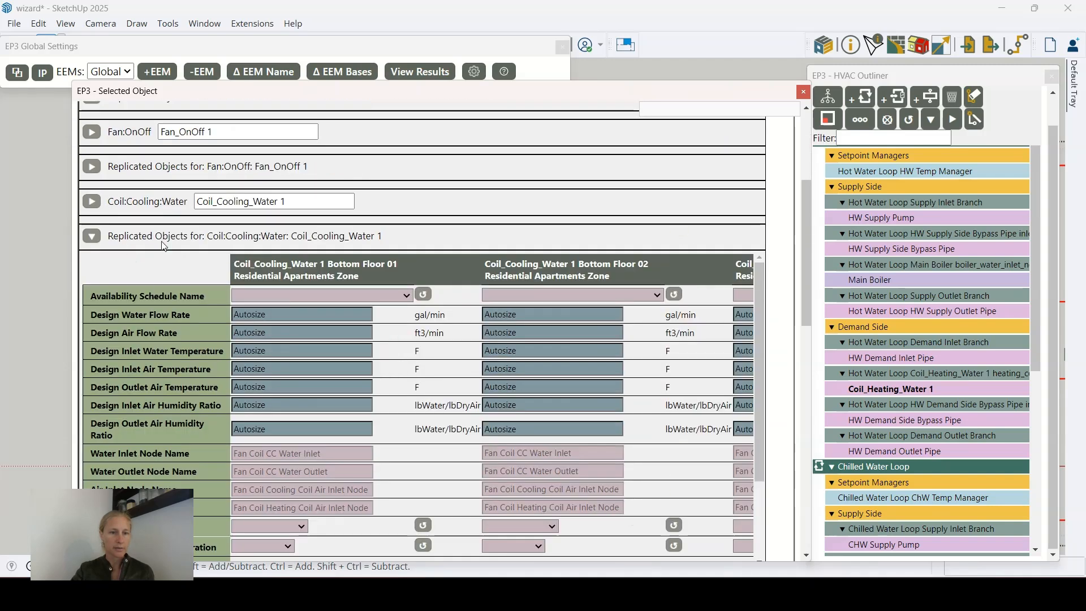
pyautogui.click(92, 236)
pyautogui.click(91, 271)
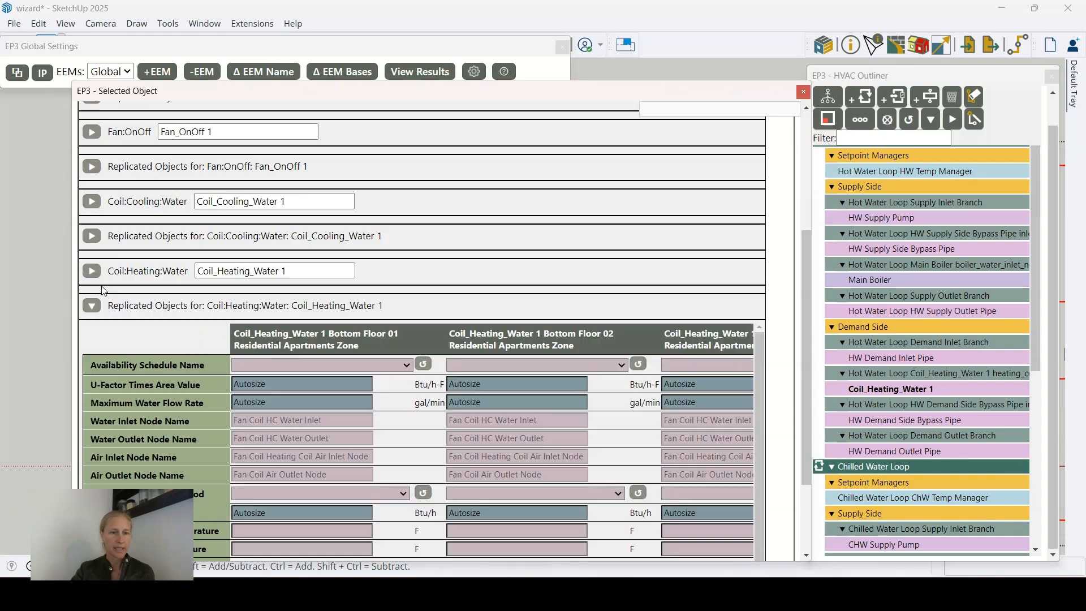
pyautogui.click(91, 306)
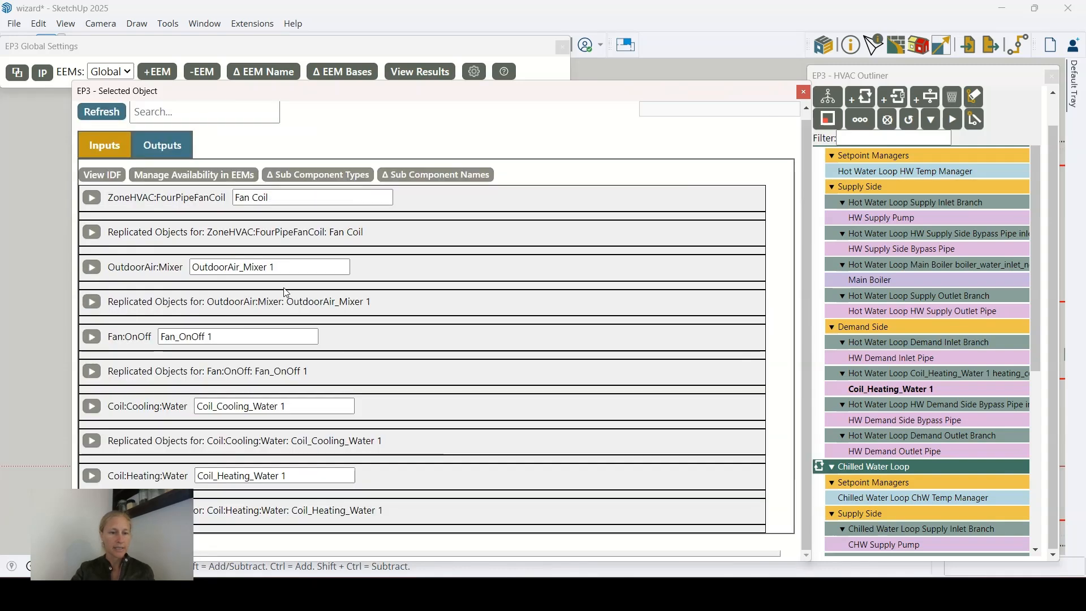
# Rename the Fan Coil's mixer, fan and coils after their parent object with the Sub Component Names function.
pyautogui.tripleClick(294, 476)
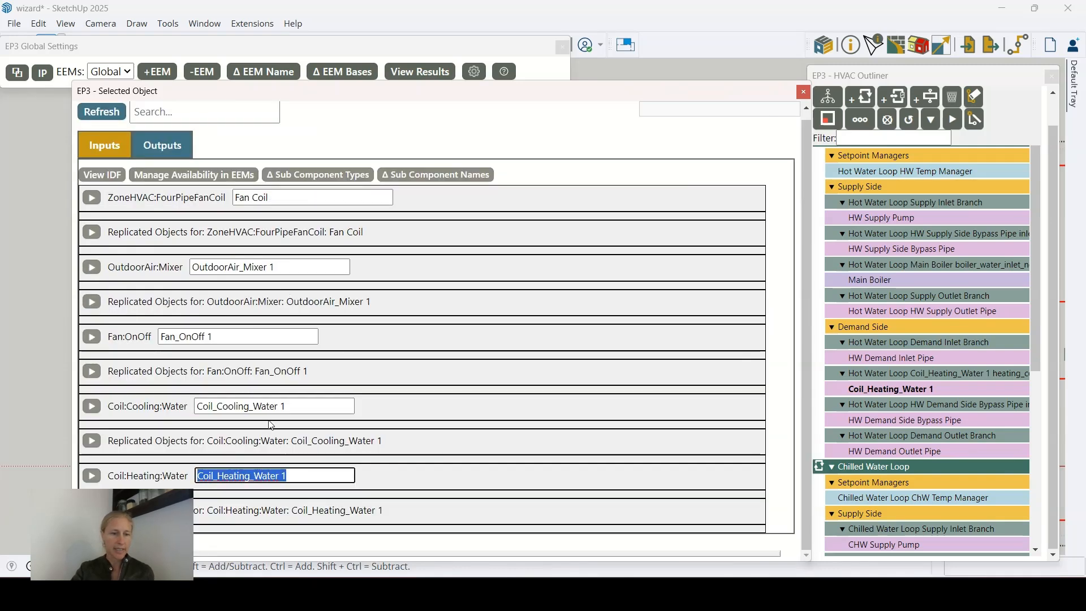
pyautogui.moveTo(309, 404); pyautogui.dragTo(170, 398)
pyautogui.click(502, 299)
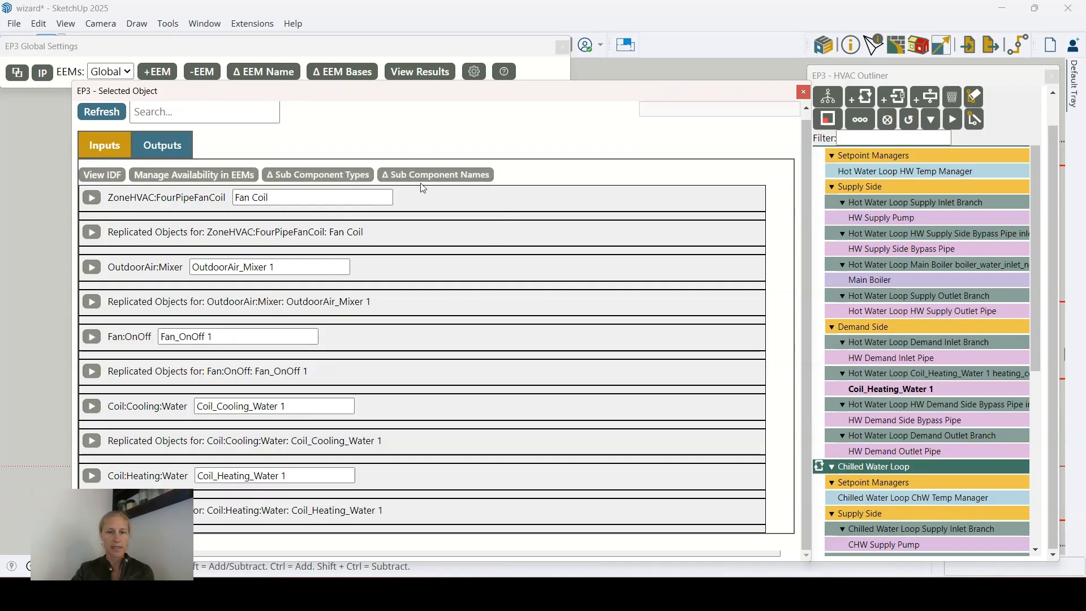
pyautogui.click(439, 178)
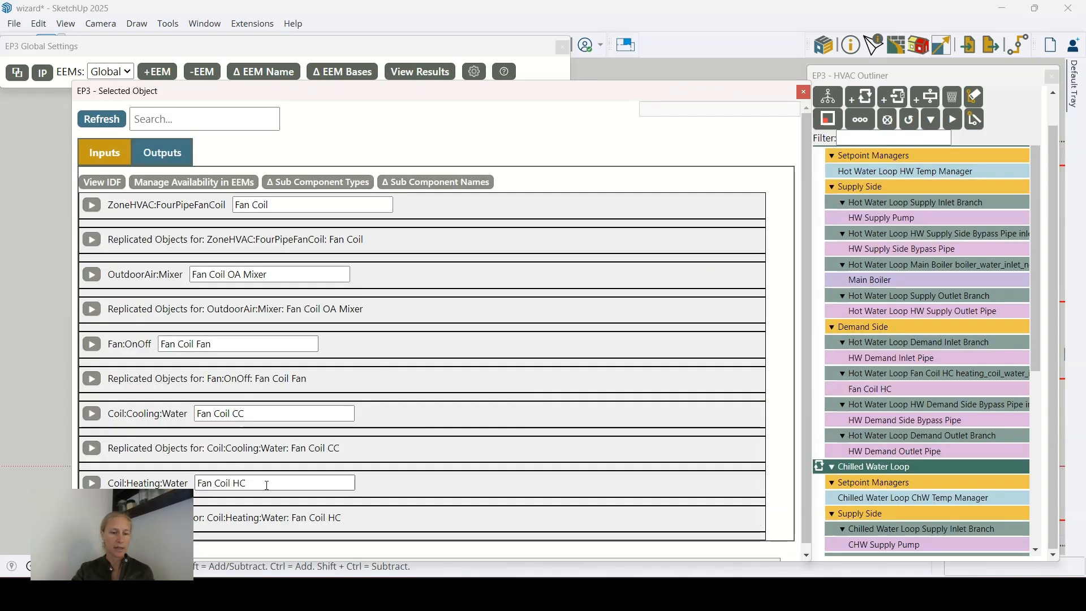
# Check the names of the Fan Coil, its OutdoorAir:Mixer and its Fan:OnOff for the shared prefix.
pyautogui.moveTo(281, 205); pyautogui.dragTo(212, 201)
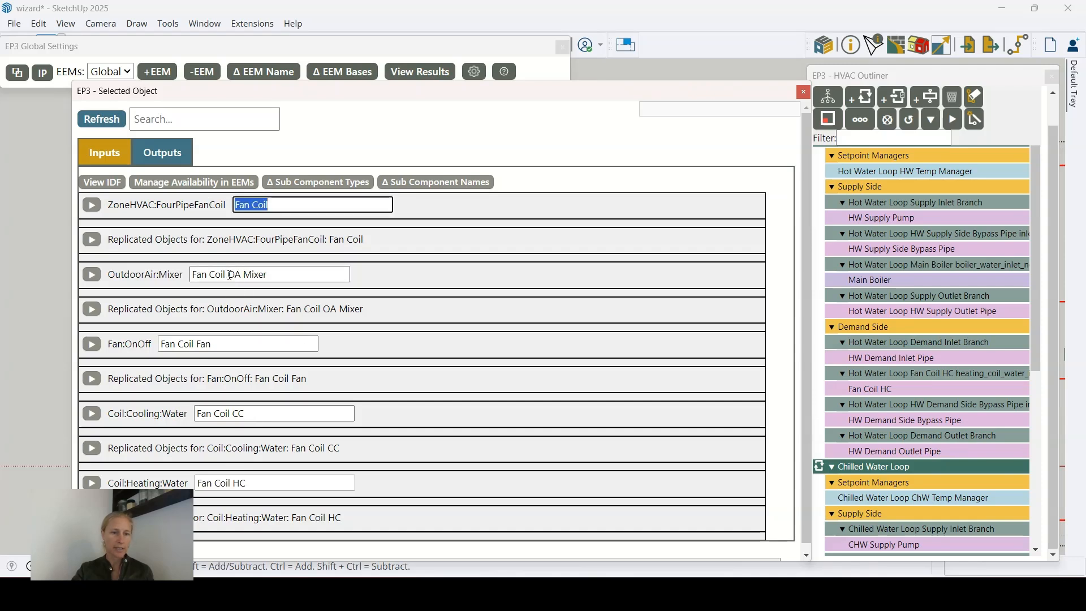
pyautogui.moveTo(235, 274); pyautogui.dragTo(268, 275)
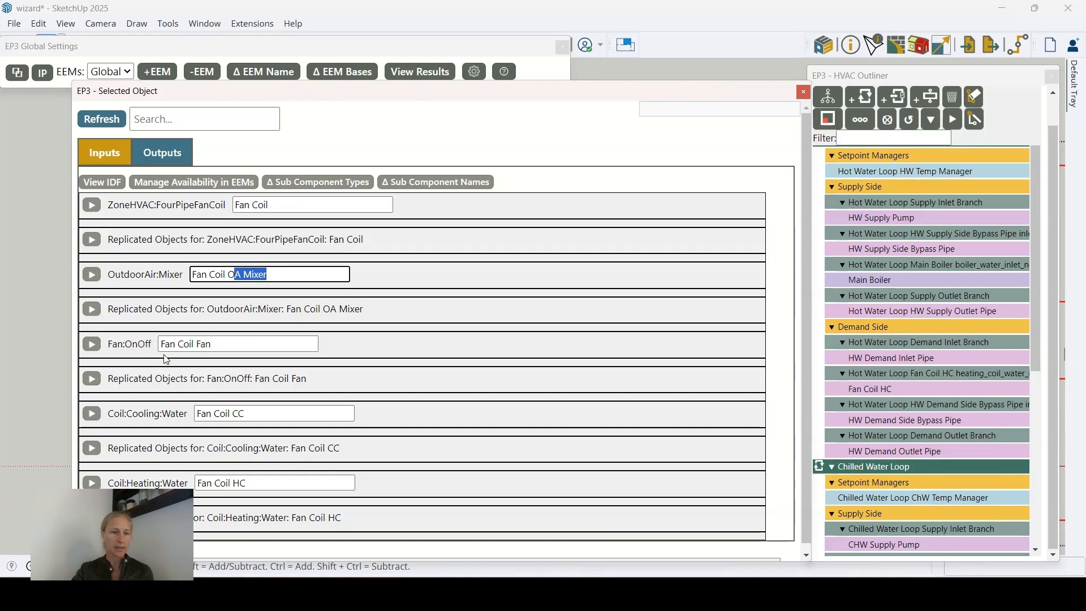
pyautogui.moveTo(194, 344); pyautogui.dragTo(165, 346)
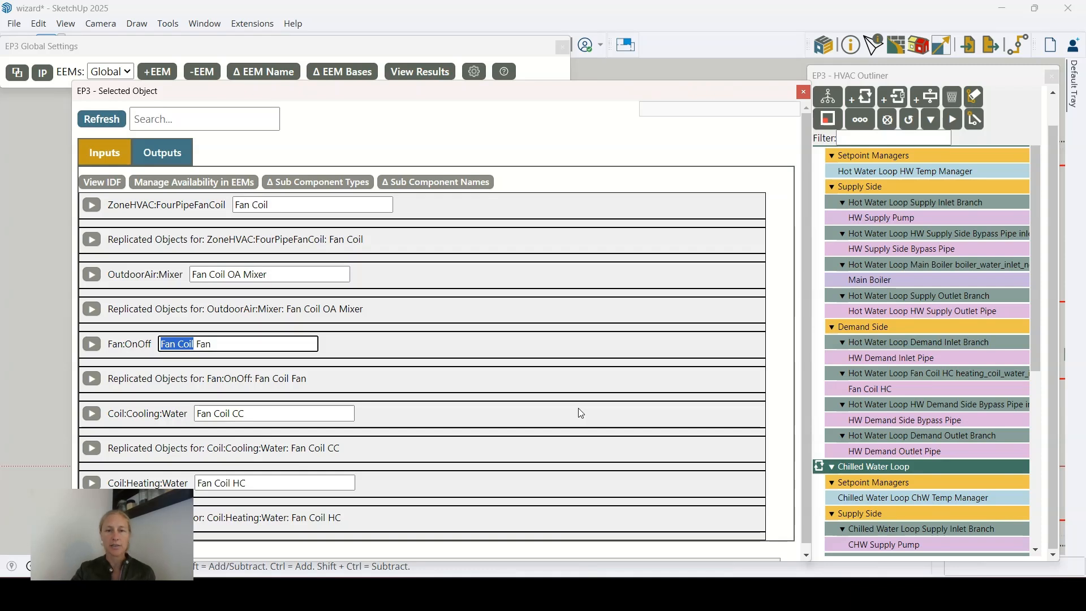
pyautogui.click(629, 188)
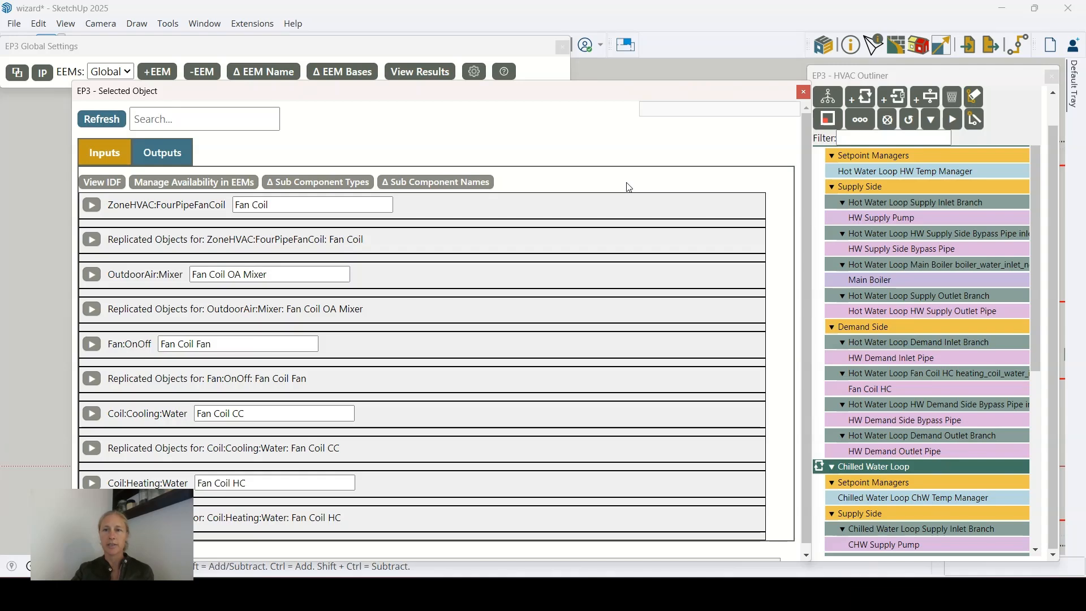
# Close the Fan Coil's Selected Object window, clear the selection and save the model.
pyautogui.click(803, 94)
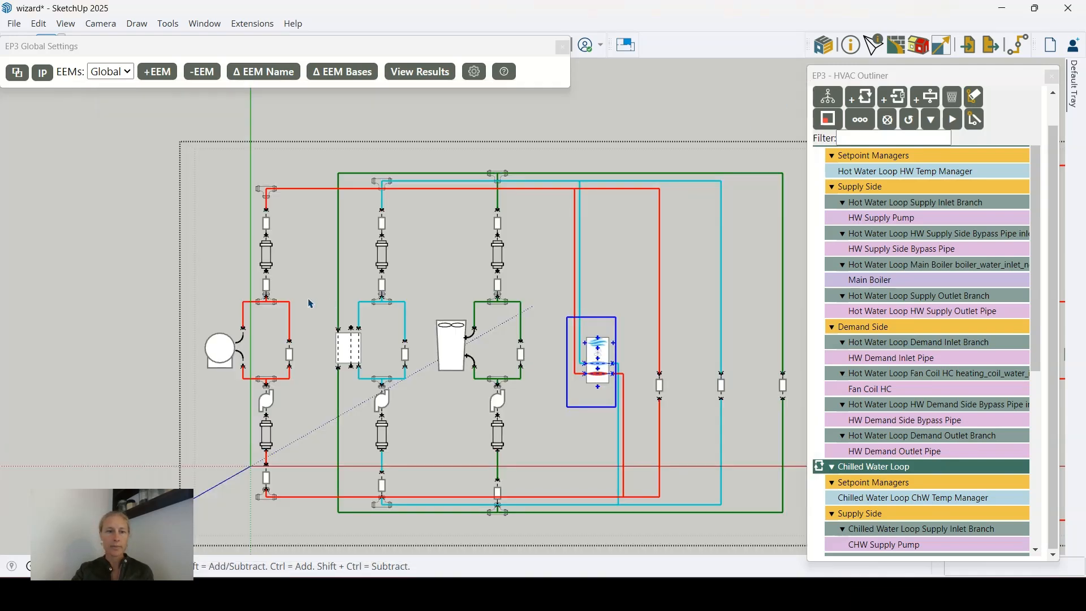
pyautogui.click(91, 300)
pyautogui.scroll(-3, 91, 226)
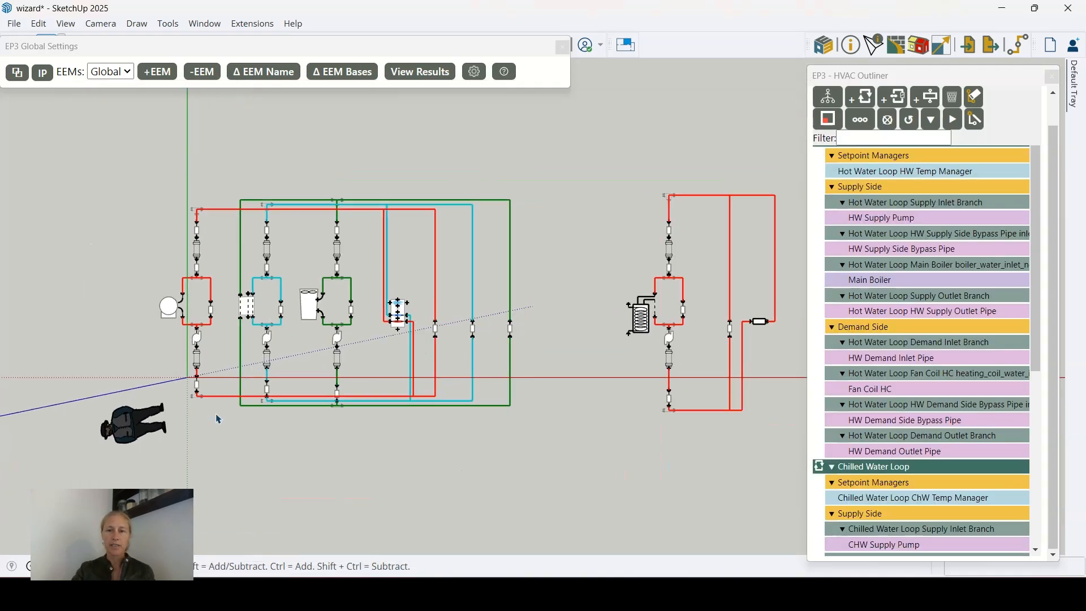
pyautogui.scroll(-2, 216, 416)
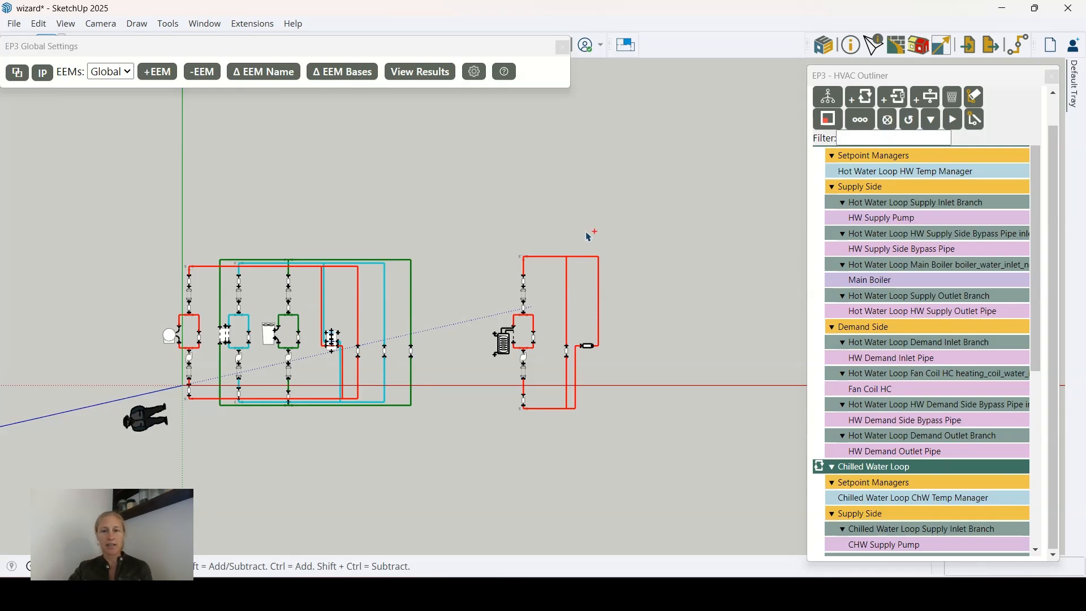
pyautogui.hotkey('ctrl', 's')
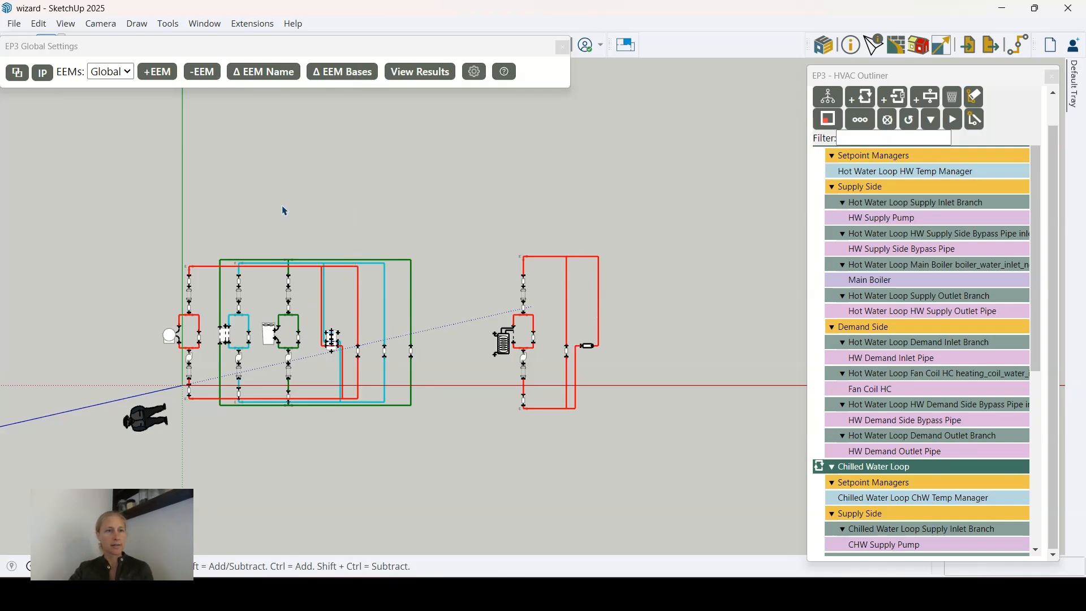
# Start the simulation export and accept the proposed outside boundary conditions for the construction materials.
pyautogui.click(998, 52)
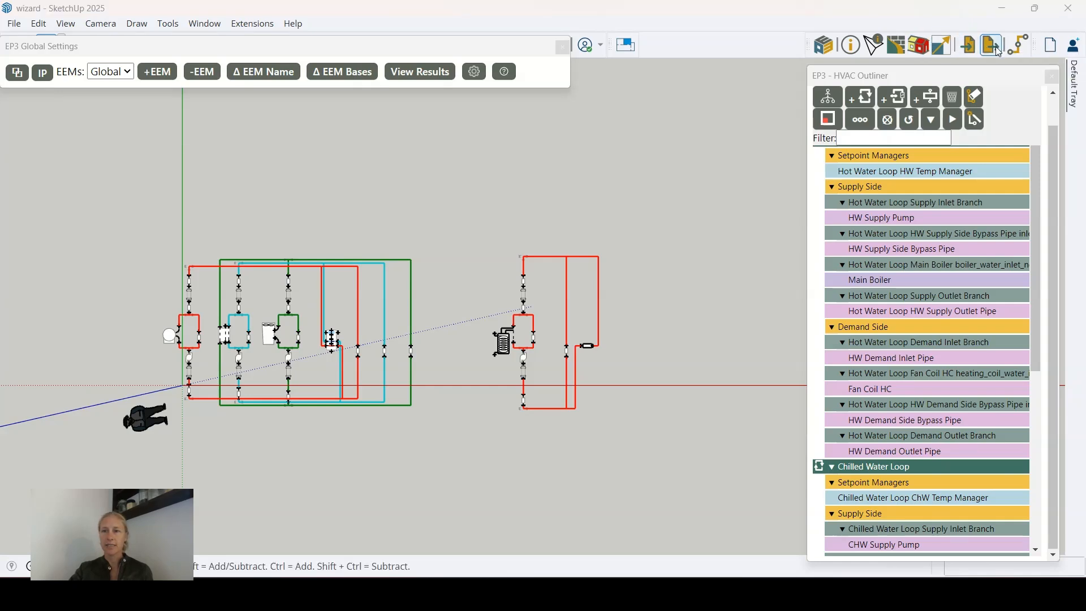
pyautogui.moveTo(499, 167); pyautogui.dragTo(437, 150)
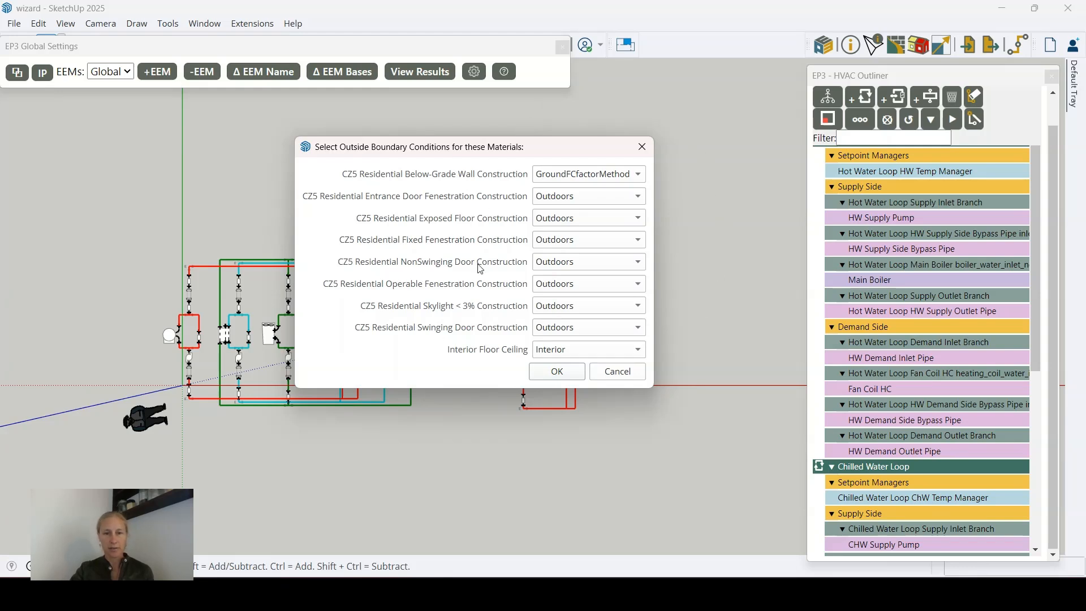
pyautogui.click(556, 371)
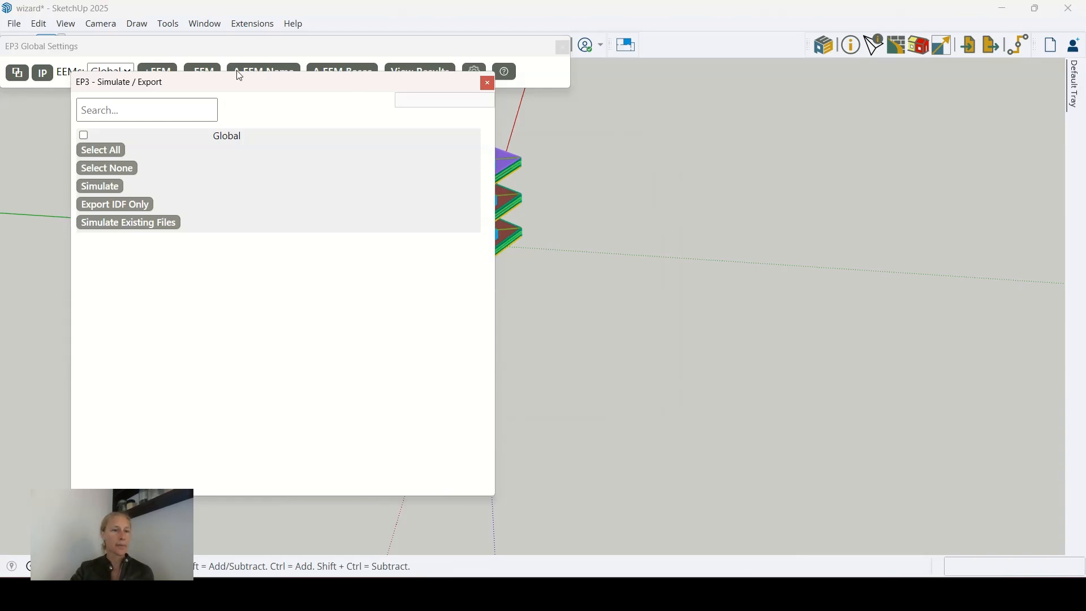
# Include the Global EEM in the run and start its simulation.
pyautogui.moveTo(181, 88); pyautogui.dragTo(621, 102)
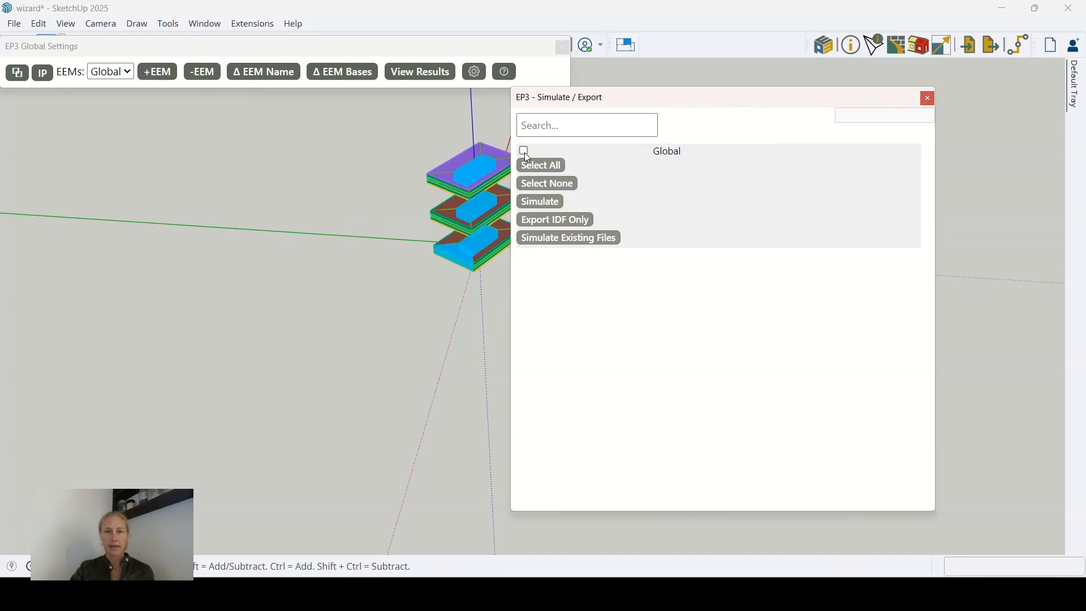
pyautogui.click(525, 151)
pyautogui.moveTo(692, 156); pyautogui.dragTo(593, 161)
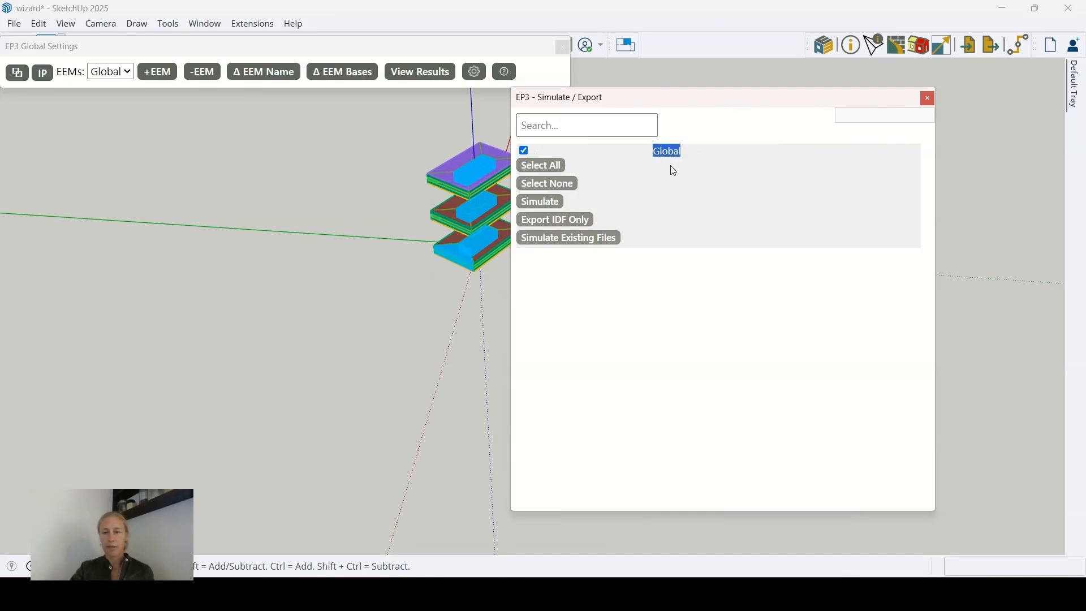
pyautogui.click(766, 184)
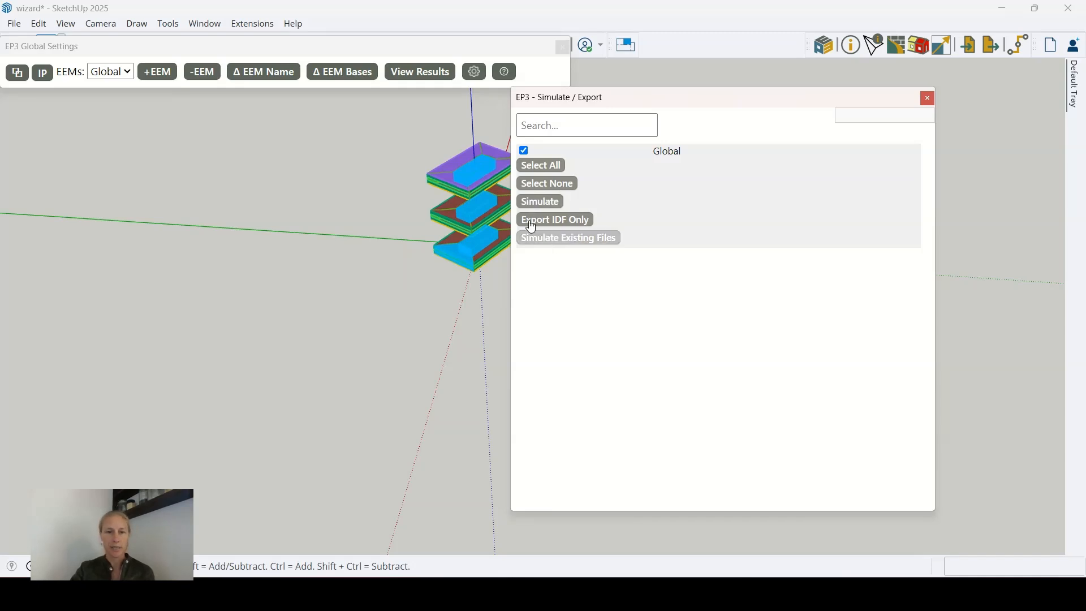
pyautogui.click(549, 202)
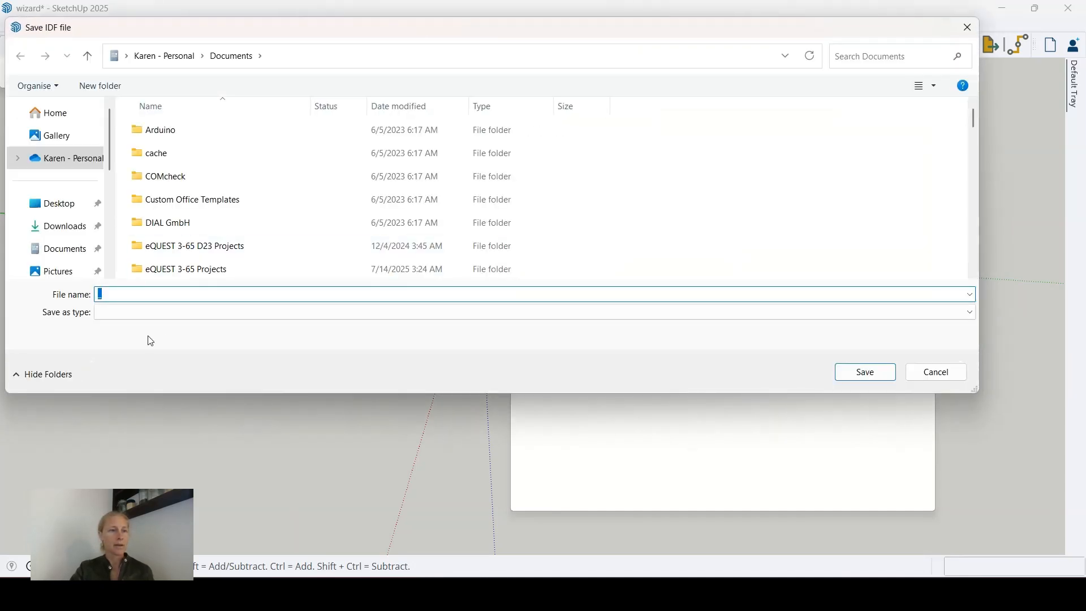
# Save the IDF in the wizard folder, overwrite the existing Global.idf and start the export.
pyautogui.scroll(-5, 85, 199)
pyautogui.click(61, 180)
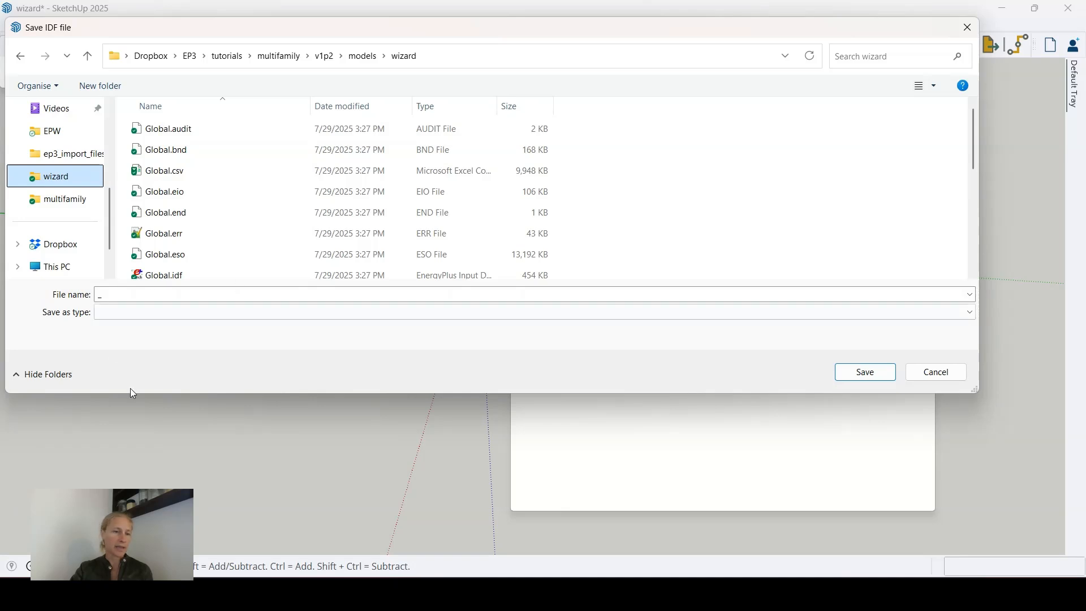
pyautogui.click(867, 372)
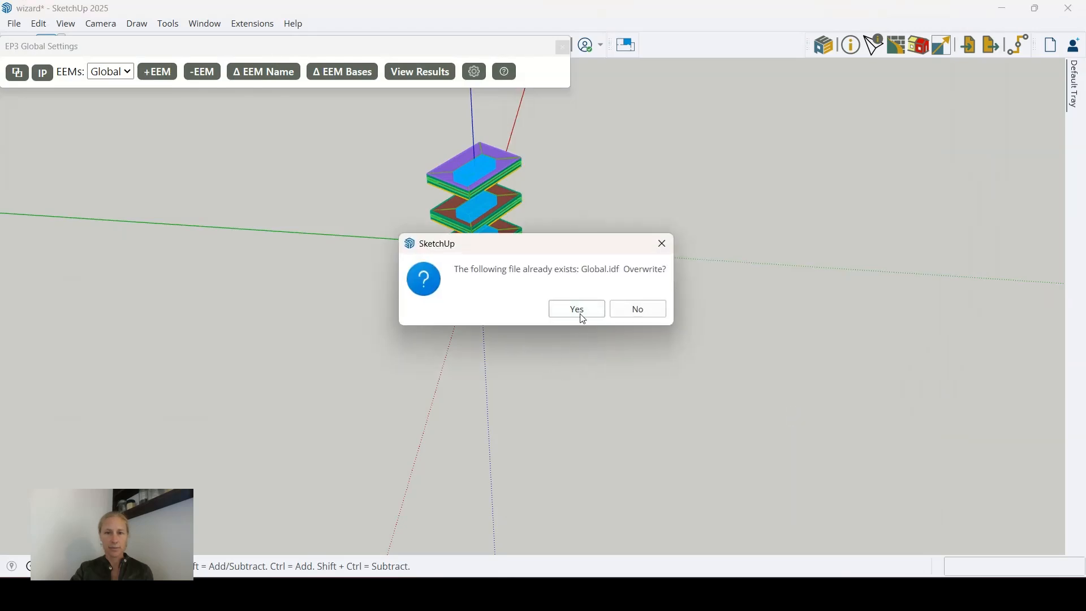
pyautogui.click(582, 316)
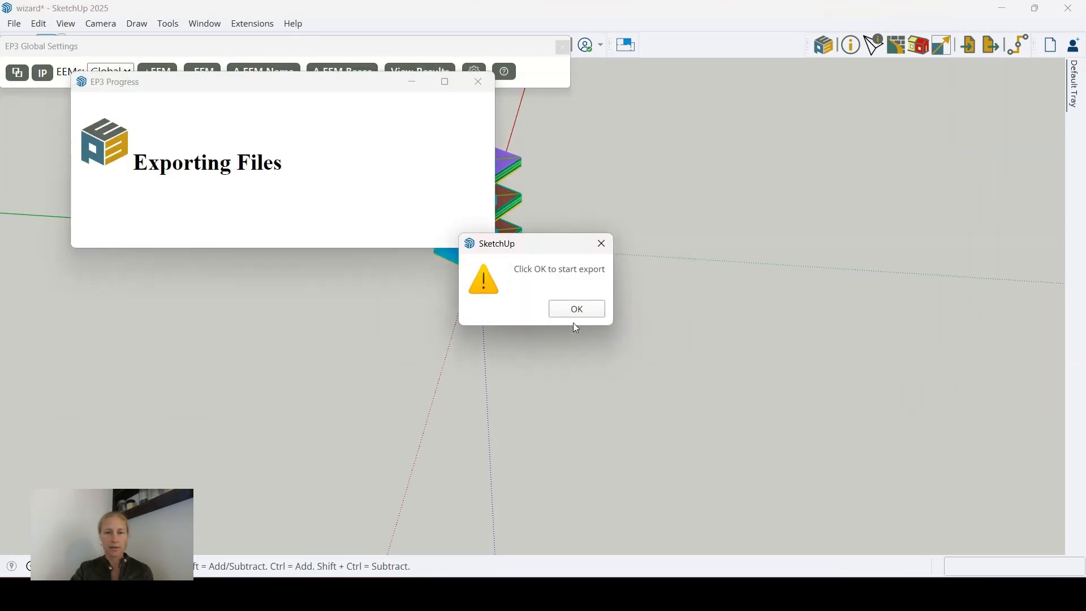
pyautogui.click(581, 309)
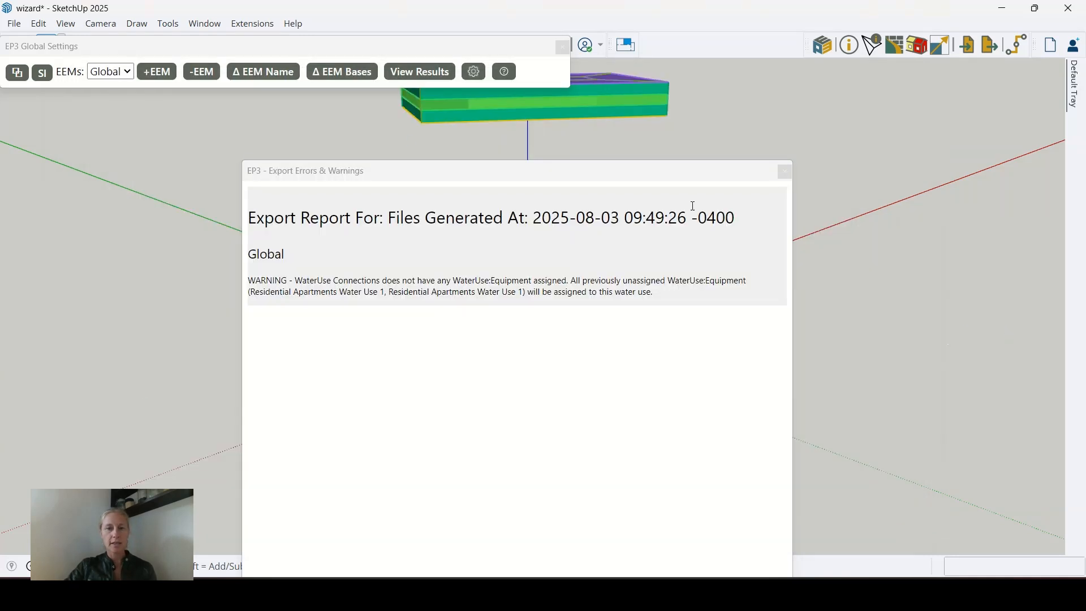
# Review the export errors and warnings report for Global alongside the building model, and close it.
pyautogui.moveTo(595, 179); pyautogui.dragTo(808, 169)
pyautogui.scroll(-2, 149, 279)
pyautogui.moveTo(351, 301); pyautogui.dragTo(436, 376, button='middle')
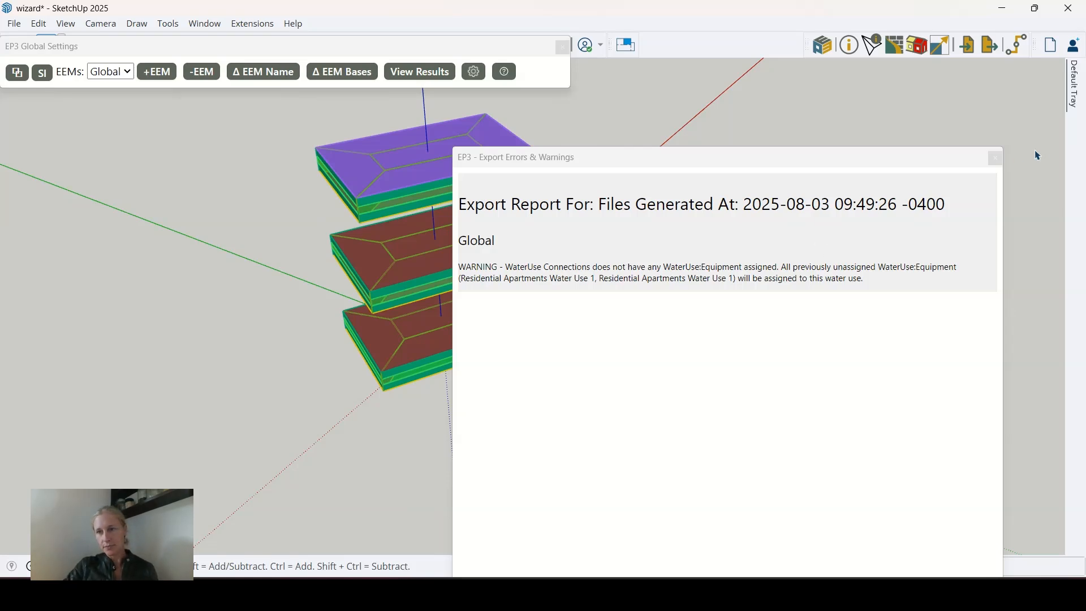
pyautogui.click(996, 158)
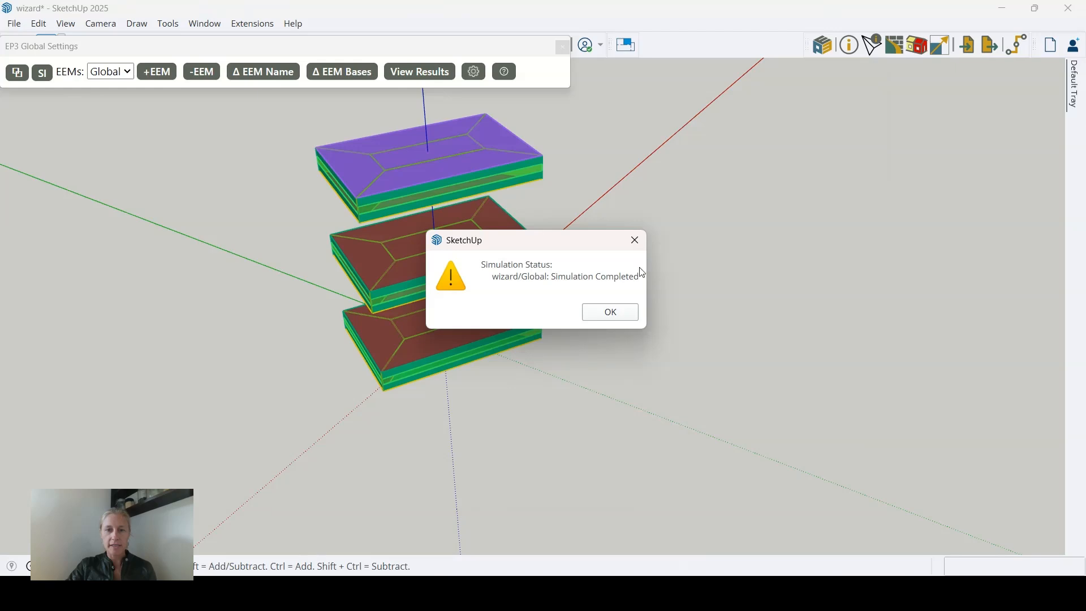
# Dismiss the simulation status and examine the General and End Uses tables in the wizard/Global results.
pyautogui.click(607, 314)
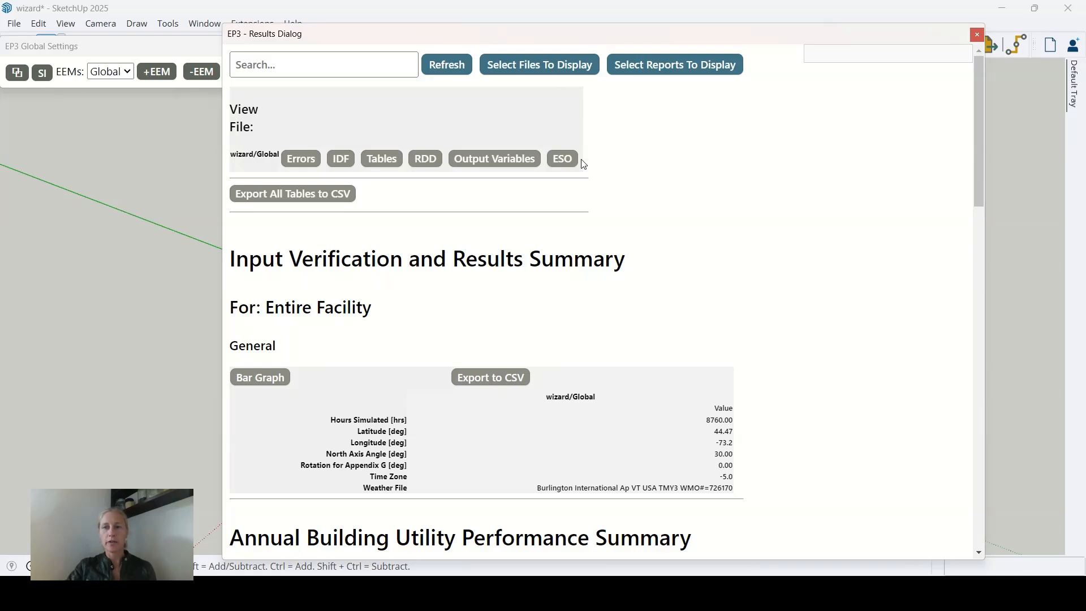
pyautogui.moveTo(977, 91); pyautogui.dragTo(971, 135)
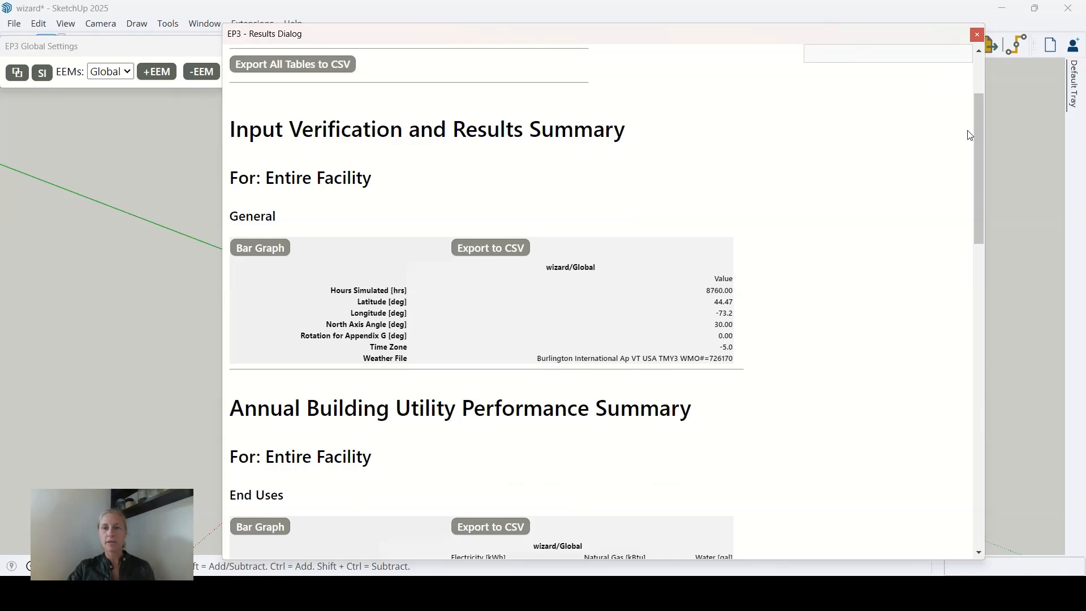
pyautogui.moveTo(973, 125)
pyautogui.mouseDown()
pyautogui.moveTo(963, 187)
pyautogui.moveTo(969, 131)
pyautogui.mouseUp()
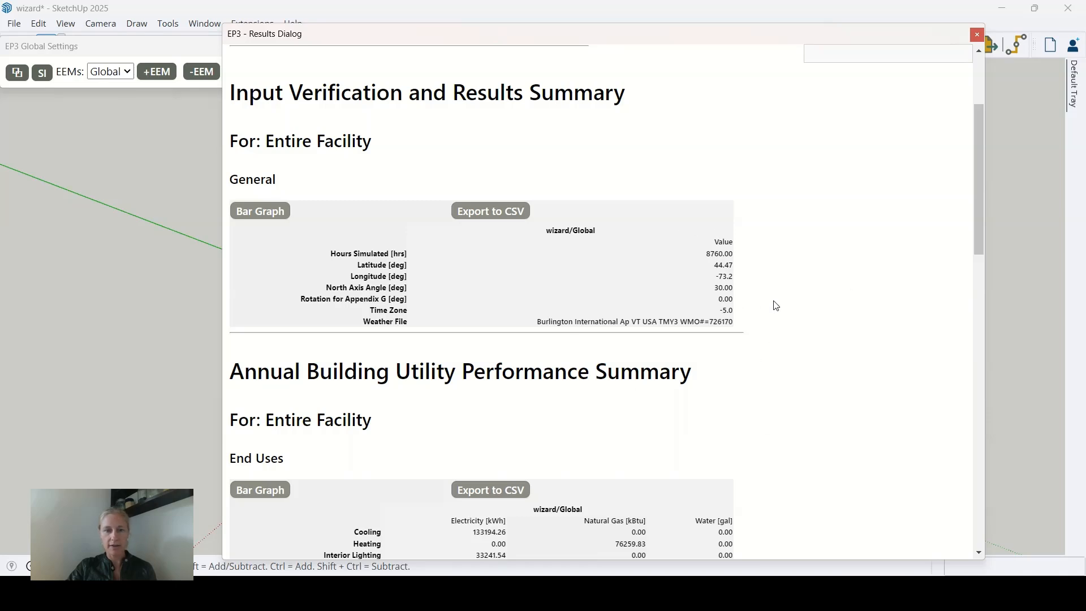
pyautogui.scroll(-5, 775, 302)
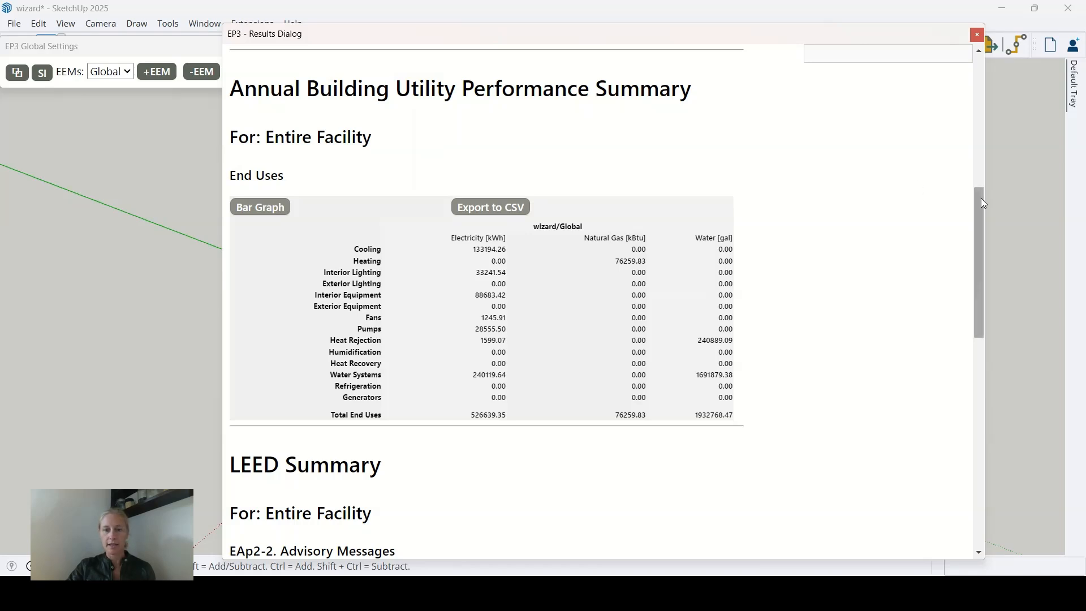
# View the End Uses bar graphs for electricity, natural gas and water usage of wizard/Global, and close them.
pyautogui.moveTo(976, 202); pyautogui.dragTo(1010, 195)
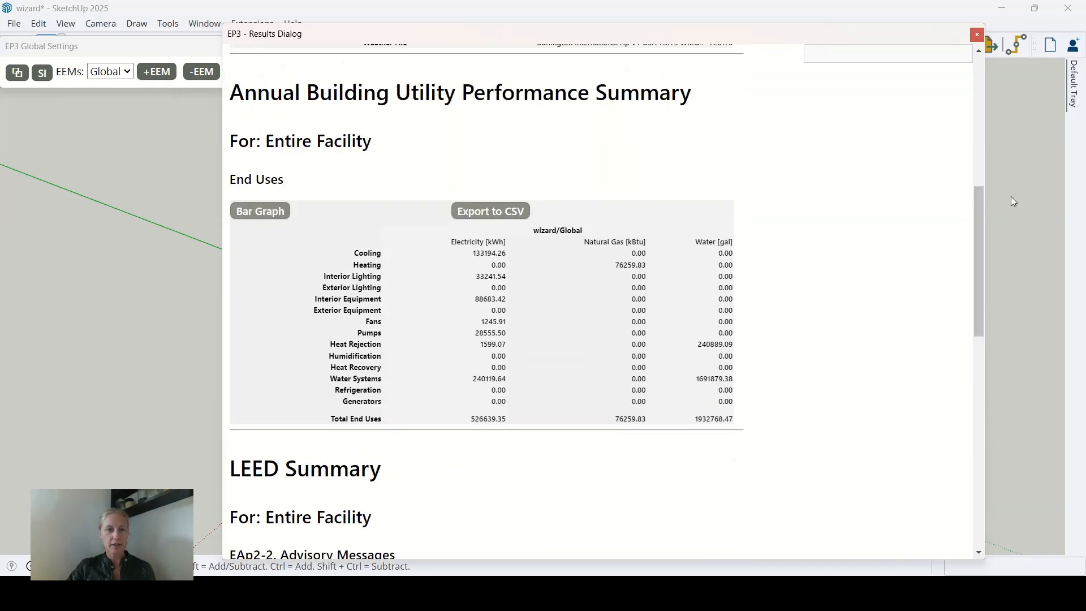
pyautogui.click(246, 214)
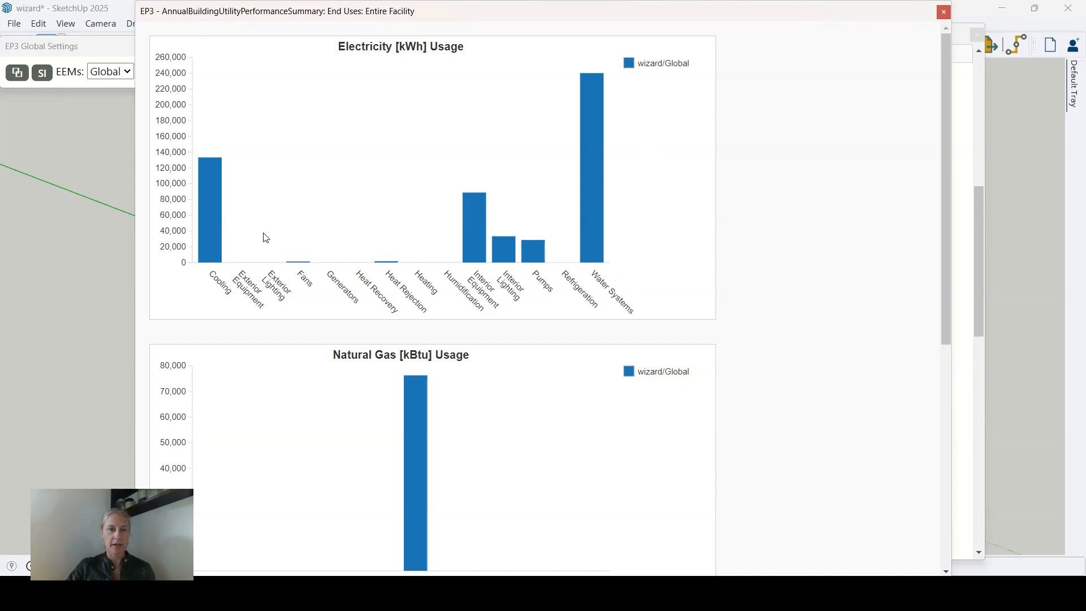
pyautogui.scroll(-7, 618, 296)
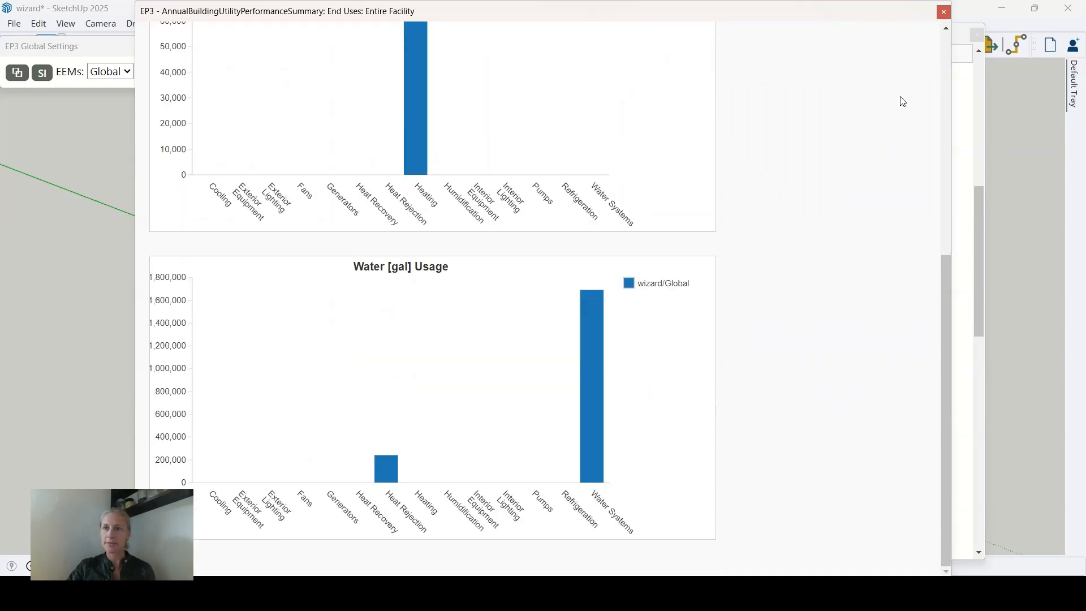
pyautogui.click(944, 12)
# Browse the reports available for display in the results and close the selection without changing it.
pyautogui.scroll(8, 843, 242)
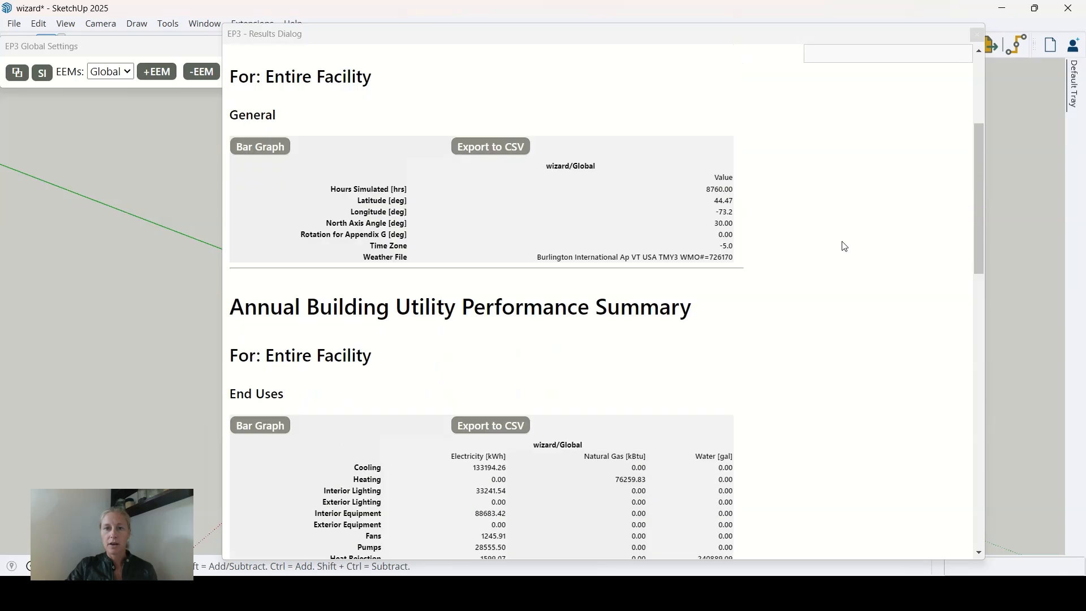
pyautogui.click(684, 72)
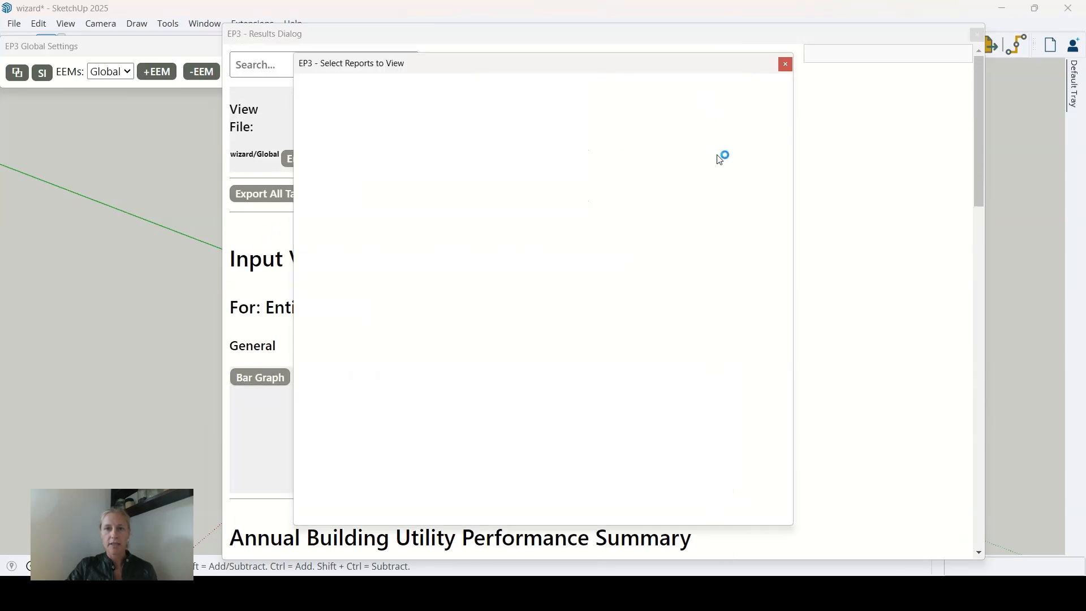
pyautogui.moveTo(526, 89); pyautogui.dragTo(536, 130)
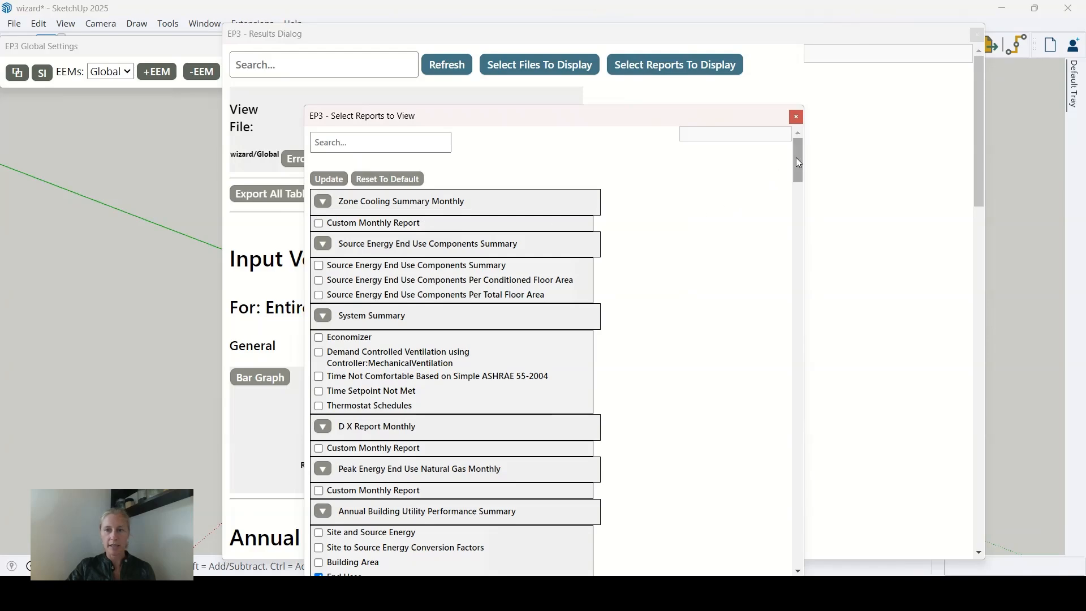
pyautogui.moveTo(796, 157); pyautogui.dragTo(767, 221)
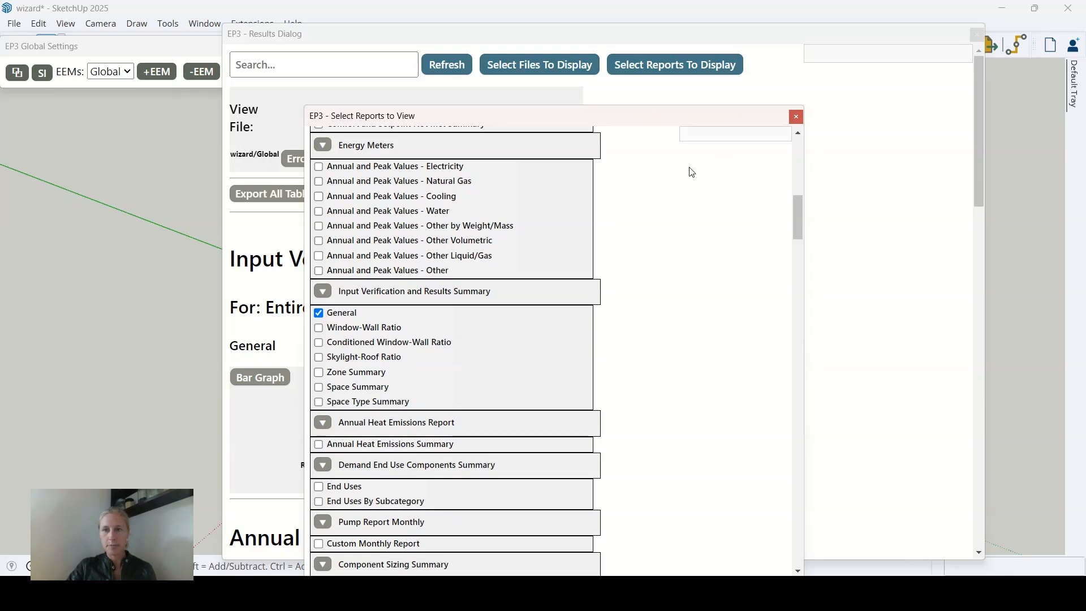
pyautogui.click(798, 118)
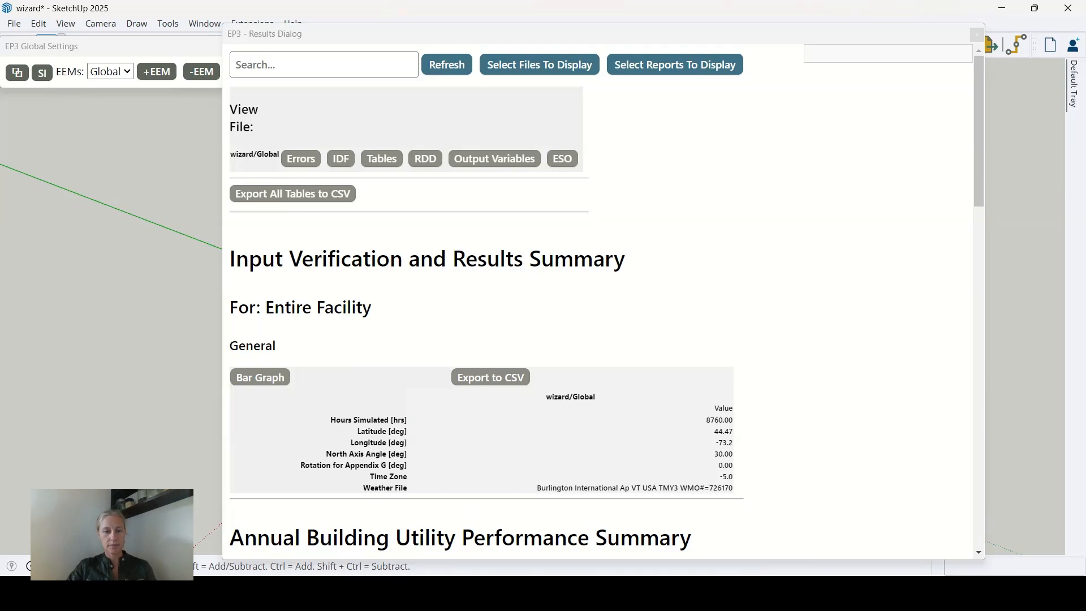